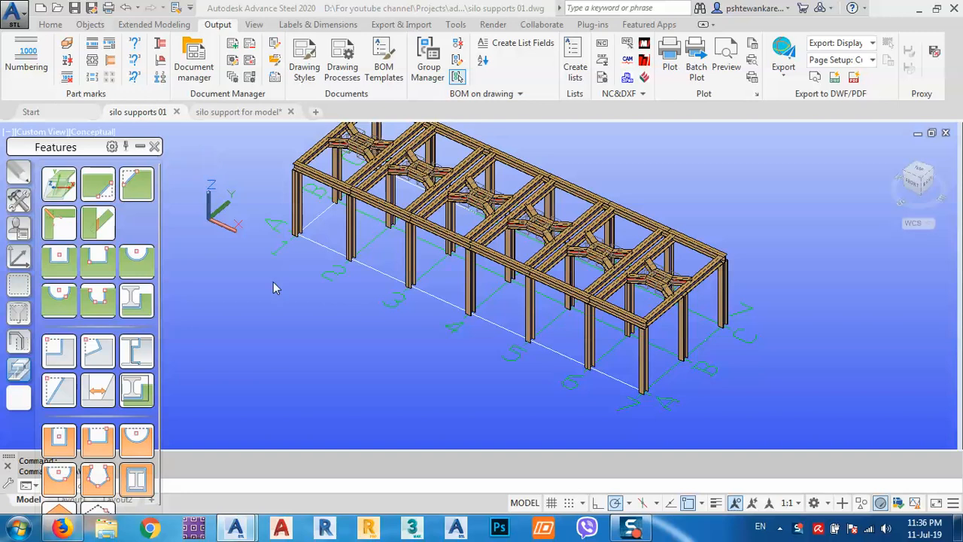
Examine the silo support frame model, including its columns, top beams and diagonal members around grid lines A to C
shift+middle_drag(463, 301, 496, 326)
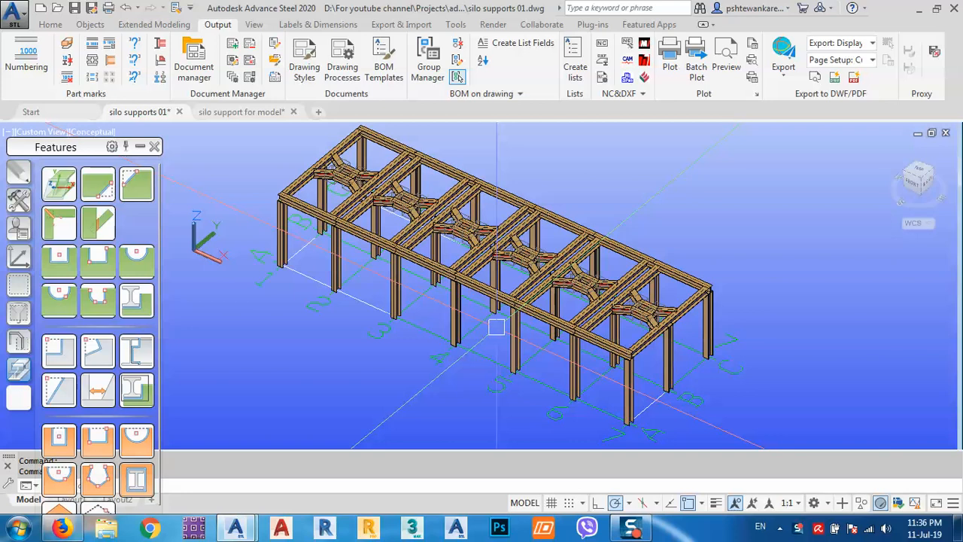
shift+middle_drag(370, 326, 335, 294)
middle_drag(602, 334, 573, 319)
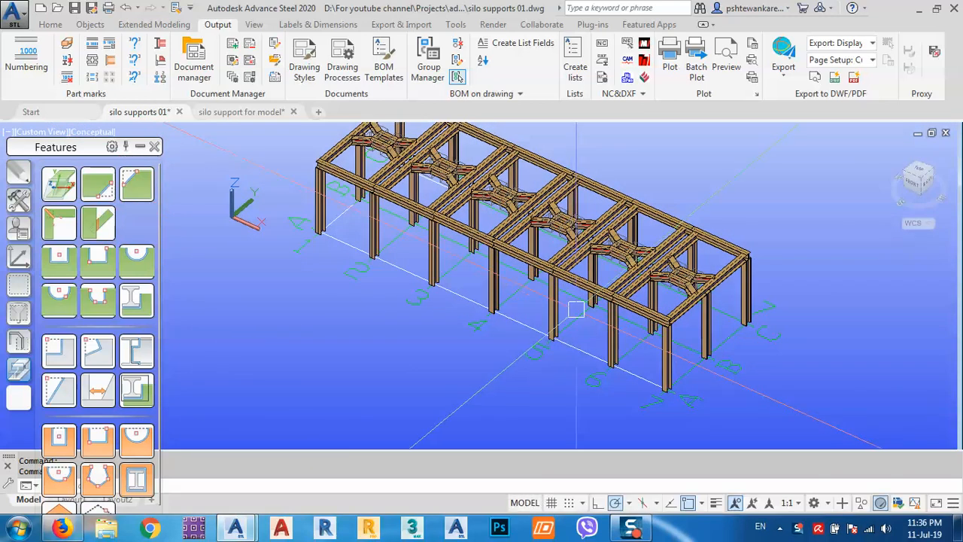
middle_drag(648, 310, 639, 329)
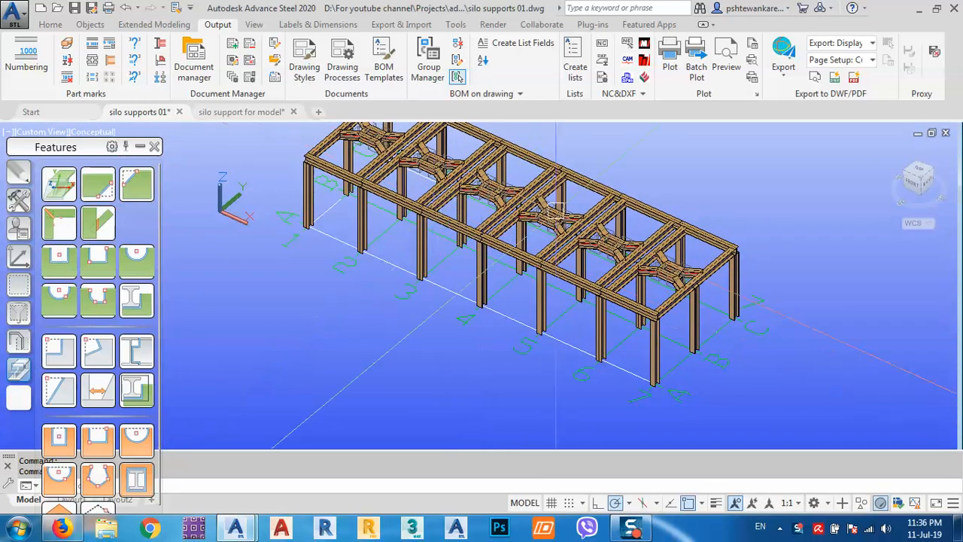
middle_drag(681, 231, 684, 259)
scroll(700, 258, up, 4)
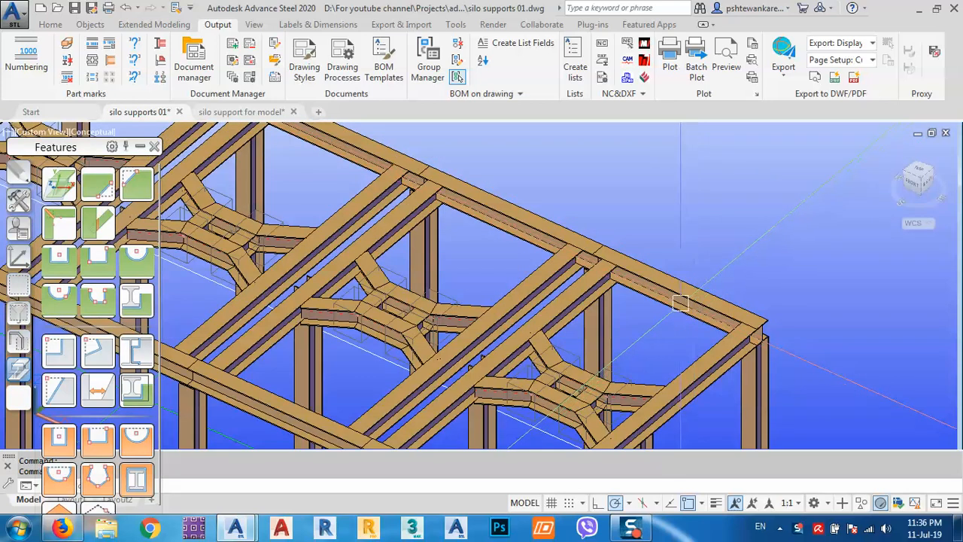
scroll(720, 263, down, 6)
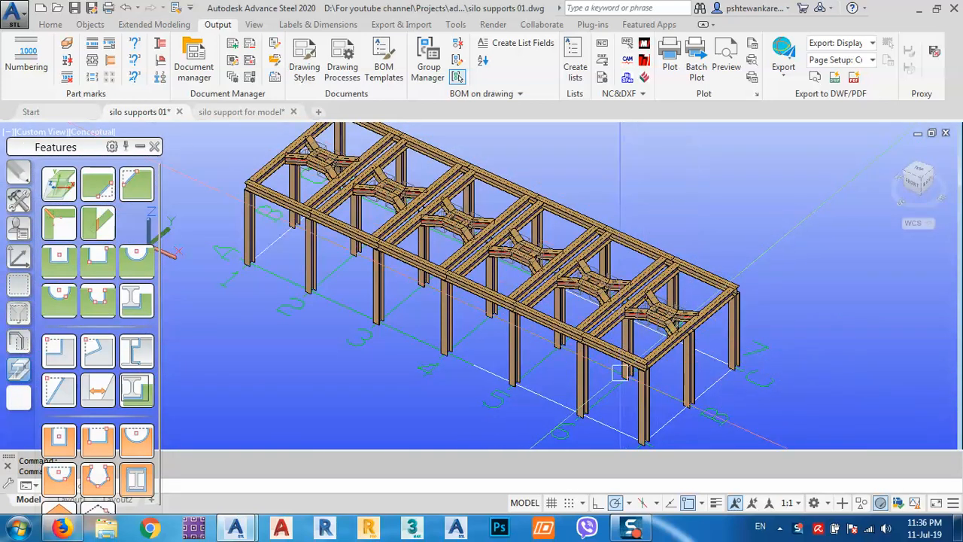
scroll(720, 263, down, 1)
Switch to the silo support for model drawing and examine the diagonal bracing and its joints in the isometric view
key(ctrl+Tab)
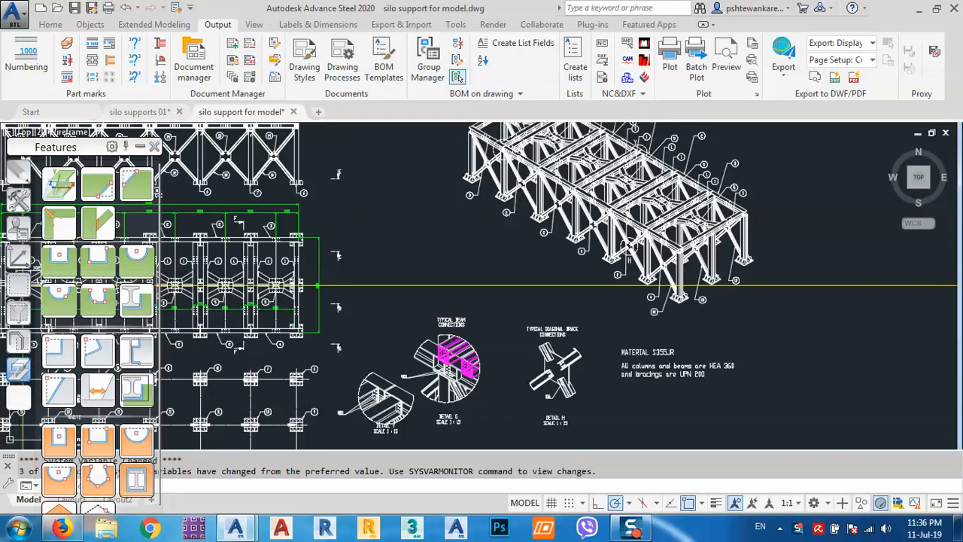
scroll(509, 243, up, 10)
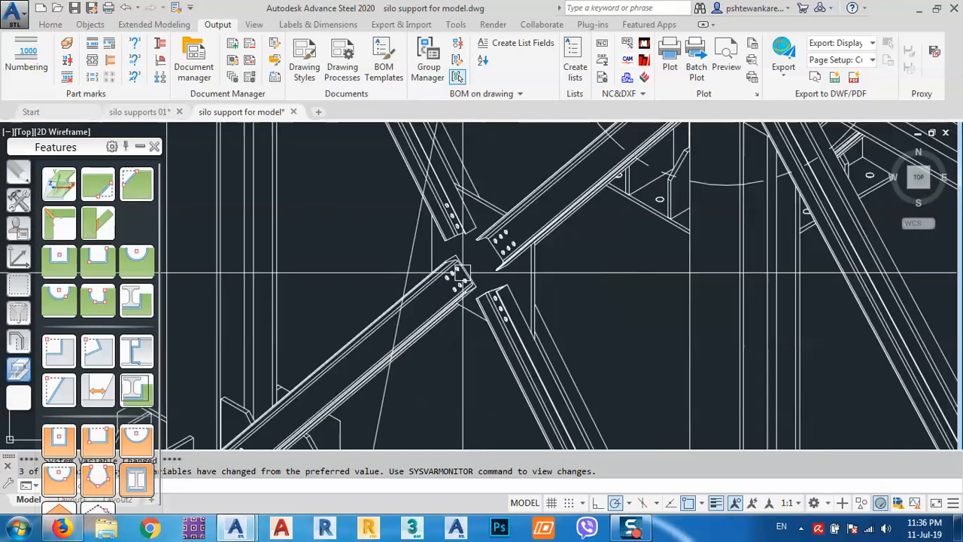
scroll(468, 263, down, 5)
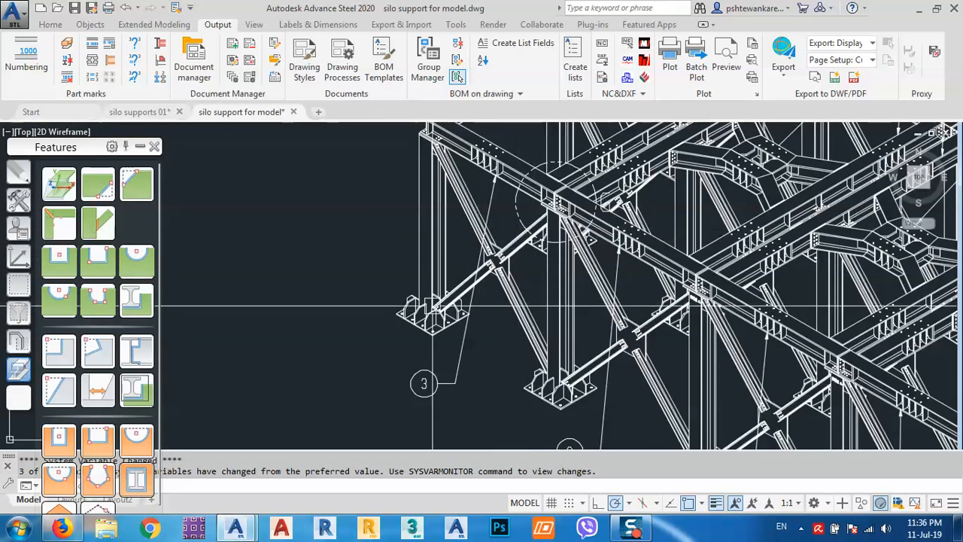
Return to the silo supports 01 model and open the Project Explorer
click(131, 113)
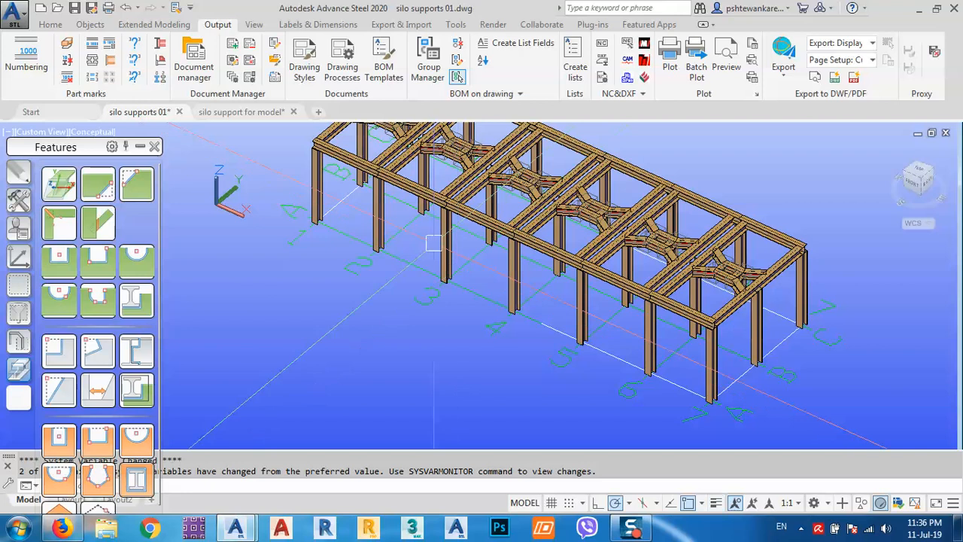
middle_drag(355, 223, 415, 269)
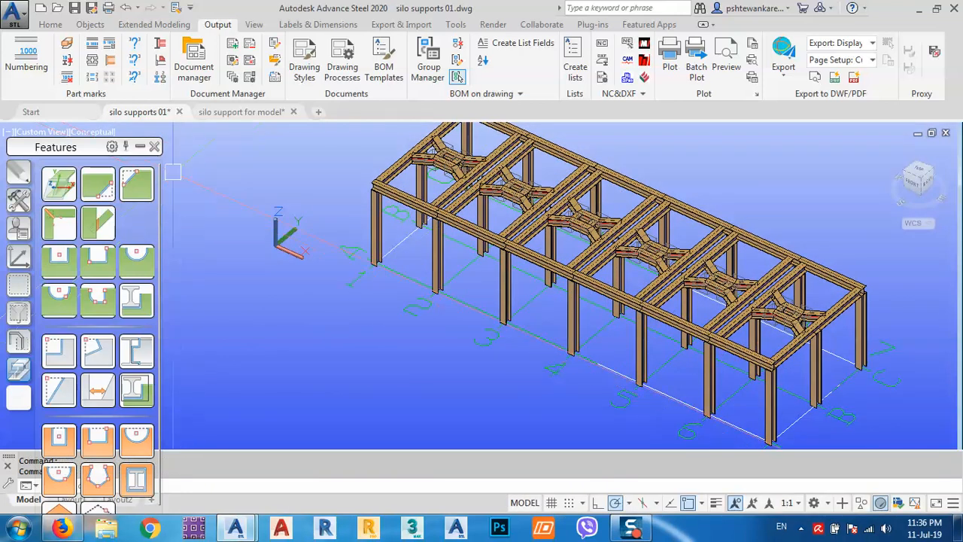
click(51, 24)
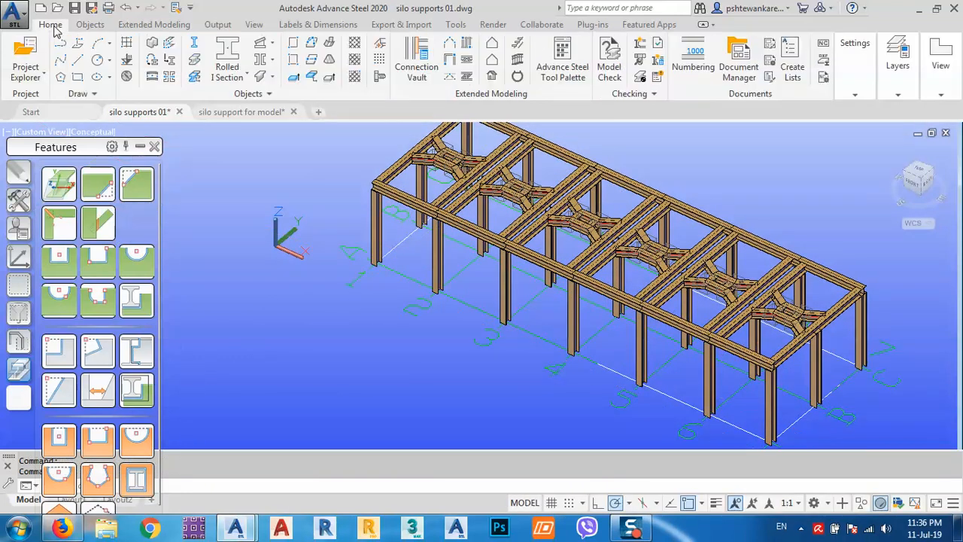
click(26, 75)
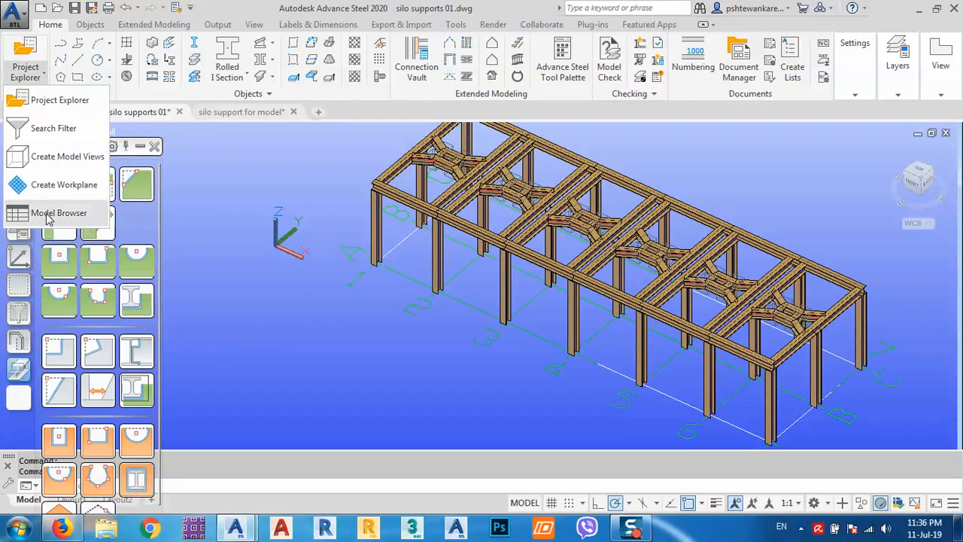
click(66, 101)
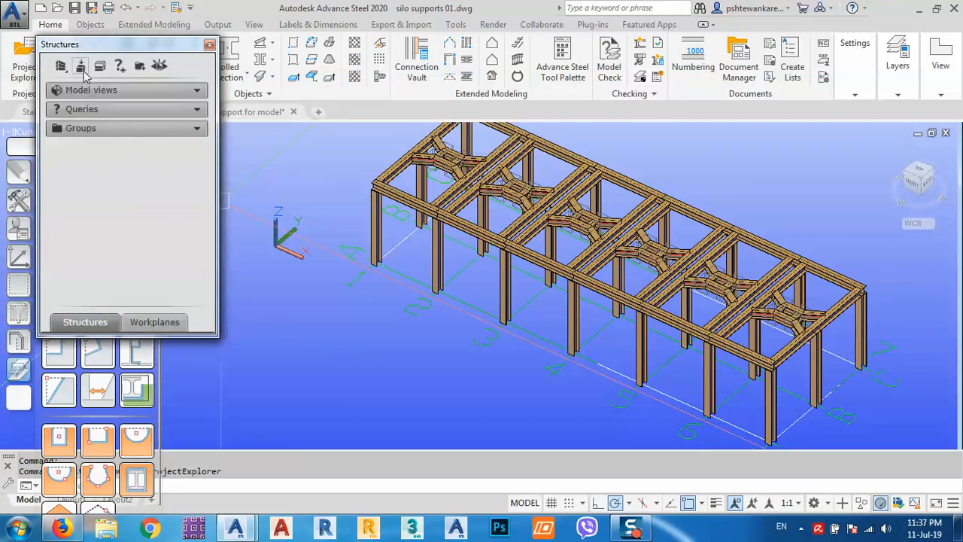
Create a new model view at grid line A and name it Grid A
click(81, 67)
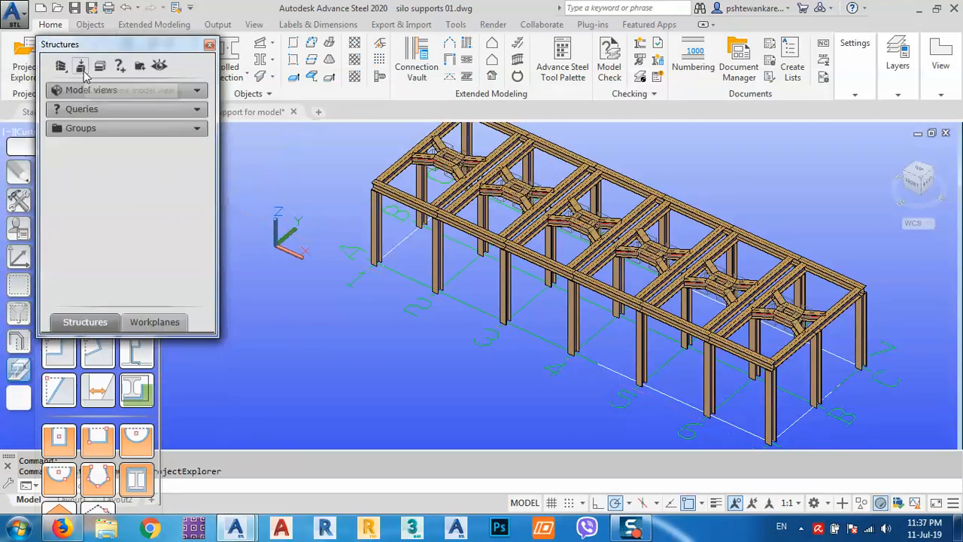
click(399, 316)
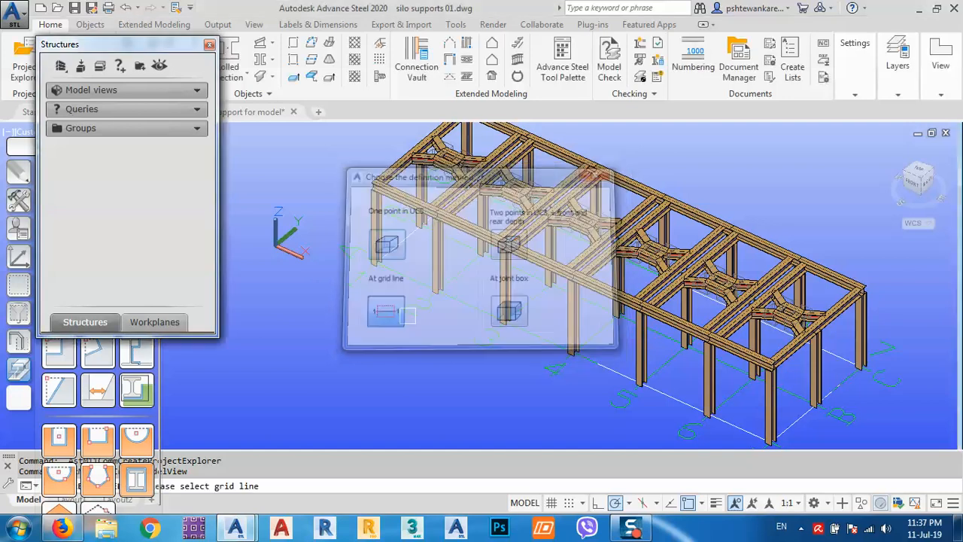
scroll(683, 376, up, 5)
scroll(699, 368, up, 5)
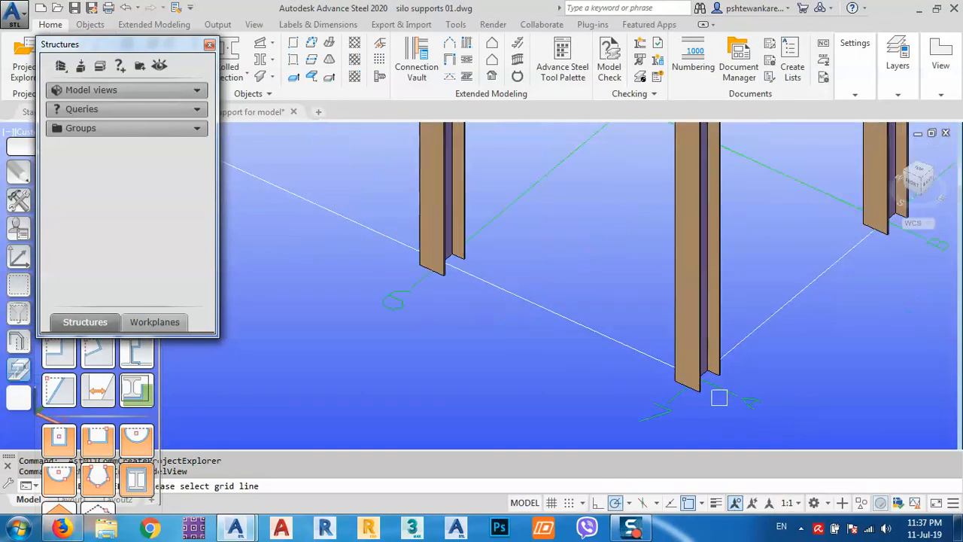
click(725, 393)
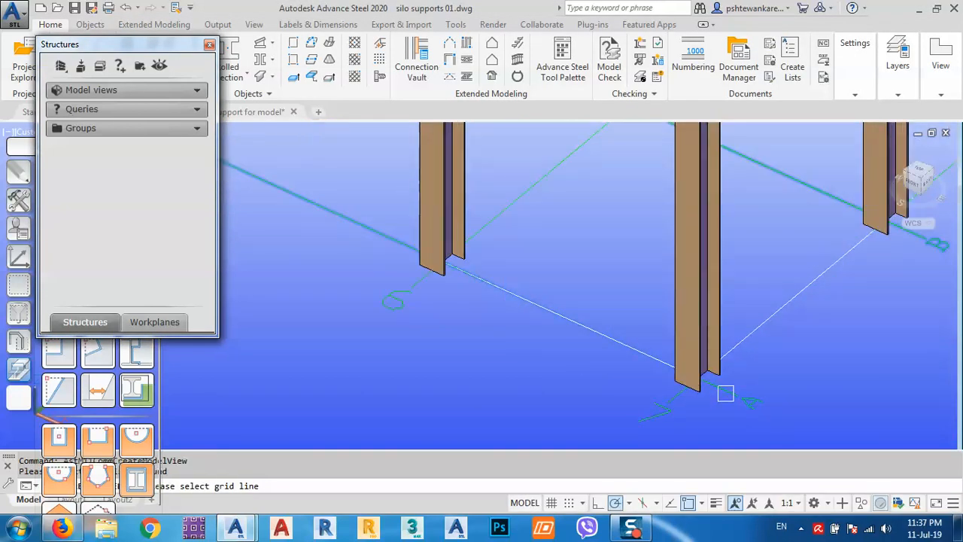
key(Return)
scroll(741, 373, down, 8)
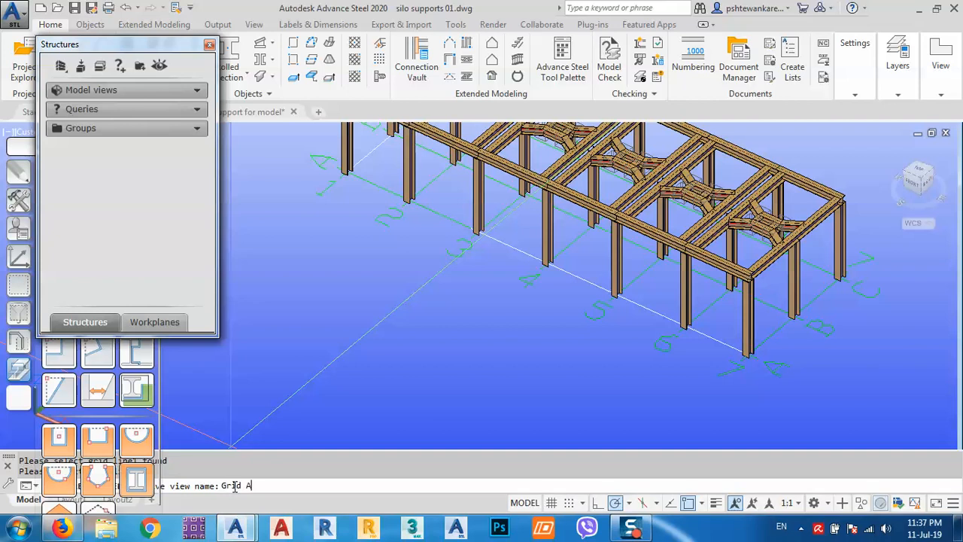
key(Return)
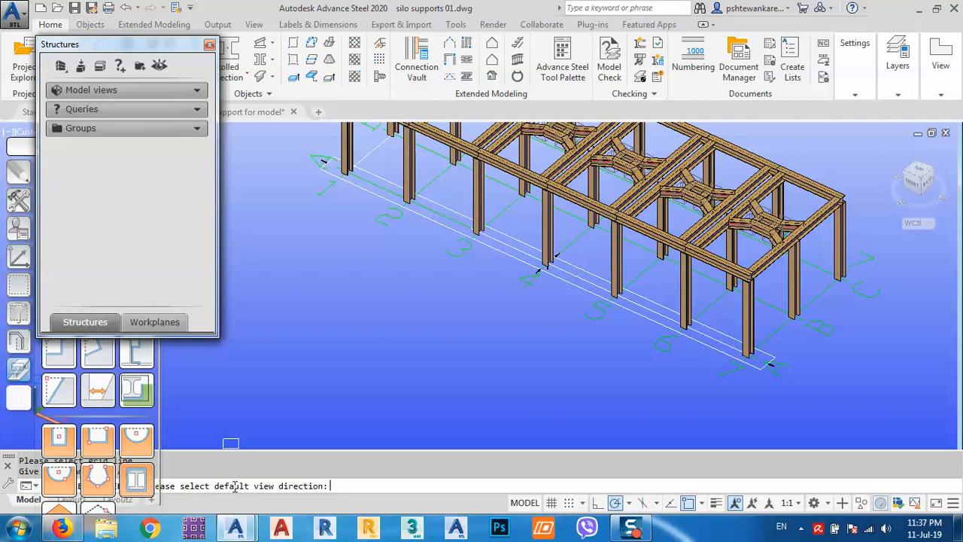
Set the Grid A view's default direction with the arrow pointing from outside the frame toward grid line A
scroll(501, 277, up, 8)
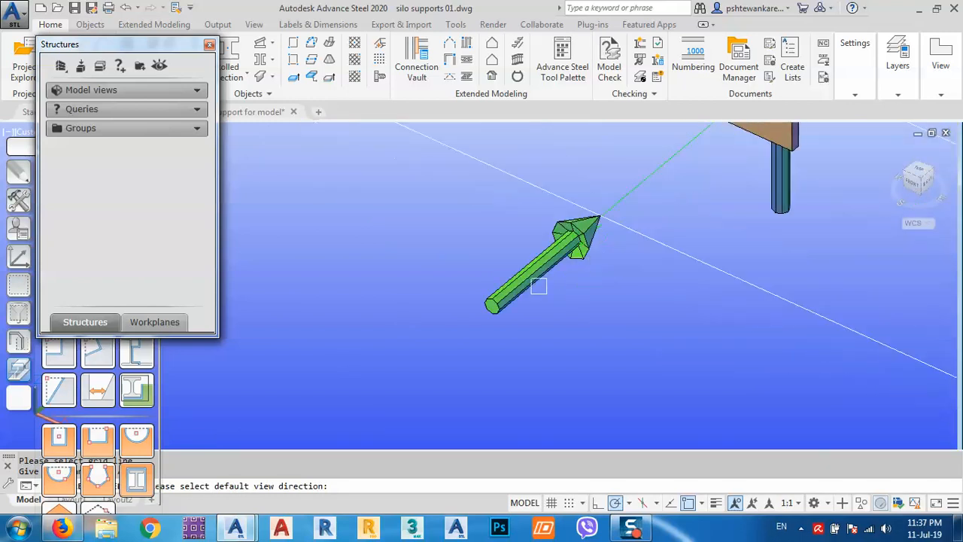
click(522, 289)
key(Return)
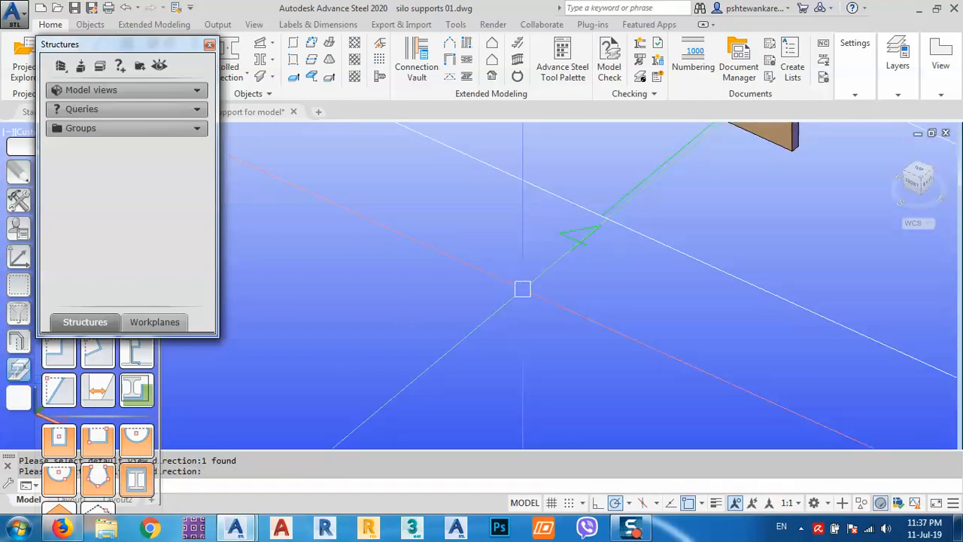
scroll(533, 324, down, 8)
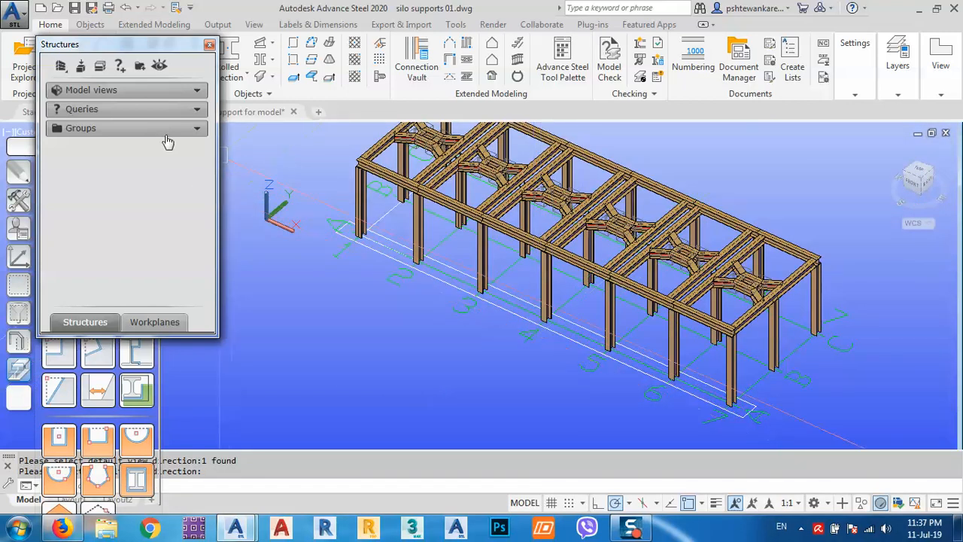
Turn on the Grid A model view and orient the display straight onto its front elevation
click(197, 91)
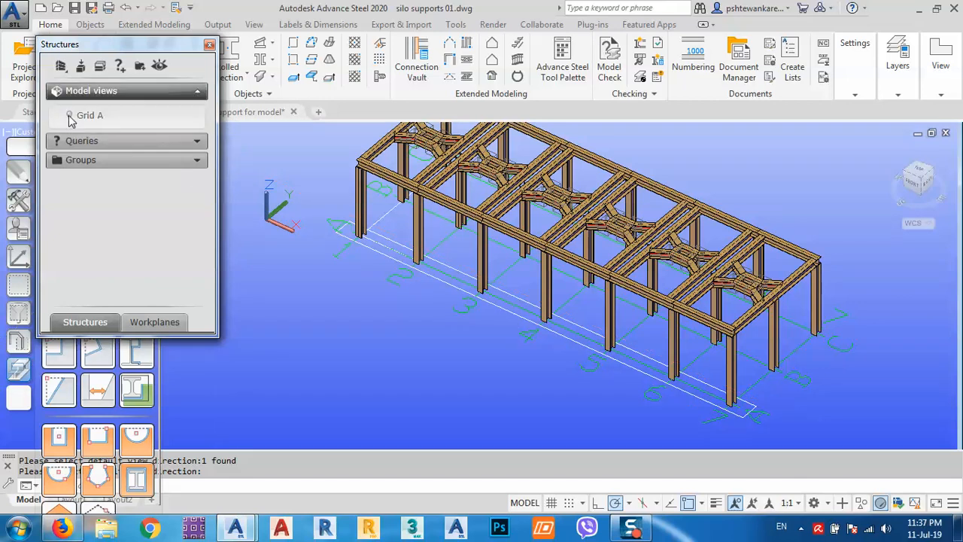
click(69, 117)
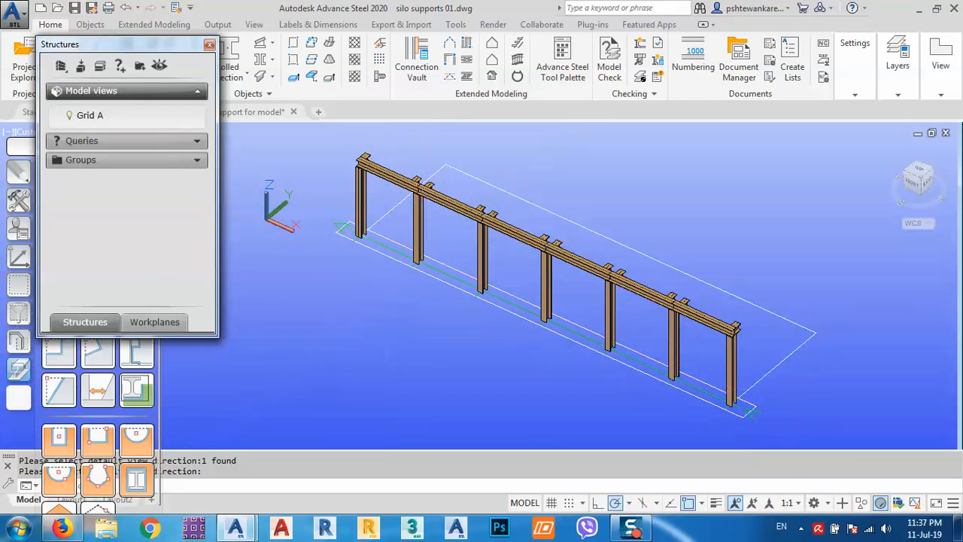
middle_drag(386, 281, 444, 288)
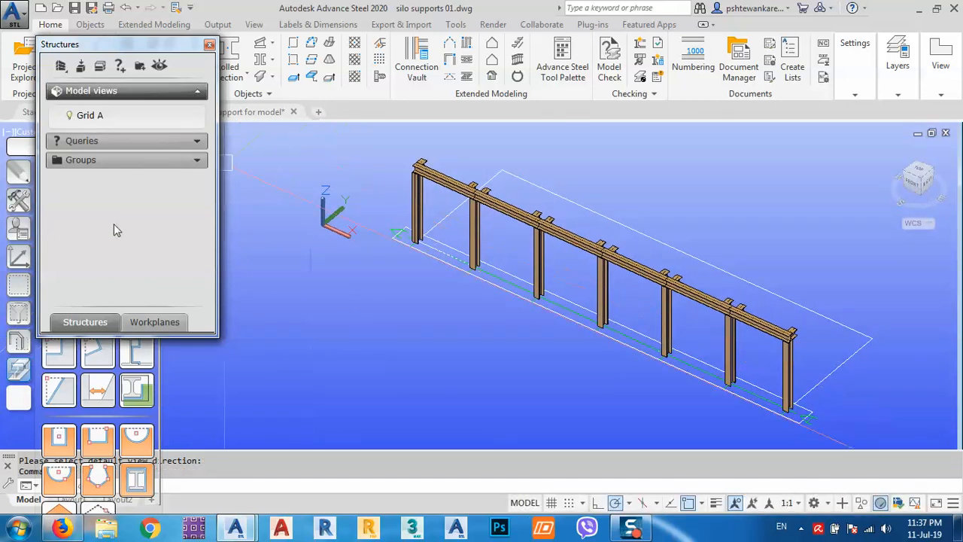
scroll(744, 404, up, 3)
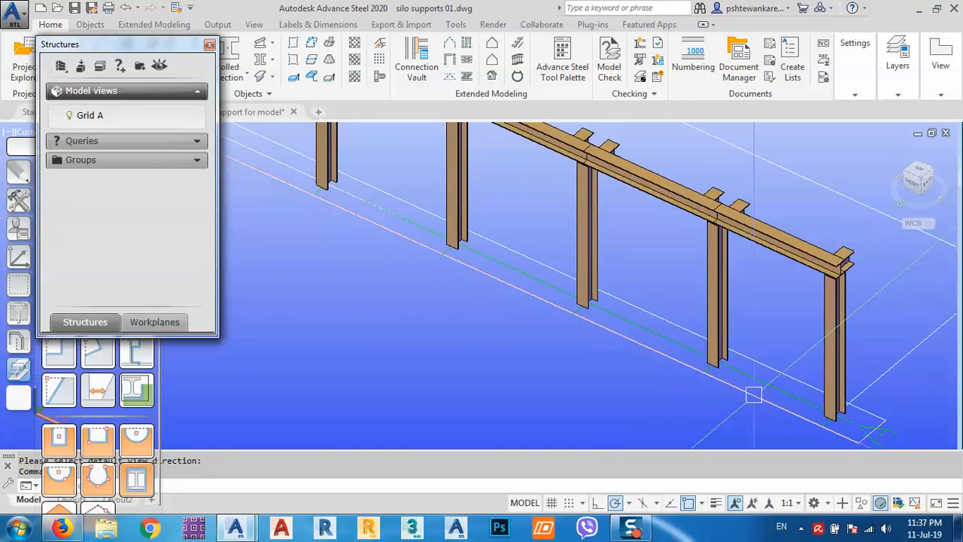
double_click(754, 394)
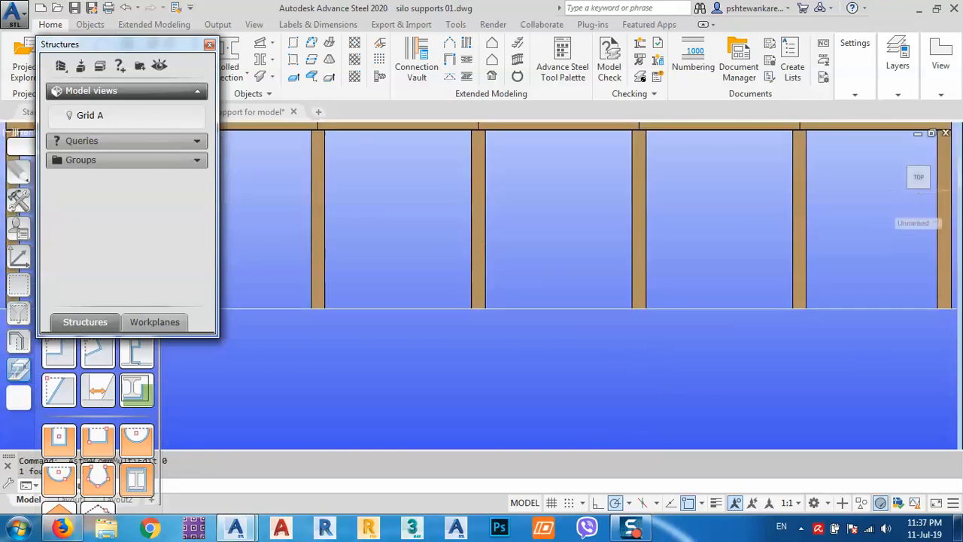
middle_drag(611, 341, 662, 323)
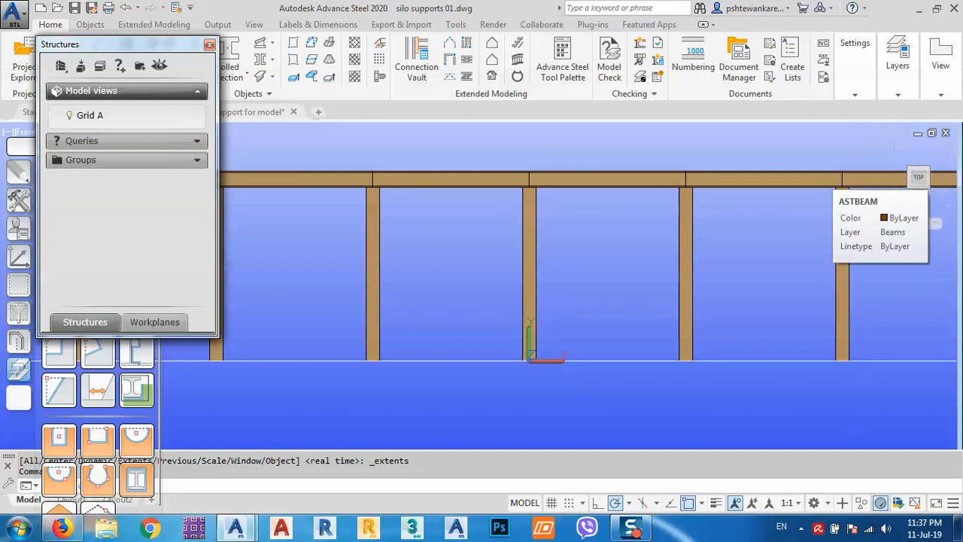
middle_drag(428, 238, 732, 219)
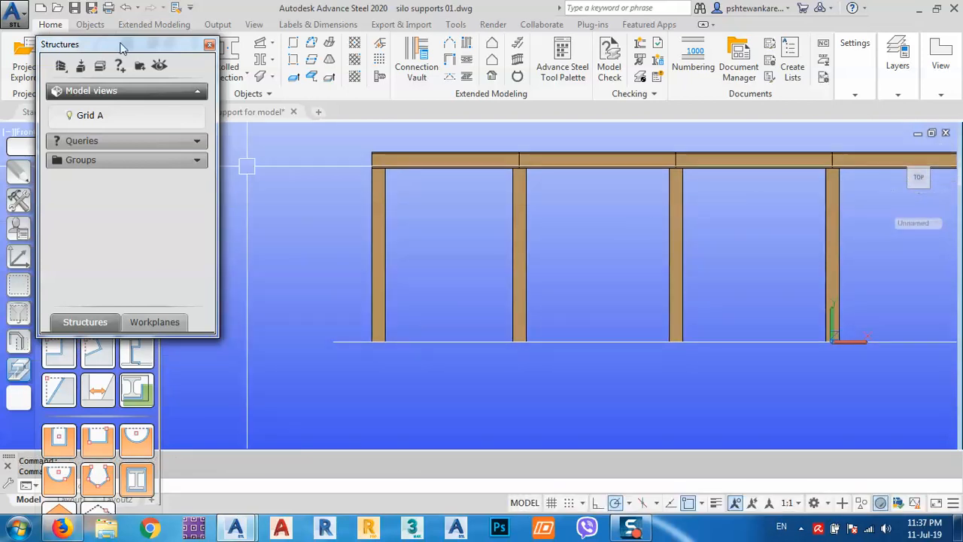
Move the Structures and Features palettes to new positions and set the viewport's visual style to 2D Wireframe
drag(120, 43, 79, 248)
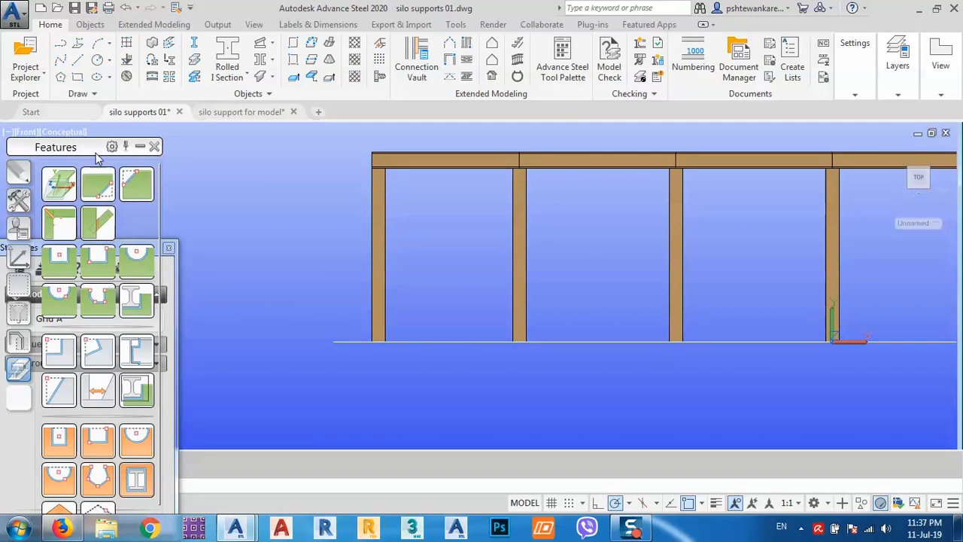
drag(97, 158, 88, 203)
click(67, 132)
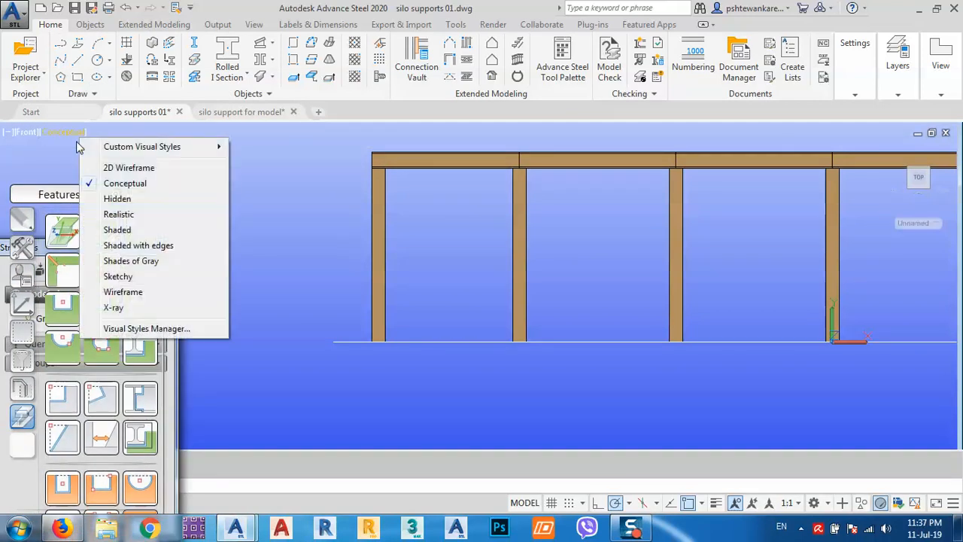
click(137, 168)
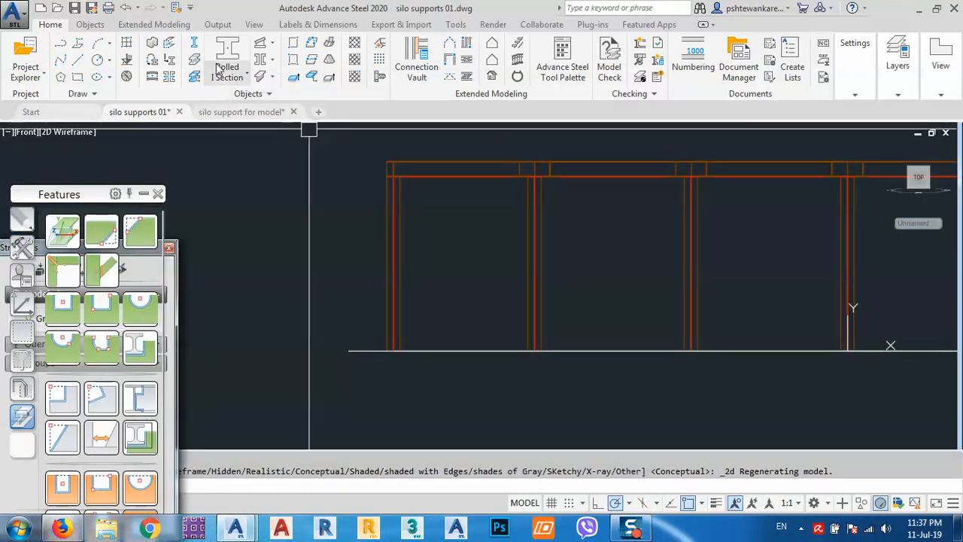
drag(88, 195, 140, 85)
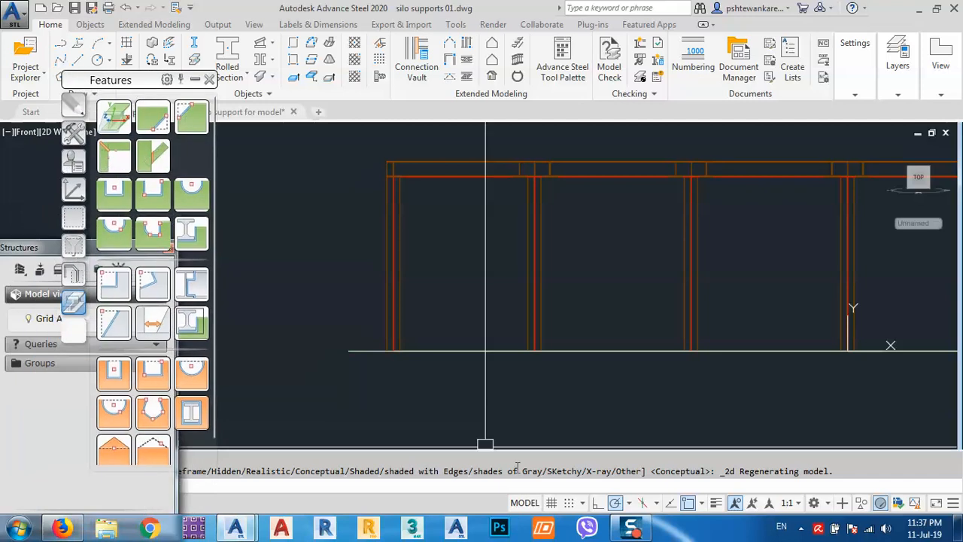
Switch to the silo support for model drawing and examine the diagonal bracing members and their bolted ends
click(243, 113)
scroll(466, 226, up, 5)
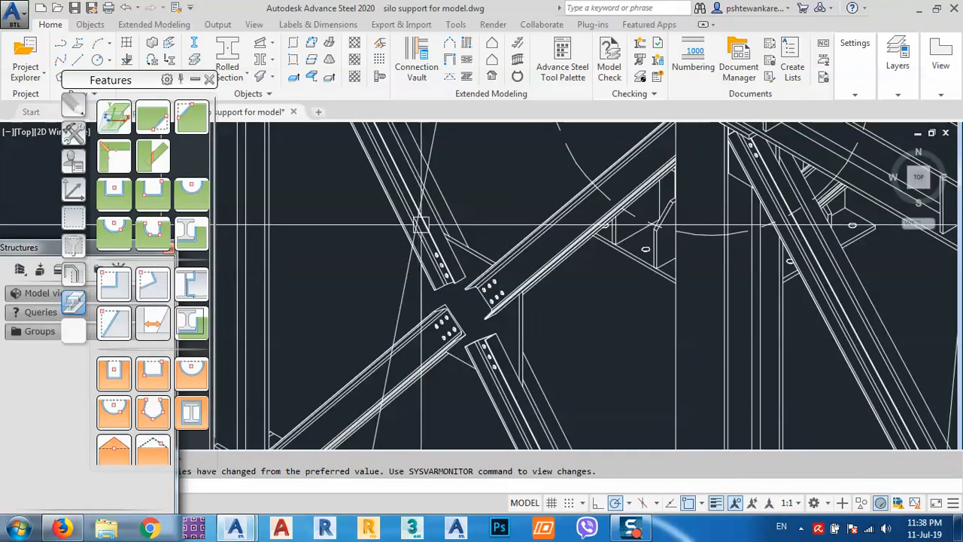
scroll(434, 220, down, 2)
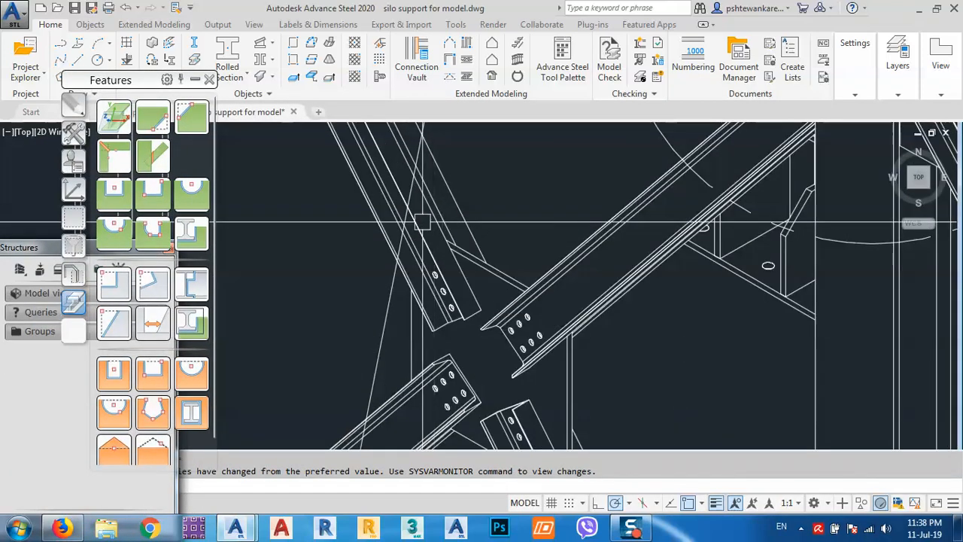
scroll(488, 253, down, 2)
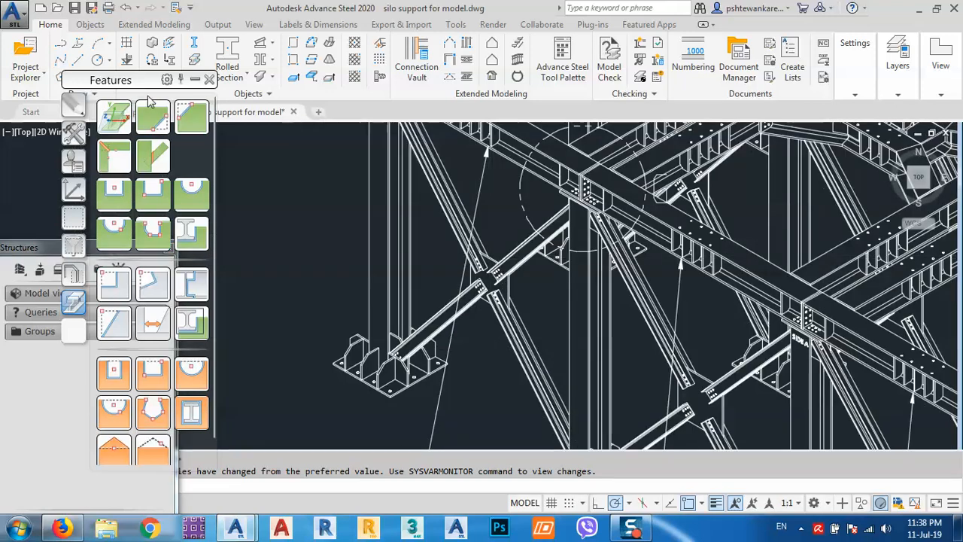
Collapse the Advance Tool Palettes and reposition it and the Structures palette clear of the drawing tabs
click(193, 80)
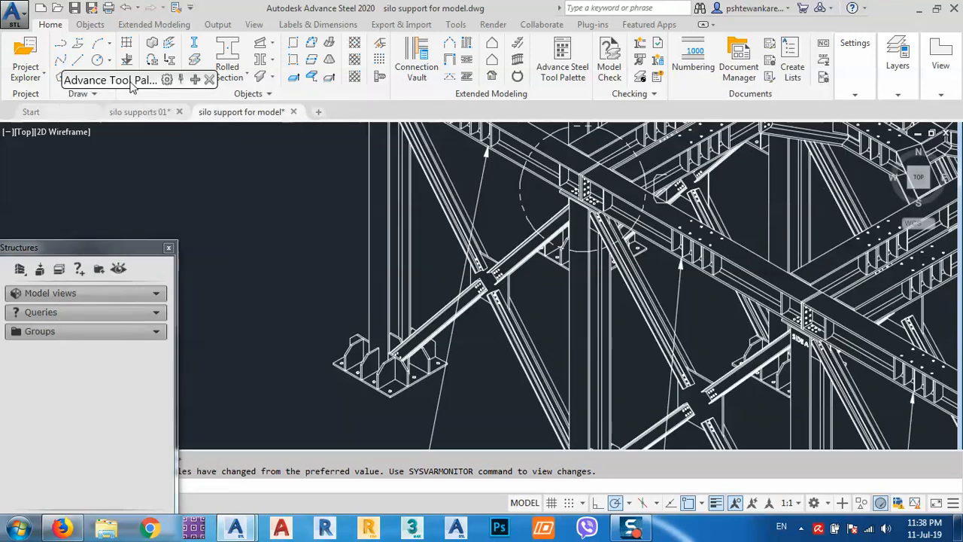
drag(132, 87, 73, 163)
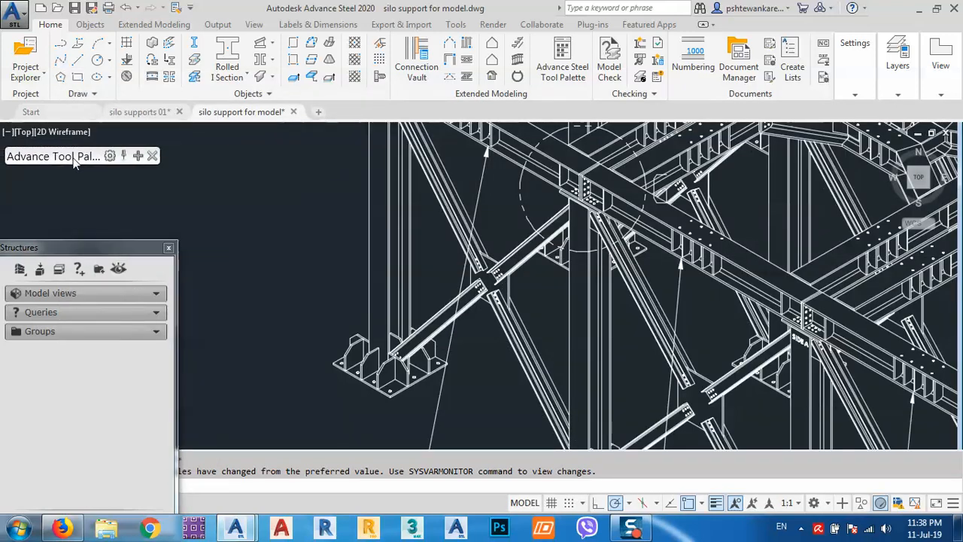
drag(107, 246, 120, 190)
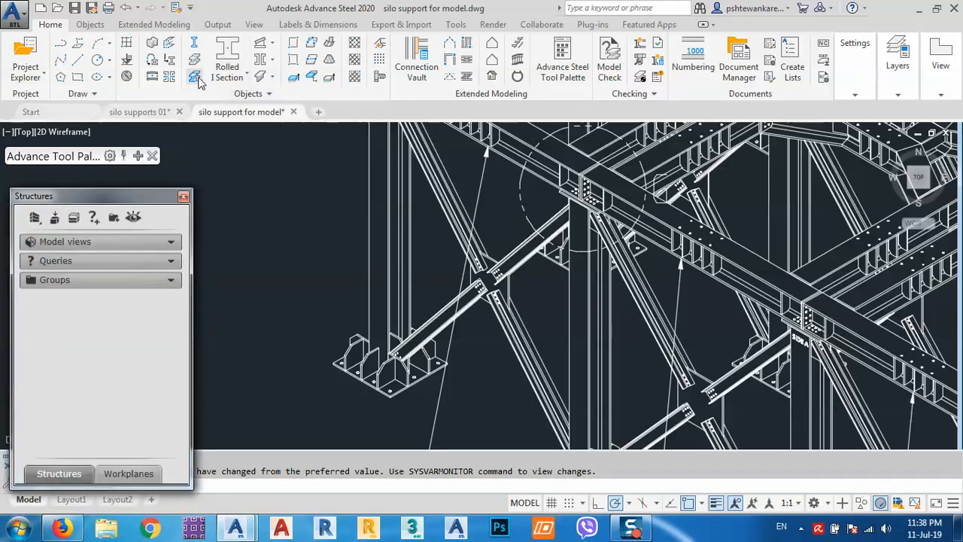
Locate the Double Channel - Back to Back compound section for the bracing and return to the silo supports 01 drawing
click(272, 78)
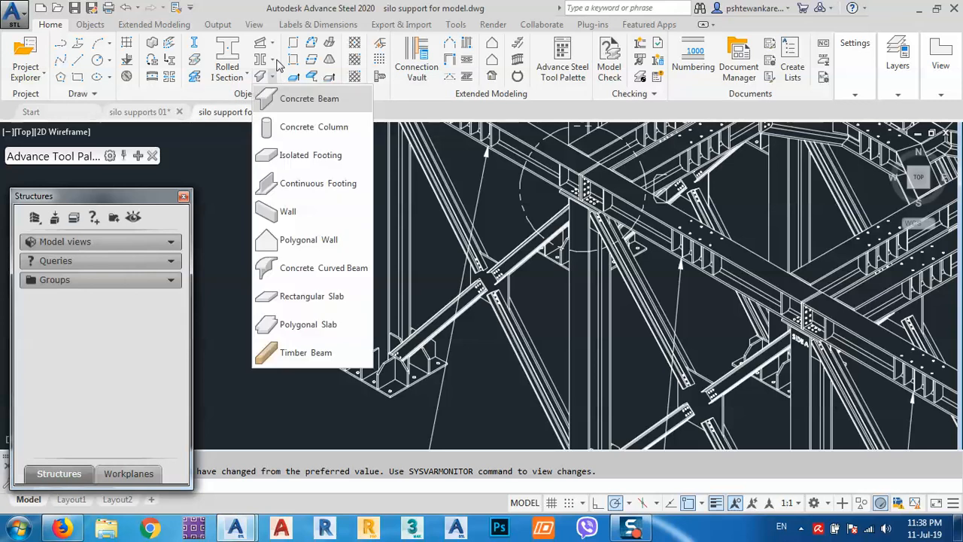
click(273, 60)
click(273, 60)
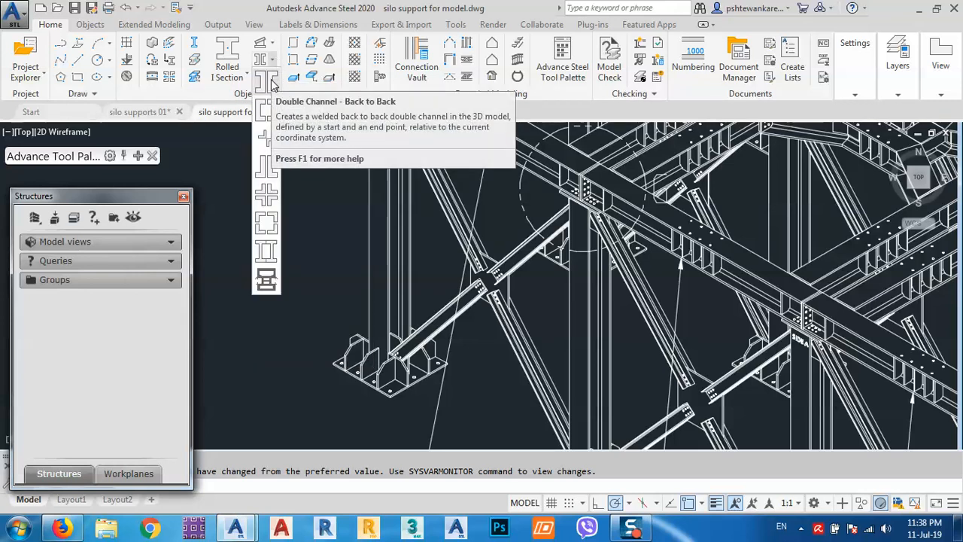
click(134, 112)
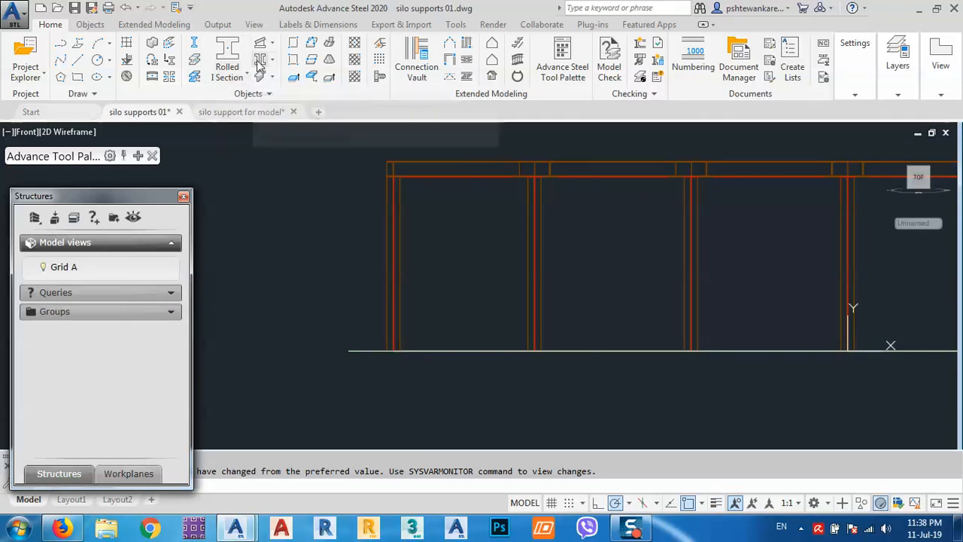
Create a back-to-back double channel brace from the first column's base diagonally up to the second column's top at the beam axis
click(228, 53)
scroll(396, 345, up, 6)
scroll(390, 388, down, 4)
middle_drag(390, 387, 357, 350)
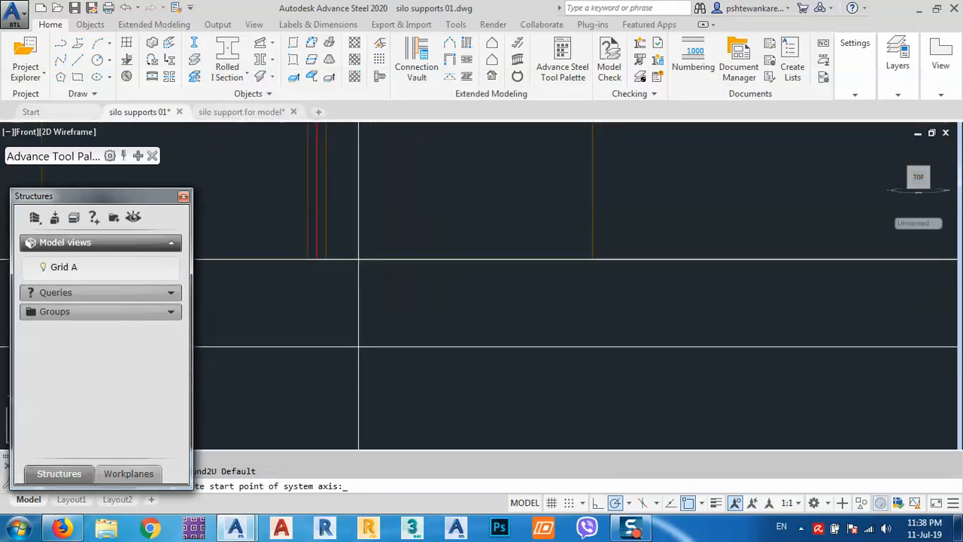
scroll(320, 275, up, 4)
click(289, 223)
scroll(289, 225, down, 3)
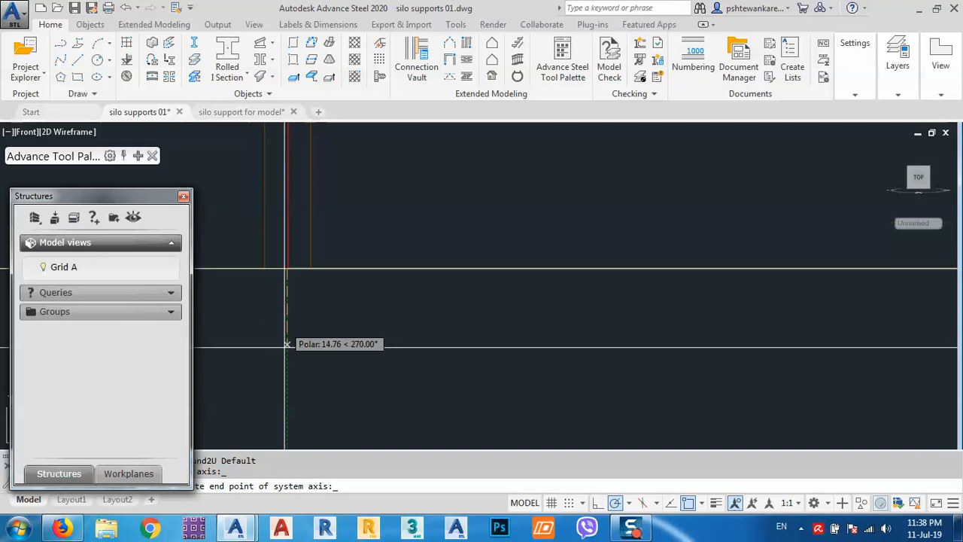
scroll(423, 283, down, 3)
scroll(419, 232, up, 6)
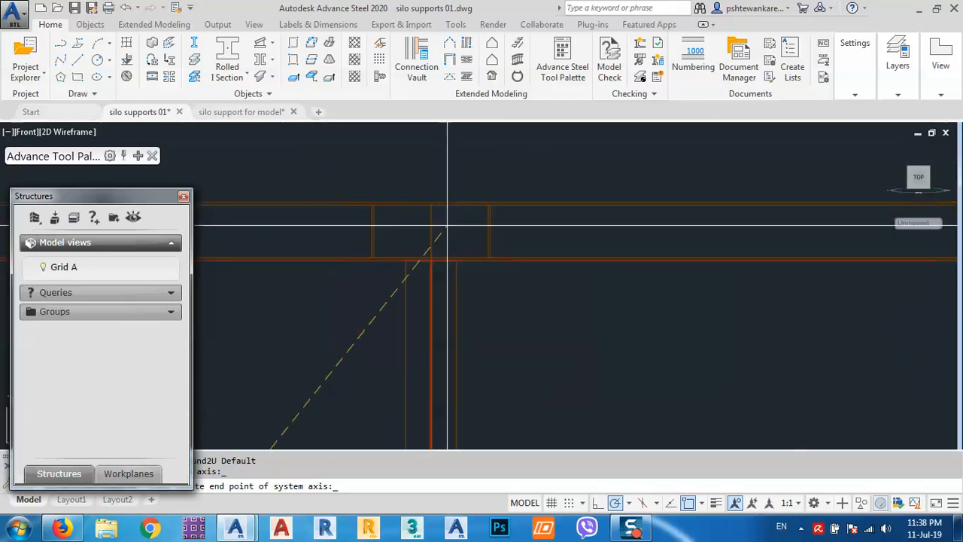
scroll(348, 302, up, 4)
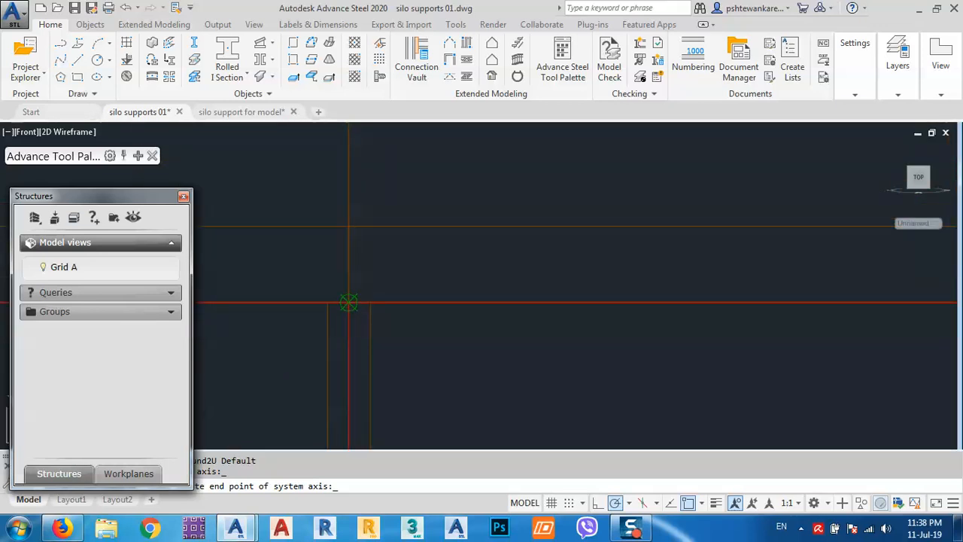
click(349, 302)
scroll(722, 249, down, 3)
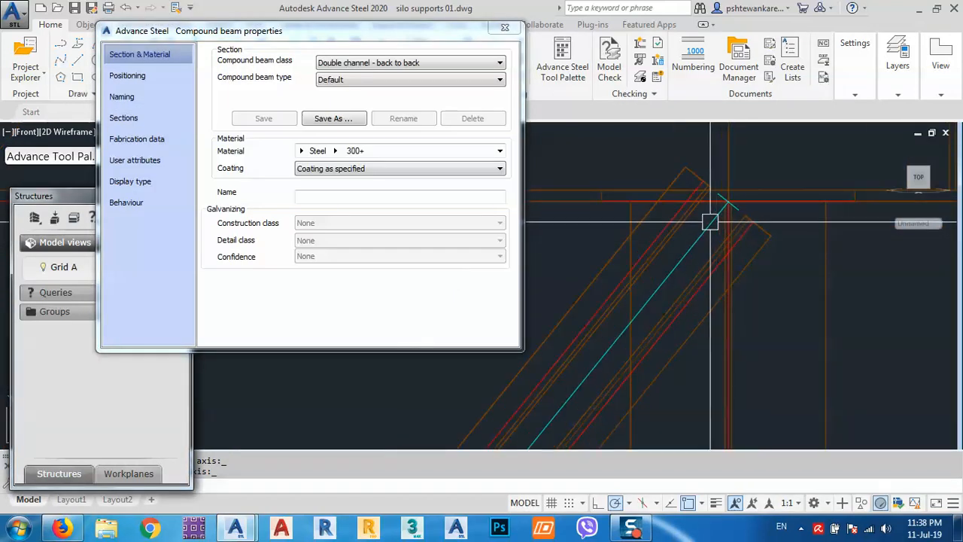
Set the brace's positioning angle to 90 and open the settings of its individual channel sections
click(131, 80)
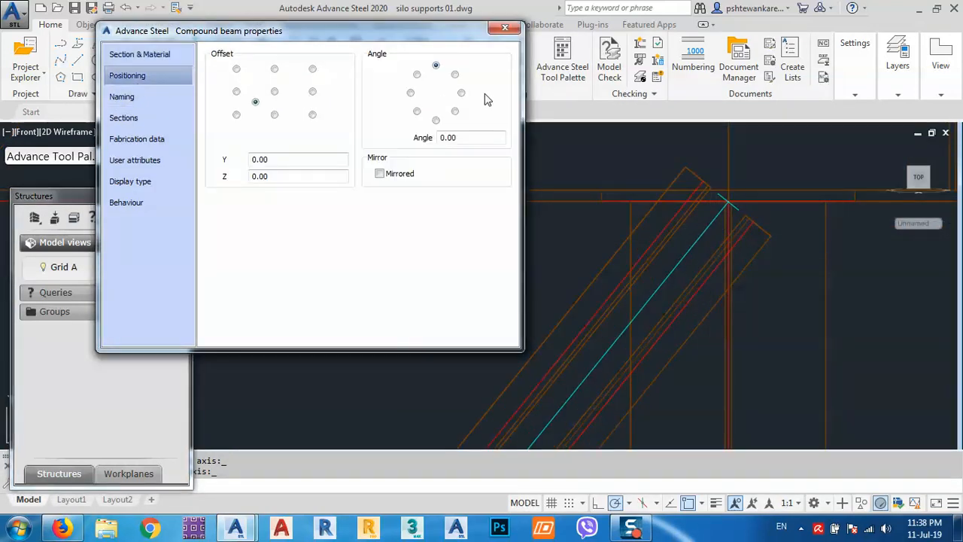
click(461, 94)
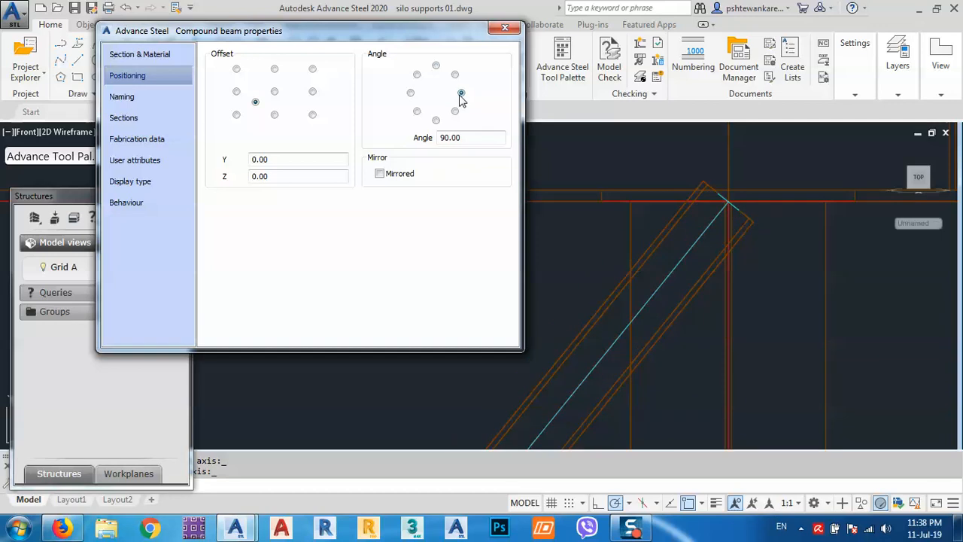
scroll(740, 209, down, 10)
middle_drag(716, 247, 732, 208)
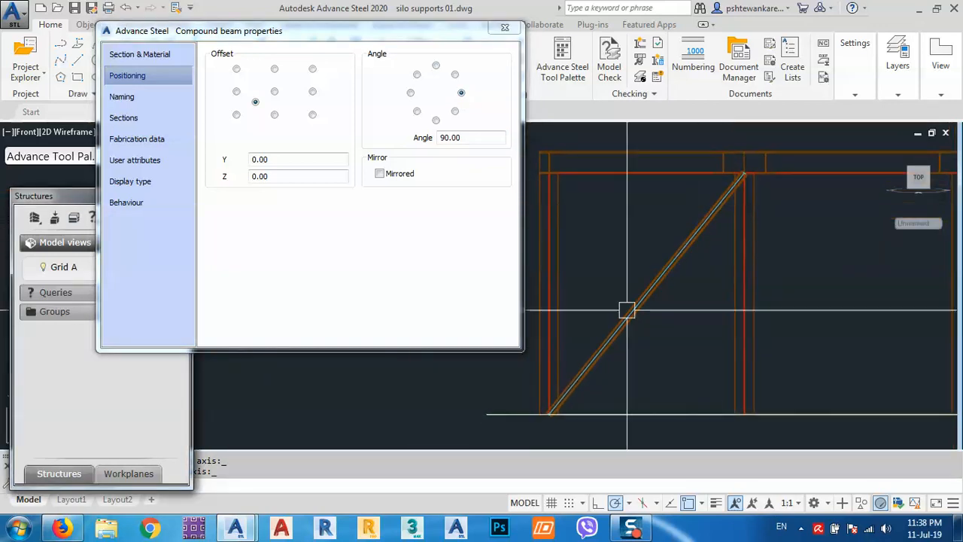
click(144, 60)
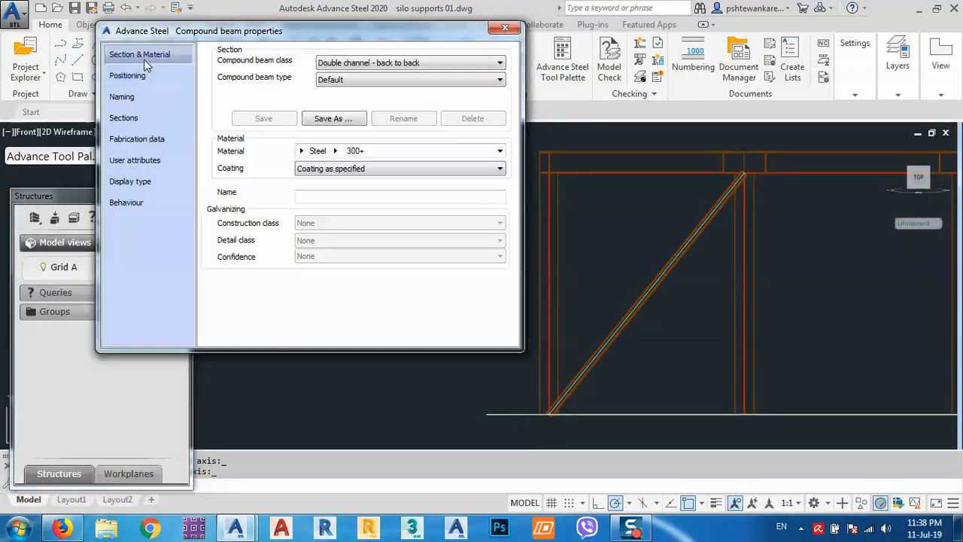
click(131, 119)
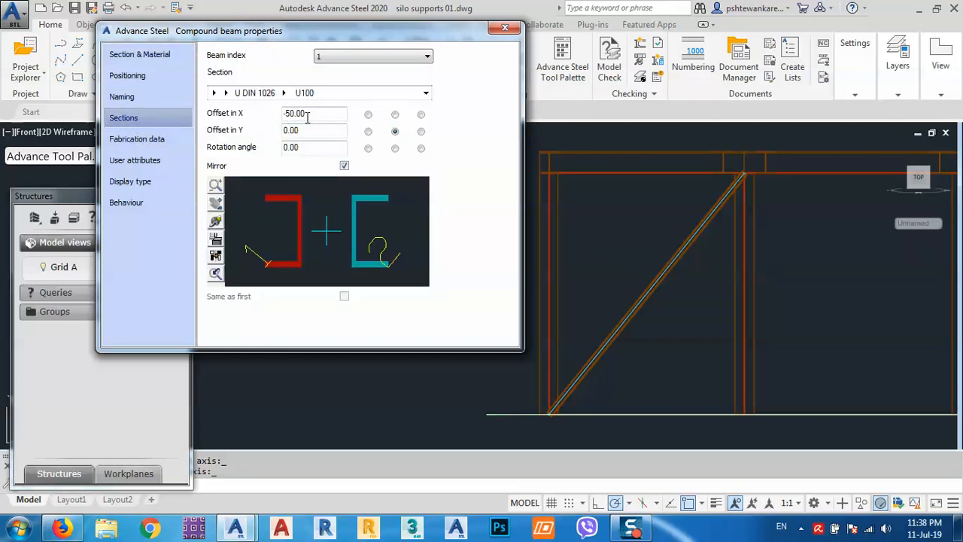
Set the offset in X to 0 for the brace's beam 1 and to 2 for beam 2
double_click(321, 115)
text(0)
key(Return)
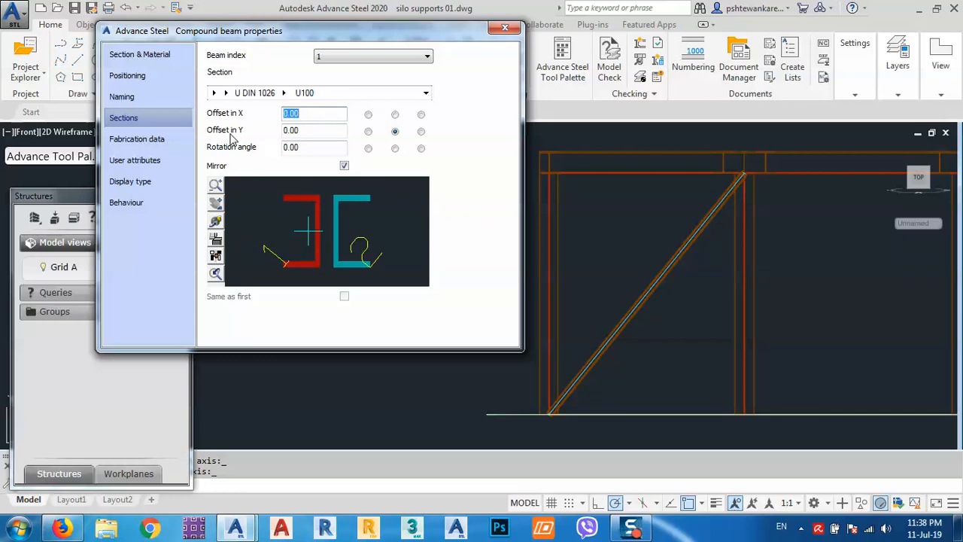
click(333, 57)
click(331, 76)
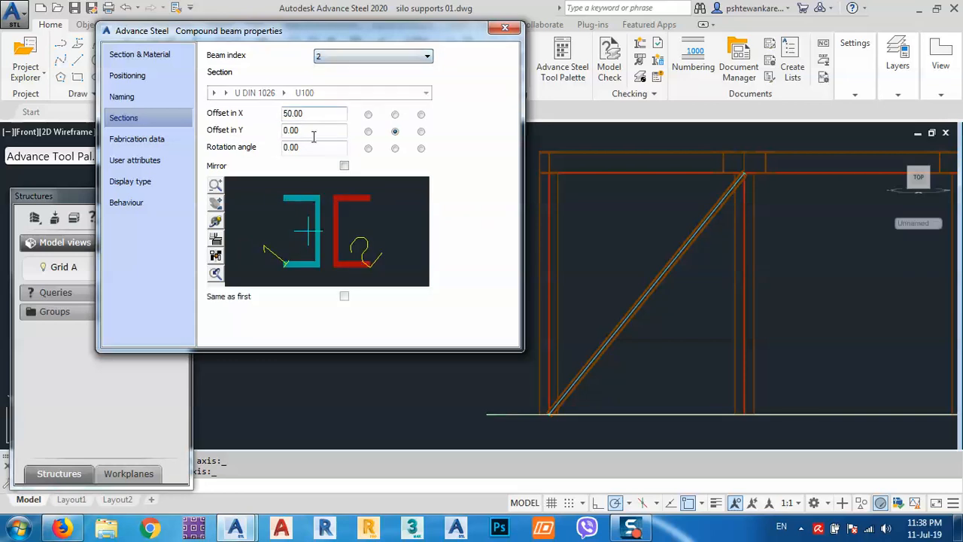
text(2)
key(Return)
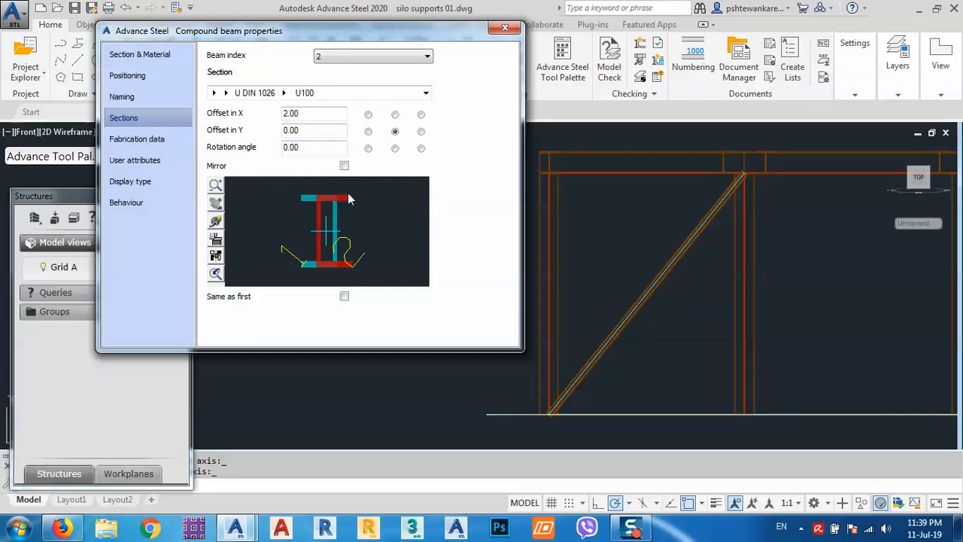
click(323, 112)
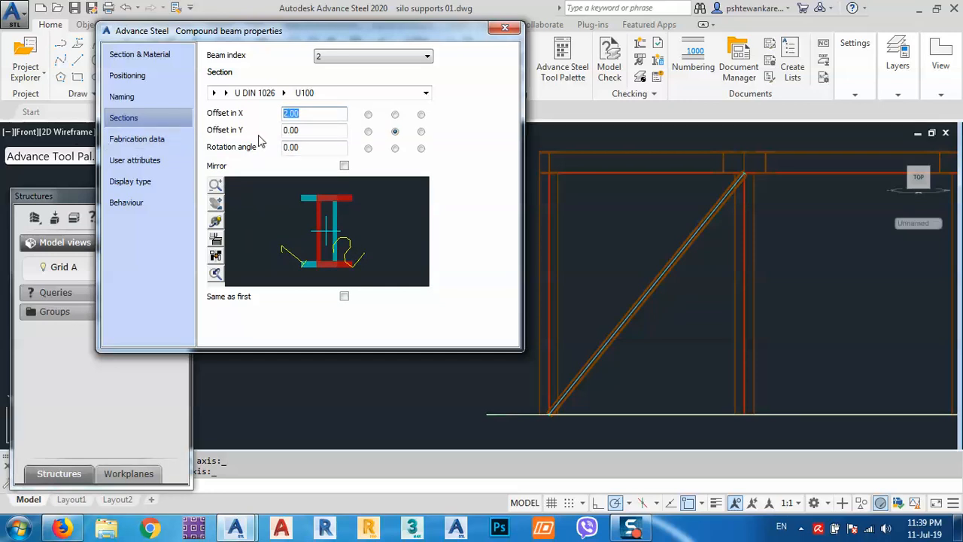
Try an offset in X of 30 for beam 1, and of -30 and 30 for beam 2
click(336, 60)
click(330, 68)
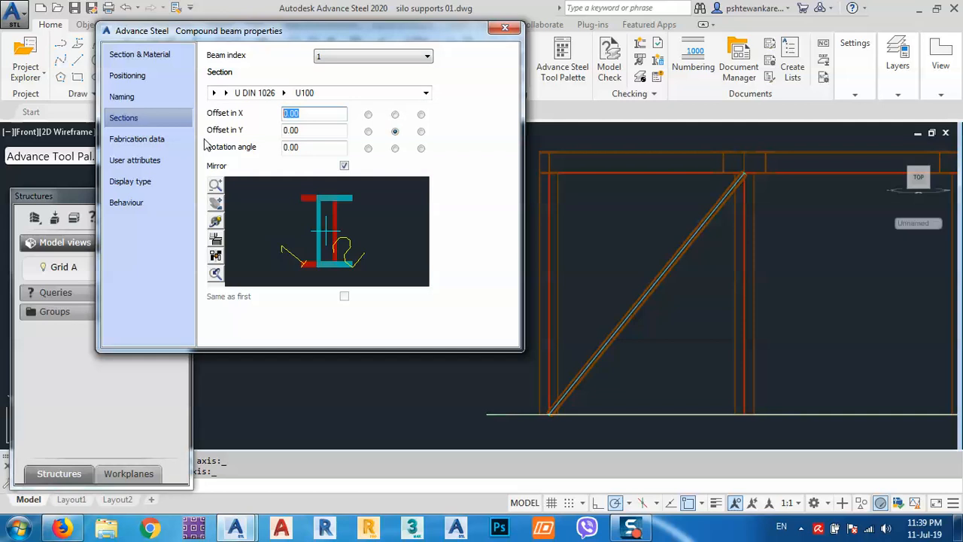
text(30)
key(Return)
click(341, 56)
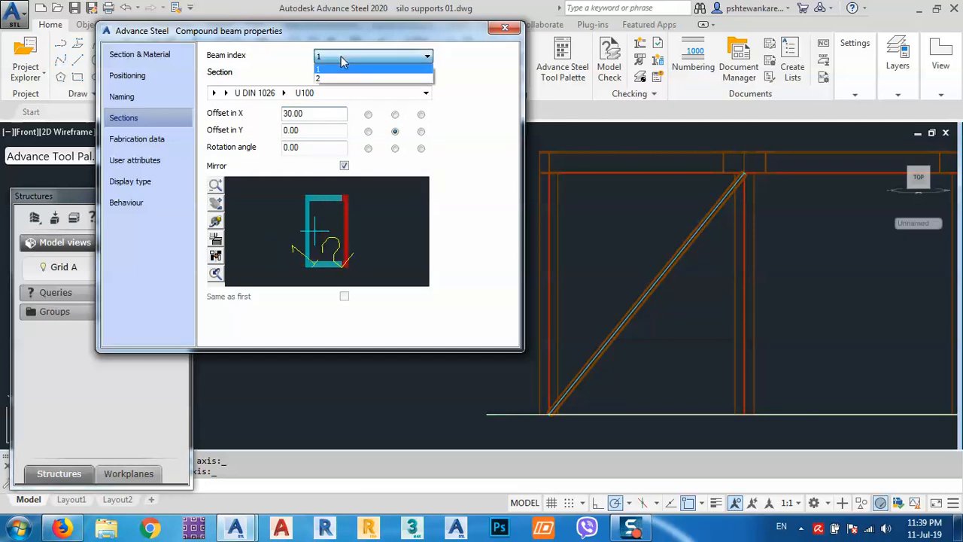
click(340, 76)
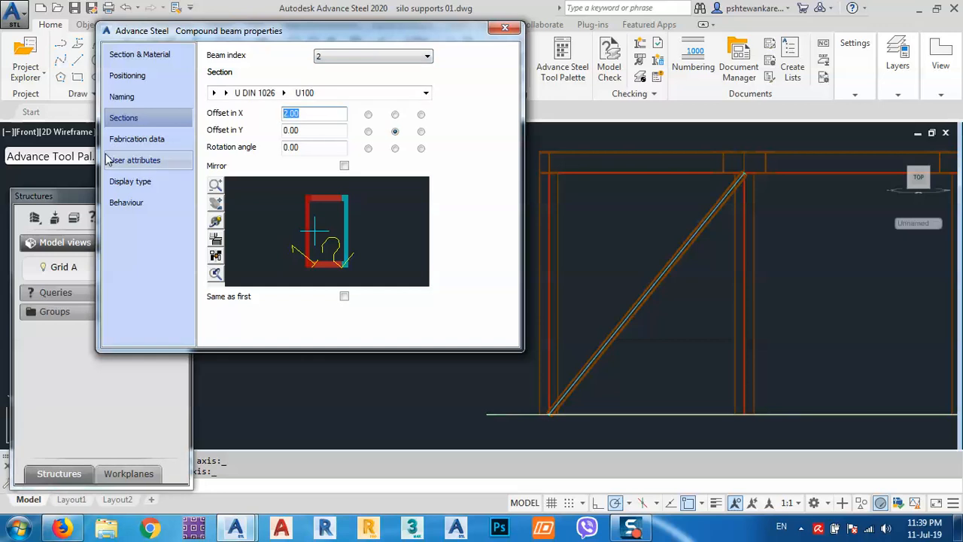
text(-30)
key(Return)
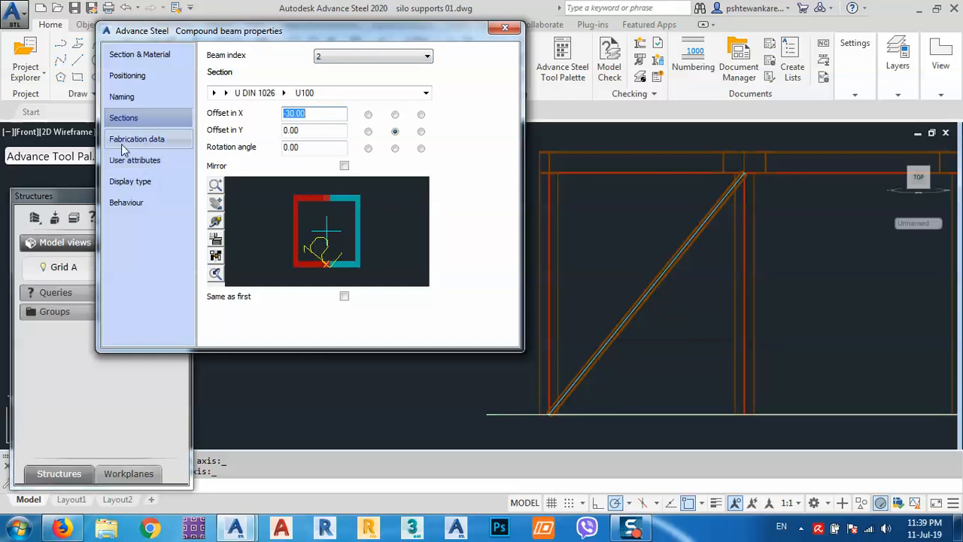
text(30)
key(Return)
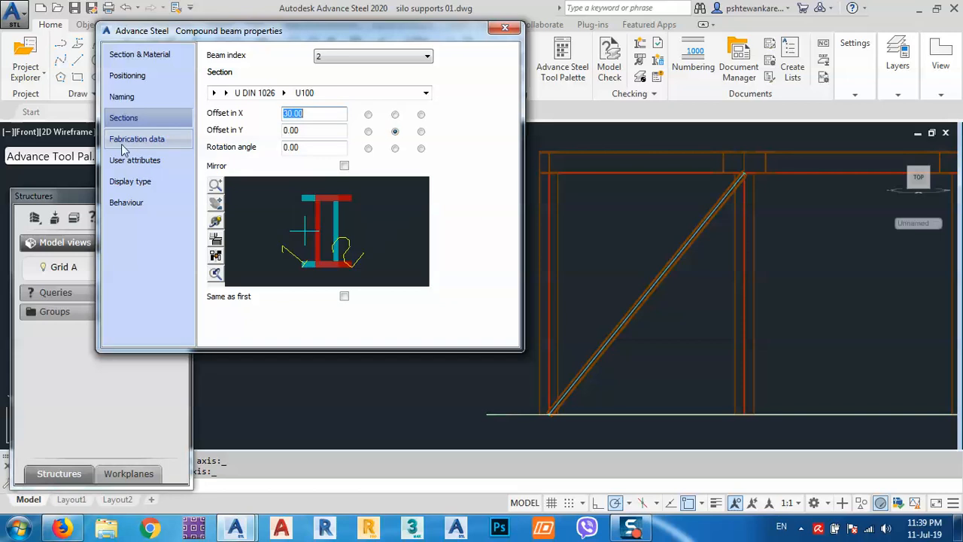
Set the offset in X of the brace's beam 1 to -10
click(351, 57)
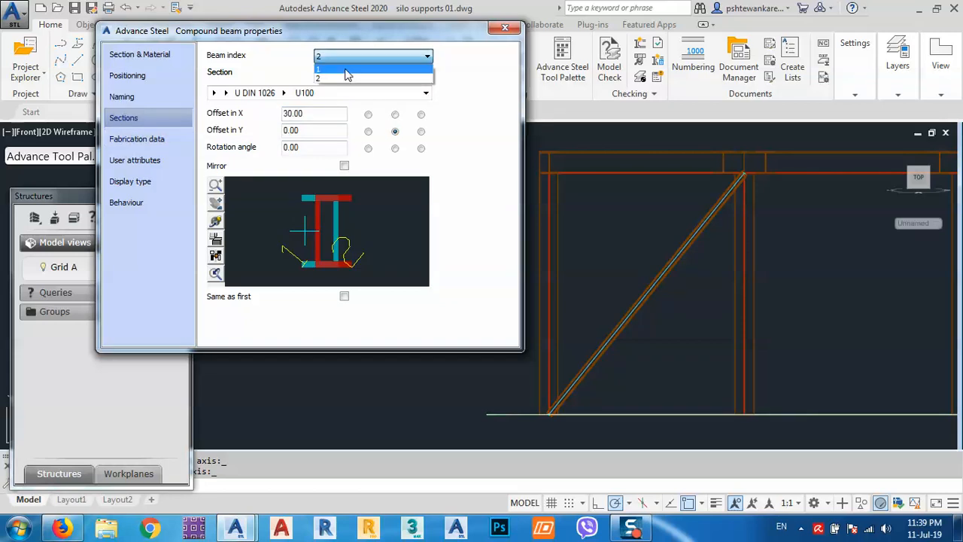
click(350, 65)
double_click(312, 112)
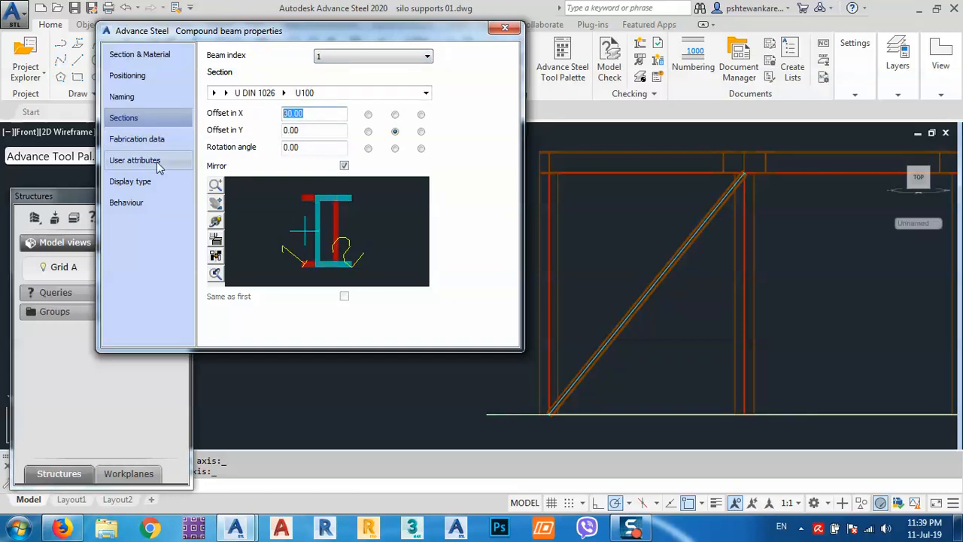
click(288, 113)
text(-)
key(Return)
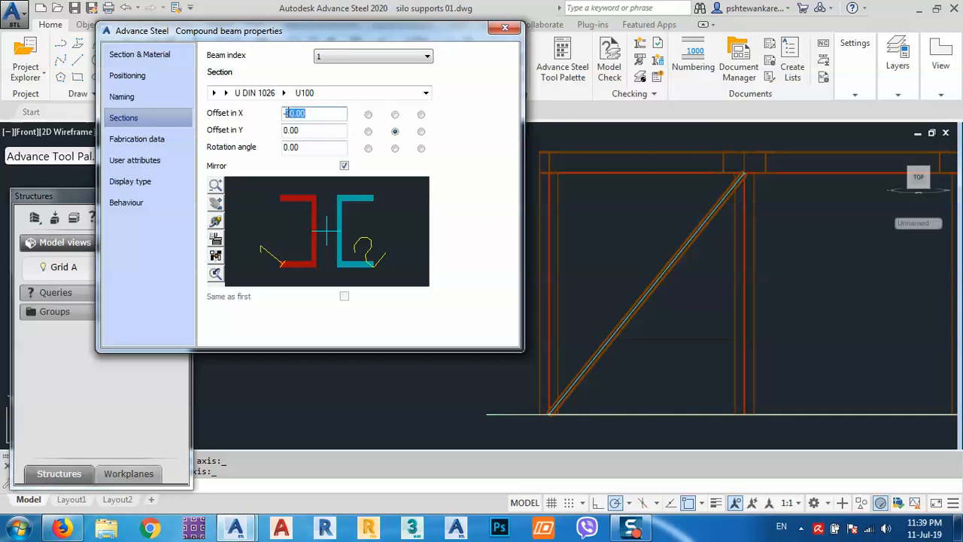
key(Return)
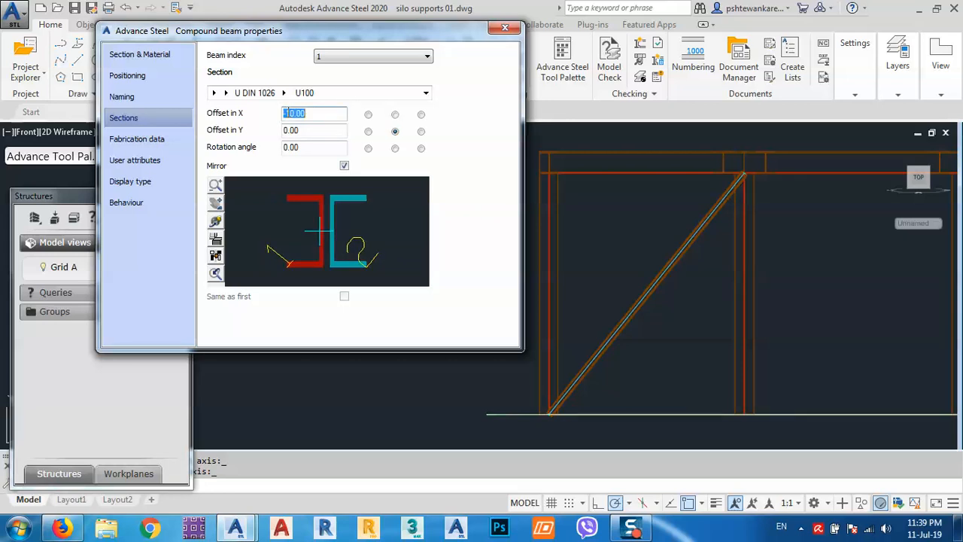
Set the offset in X of beam 2 to 10 and check the gap between the channels in the section preview
click(362, 59)
click(336, 80)
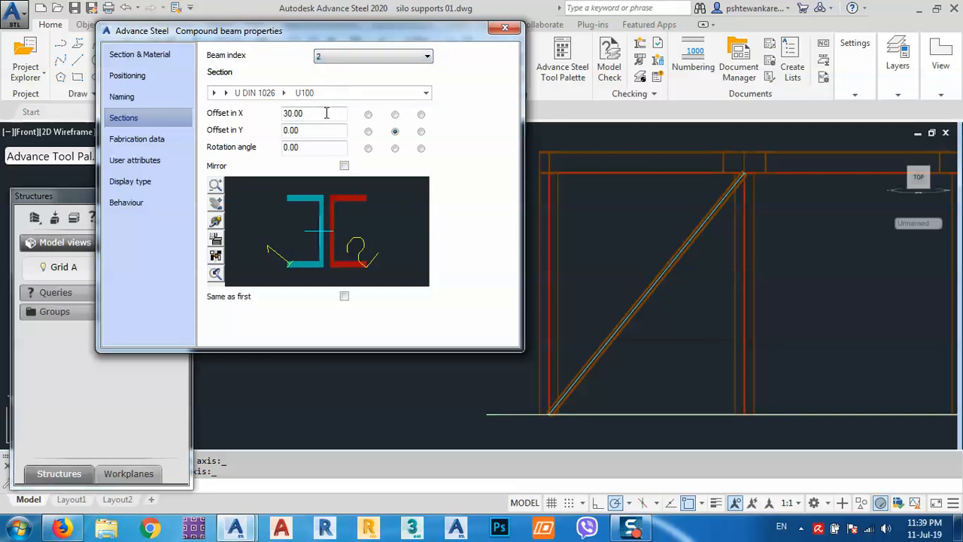
text(10)
key(Return)
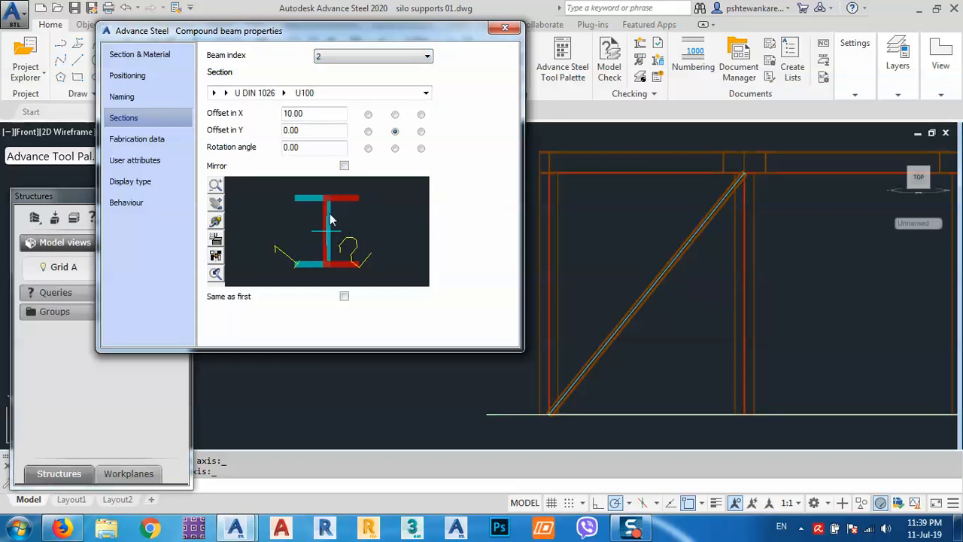
scroll(331, 226, up, 5)
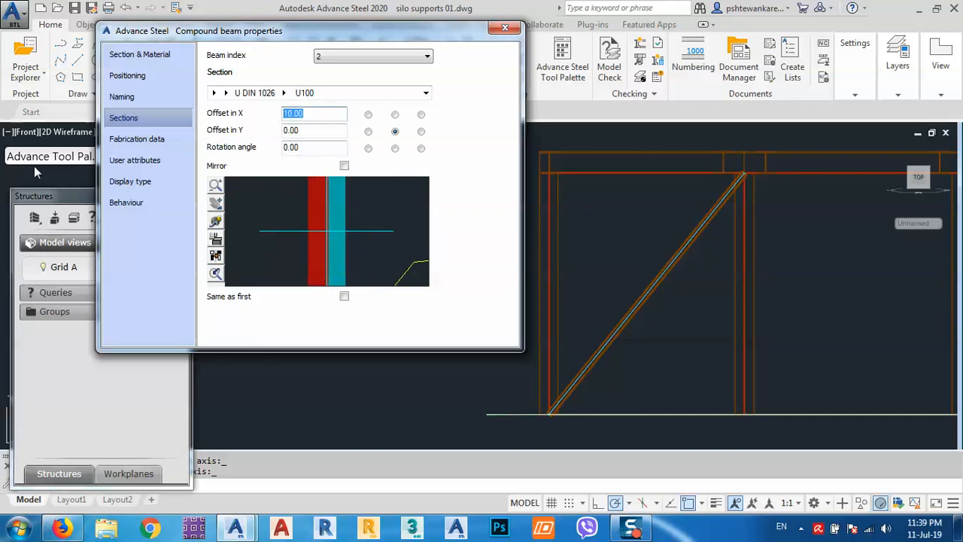
Set the offset in X of the brace's beam 2 to 20 and of beam 1 to -20
text(20)
key(Return)
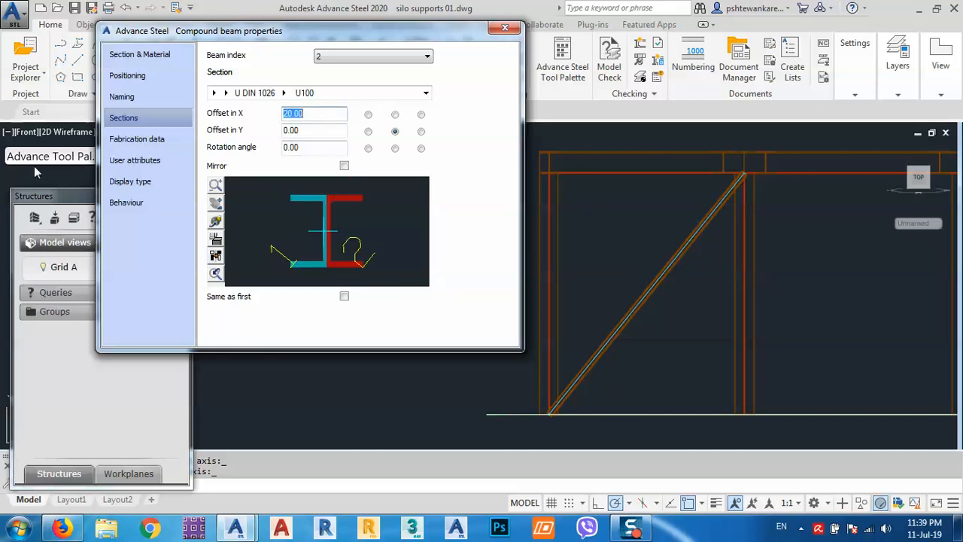
click(377, 57)
click(368, 66)
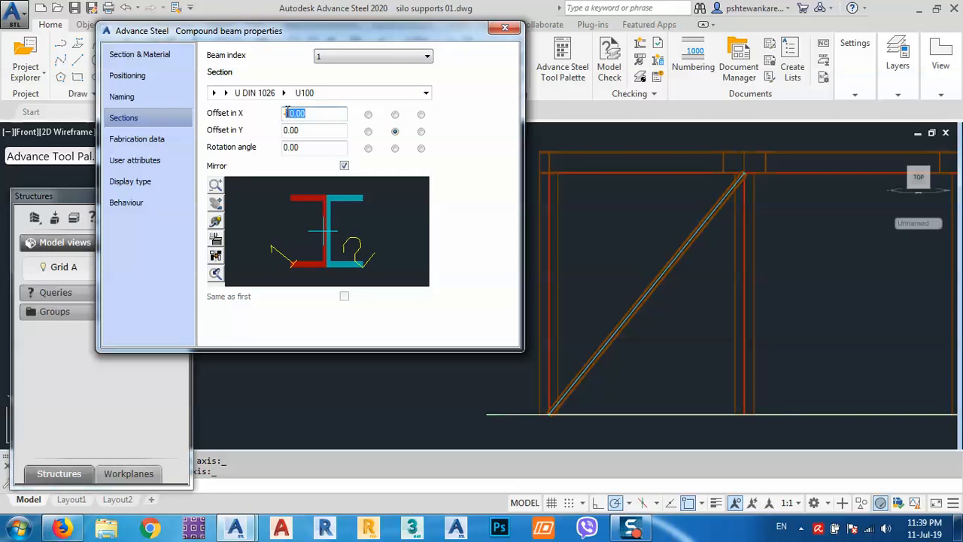
key(Return)
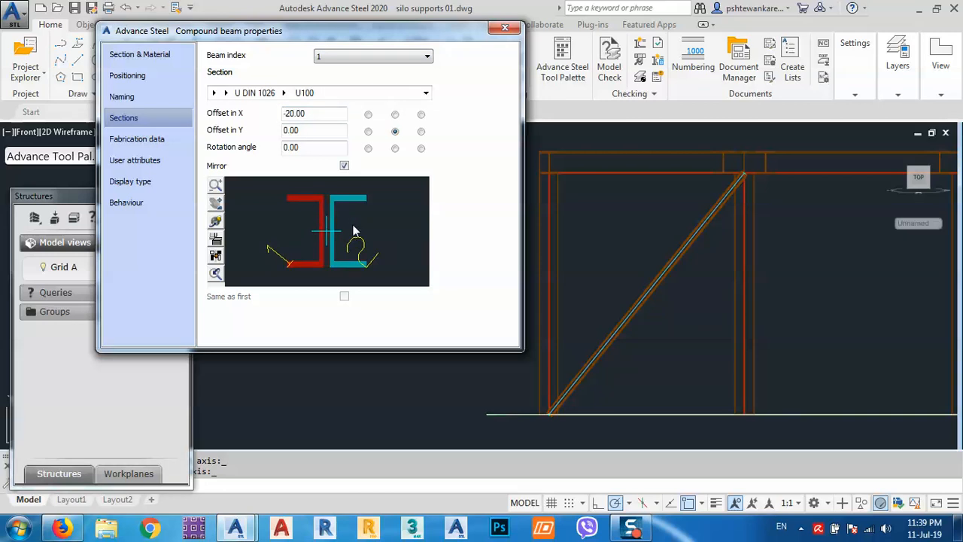
click(132, 141)
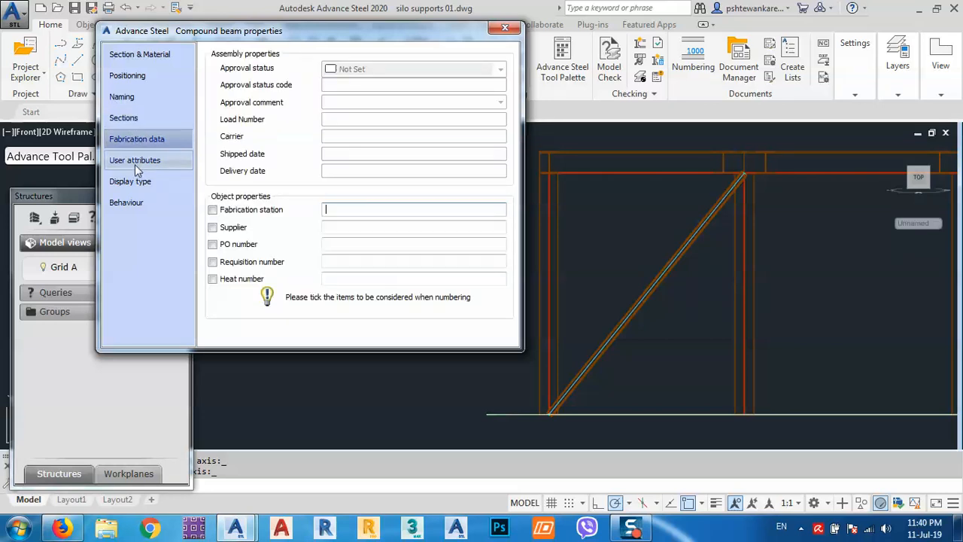
click(135, 162)
click(138, 181)
click(145, 76)
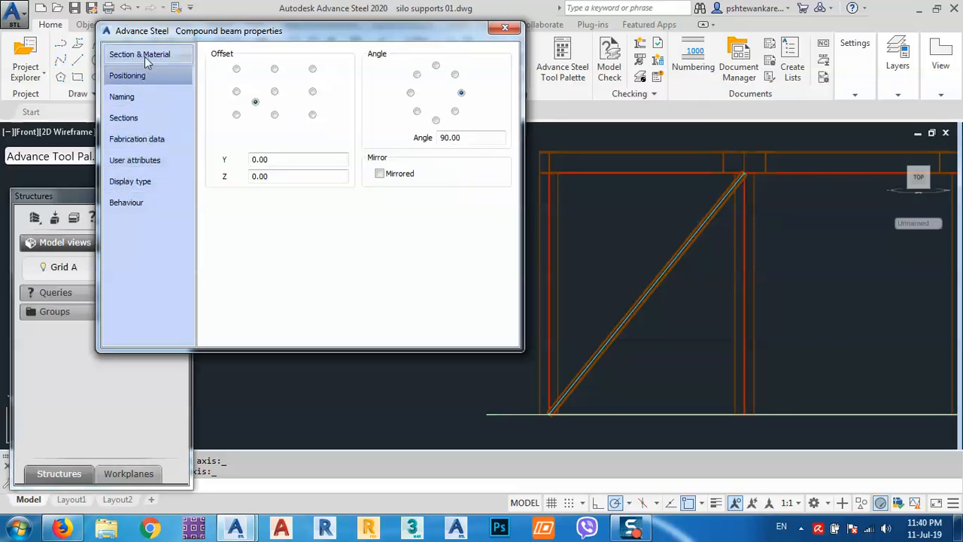
Change the compound brace's steel grade to S355JR and close its properties
click(144, 57)
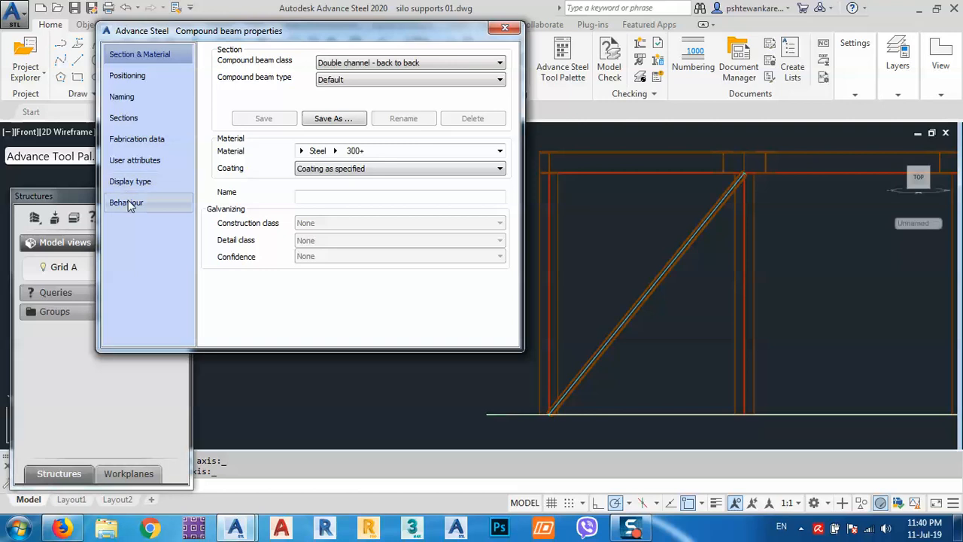
click(335, 151)
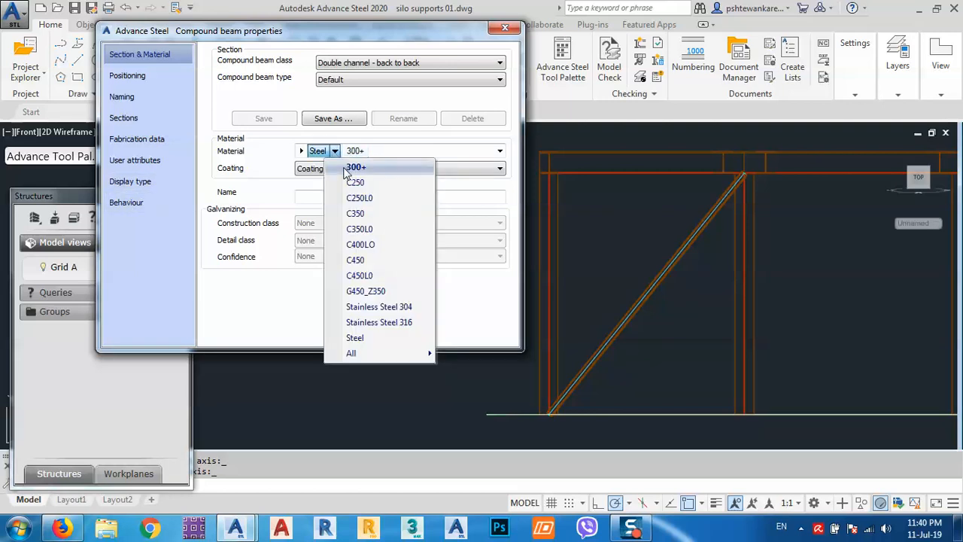
mouse_move(401, 358)
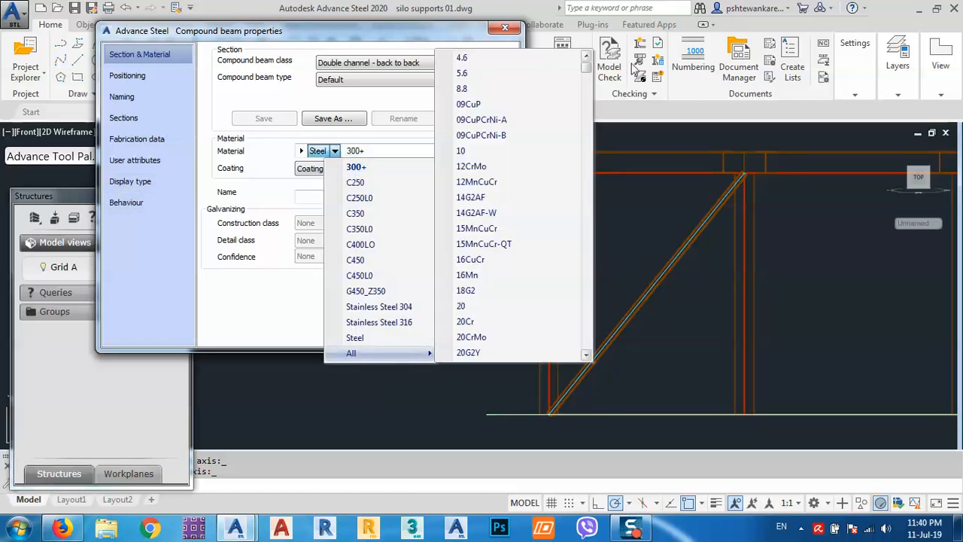
drag(585, 67, 586, 260)
scroll(497, 260, down, 4)
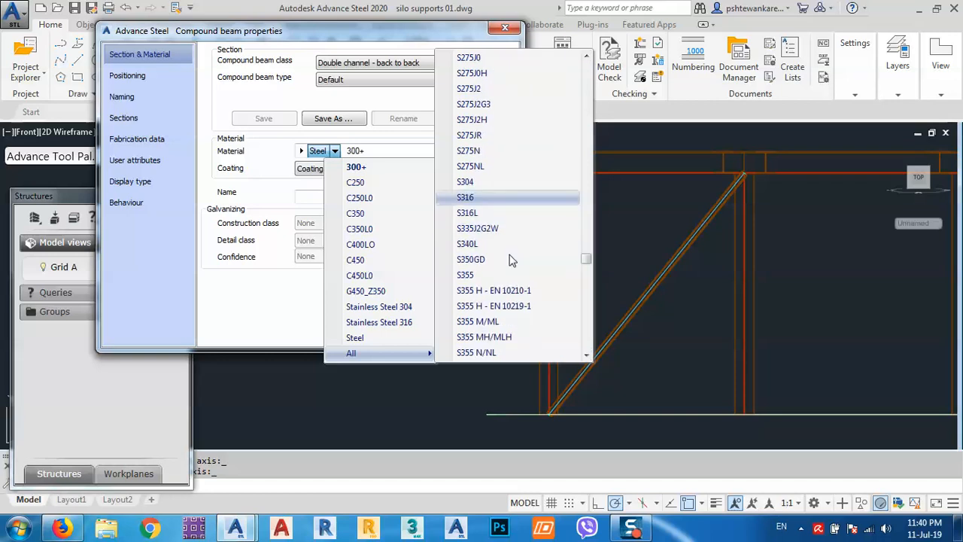
scroll(505, 320, down, 1)
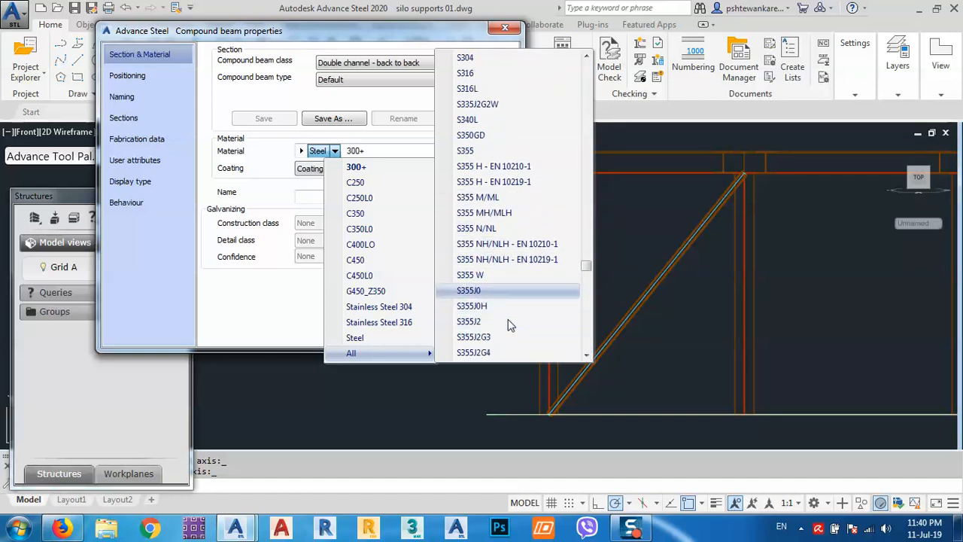
scroll(489, 316, down, 1)
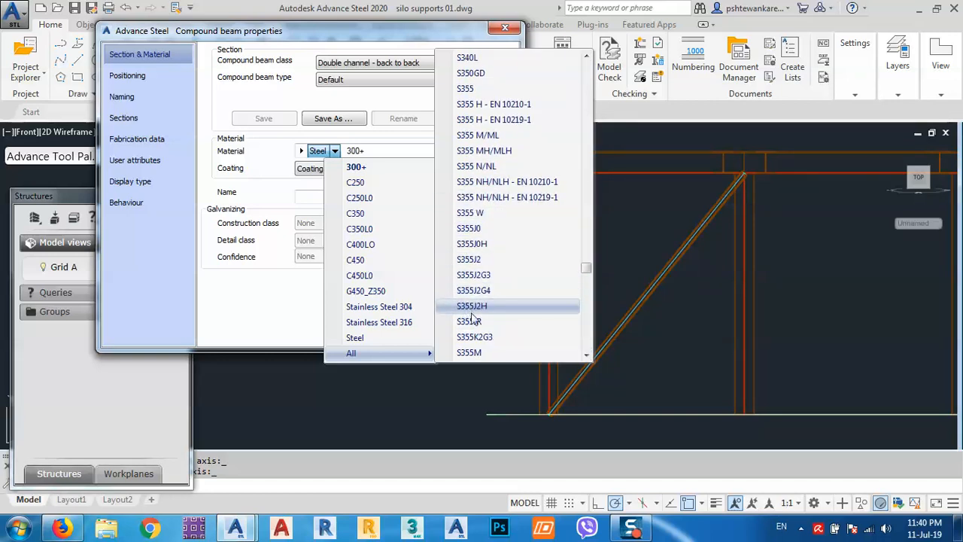
click(484, 323)
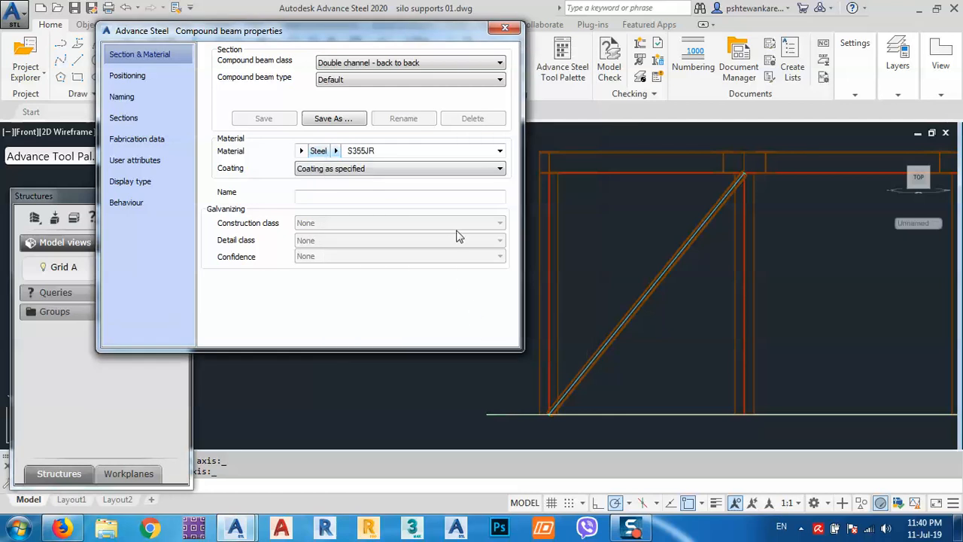
click(505, 29)
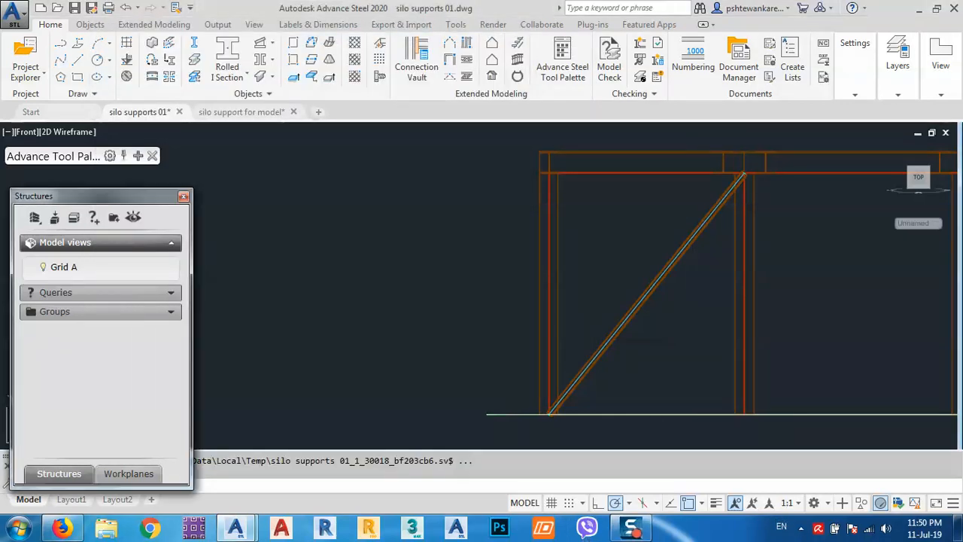
Reopen the diagonal brace's Advance Properties and change the section of beam 1 to U200 from U DIN 1026
middle_drag(662, 315, 465, 351)
scroll(455, 340, up, 5)
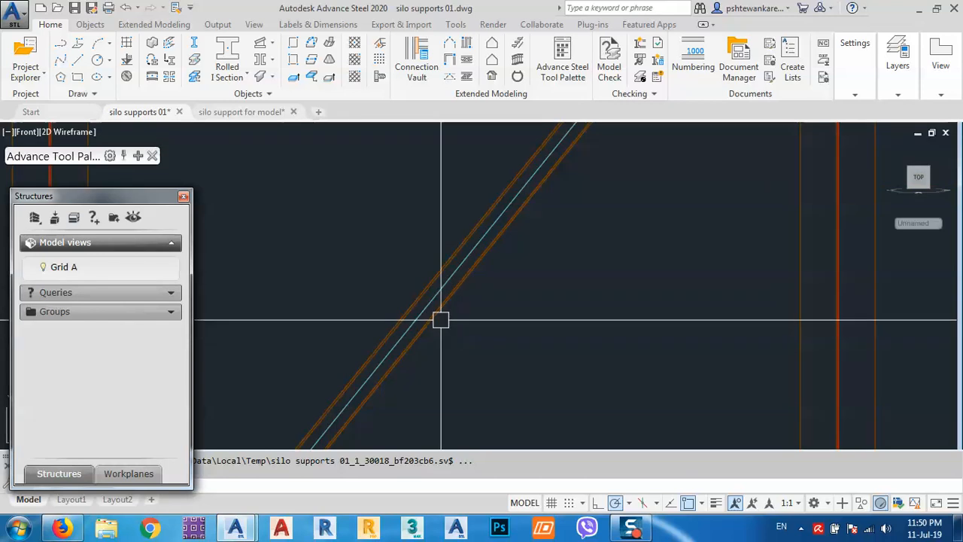
click(440, 318)
right_click(538, 295)
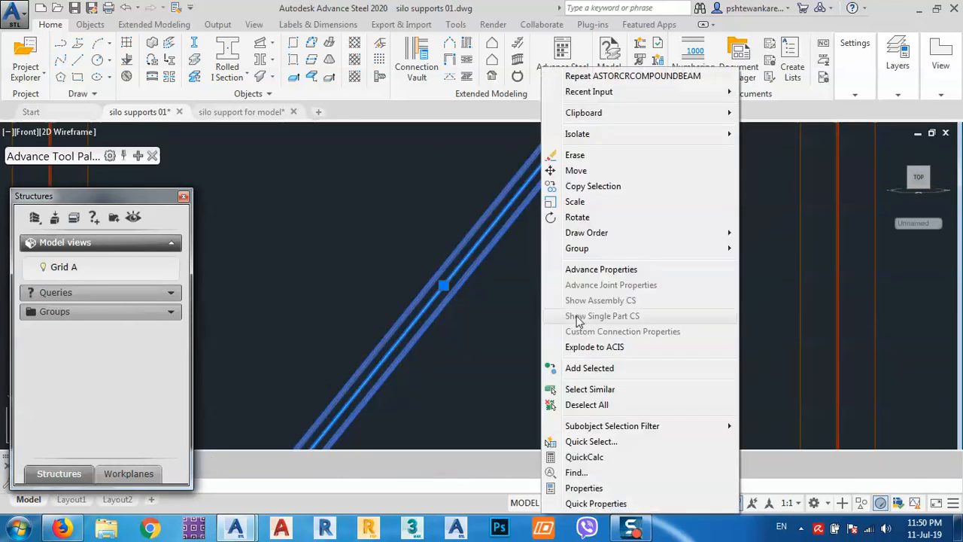
click(580, 270)
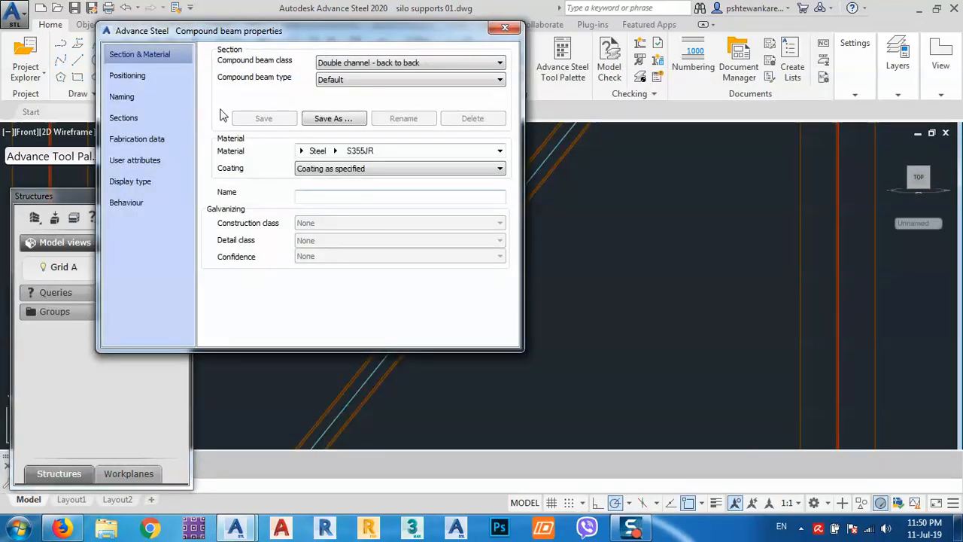
click(125, 119)
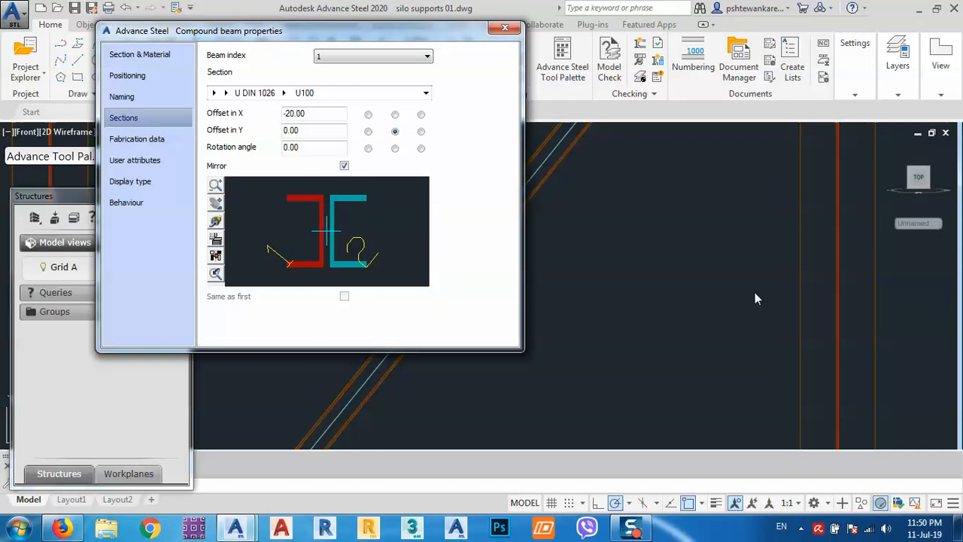
click(284, 93)
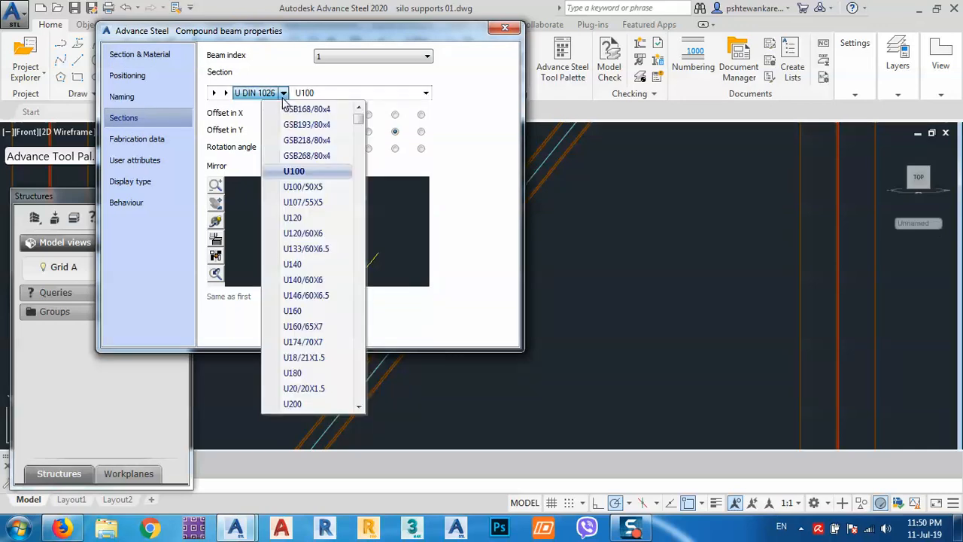
click(293, 404)
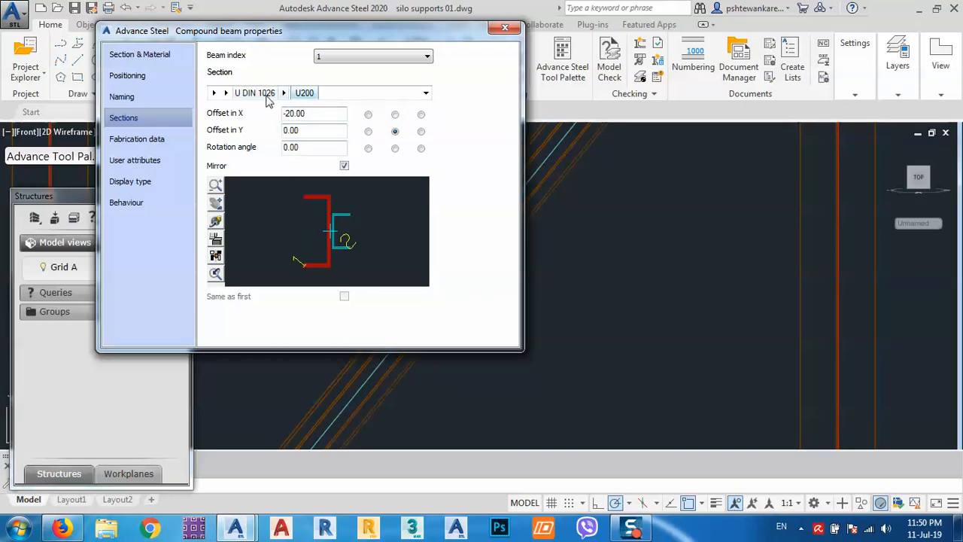
Change the section of the brace's beam 2 to U200 as well
click(348, 57)
click(333, 74)
click(283, 93)
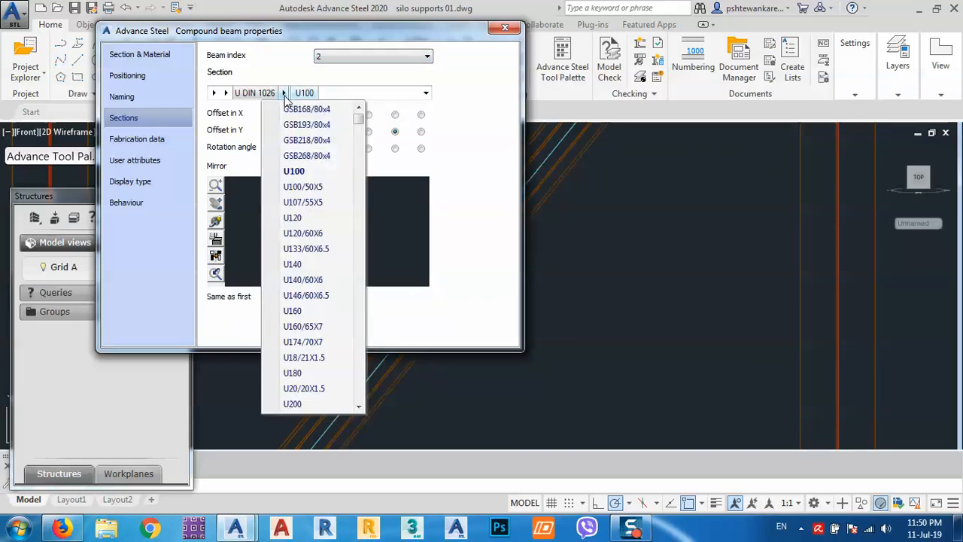
click(292, 405)
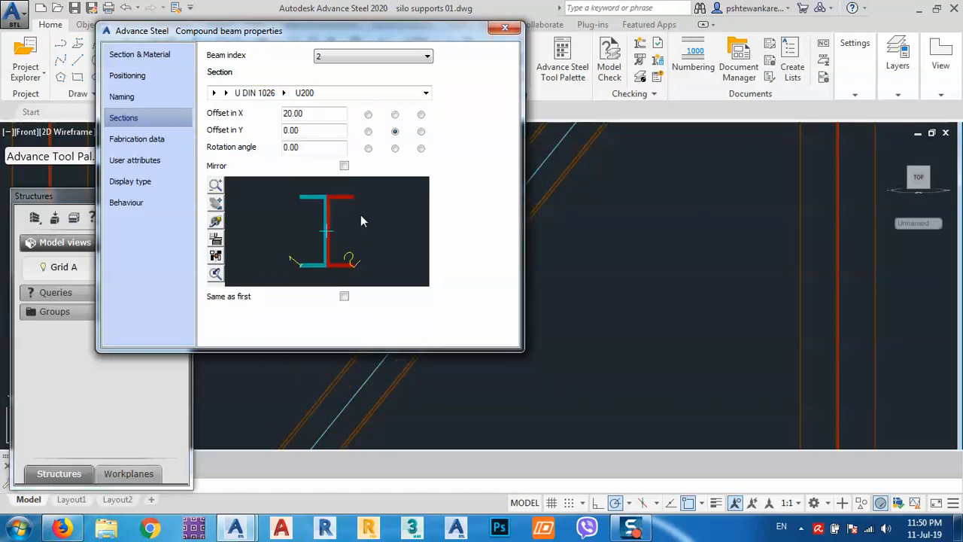
Check the channel gap in the section preview, then set the offset in X to 30 for beam 2 and -30 for beam 1
scroll(324, 229, up, 8)
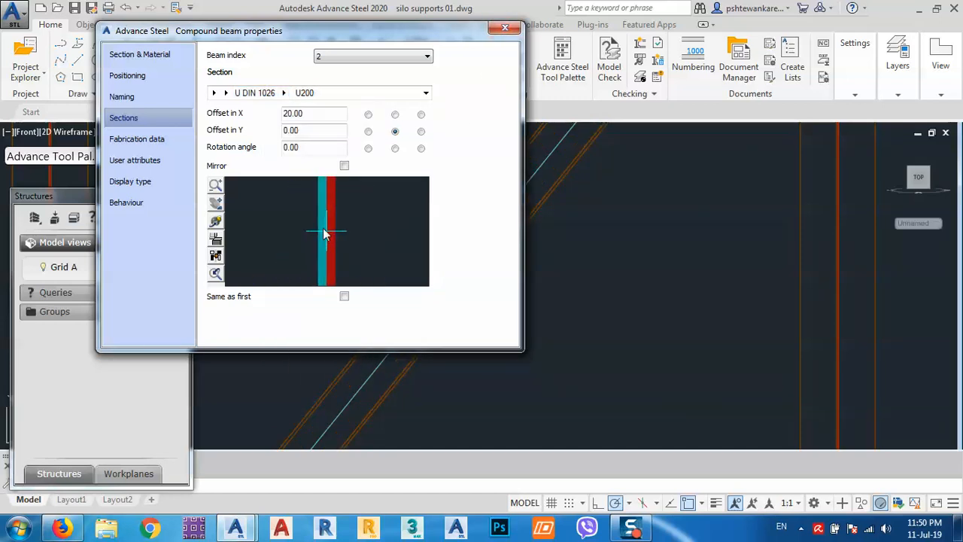
scroll(326, 252, down, 5)
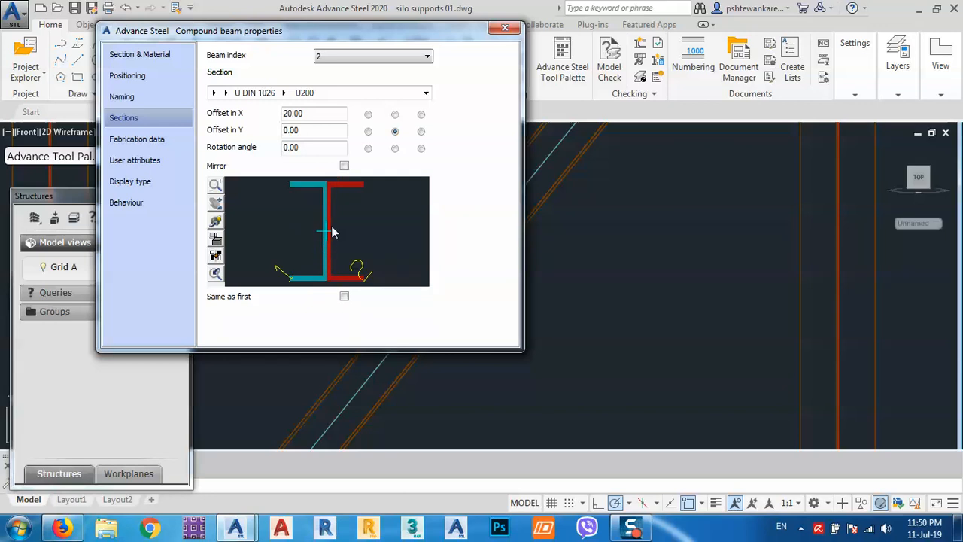
scroll(334, 233, up, 5)
scroll(330, 238, up, 2)
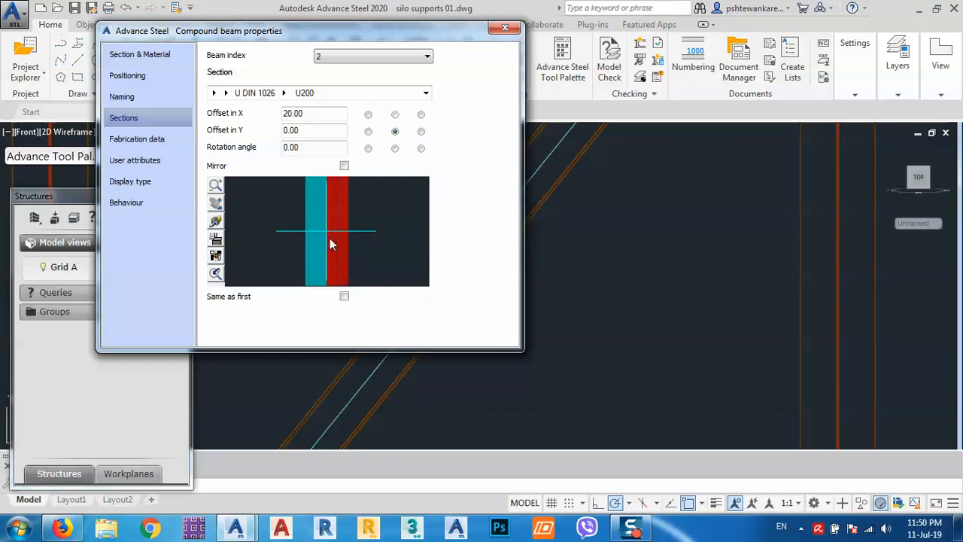
scroll(329, 237, down, 7)
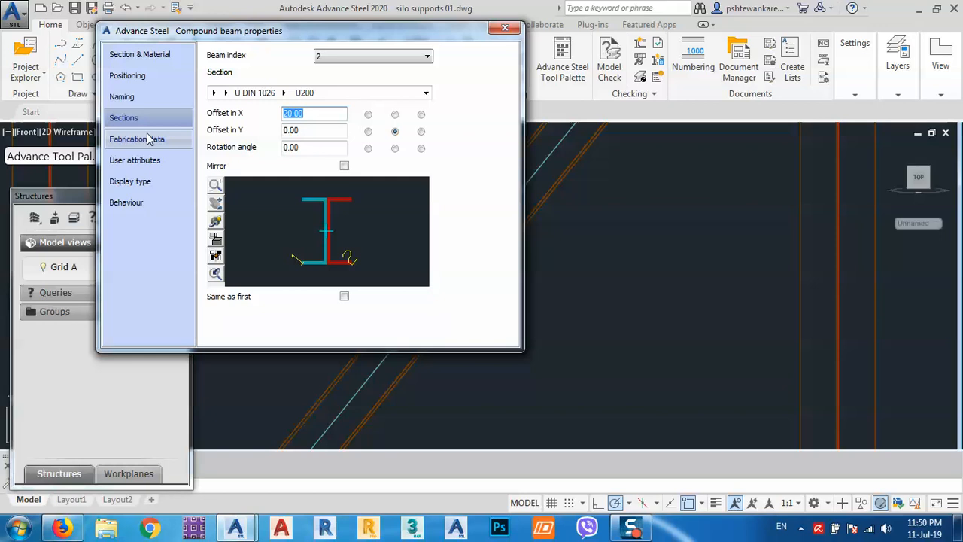
key(Return)
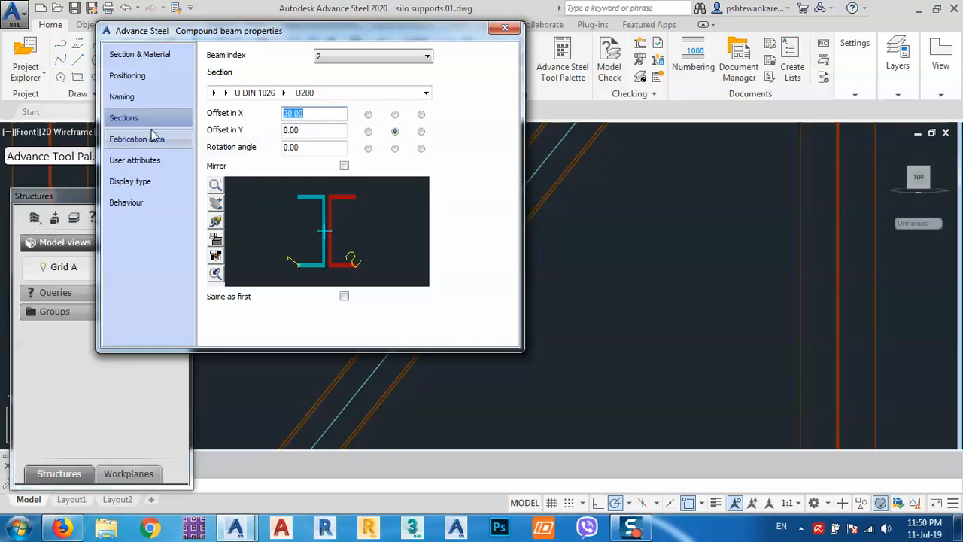
click(372, 54)
click(348, 67)
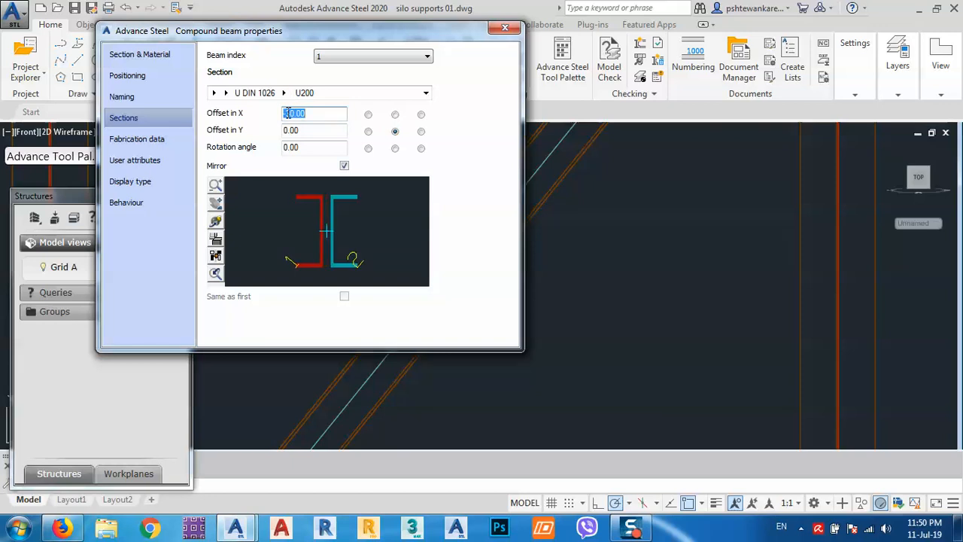
click(505, 29)
Show the brace's lower end in 3D with the Conceptual visual style, close up on the gap between the two channels
scroll(533, 233, down, 5)
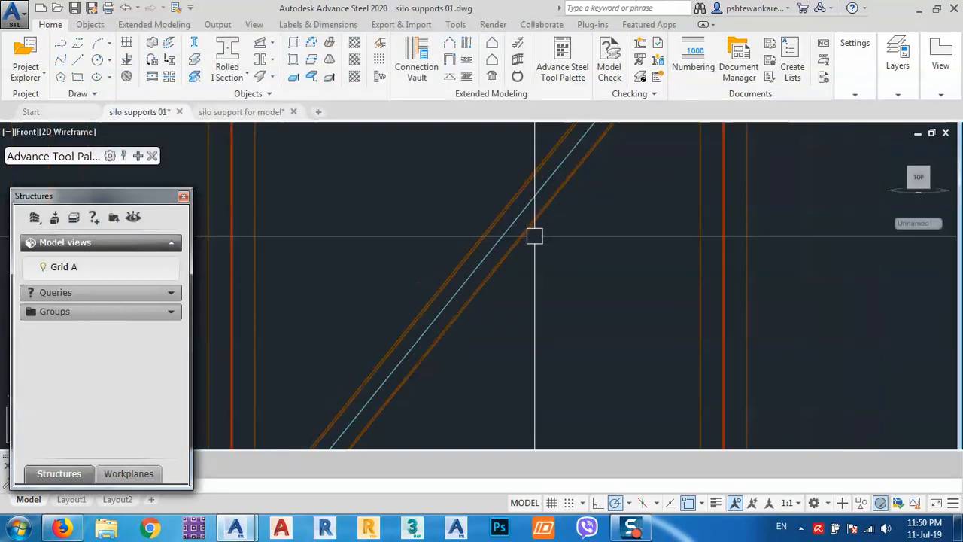
shift+middle_drag(511, 293, 582, 337)
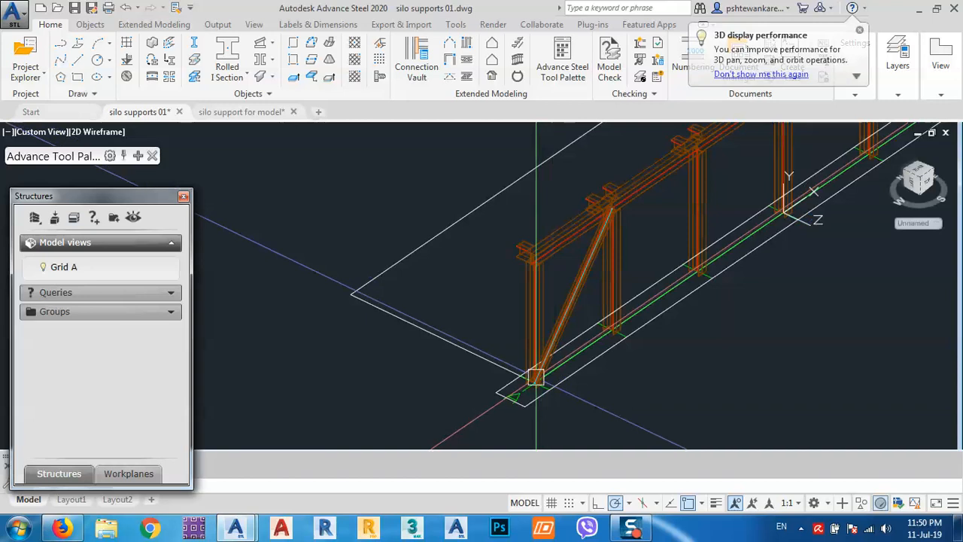
scroll(535, 376, up, 6)
shift+middle_drag(570, 383, 591, 378)
scroll(549, 405, up, 7)
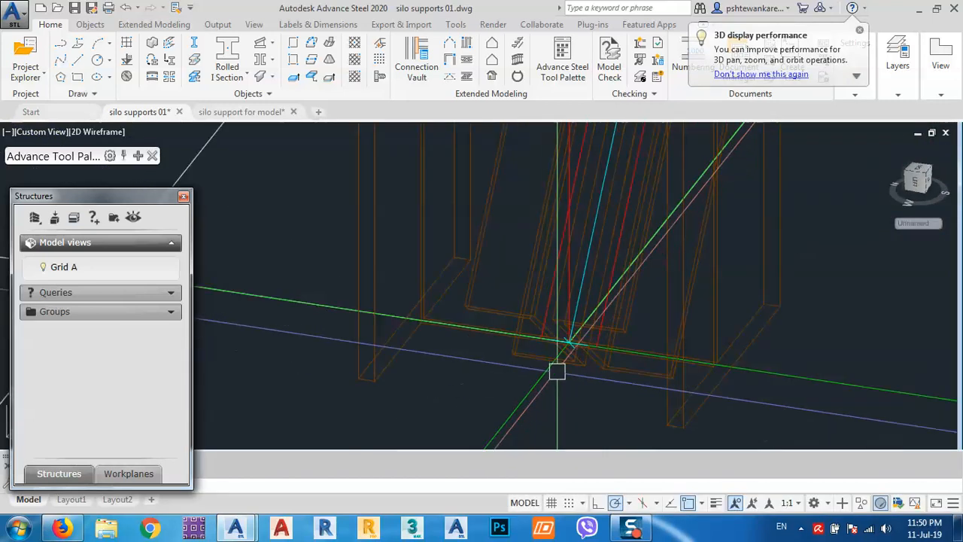
click(97, 132)
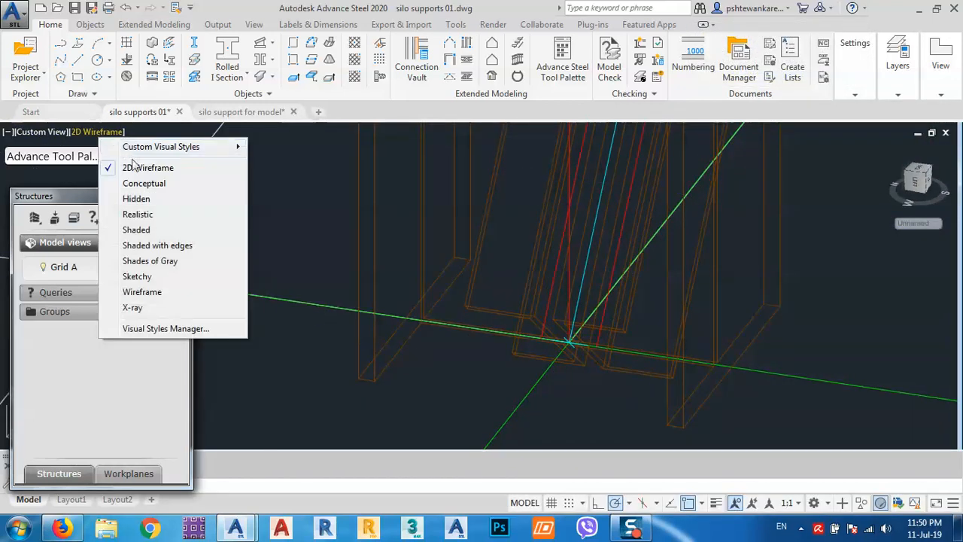
click(144, 183)
scroll(549, 327, up, 4)
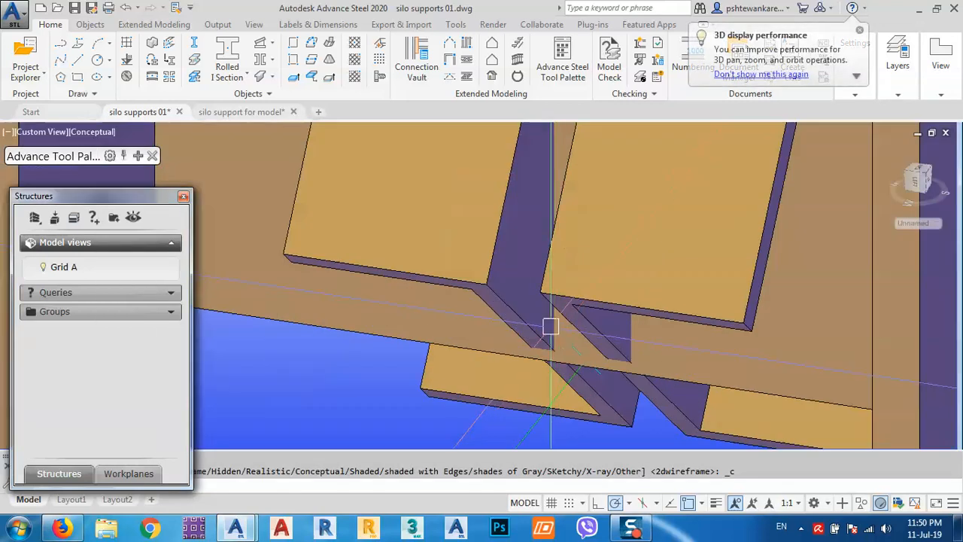
middle_drag(548, 326, 522, 363)
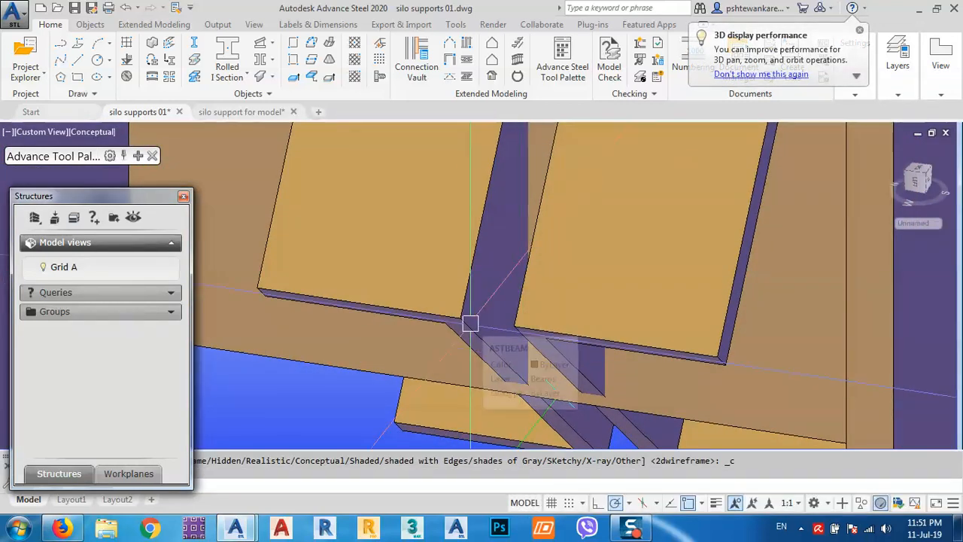
middle_drag(469, 327, 495, 314)
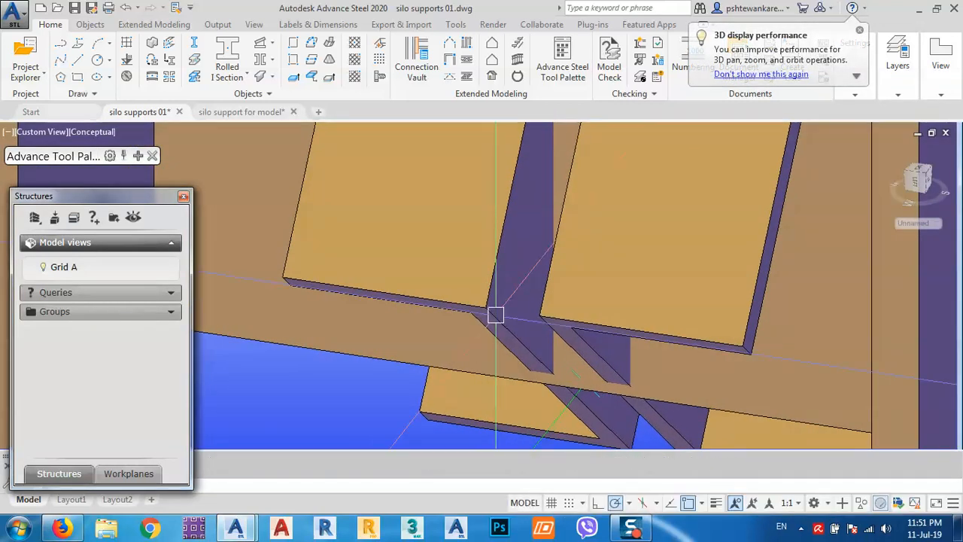
Measure the gap between the two channels at the brace's lower end
text(di)
key(Return)
click(485, 308)
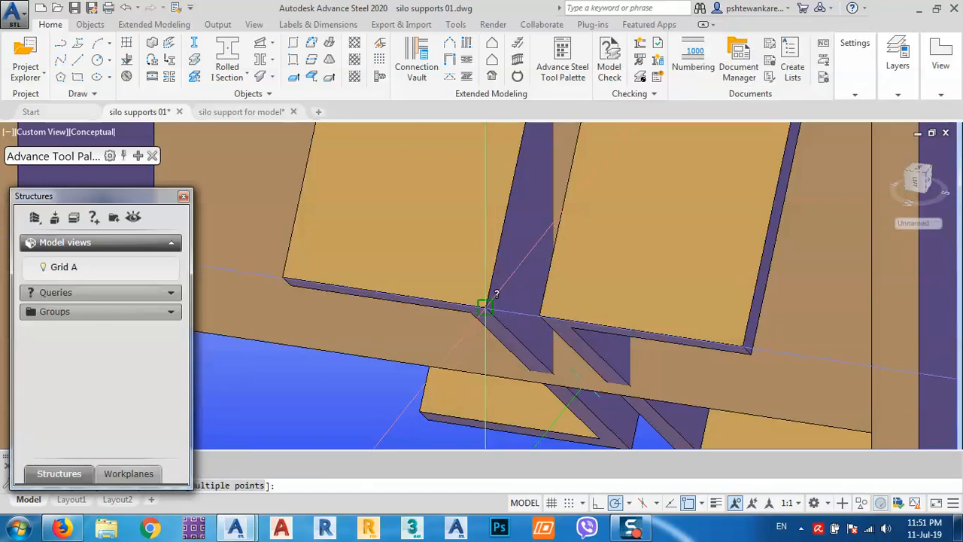
click(537, 319)
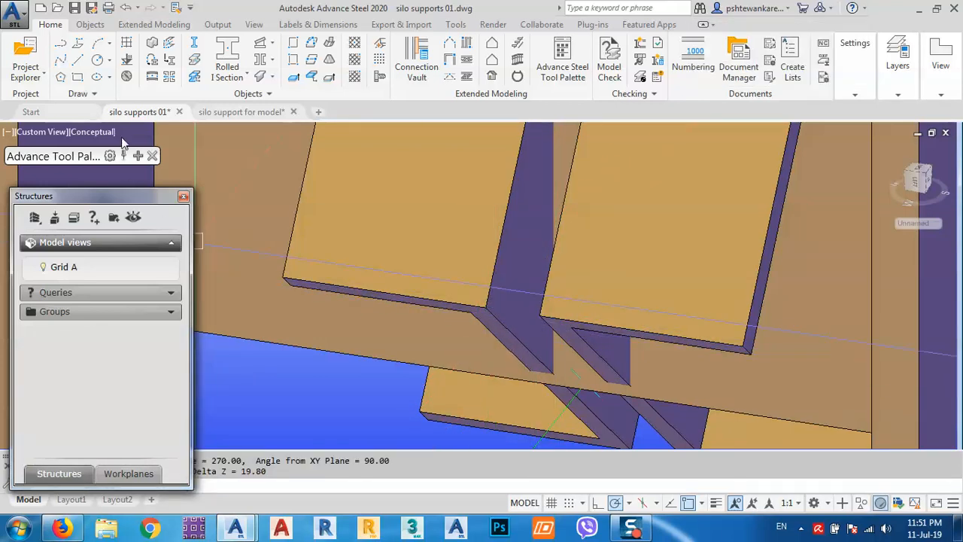
drag(122, 139, 122, 55)
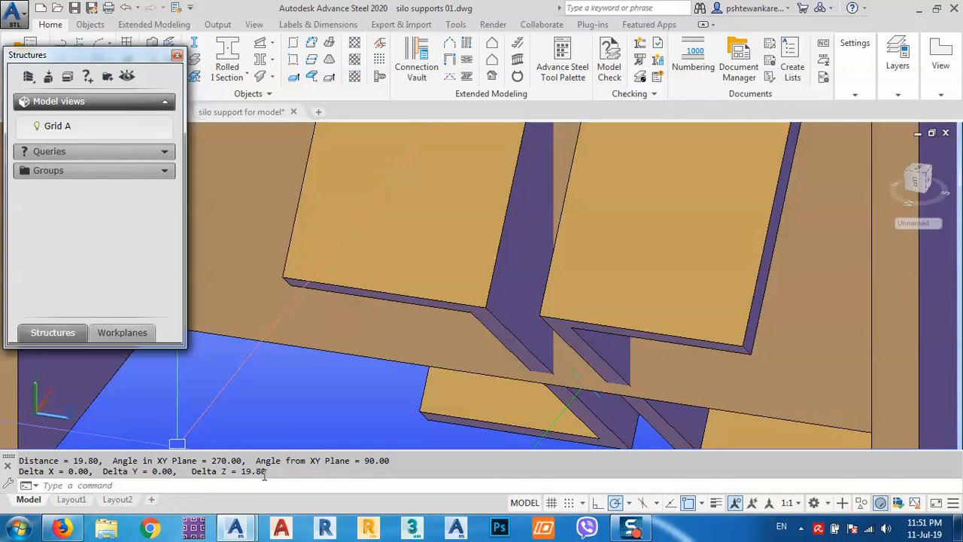
middle_drag(537, 297, 554, 306)
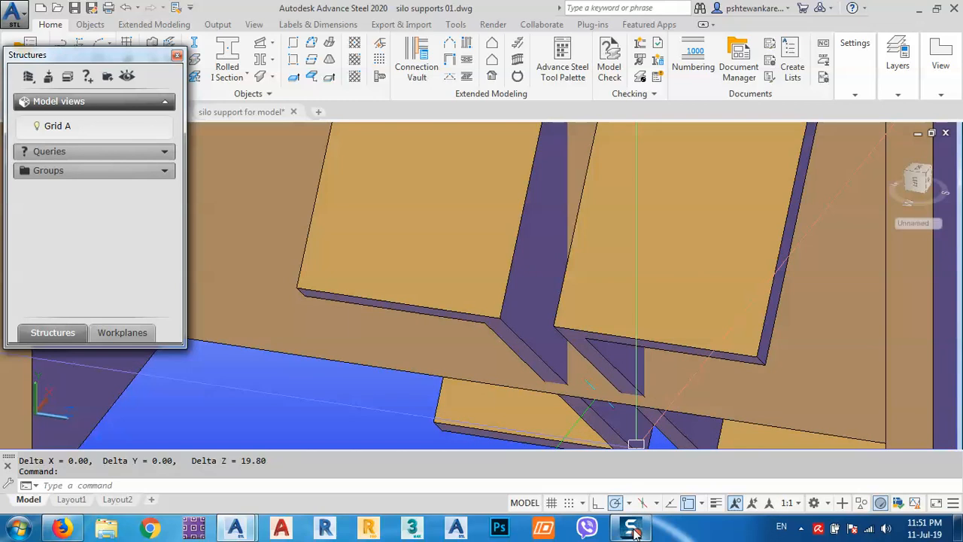
Return to the front view of the whole frame and switch the visual style to 2D Wireframe
scroll(535, 288, down, 5)
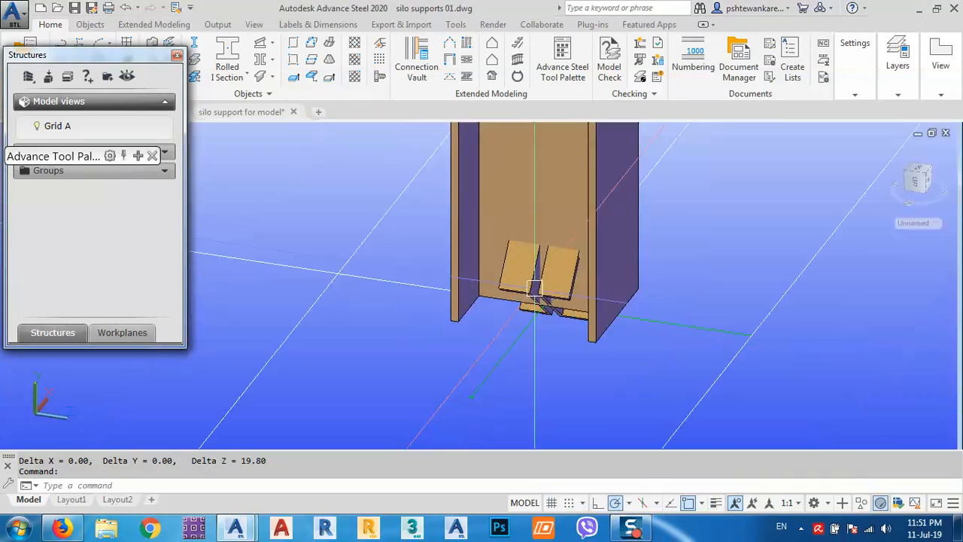
shift+middle_drag(534, 289, 700, 360)
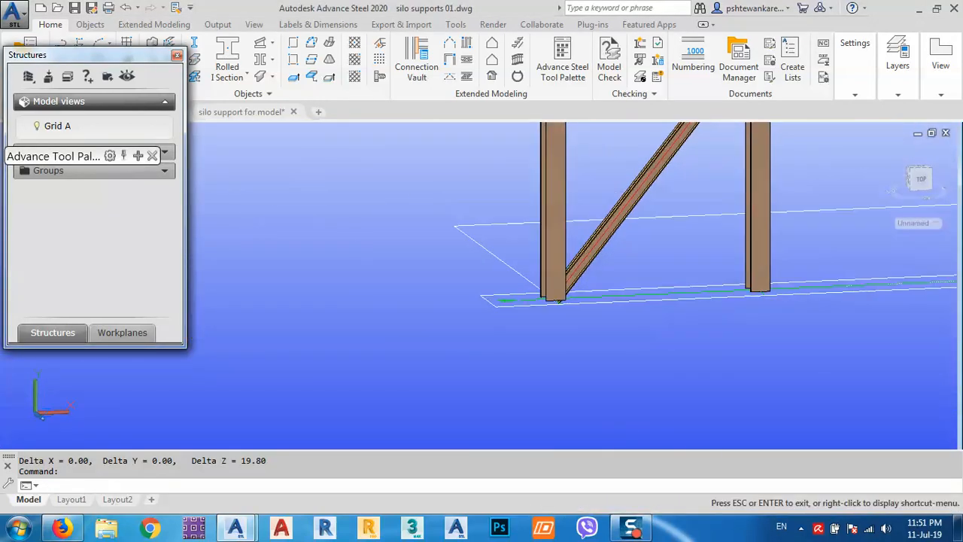
middle_drag(702, 239, 684, 322)
click(930, 184)
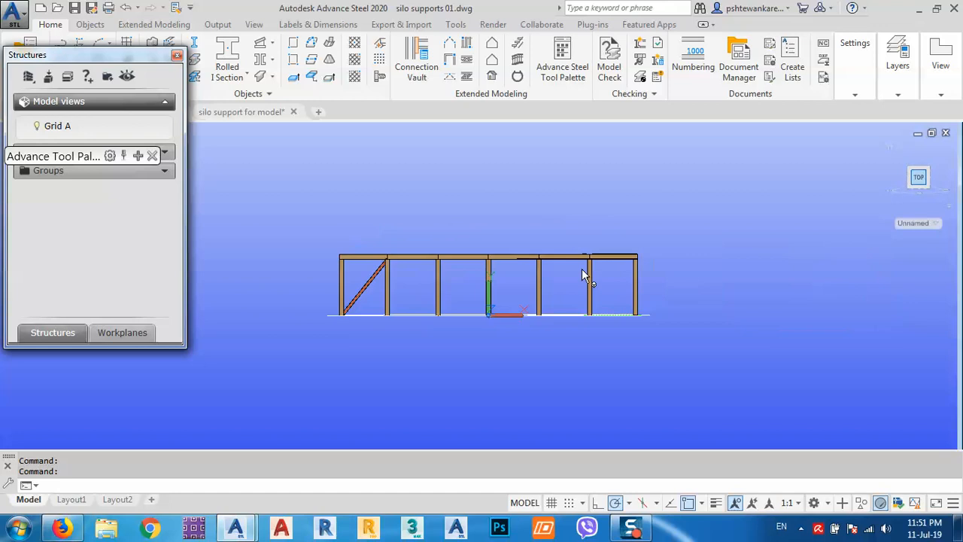
mouse_move(160, 64)
mouse_down()
mouse_move(150, 219)
mouse_move(164, 237)
mouse_up()
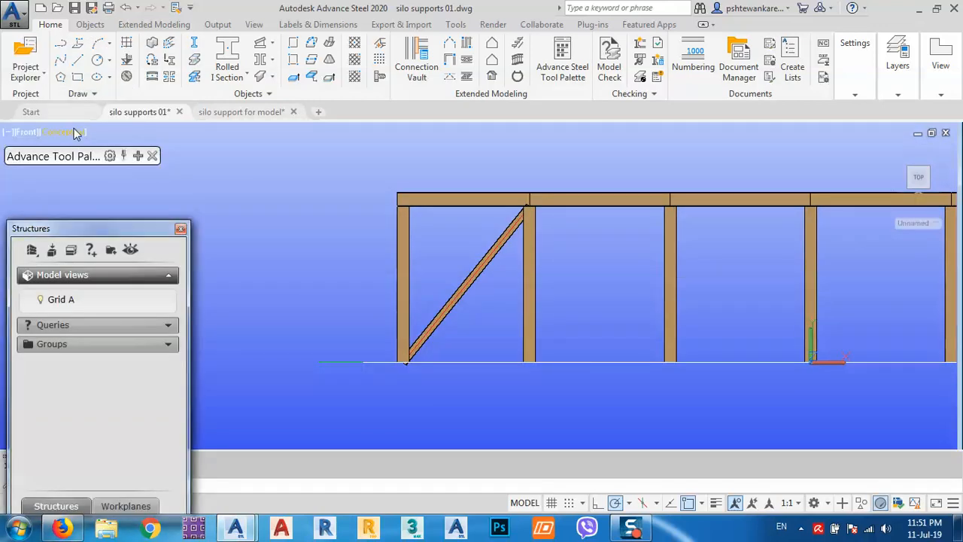
click(76, 132)
click(121, 165)
scroll(494, 307, up, 4)
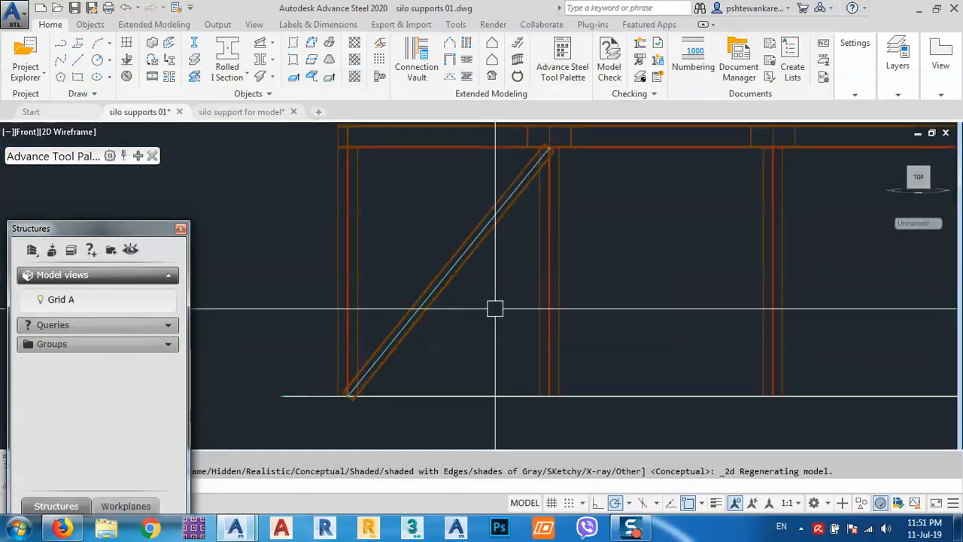
Mirror the first bay's diagonal brace about a vertical line through its midpoint, keeping the original
click(471, 301)
click(383, 182)
middle_drag(405, 200, 464, 249)
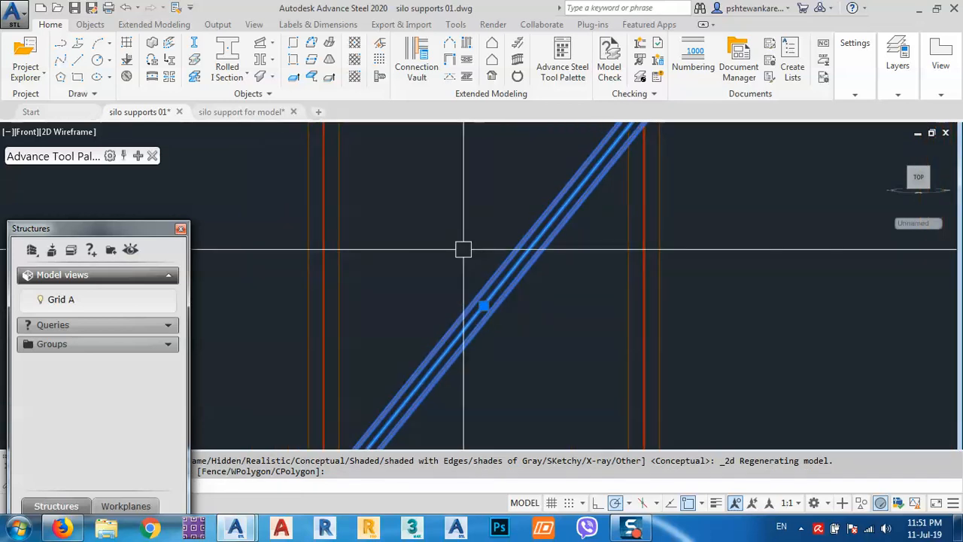
text(mi)
key(Return)
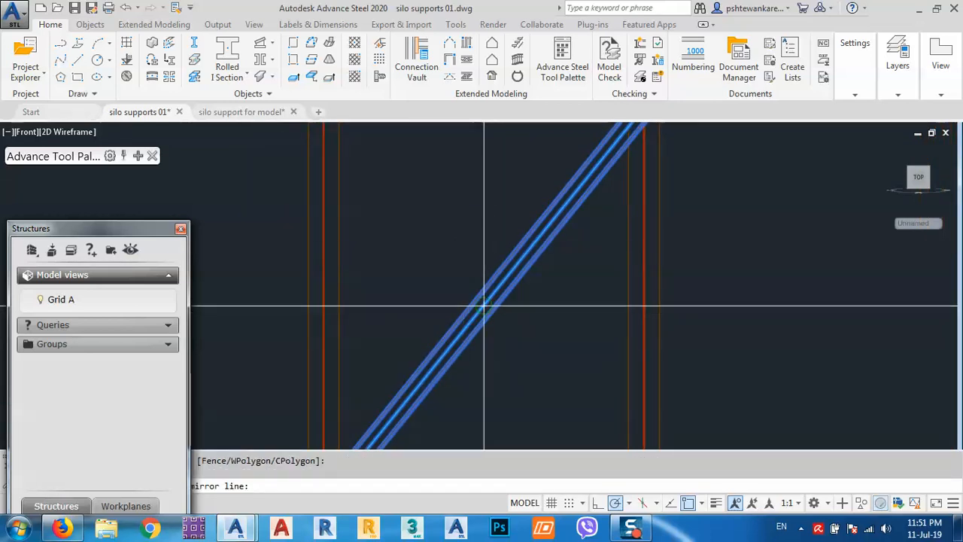
click(479, 301)
click(482, 387)
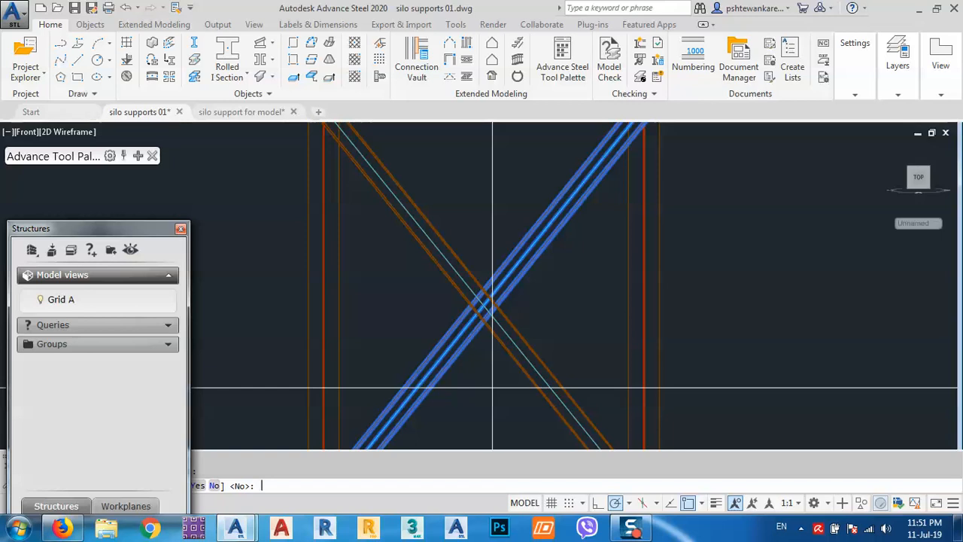
key(Return)
scroll(512, 351, down, 5)
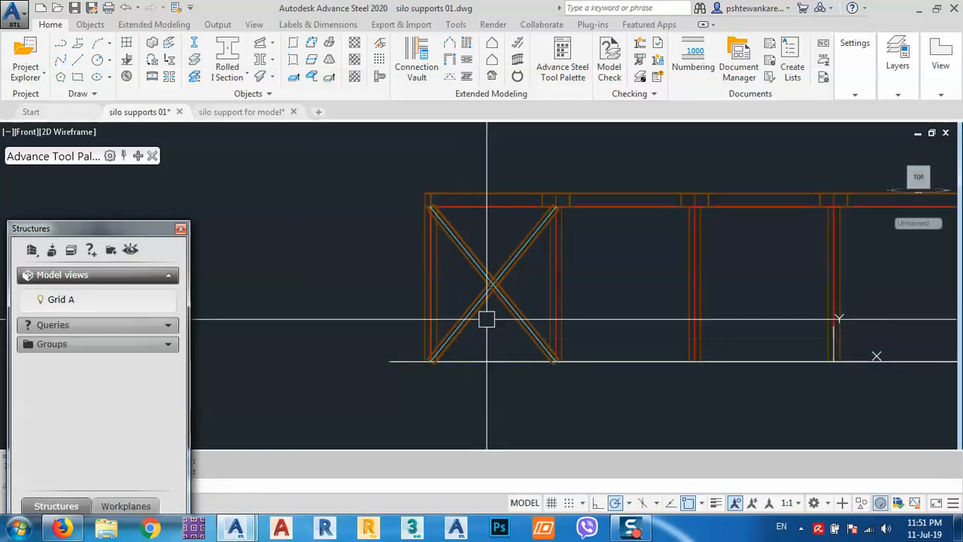
Split the original diagonal brace at the point where it crosses the mirrored brace
scroll(493, 290, up, 5)
click(464, 298)
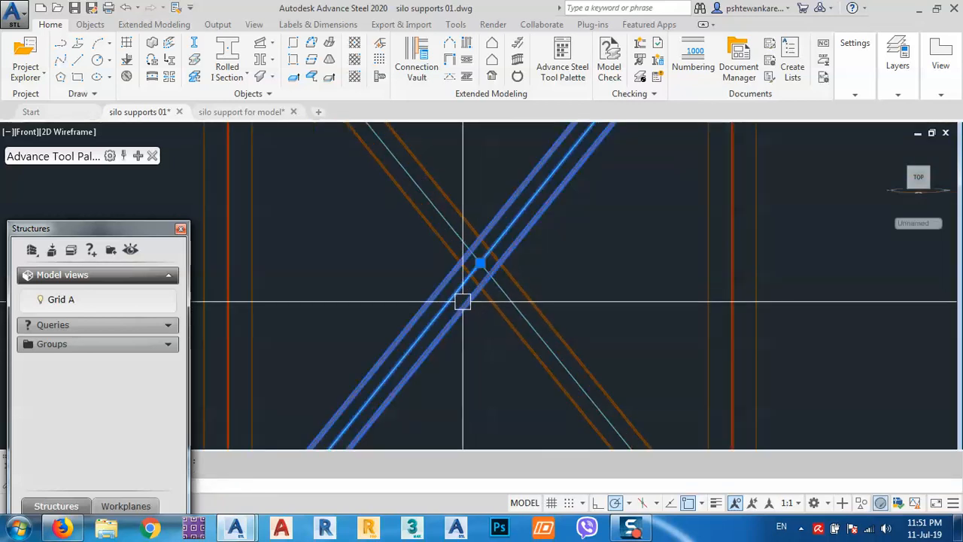
click(143, 25)
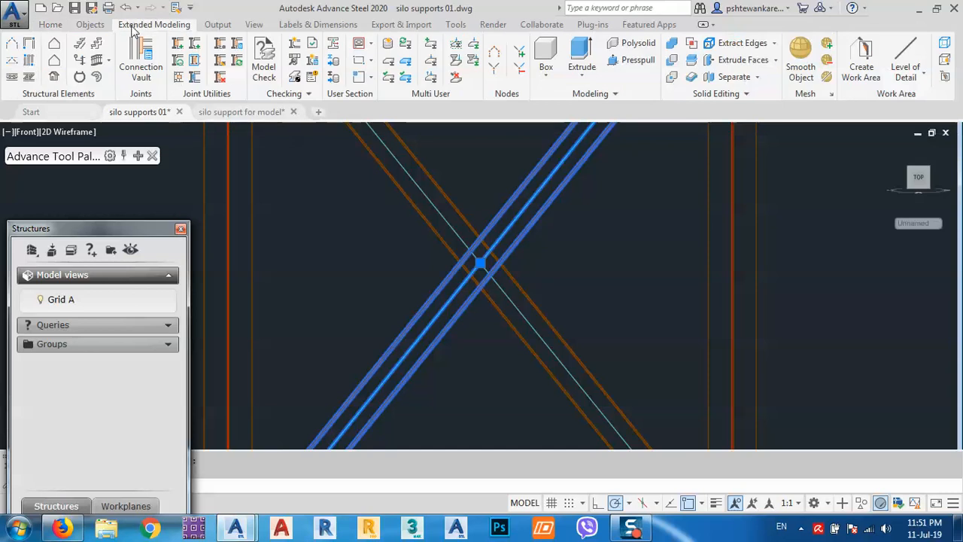
click(91, 25)
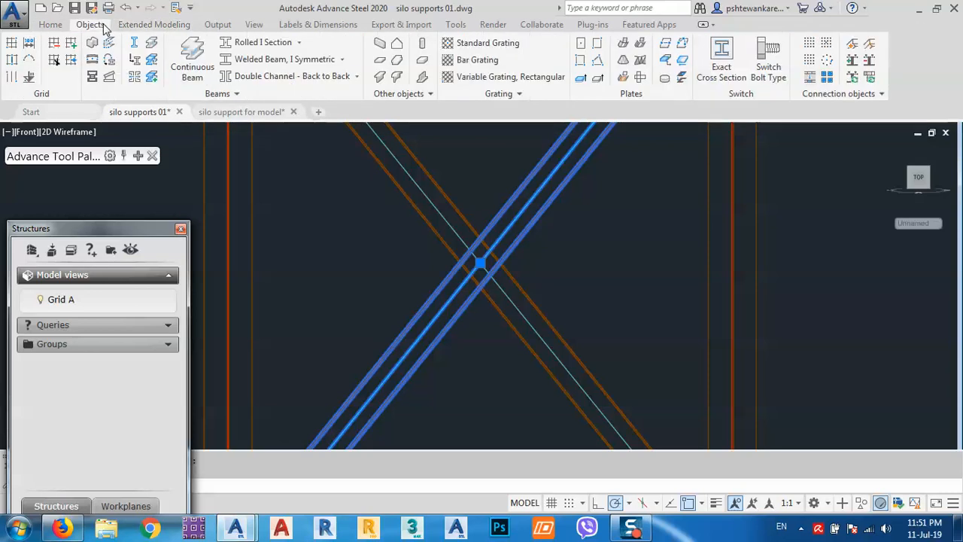
click(151, 44)
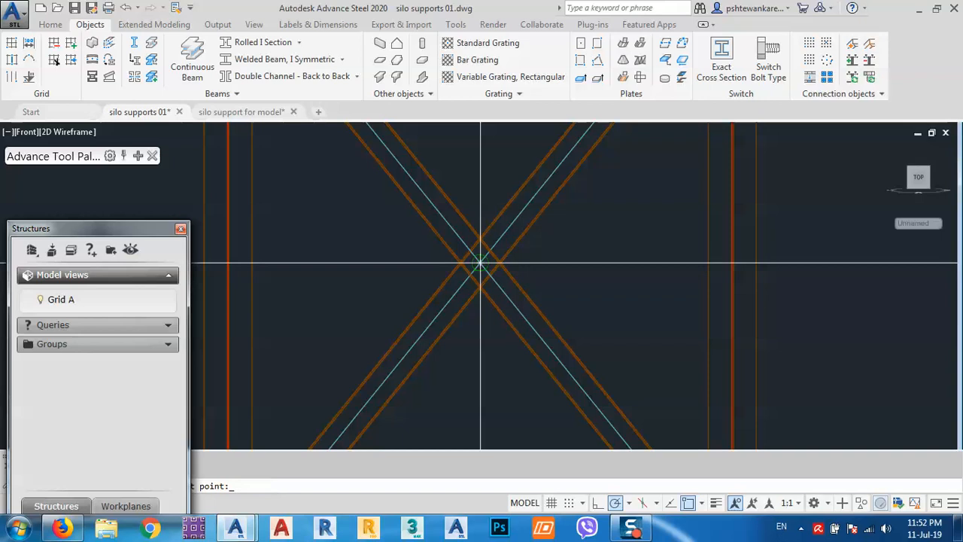
scroll(480, 263, up, 4)
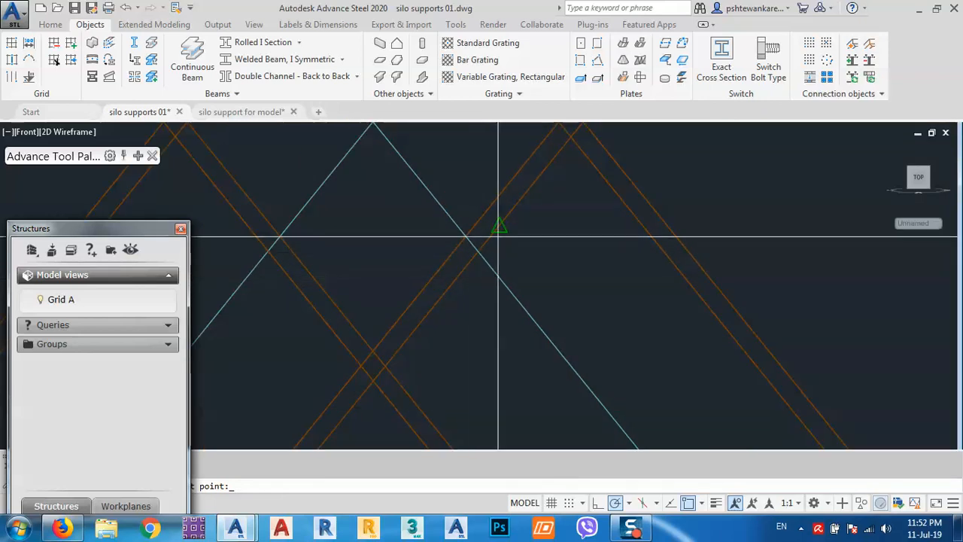
click(499, 224)
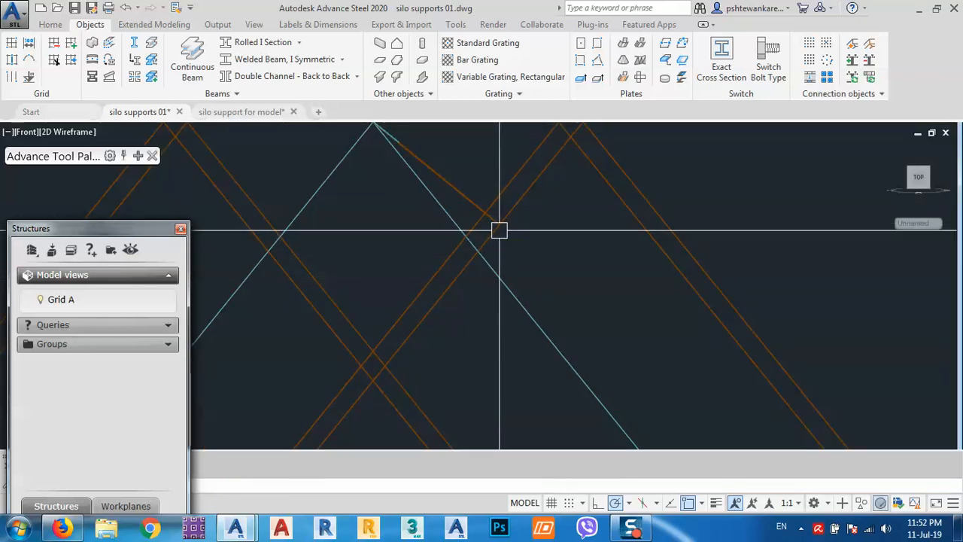
Split the mirrored brace at the same crossing point in the middle of the X
scroll(512, 248, down, 3)
click(554, 284)
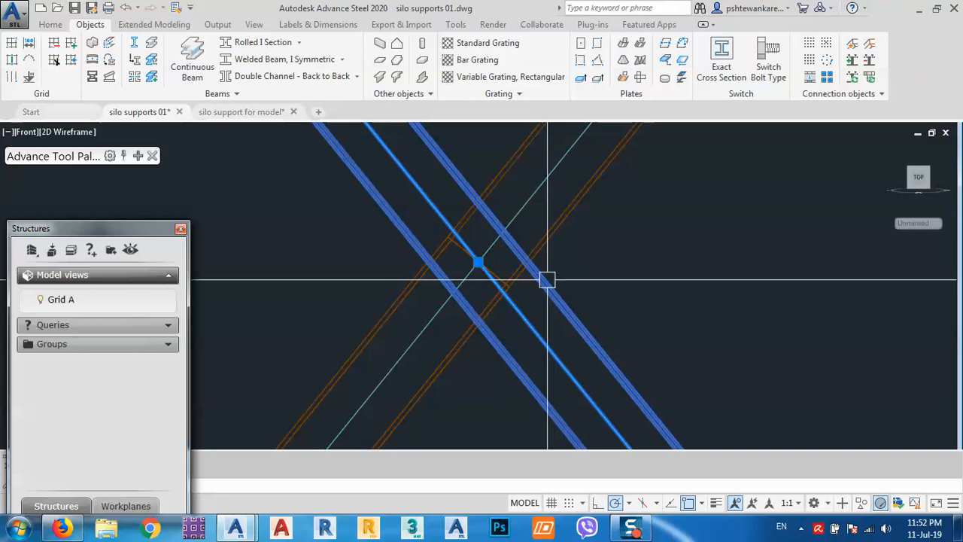
click(152, 49)
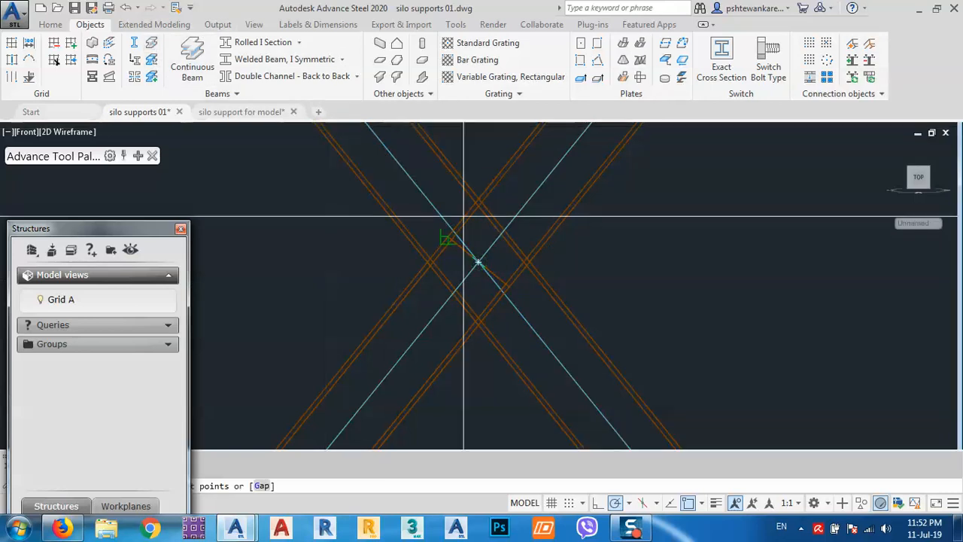
scroll(479, 254, up, 6)
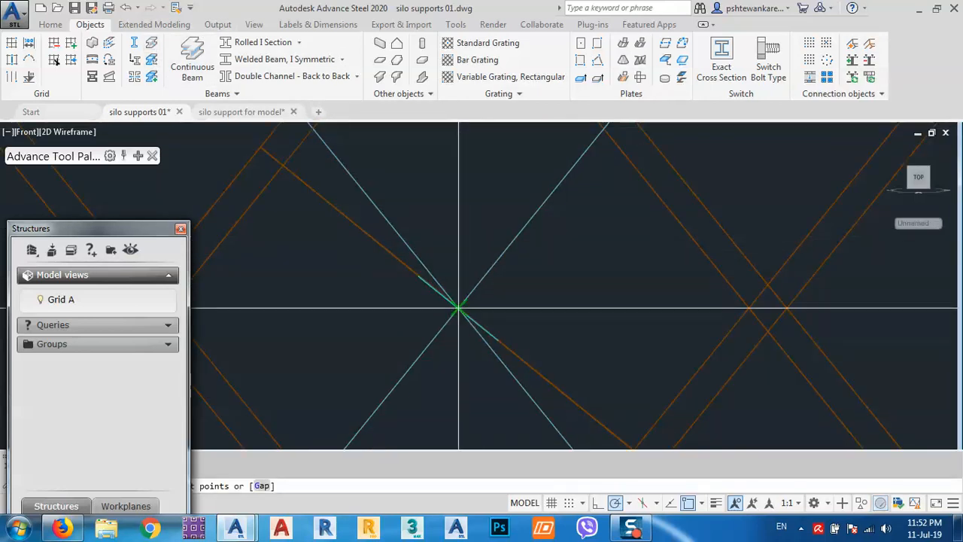
click(458, 307)
scroll(529, 228, down, 5)
click(561, 209)
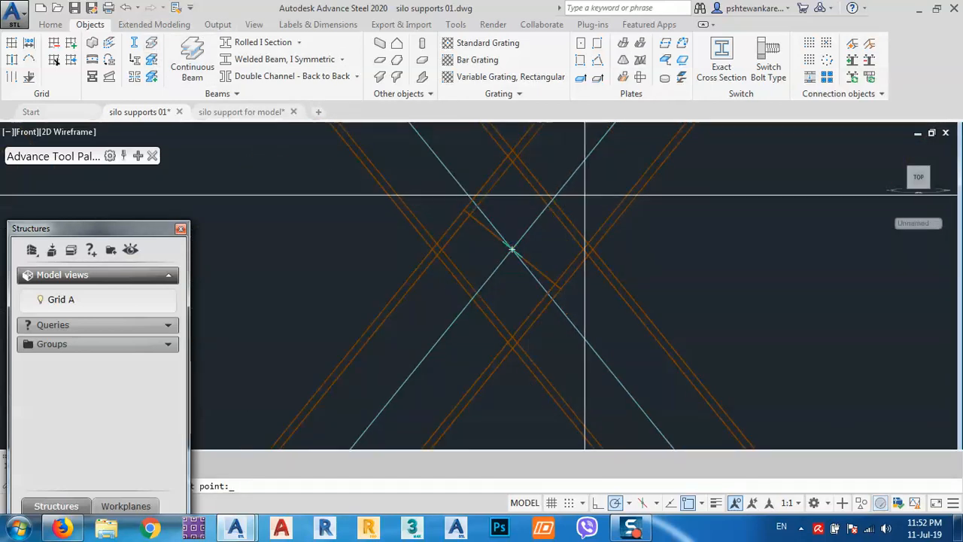
Place a back-to-back double channel brace in the second bay, from the second column's base to the third column's top
scroll(542, 226, down, 3)
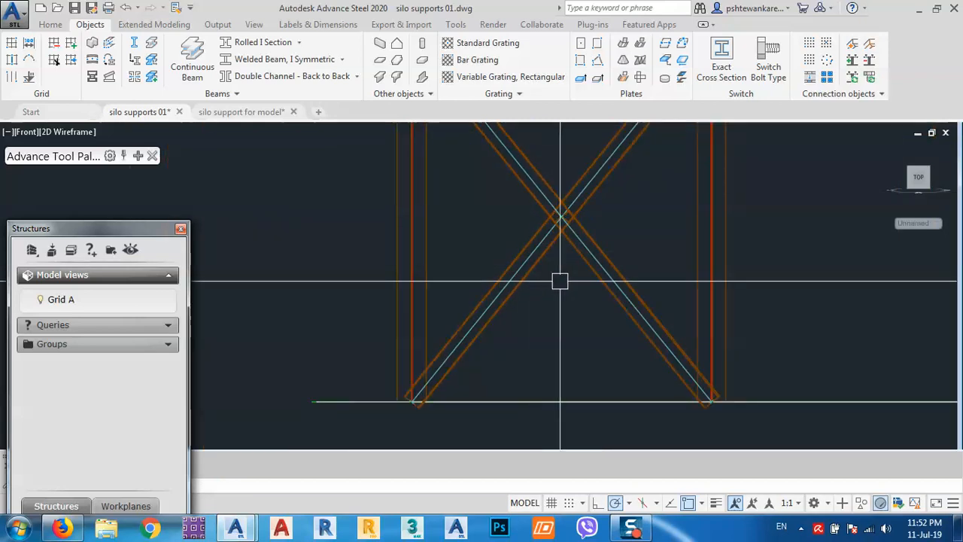
middle_drag(596, 226, 539, 260)
scroll(535, 226, down, 3)
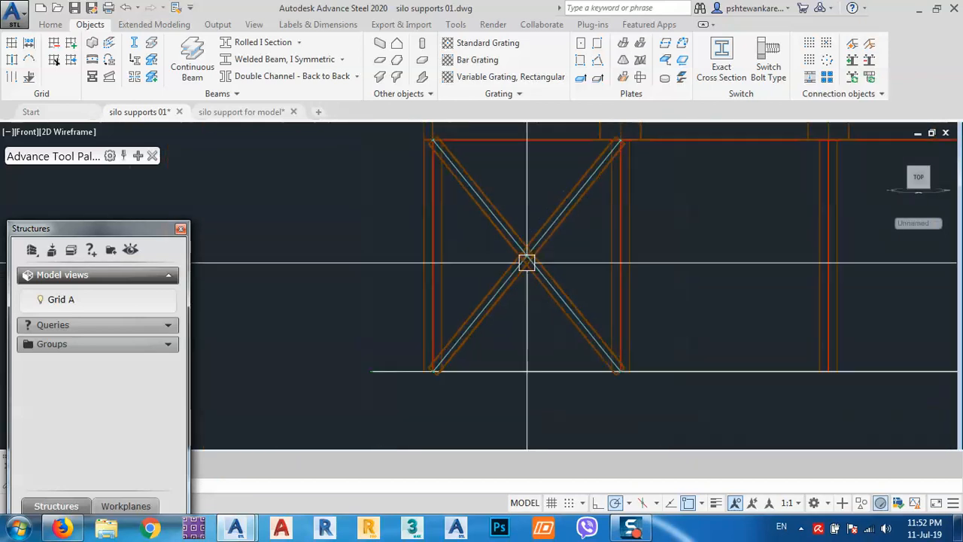
middle_drag(555, 298, 501, 286)
middle_drag(668, 321, 580, 328)
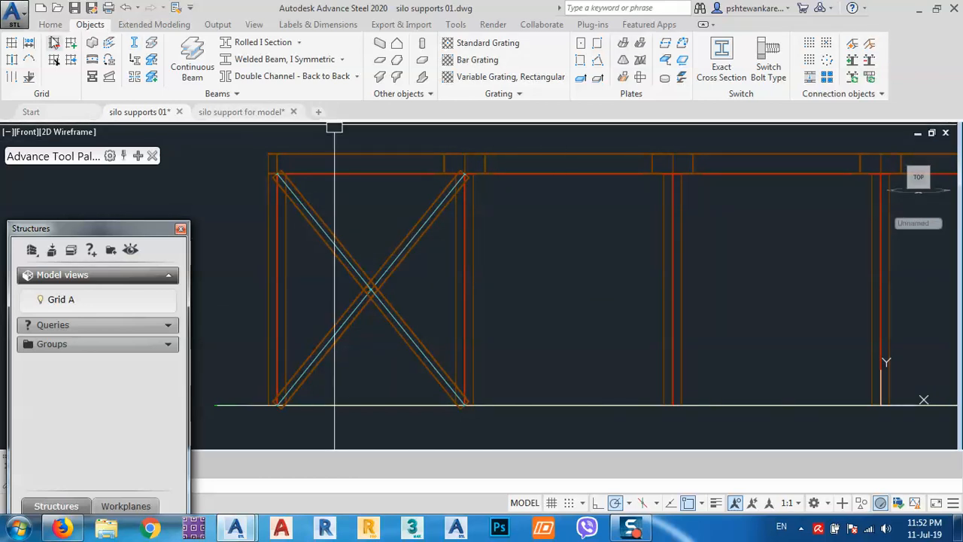
click(51, 24)
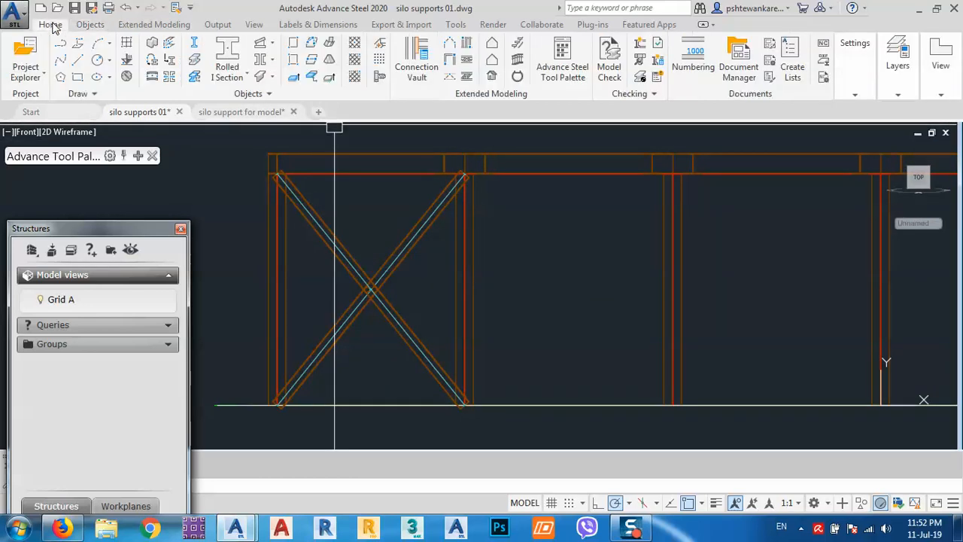
click(262, 60)
scroll(477, 368, up, 4)
scroll(477, 368, up, 5)
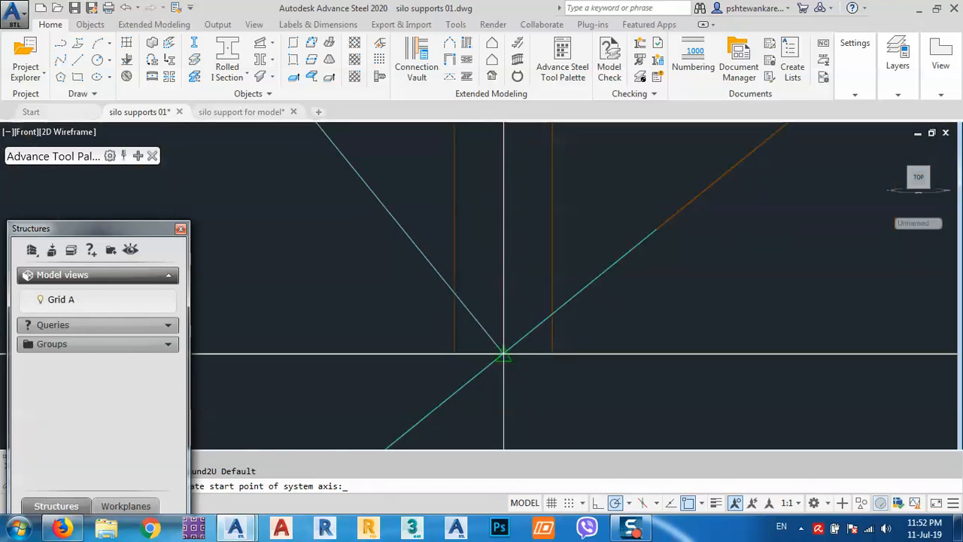
click(504, 354)
scroll(511, 368, down, 4)
middle_drag(607, 267, 518, 381)
scroll(661, 183, up, 10)
scroll(689, 188, up, 5)
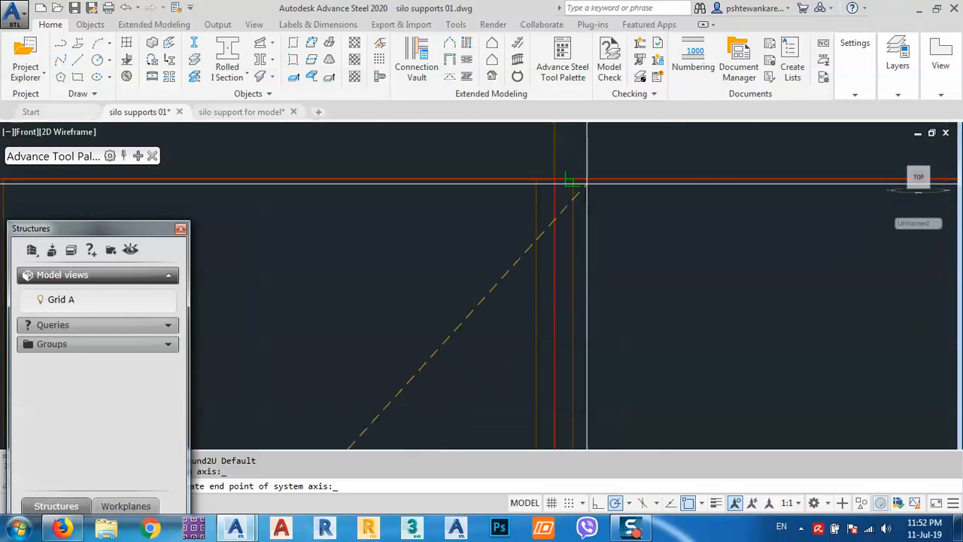
scroll(545, 195, up, 5)
click(577, 132)
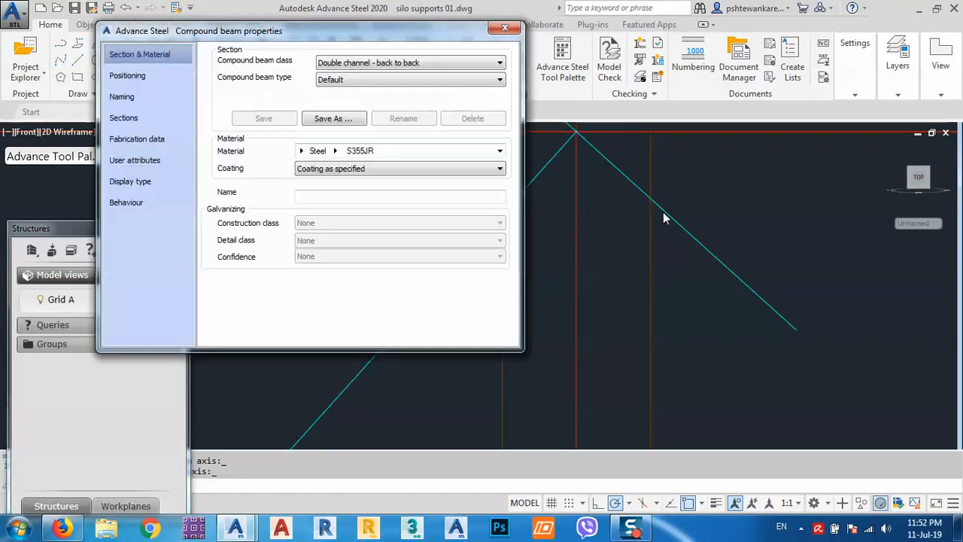
Rotate the second bay's new brace to an angle of 90
scroll(720, 236, down, 4)
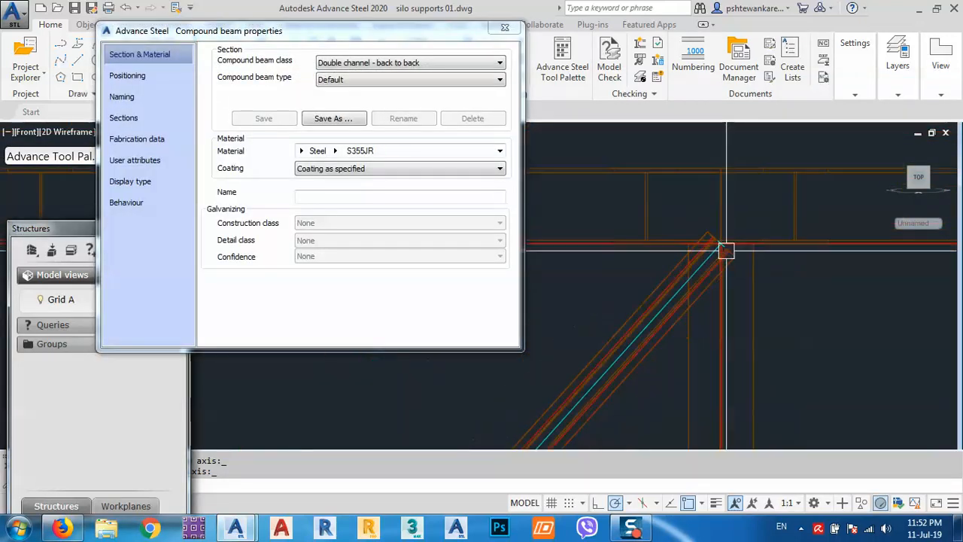
click(124, 76)
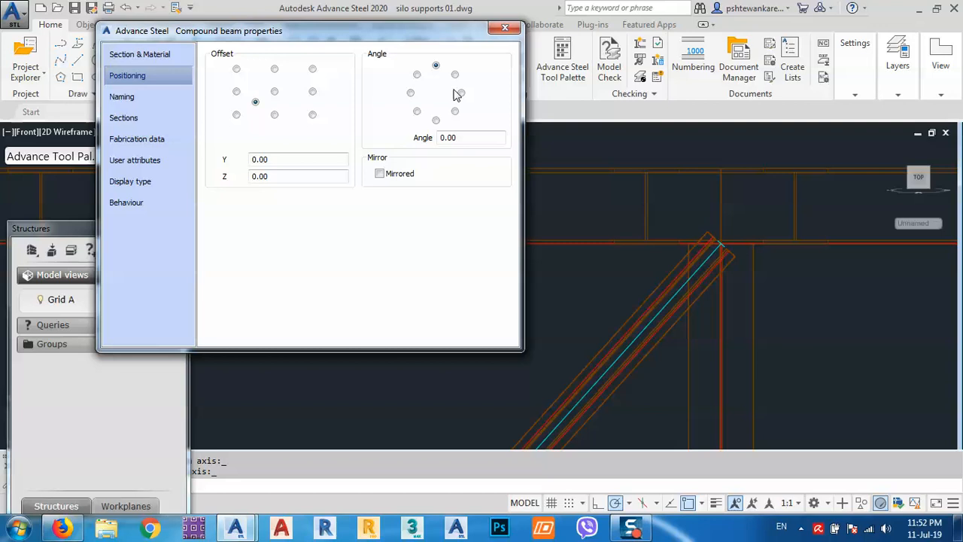
click(461, 94)
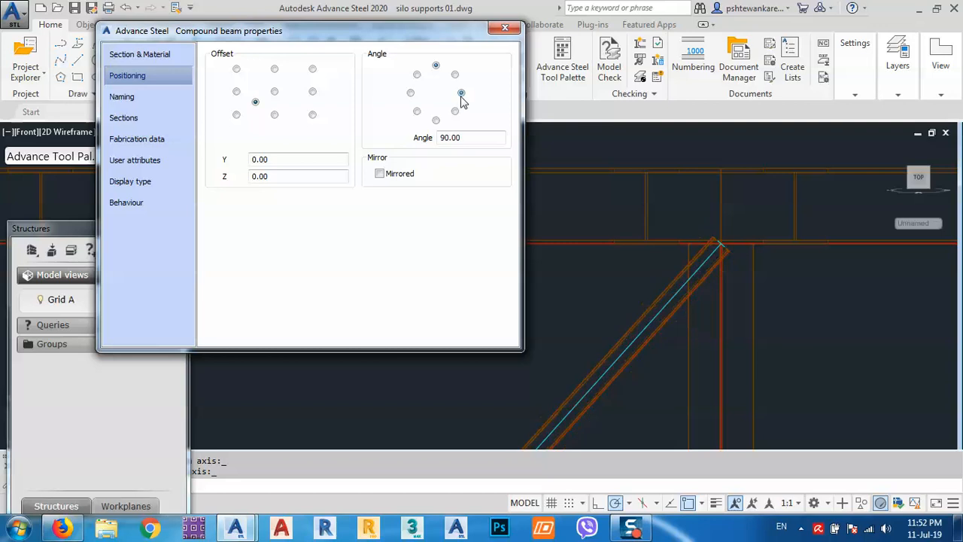
Change the section of the new brace's beam 1 to U200 from U DIN 1026
click(132, 120)
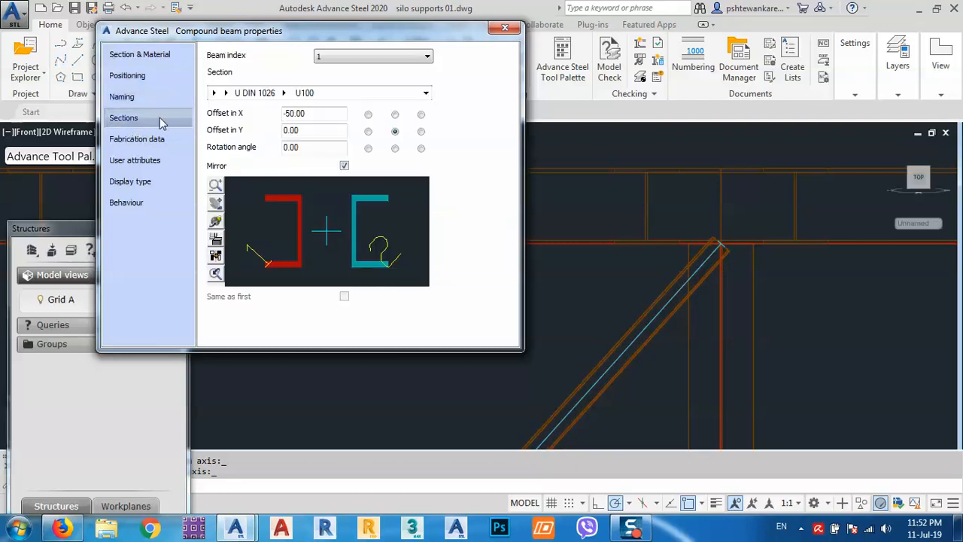
click(290, 93)
click(304, 409)
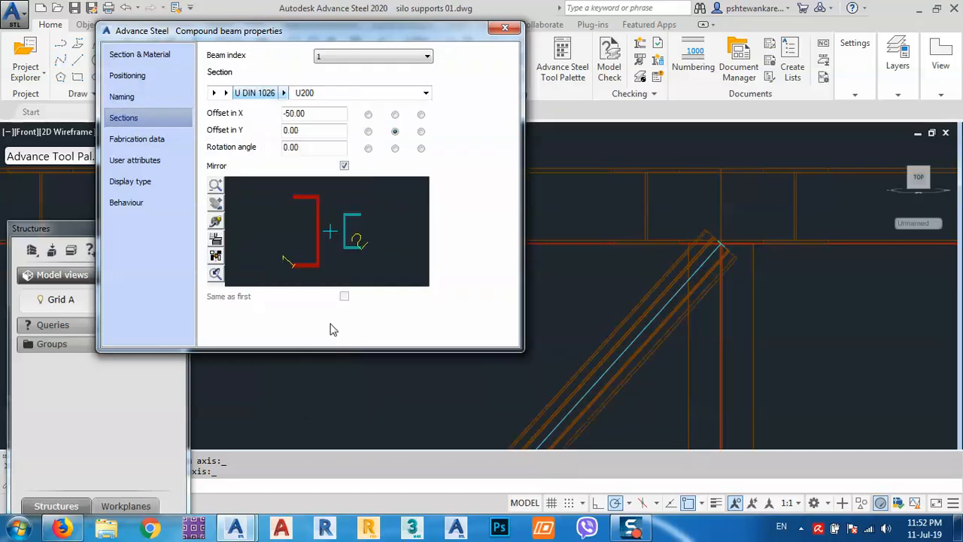
Change beam 2 of the brace to a U200 section from U DIN 1026 and set its X offset to 30
click(373, 56)
click(354, 79)
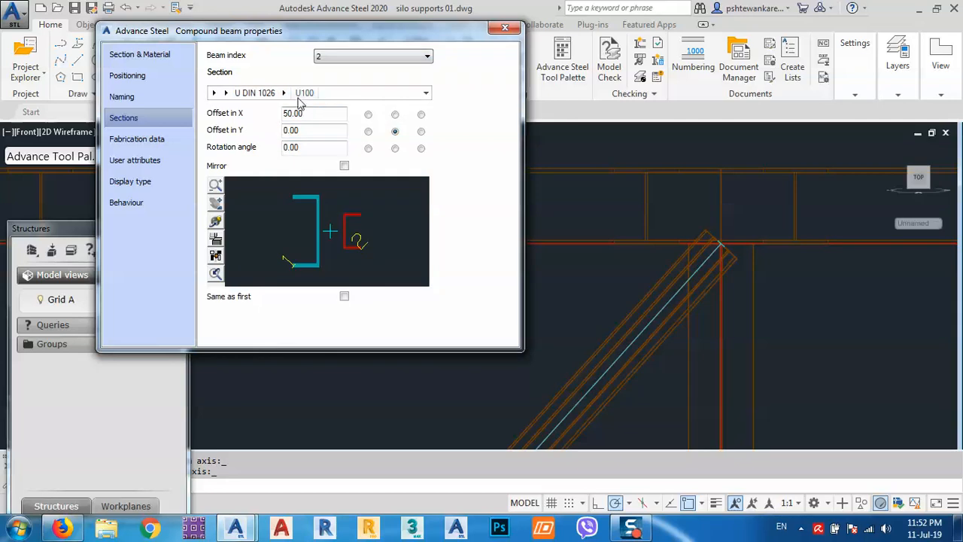
click(288, 93)
click(303, 401)
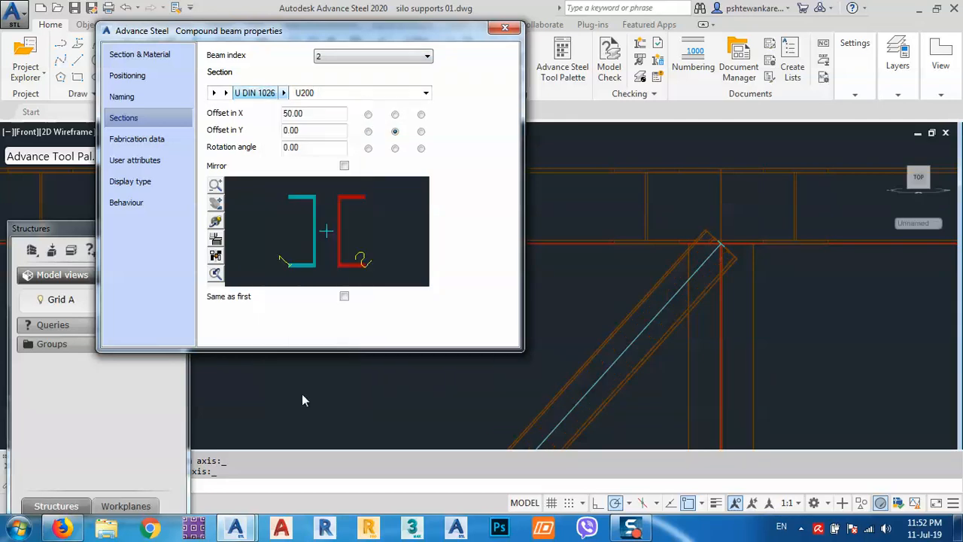
drag(308, 115, 203, 133)
text(30)
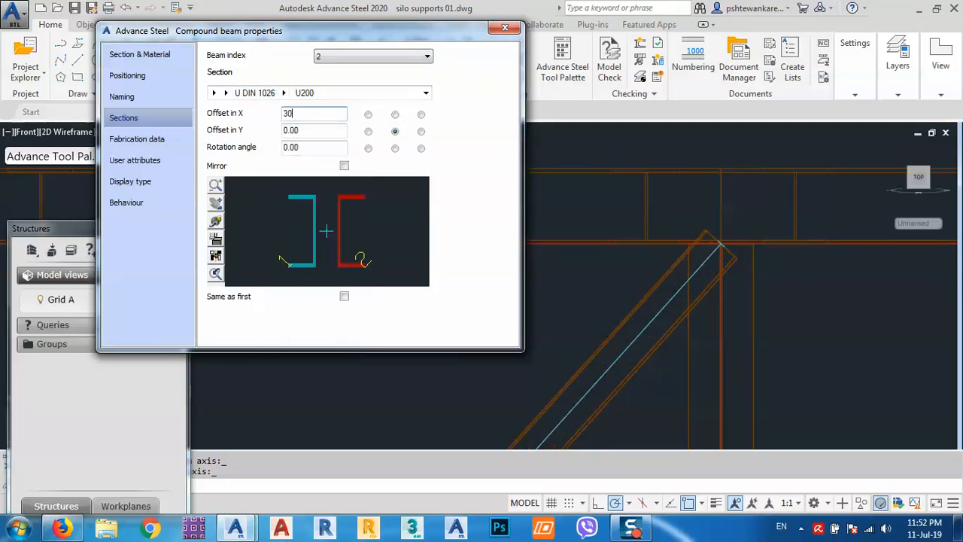
Set the X offset of the brace's beam 1 to -30 and close the compound beam properties
click(359, 58)
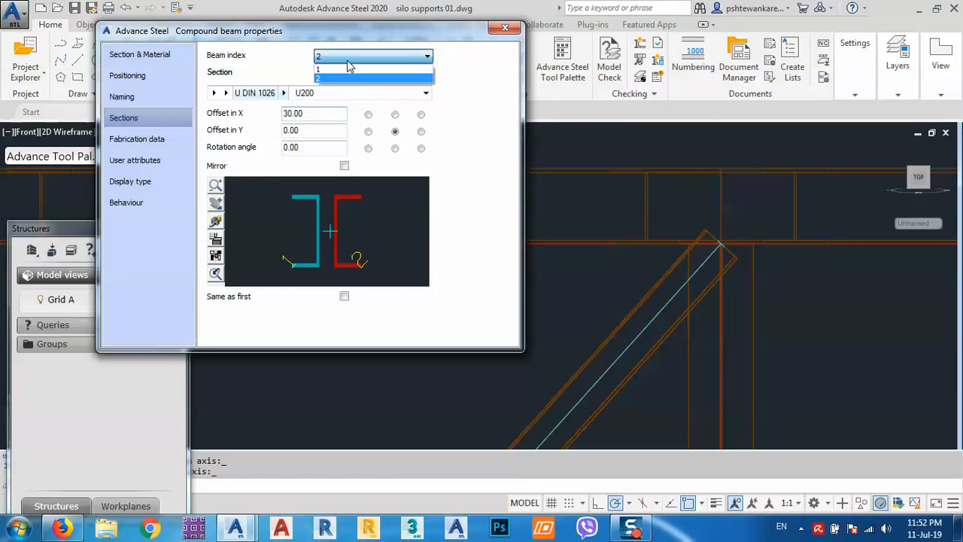
click(340, 70)
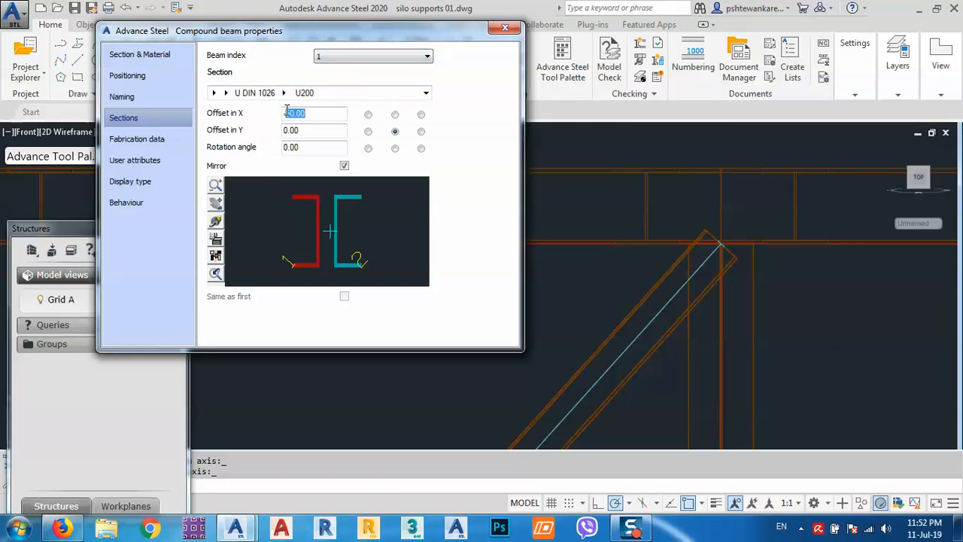
text(-30)
key(Return)
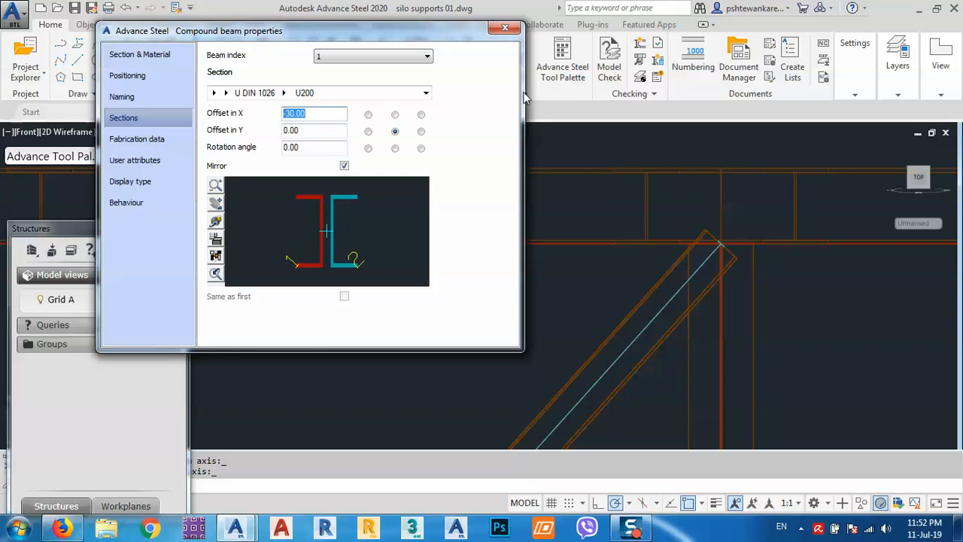
click(505, 27)
Split the second bay's diagonal brace at its midpoint
scroll(599, 196, down, 2)
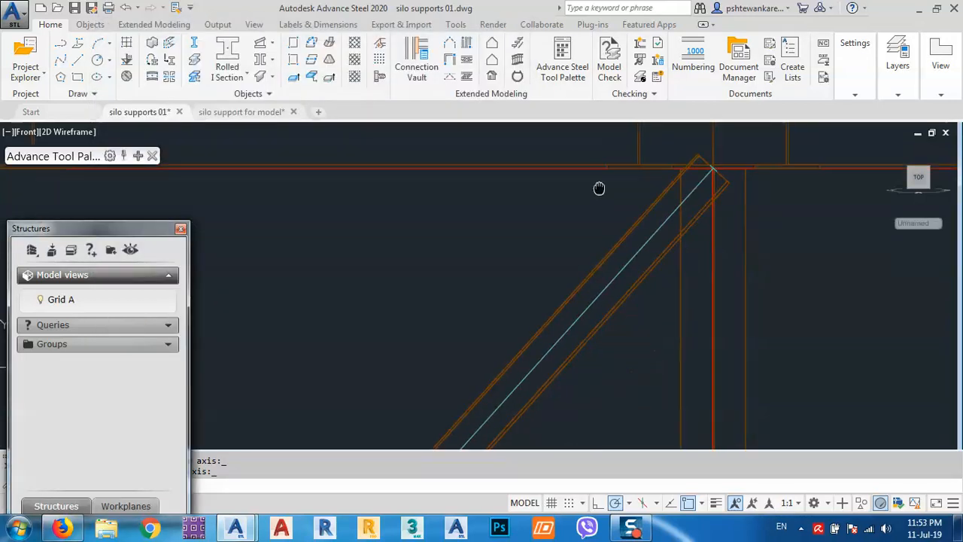
scroll(599, 231, down, 4)
click(576, 286)
click(550, 263)
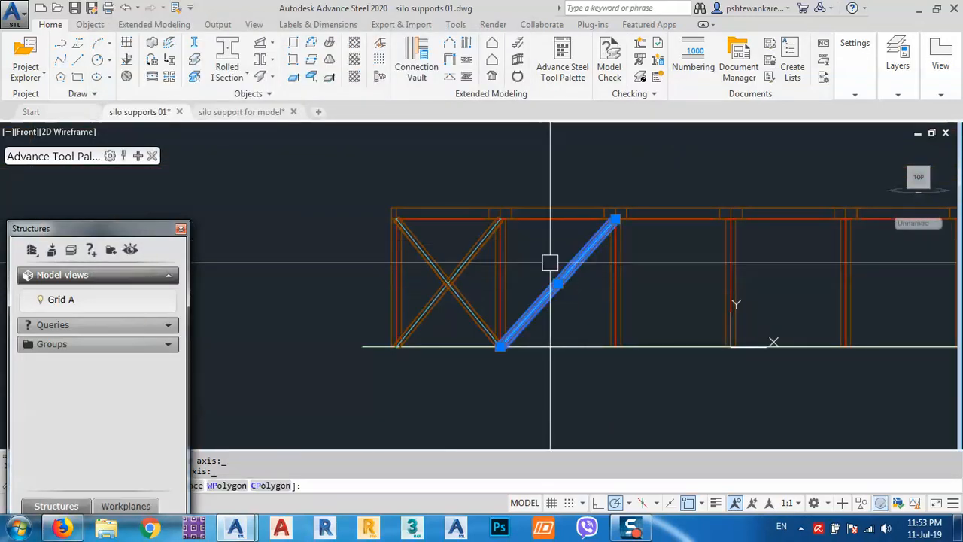
click(194, 60)
scroll(571, 278, up, 5)
scroll(572, 278, up, 2)
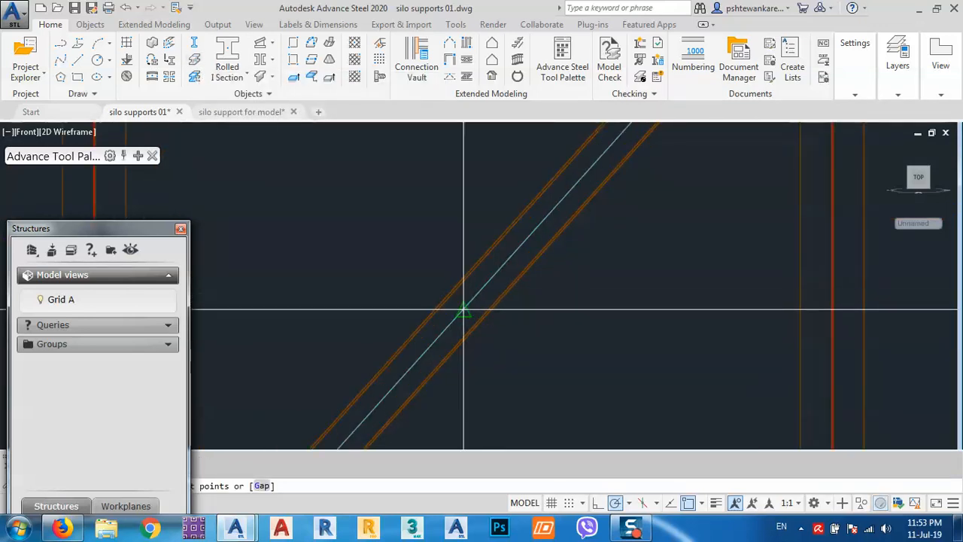
click(463, 309)
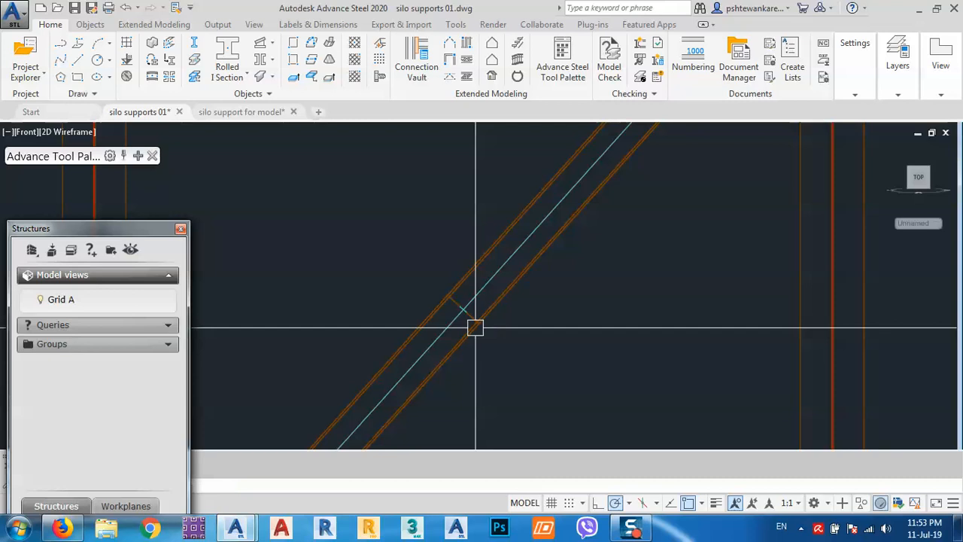
key(Return)
Mirror both halves of the second bay's brace about a vertical line through the split point, keeping the originals
click(533, 379)
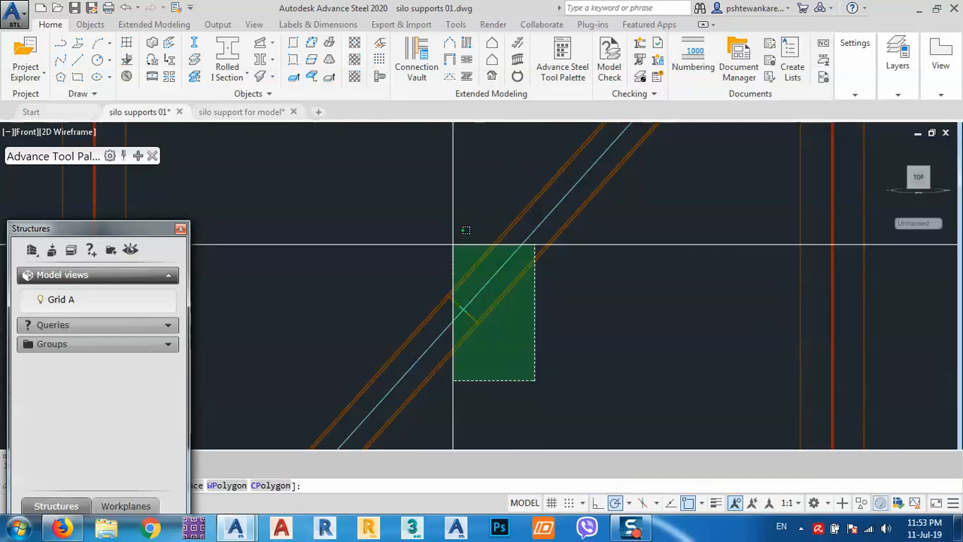
click(404, 208)
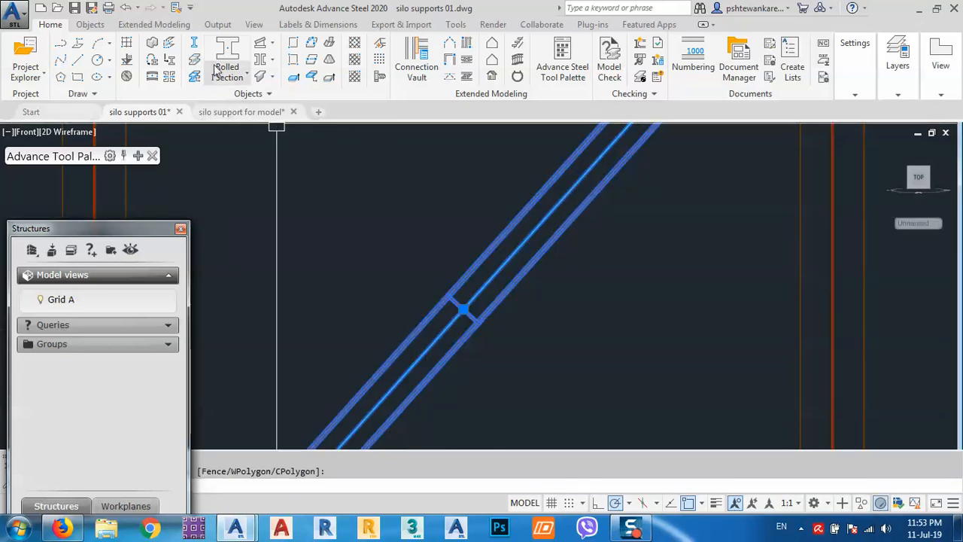
text(mi)
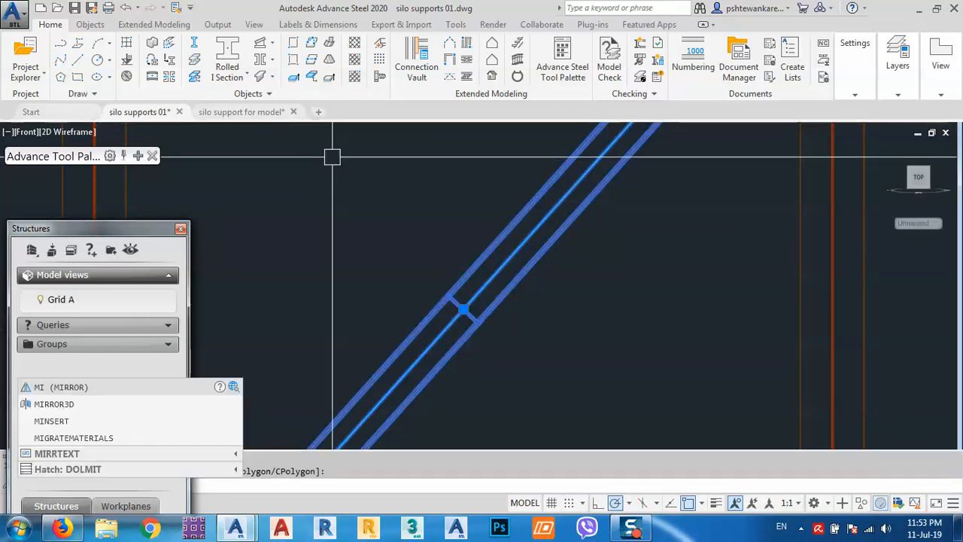
key(Return)
scroll(455, 331, up, 5)
scroll(464, 348, up, 4)
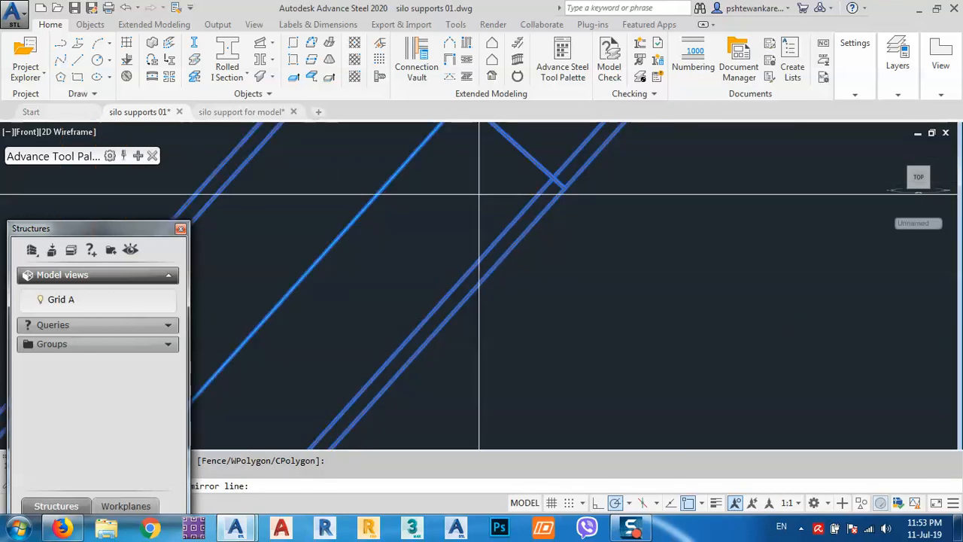
middle_drag(477, 194, 518, 372)
click(506, 279)
scroll(505, 279, down, 3)
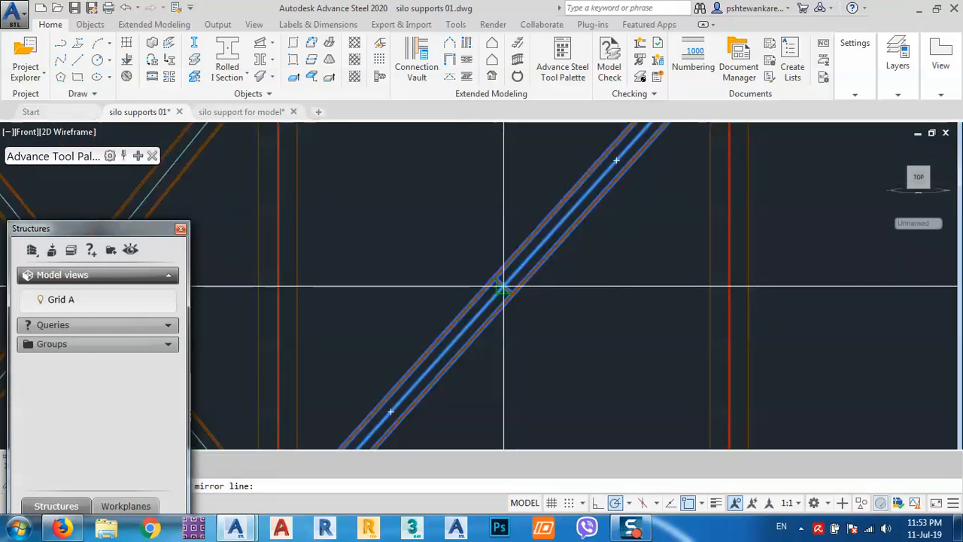
click(509, 368)
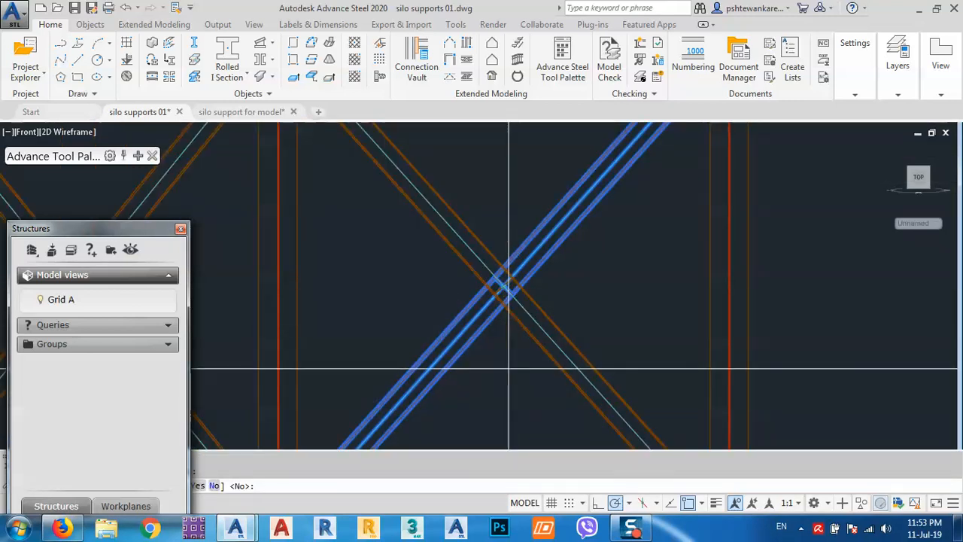
key(Return)
Examine the two braced bays in 3D and check the brace crossings in the silo support for model reference drawing
scroll(509, 368, down, 5)
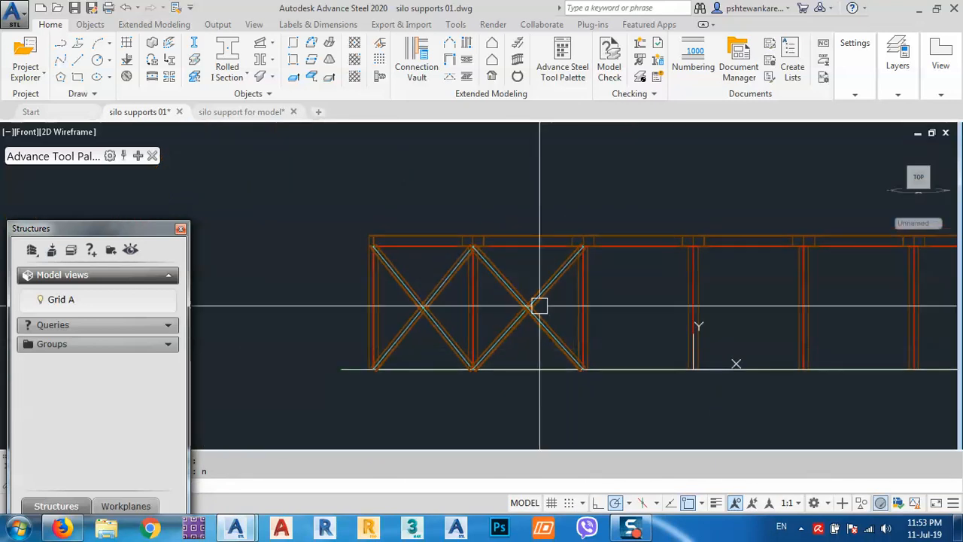
middle_drag(488, 305, 538, 294)
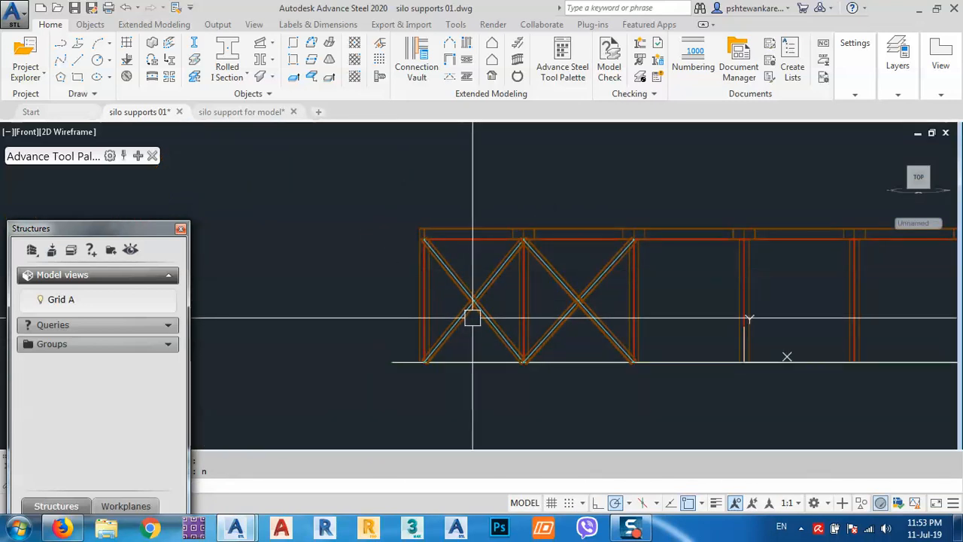
shift+middle_drag(495, 328, 550, 377)
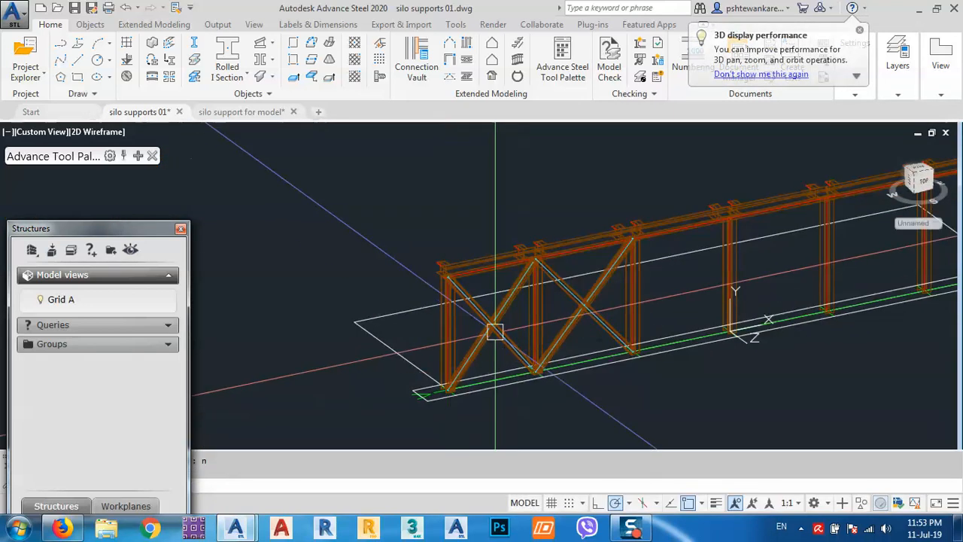
scroll(491, 335, up, 4)
middle_drag(491, 336, 546, 308)
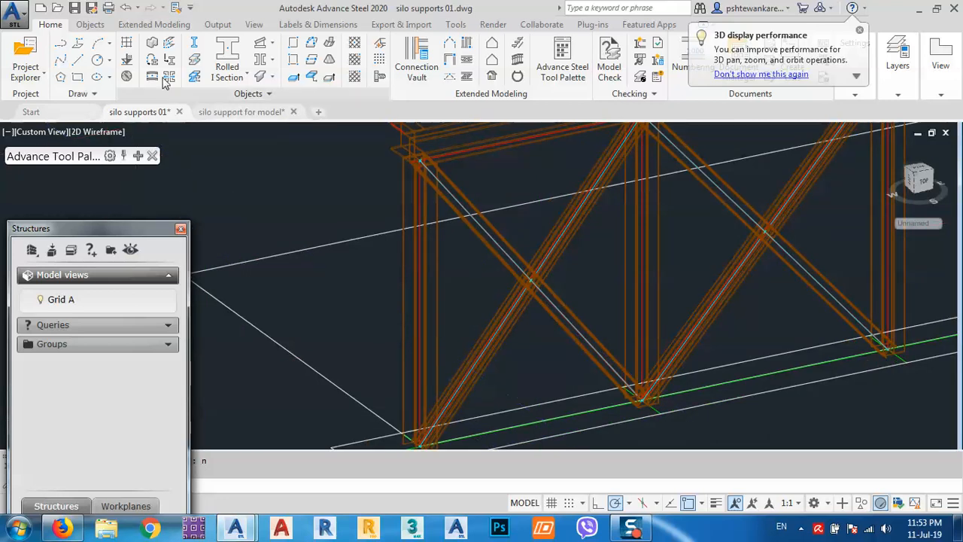
click(229, 115)
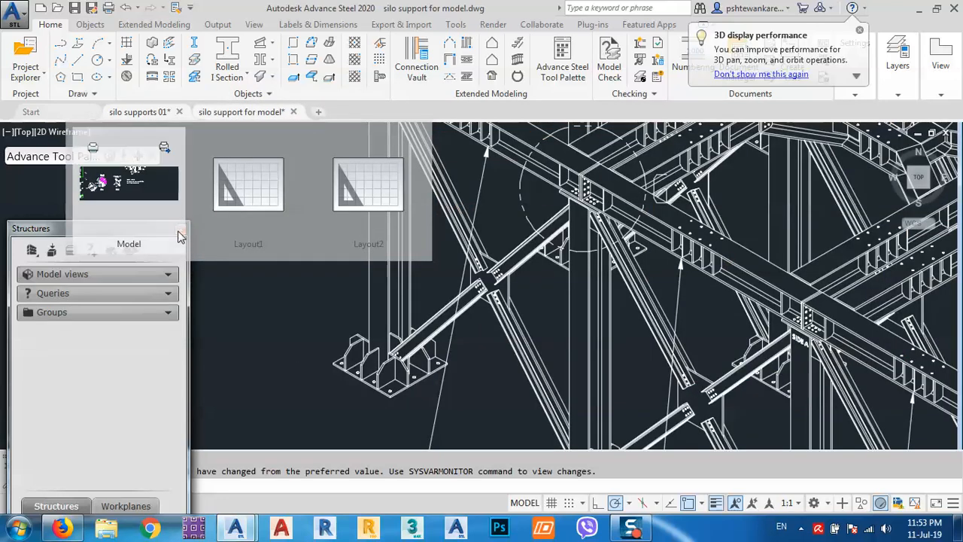
middle_drag(251, 275, 312, 226)
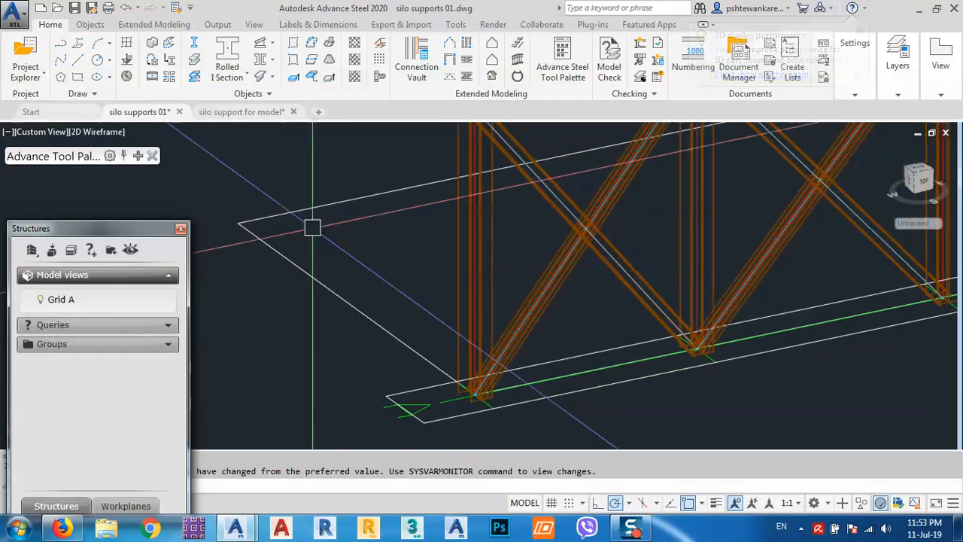
scroll(474, 282, down, 2)
middle_drag(477, 287, 386, 348)
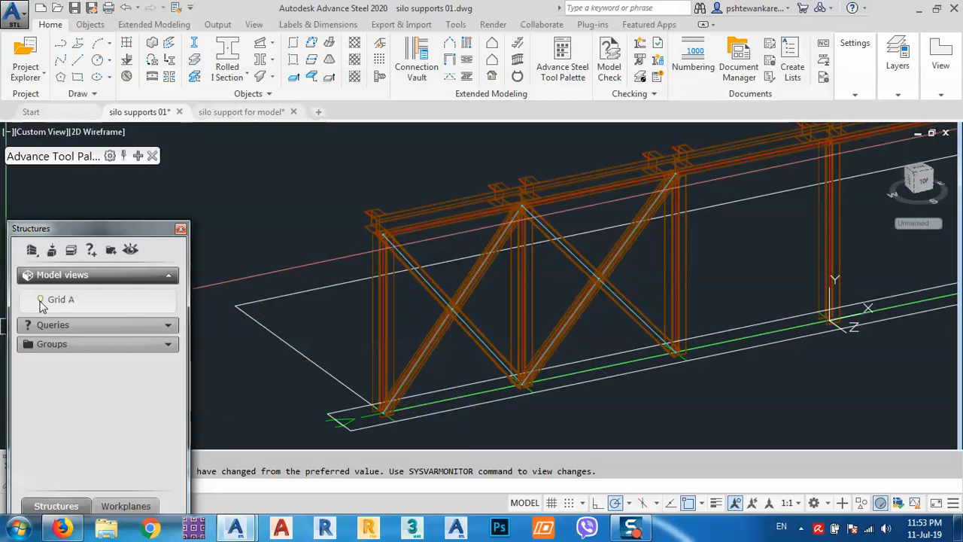
Turn off the Grid A model view and display the whole frame in the Conceptual visual style
click(40, 301)
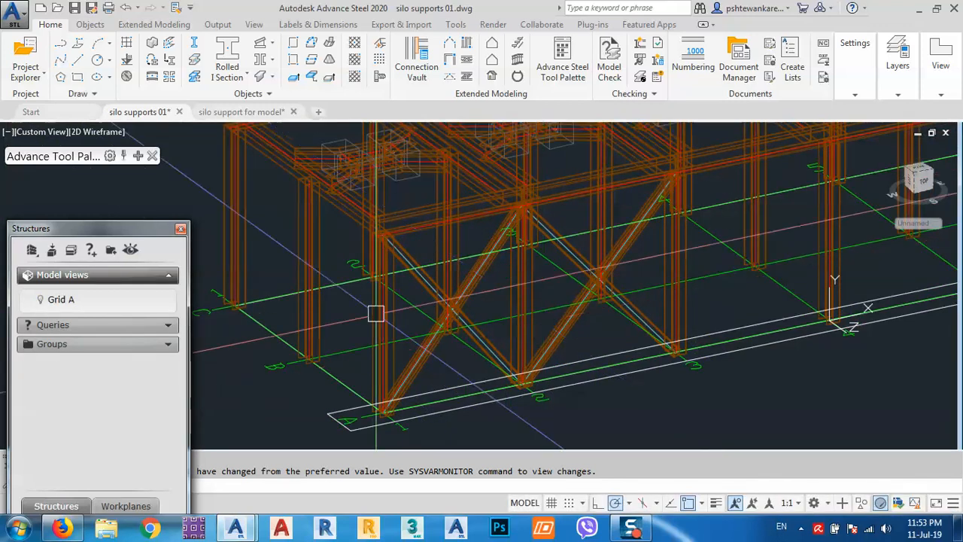
click(180, 228)
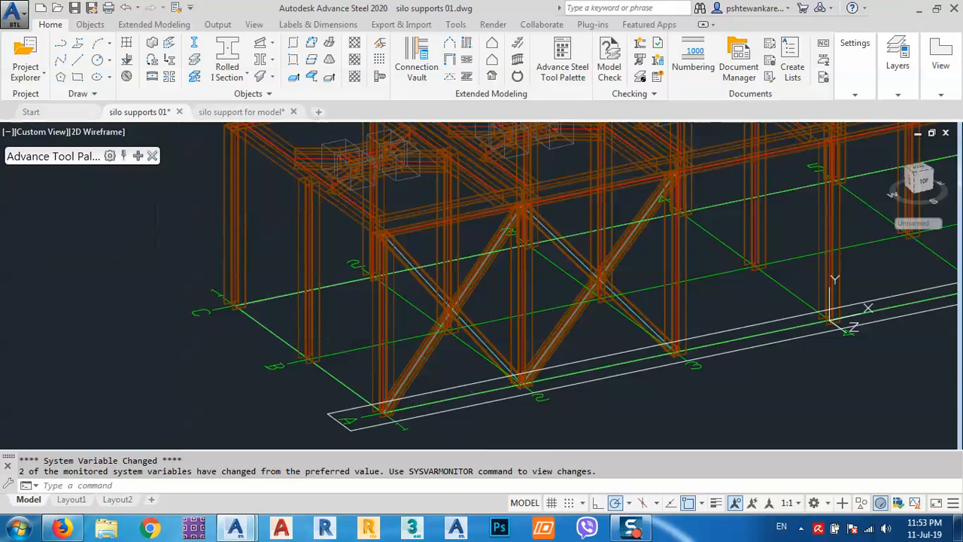
click(103, 131)
click(143, 182)
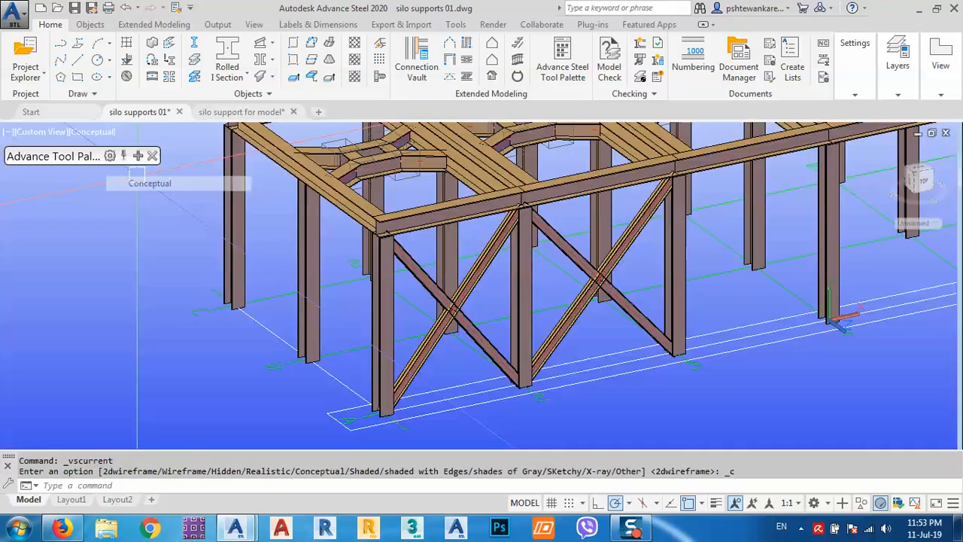
middle_drag(523, 346, 537, 357)
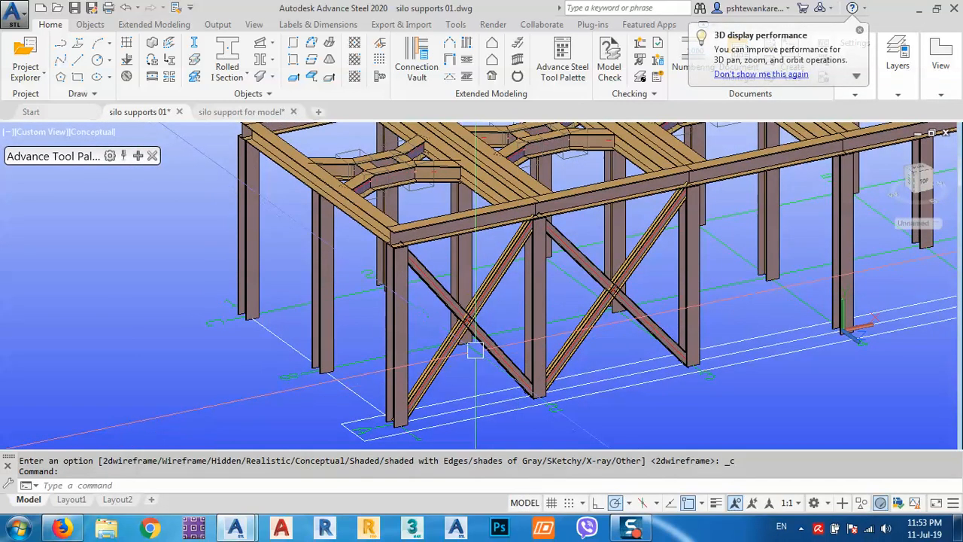
scroll(484, 338, up, 2)
middle_drag(484, 338, 494, 290)
scroll(483, 276, up, 2)
shift+middle_drag(761, 252, 747, 292)
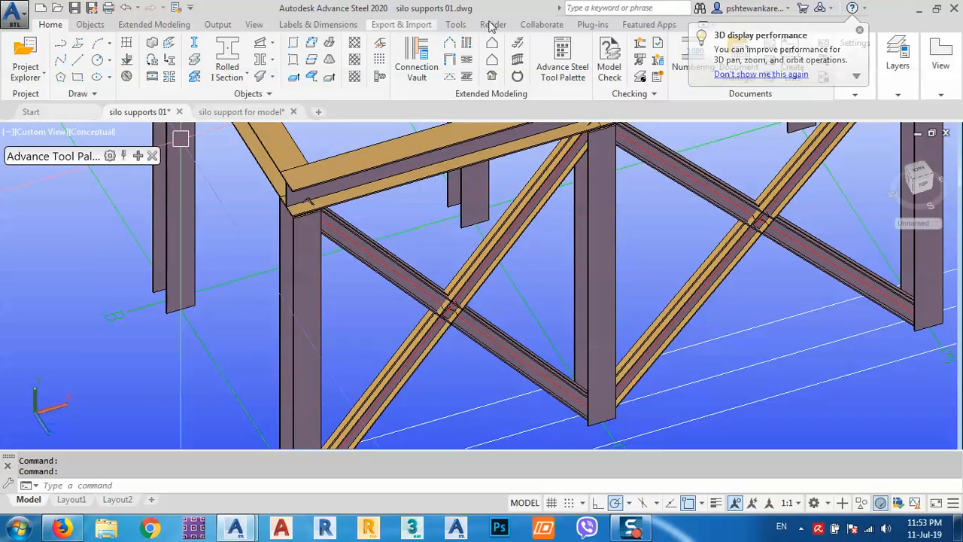
Connect the first bay's four diagonals at their crossing with the General bracings connection Four diagonals - Middle gusset plate, selecting them clockwise
click(419, 68)
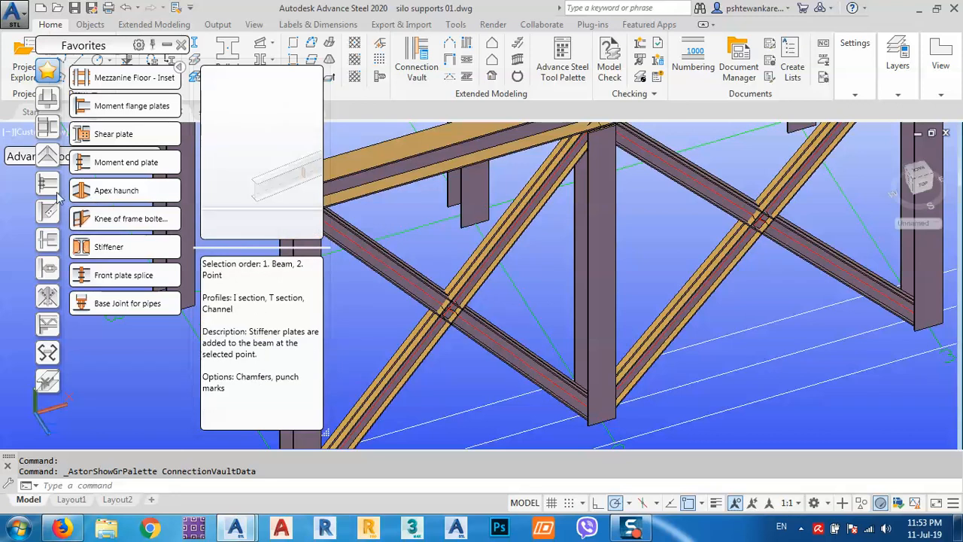
click(47, 161)
click(43, 183)
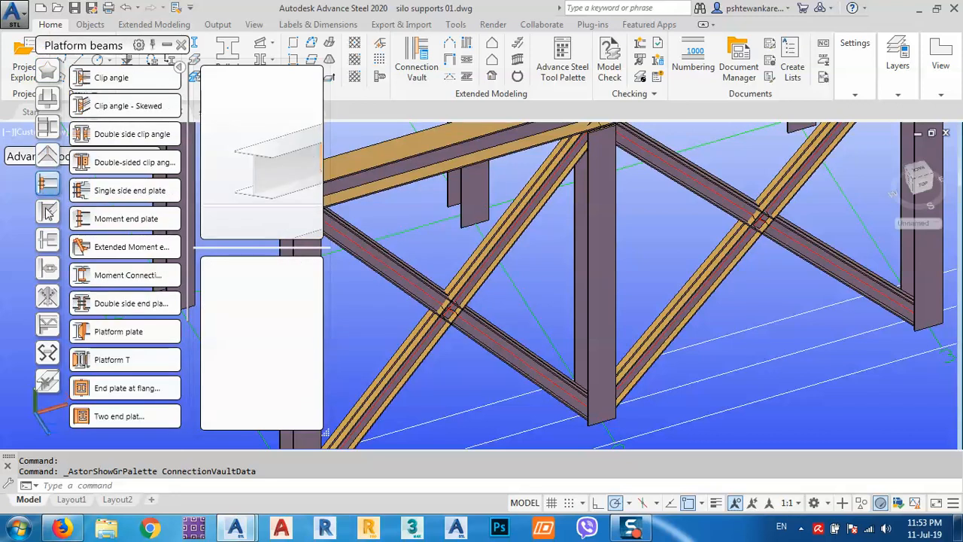
scroll(105, 331, down, 1)
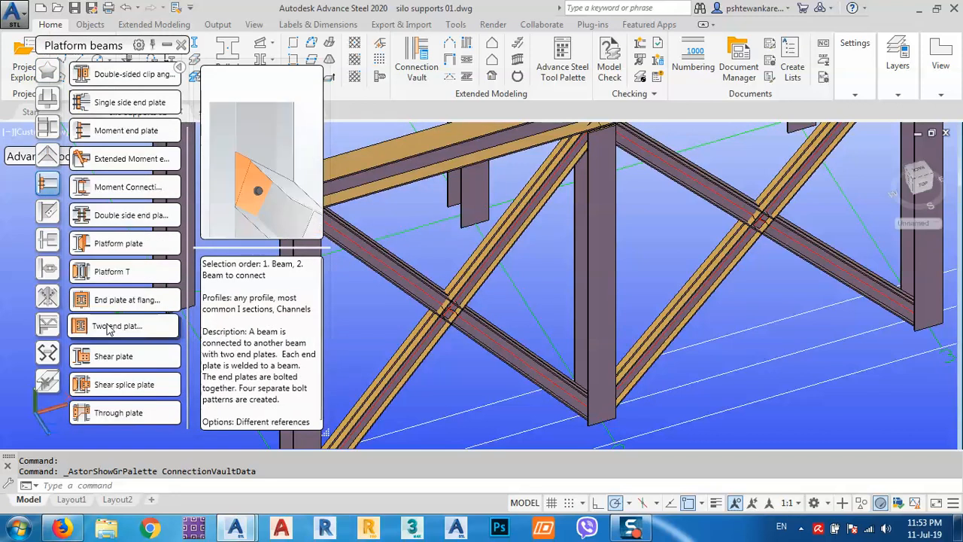
click(48, 215)
scroll(116, 309, down, 2)
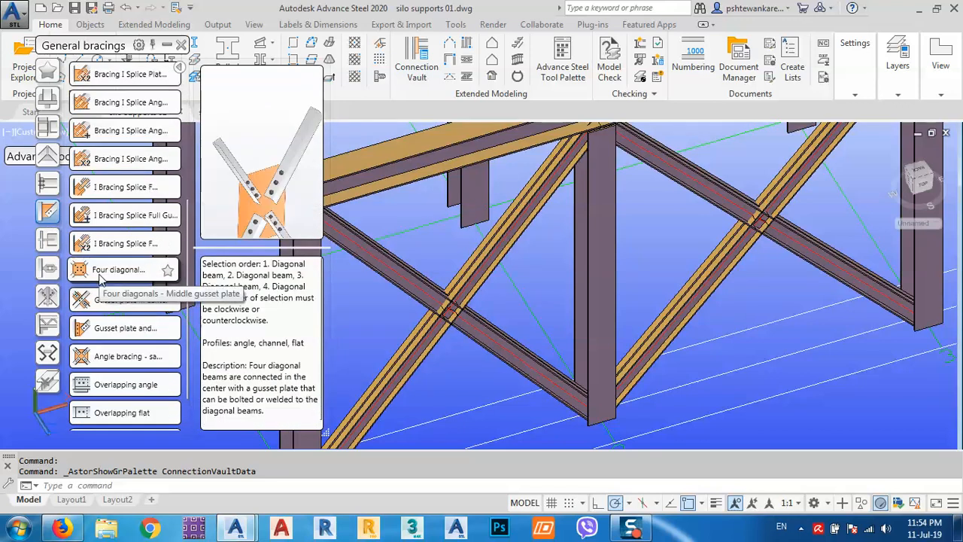
click(100, 278)
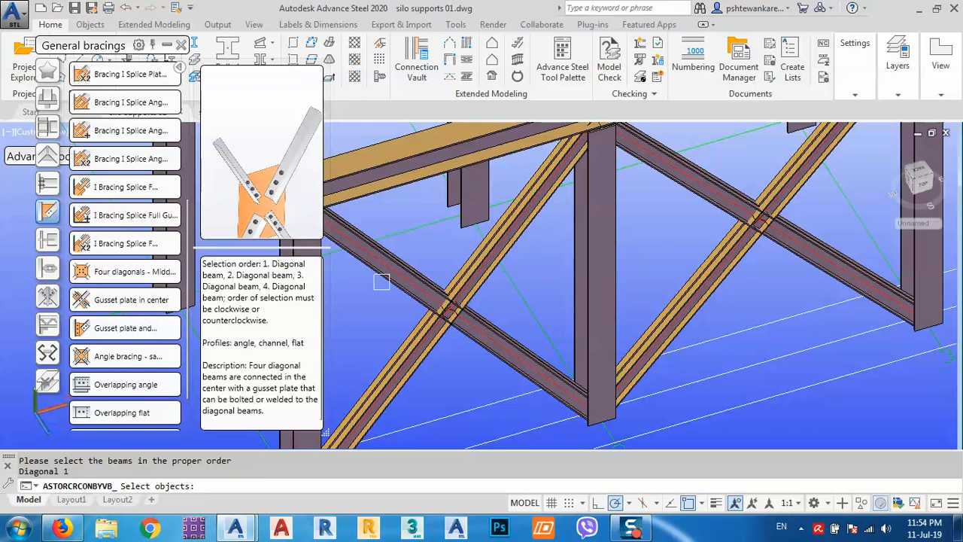
middle_drag(395, 286, 571, 256)
click(591, 248)
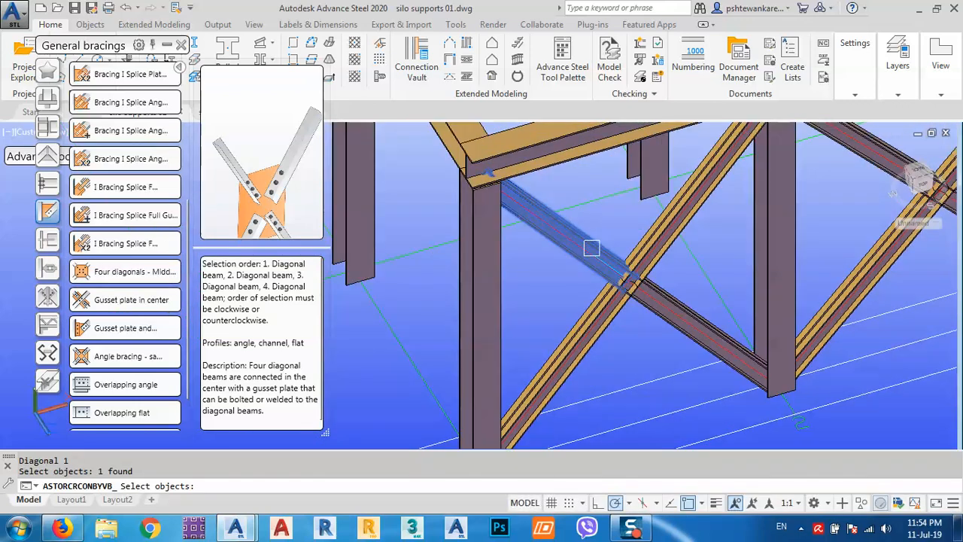
click(653, 251)
click(657, 310)
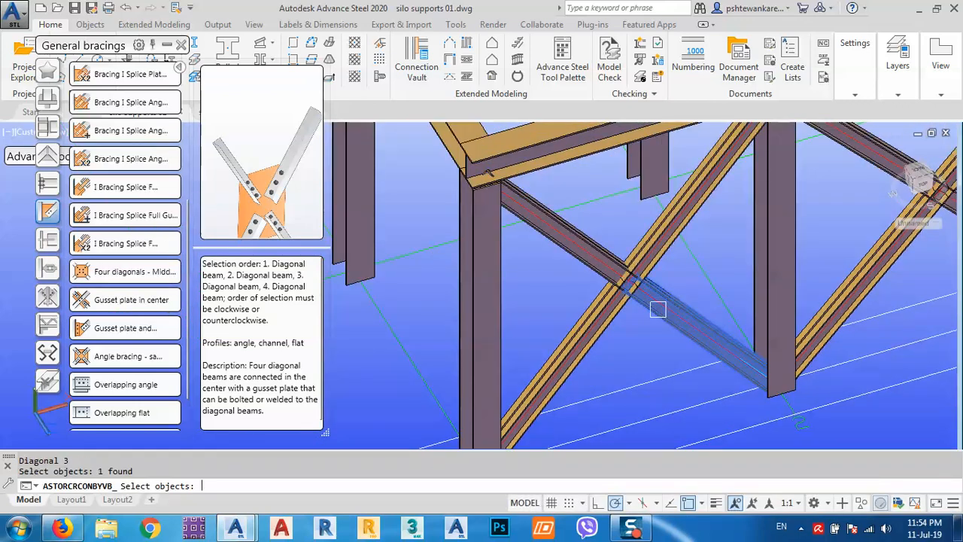
key(Return)
click(598, 322)
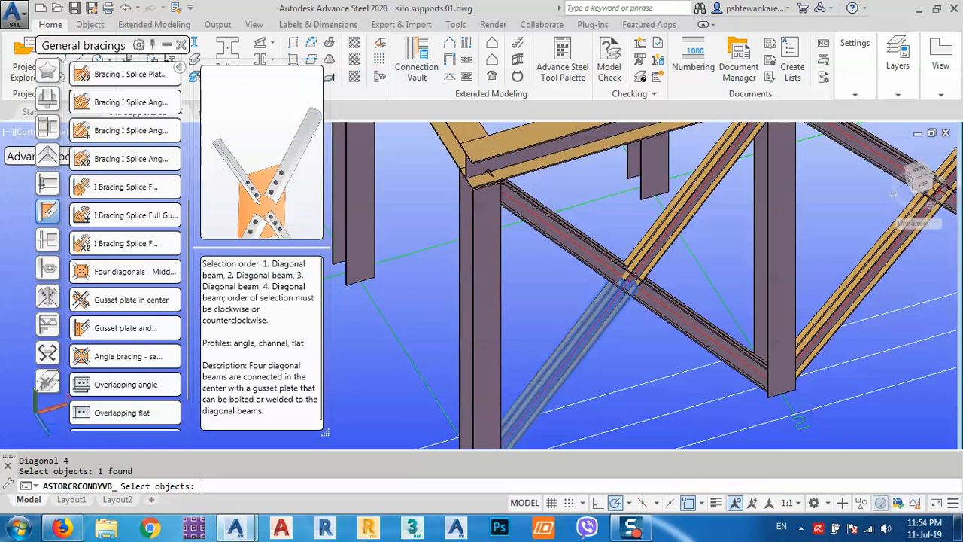
key(Return)
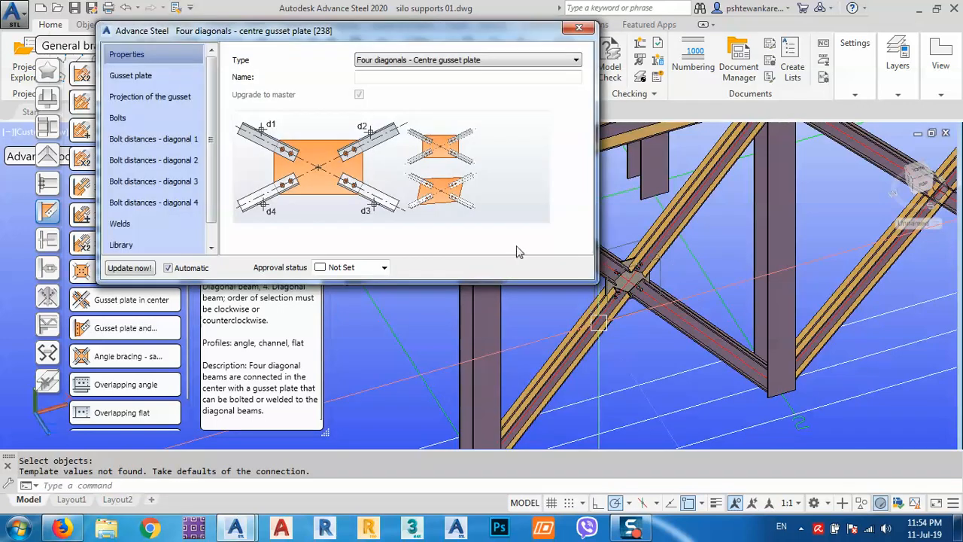
Set the gusset plate thickness to 20 mm and check the gusset projection and bolt settings against the modelled joint
click(166, 79)
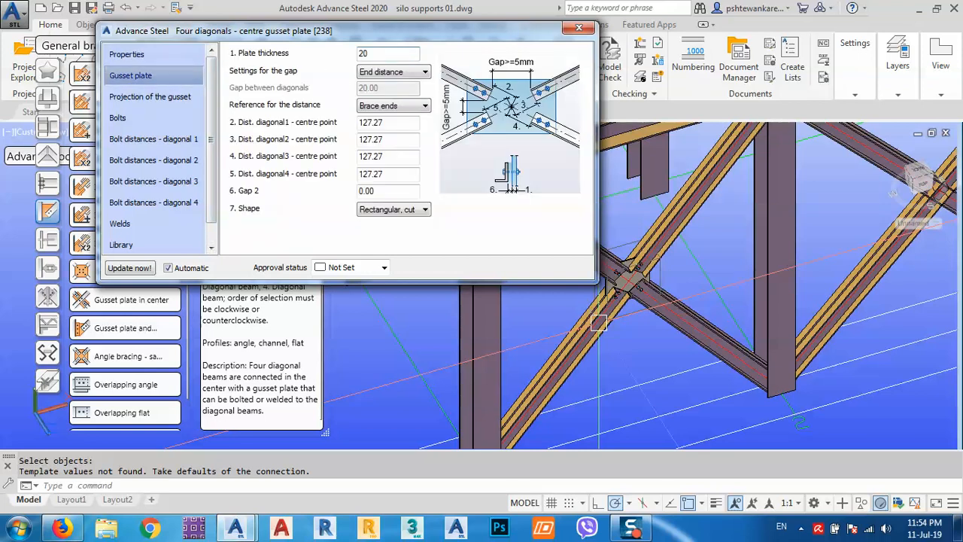
key(Return)
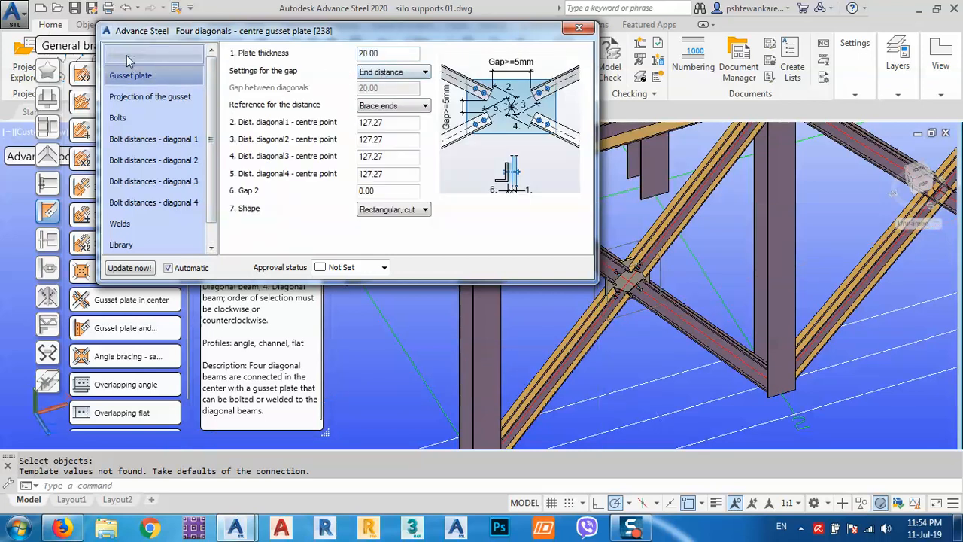
click(128, 54)
click(147, 98)
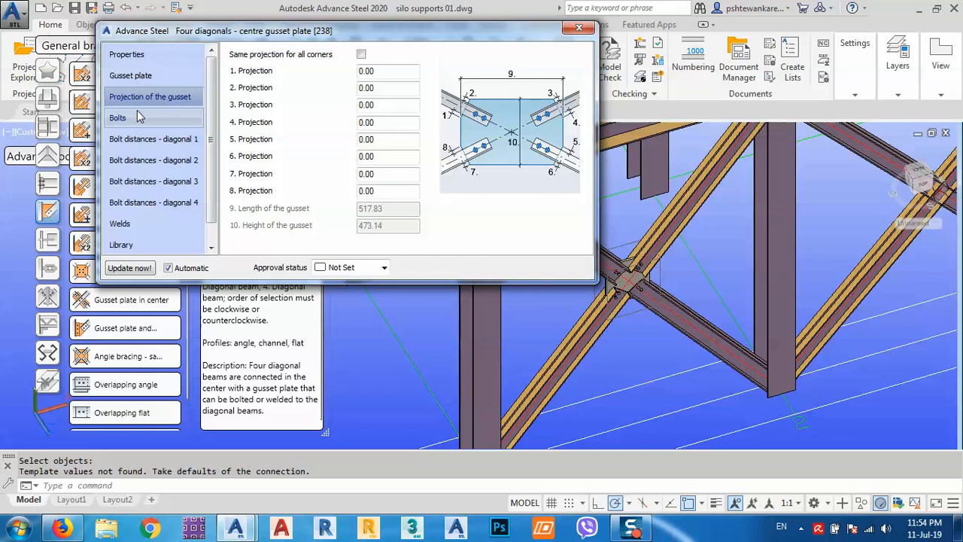
click(139, 115)
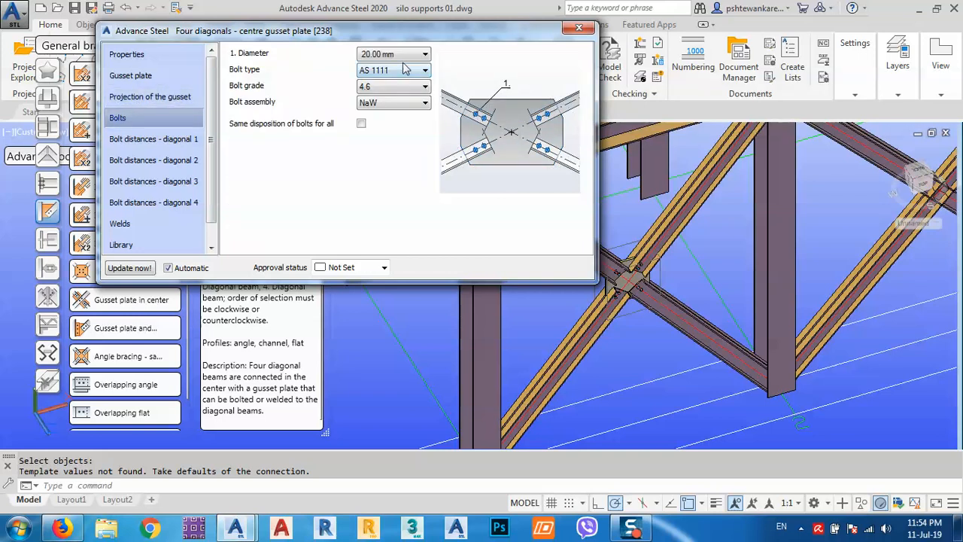
scroll(613, 252, up, 8)
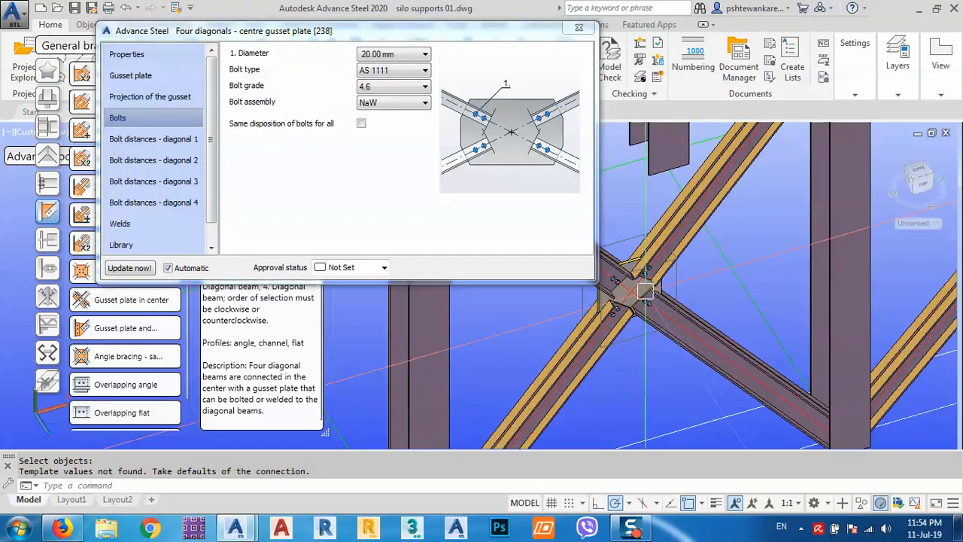
scroll(795, 294, down, 6)
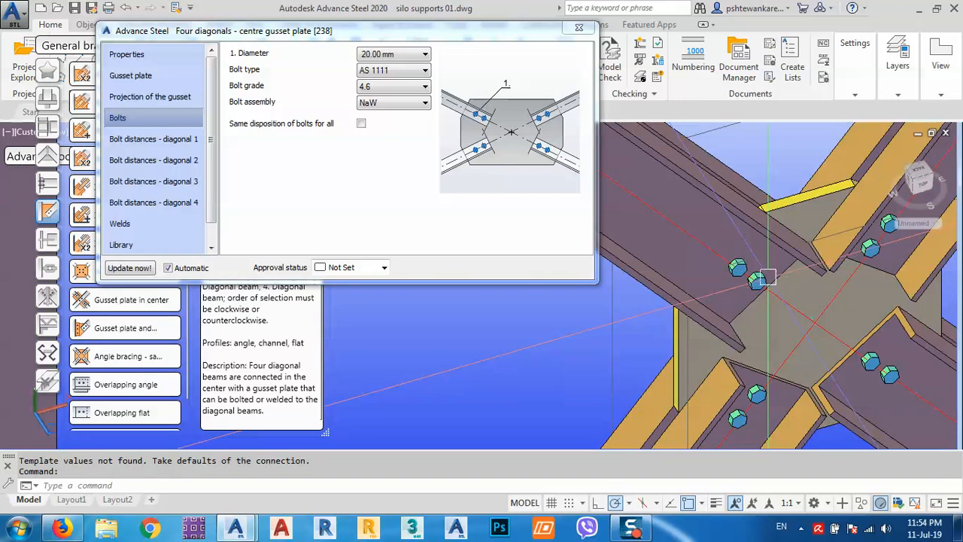
shift+middle_drag(832, 322, 797, 305)
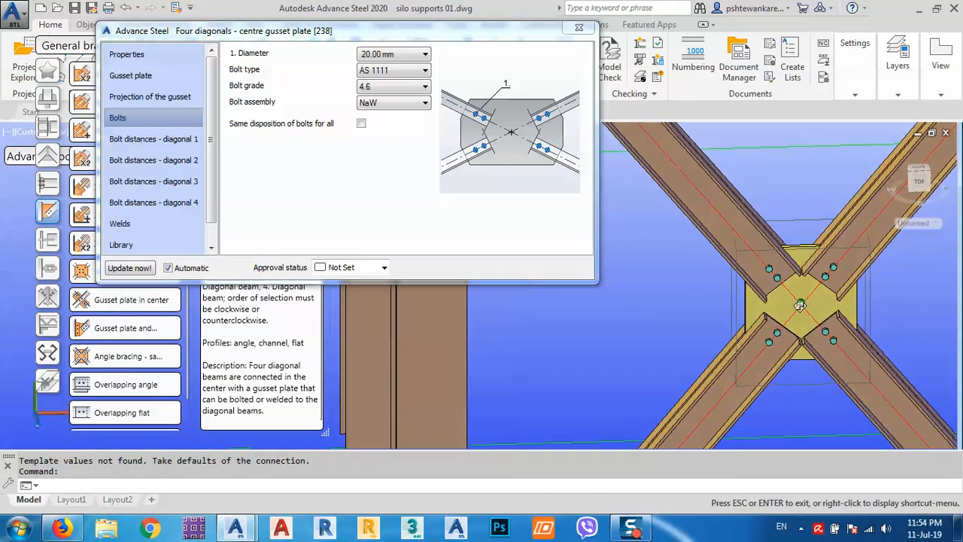
Set diagonal 1's bolt distances to 40 mm from the diagonal end, 40 mm from the gusset edge and 60 mm intermediate
click(154, 138)
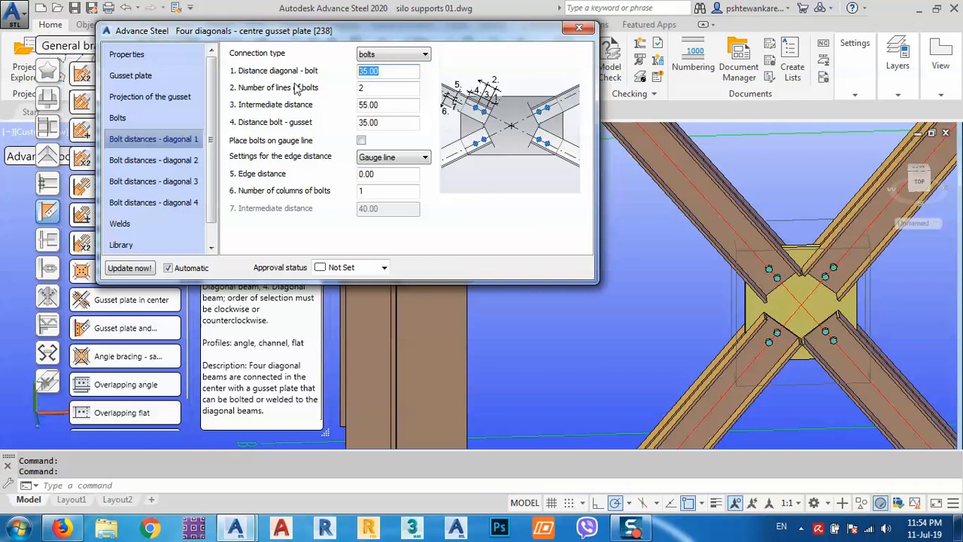
click(394, 104)
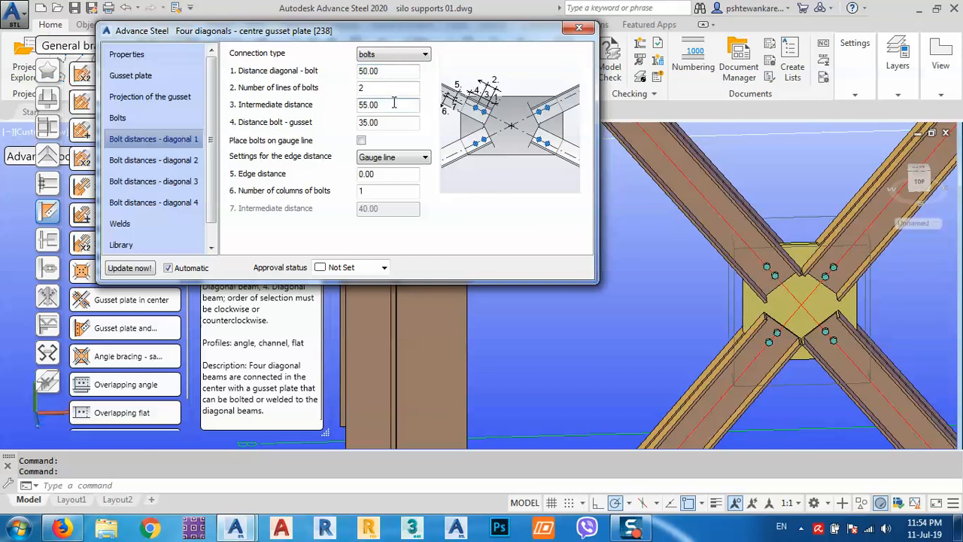
double_click(390, 72)
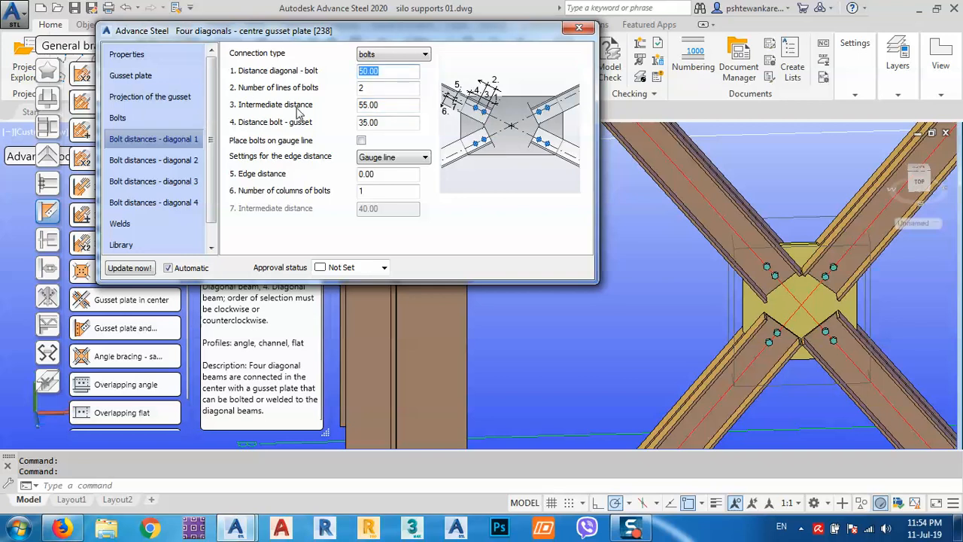
double_click(385, 121)
text(40)
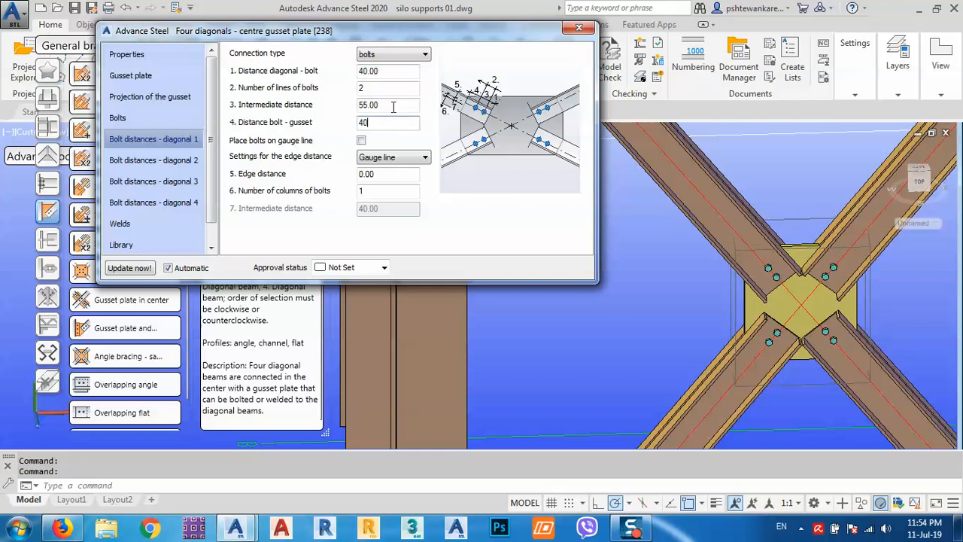
click(393, 104)
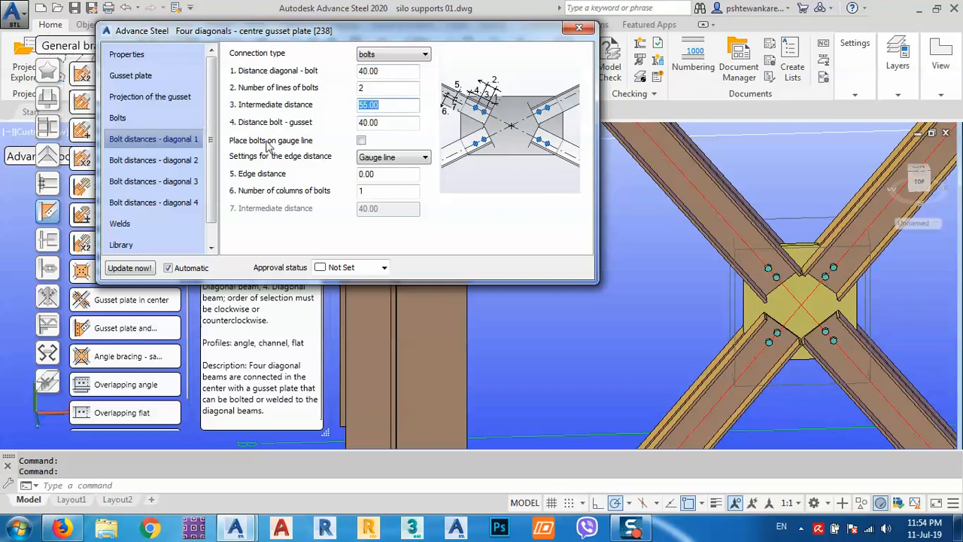
text(60)
Set the gusset plate distances from diagonal 1 and diagonal 2 to the centre point to 200 mm each
click(127, 80)
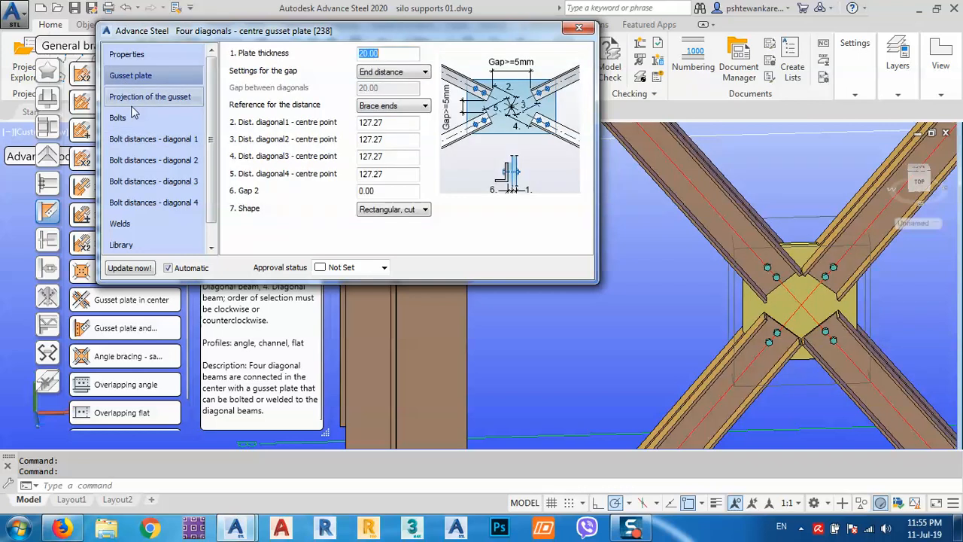
click(133, 101)
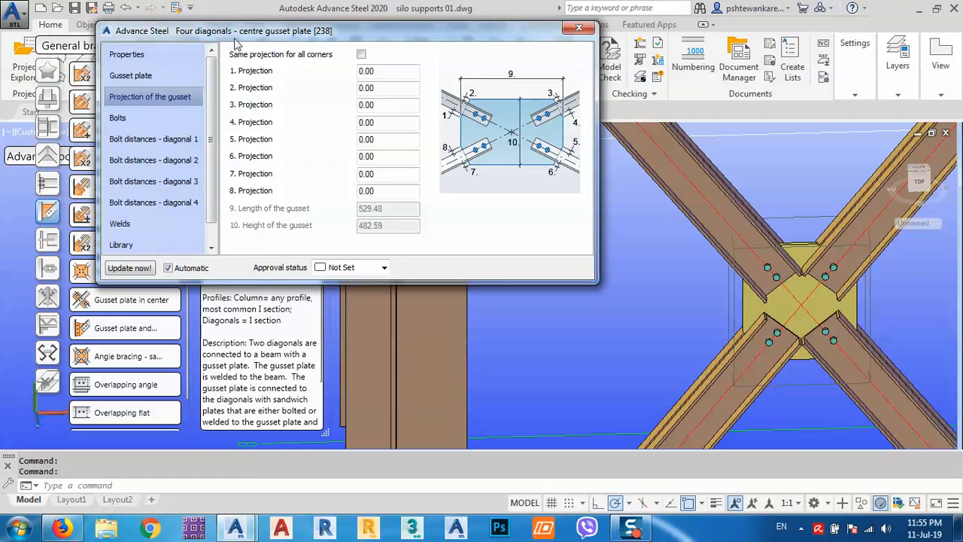
drag(234, 35, 276, 28)
click(201, 75)
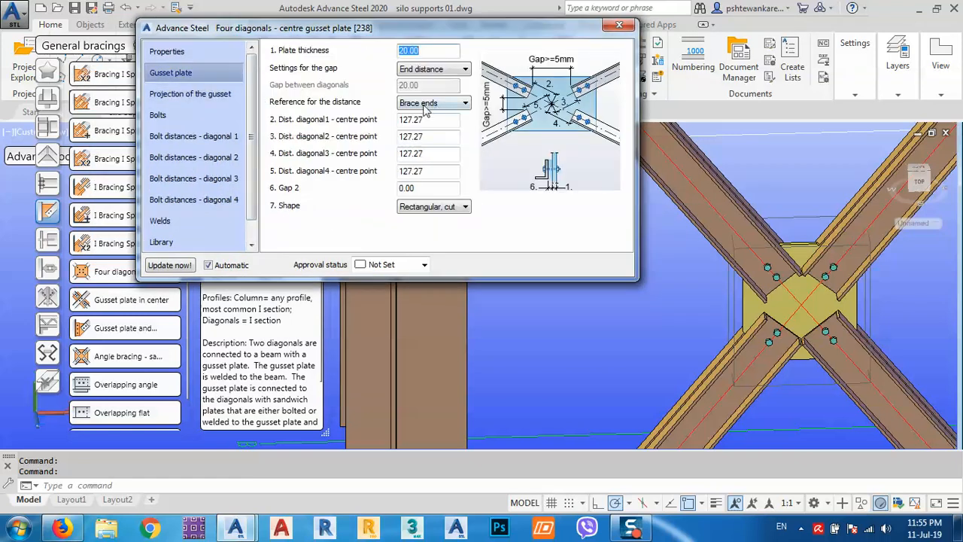
drag(435, 119, 403, 119)
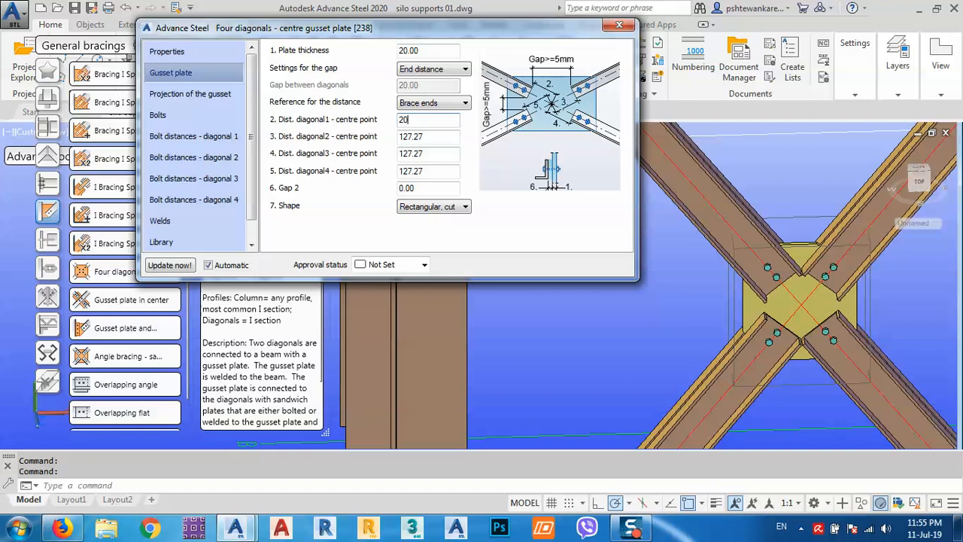
key(Return)
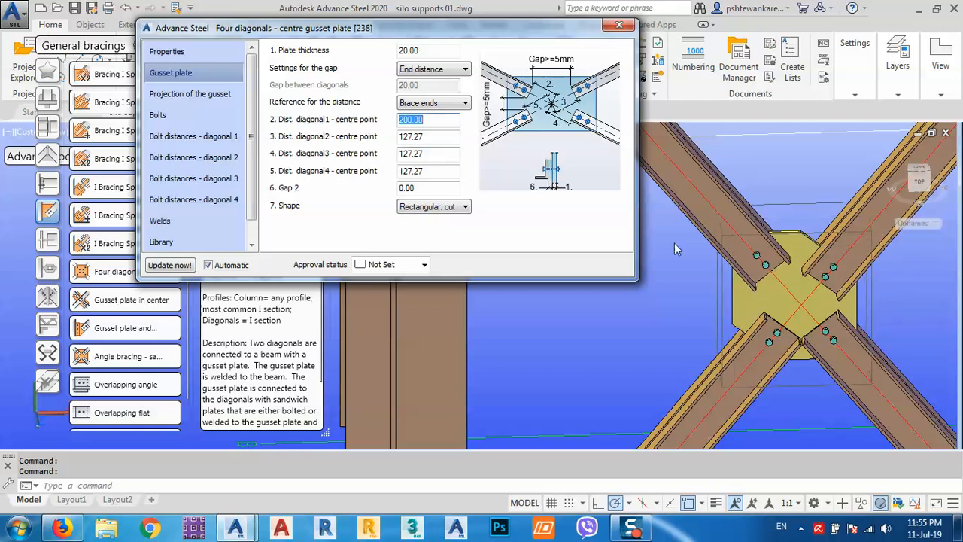
key(Tab)
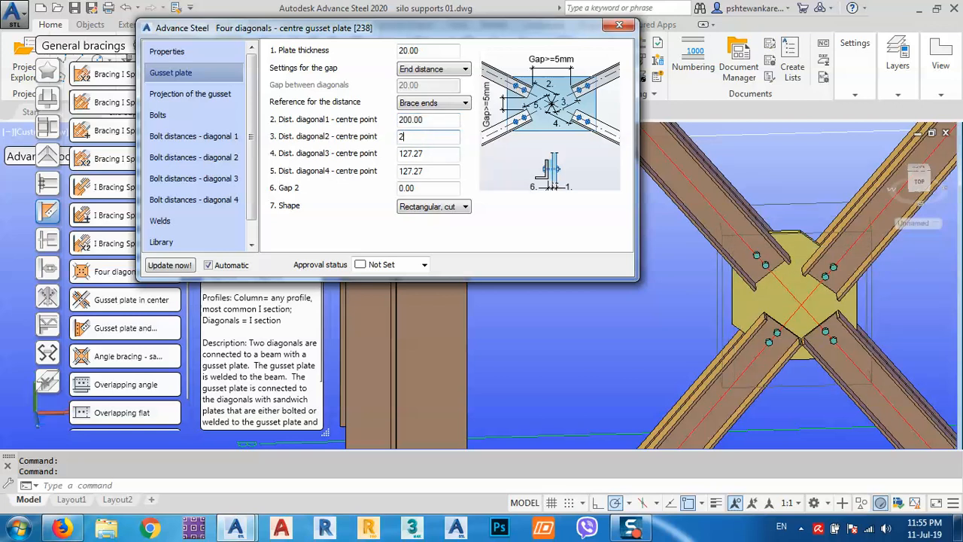
key(Return)
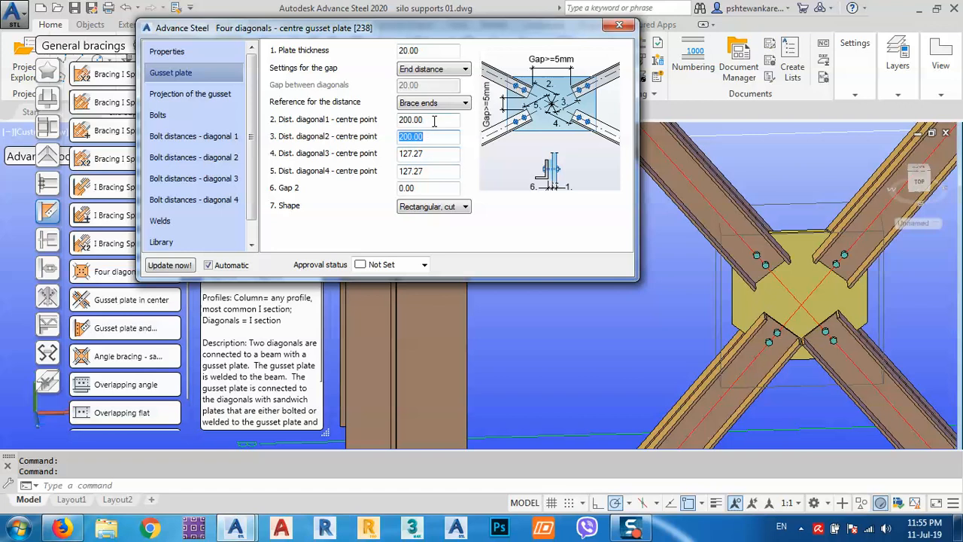
Set the gusset plate distances from diagonal 3 and diagonal 4 to the centre point to 200 mm each
click(434, 121)
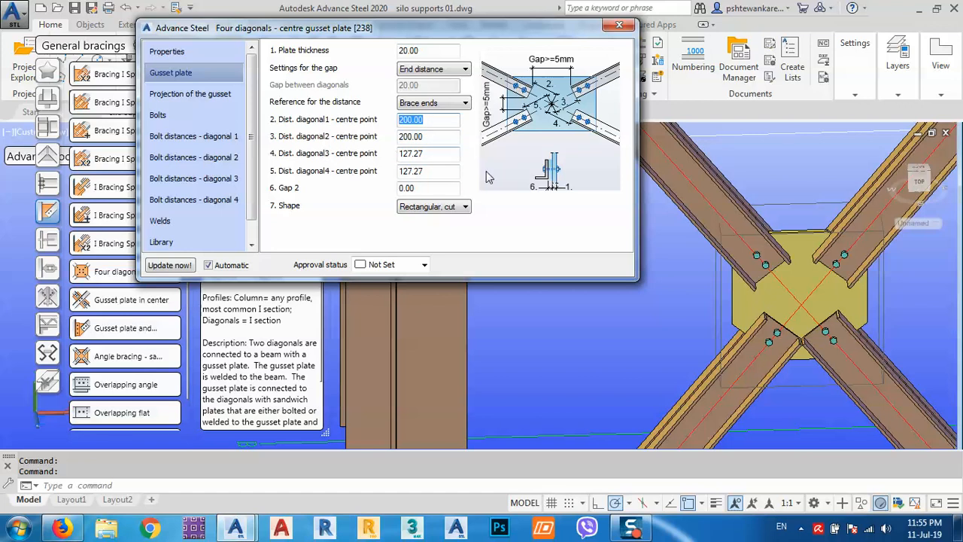
click(455, 154)
text(200)
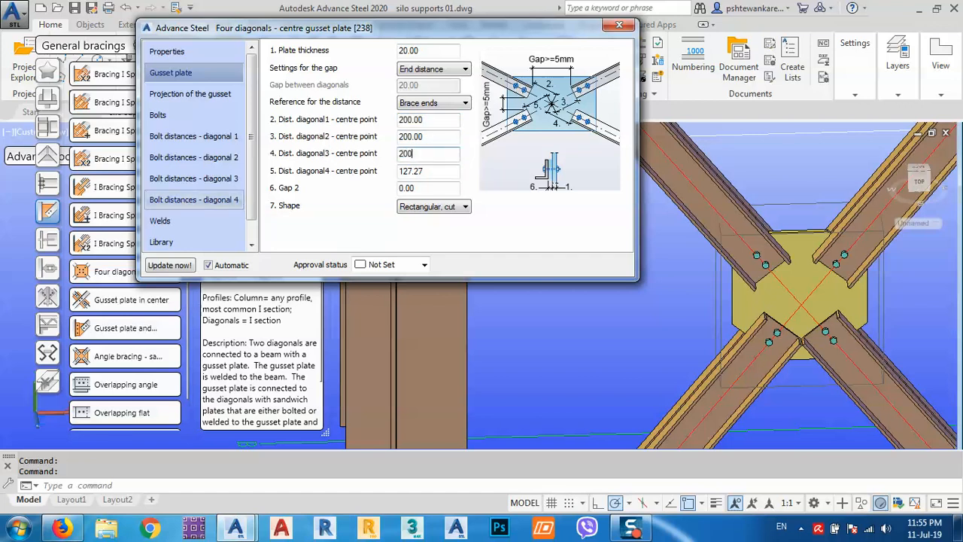
key(Return)
key(Tab)
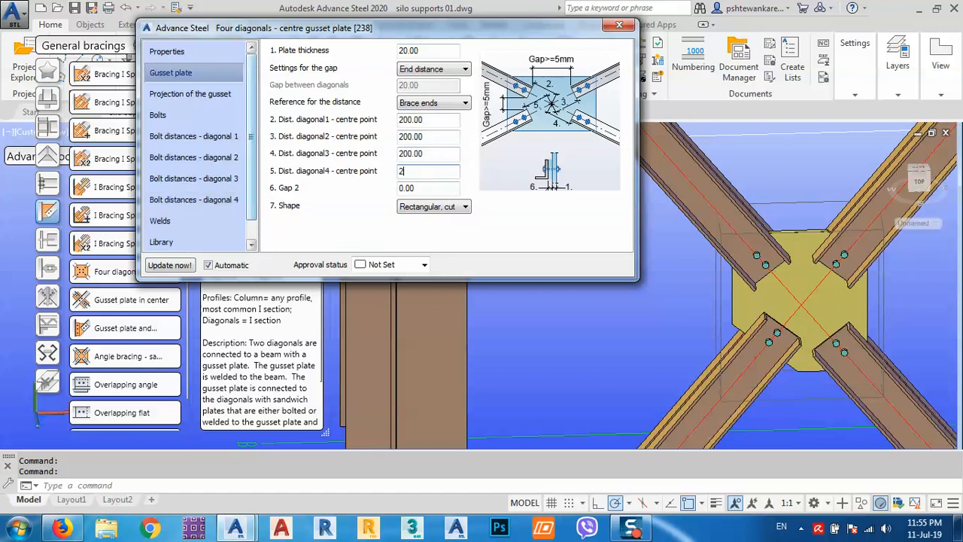
key(Return)
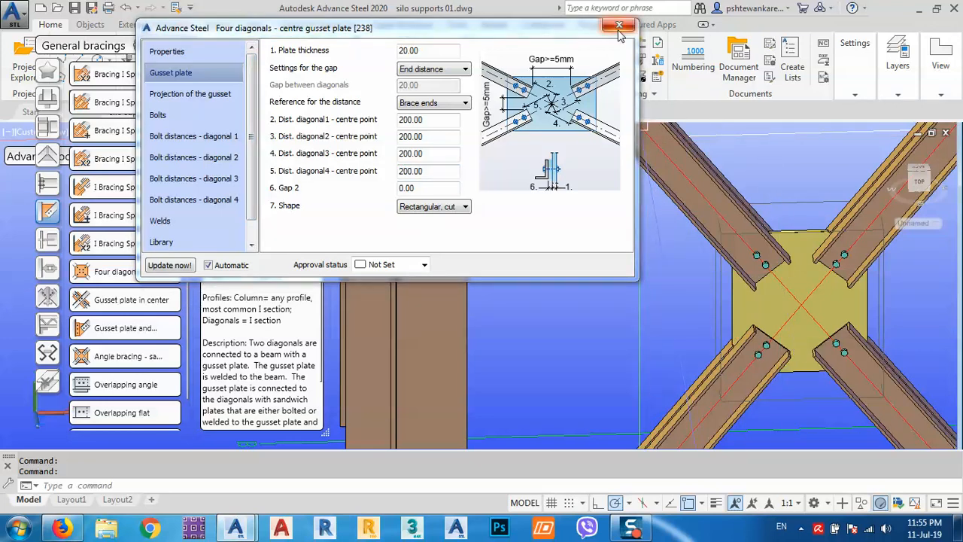
Set diagonal 2's bolt distances to 40 mm from the diagonal end, 60 mm intermediate and 40 mm from the gusset edge
click(184, 116)
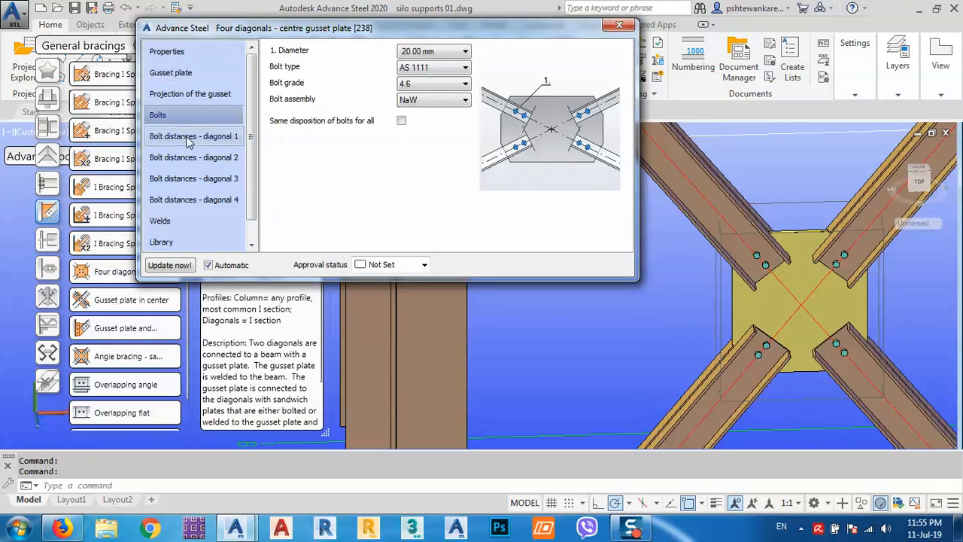
click(189, 142)
click(192, 157)
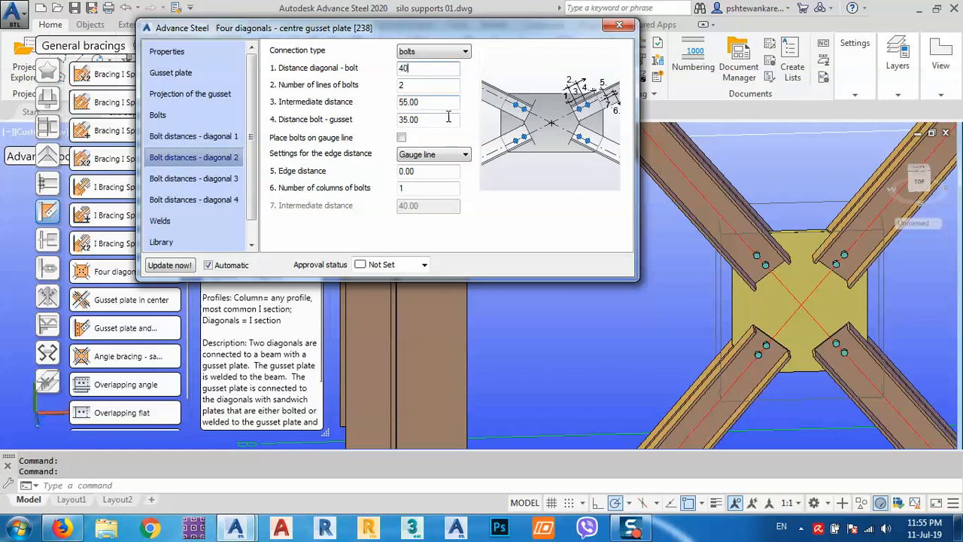
drag(448, 119, 363, 132)
text(40)
key(Tab)
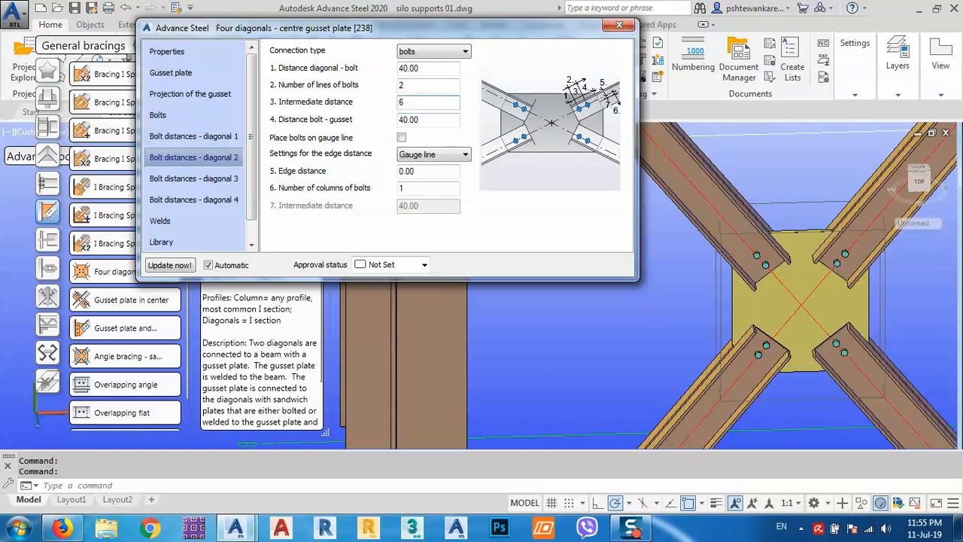
Set diagonal 3's bolt distances to 40 mm from the diagonal end, 60 mm intermediate and 40 mm from the gusset edge
click(243, 177)
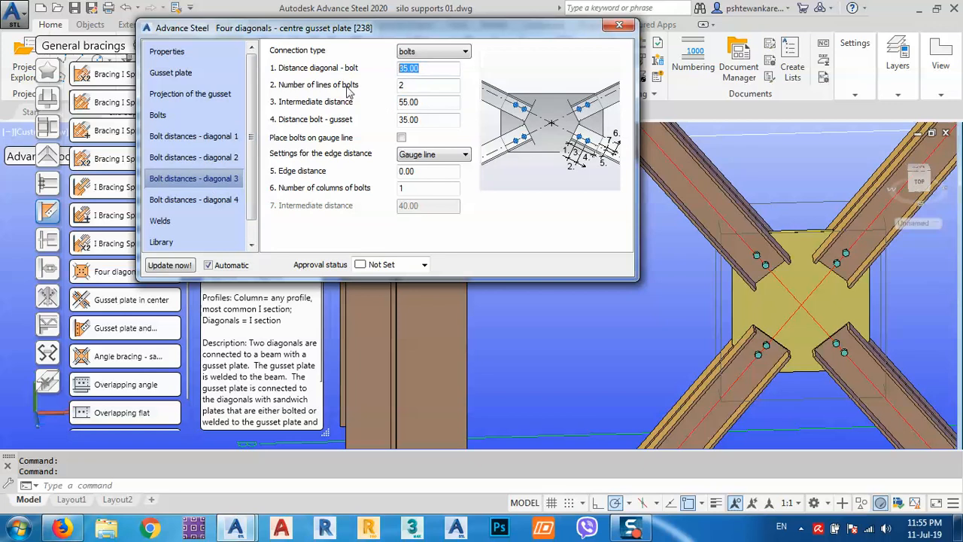
text(40)
key(Tab)
text(6)
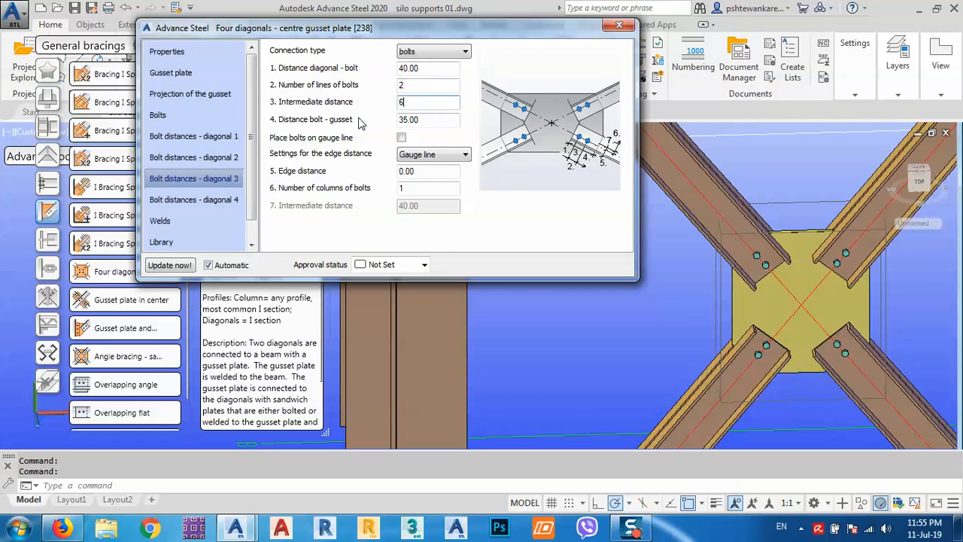
text(0)
key(Tab)
text(40)
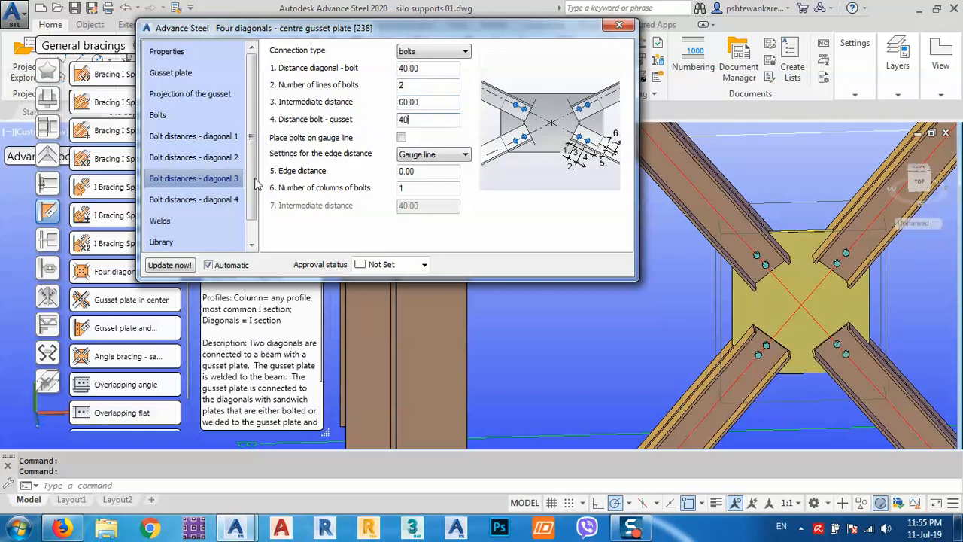
Set diagonal 4's bolt distances to 40 mm end, 60 mm intermediate and 40 mm gusset edge, and close the joint settings and connection vault
click(218, 199)
text(40)
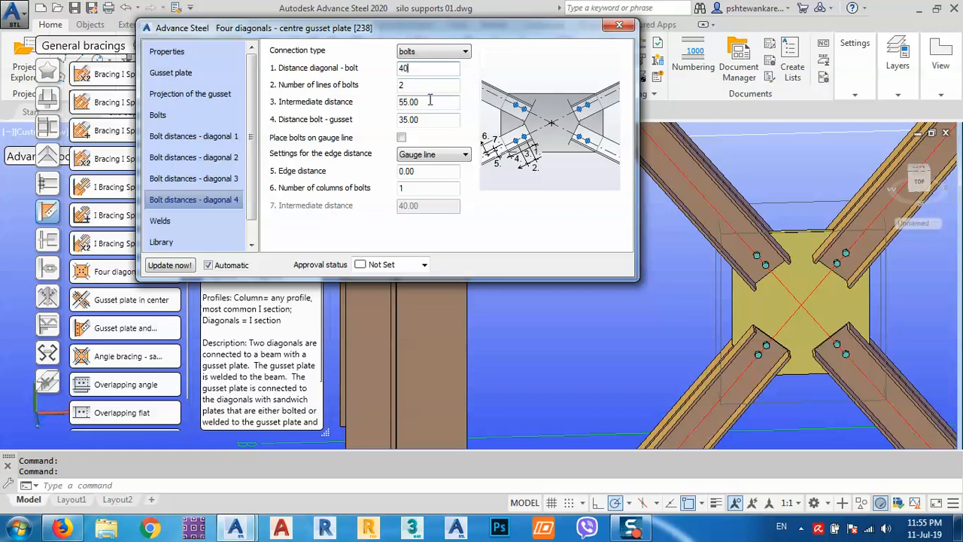
key(Tab)
text(60)
key(Tab)
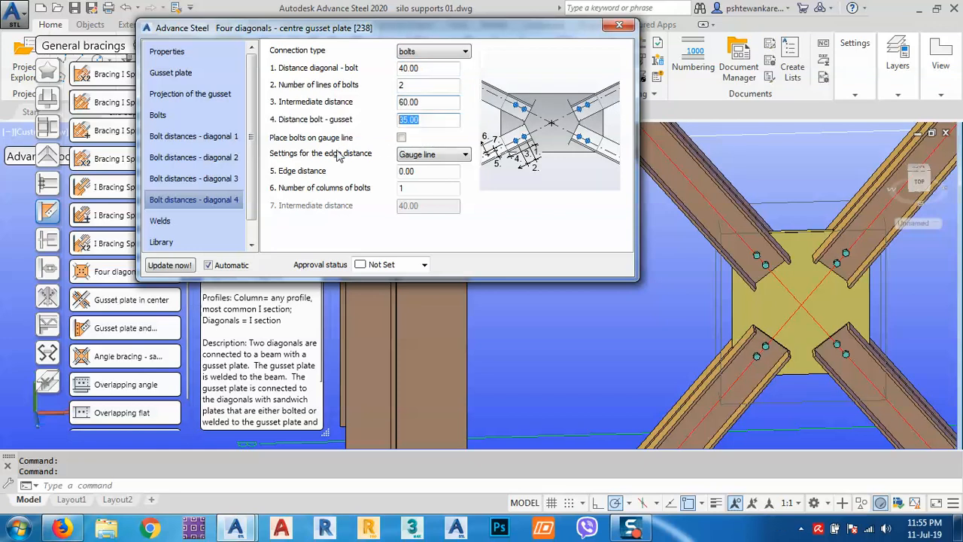
key(Return)
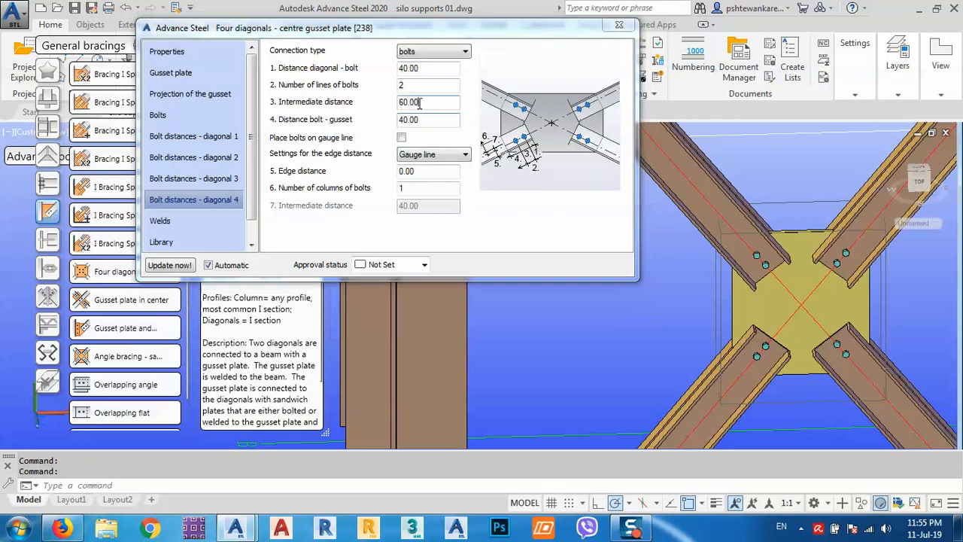
click(629, 27)
scroll(673, 263, down, 5)
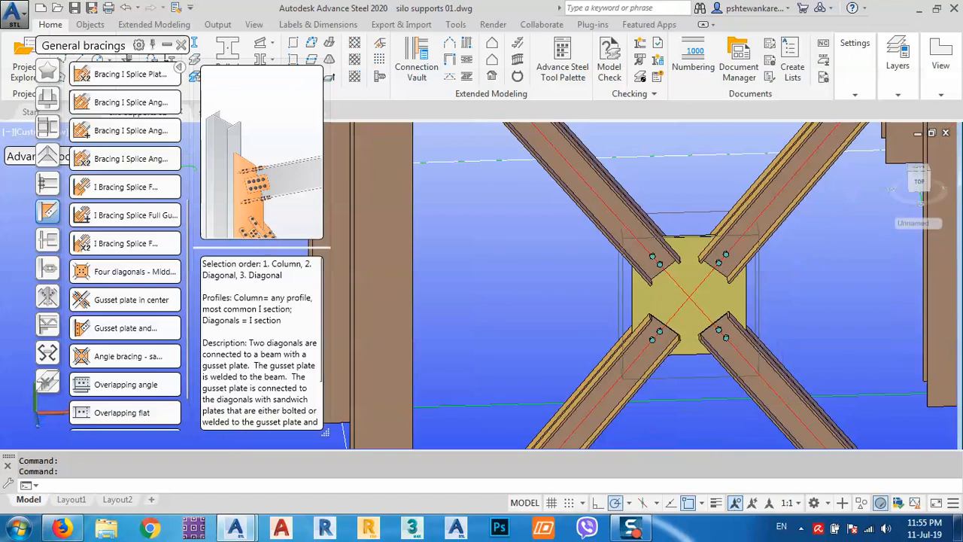
middle_drag(673, 263, 645, 257)
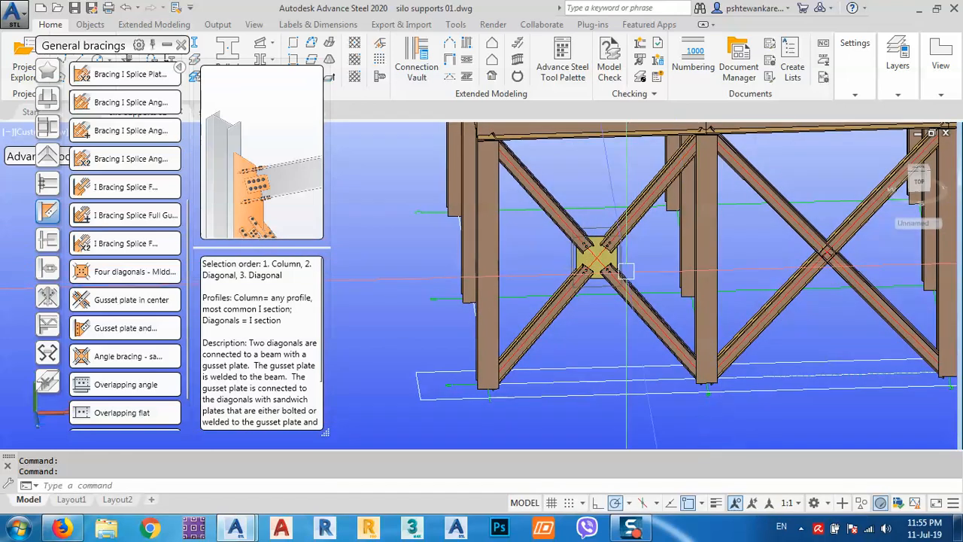
click(181, 45)
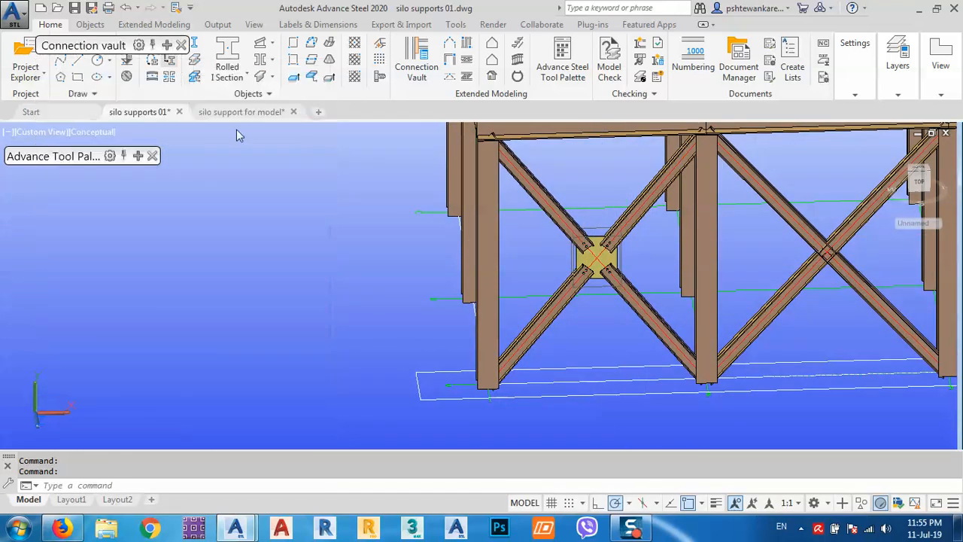
Transfer the first bay's centre gusset joint to the second bay's four diagonals as a multiple joint-group connection, separating it from the master
mouse_move(139, 156)
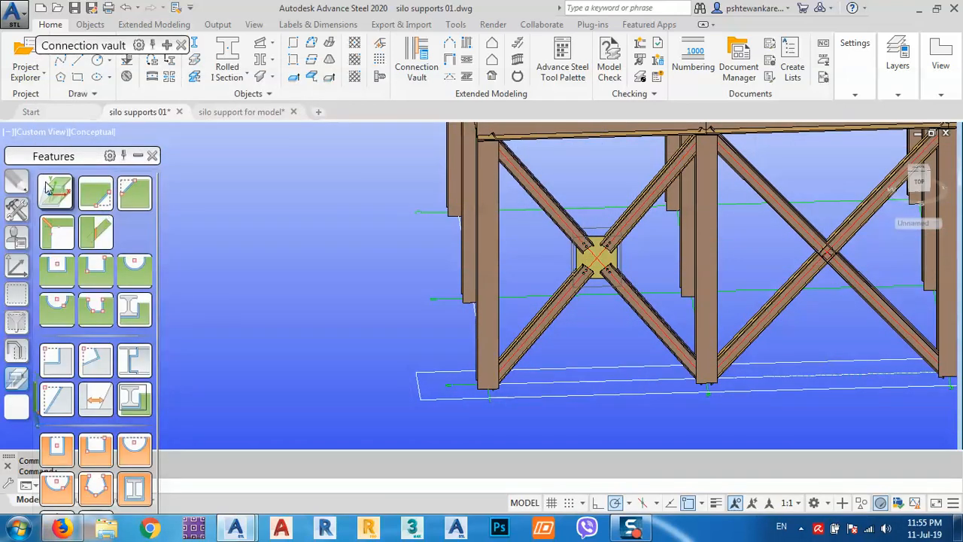
click(33, 204)
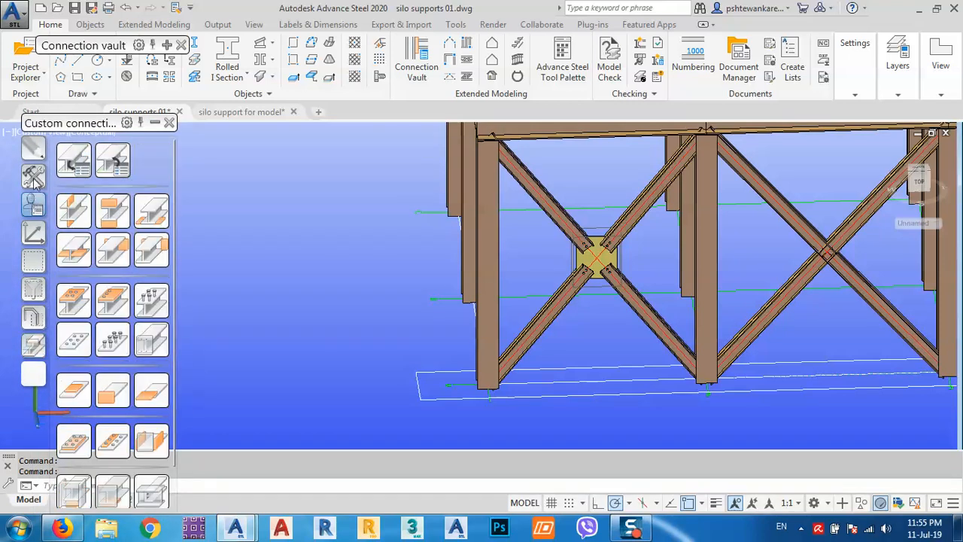
click(33, 175)
click(73, 380)
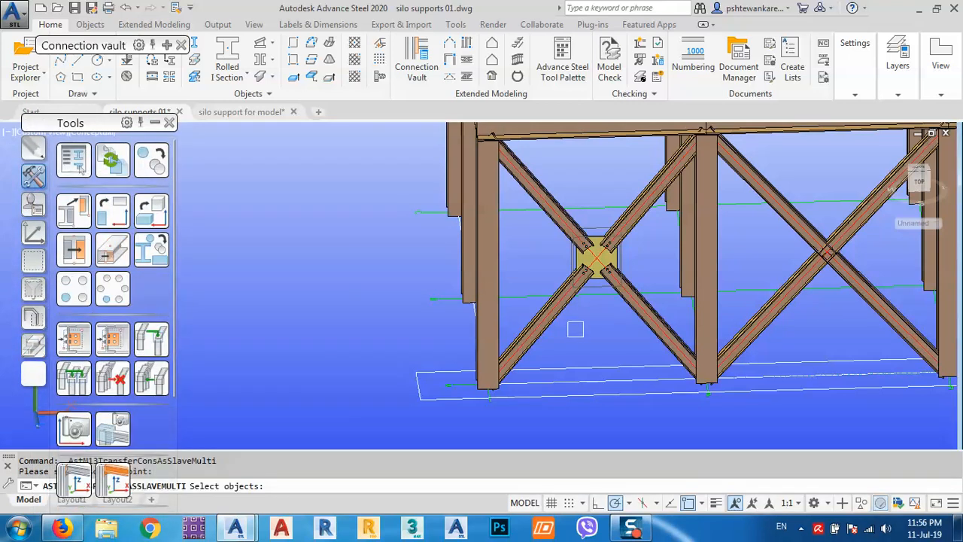
scroll(594, 282, up, 5)
click(615, 276)
scroll(615, 276, down, 6)
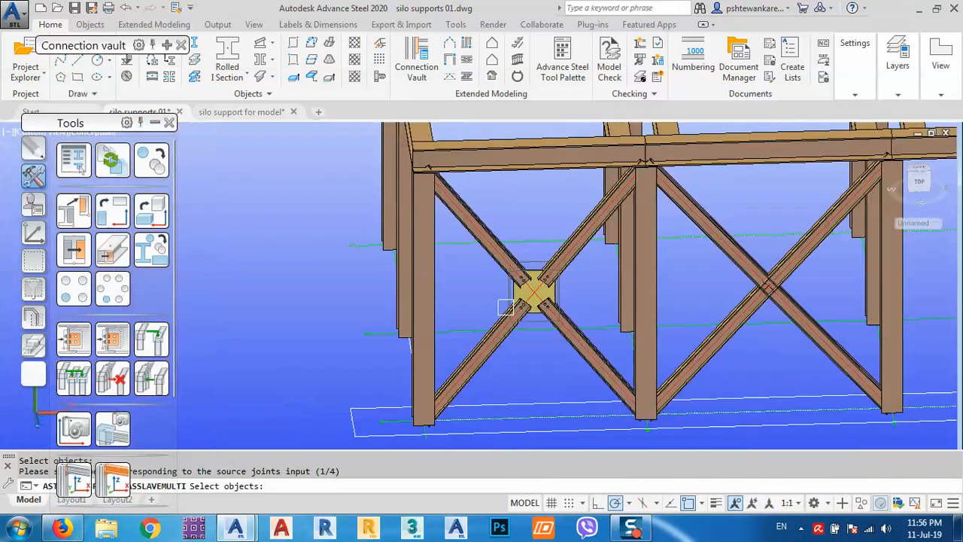
click(666, 277)
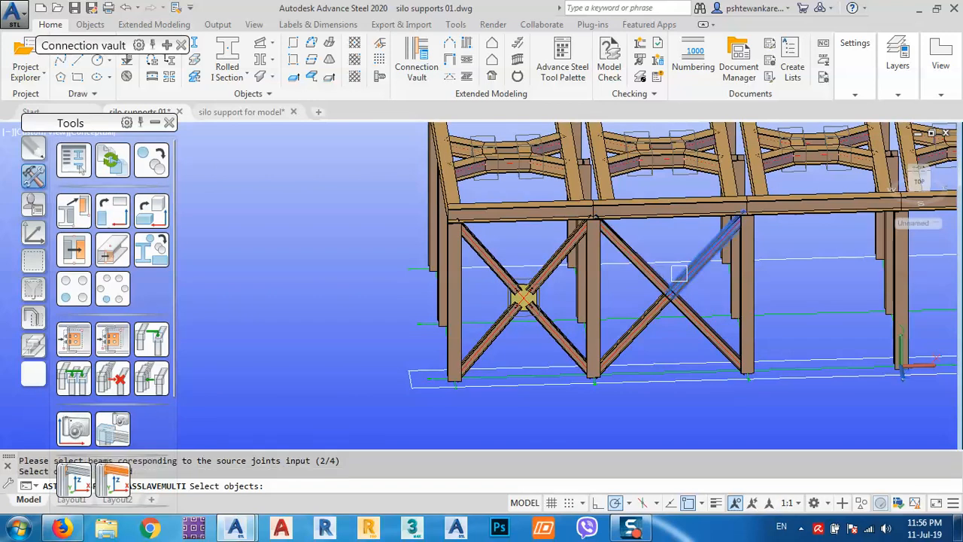
click(679, 274)
scroll(683, 304, up, 5)
click(683, 300)
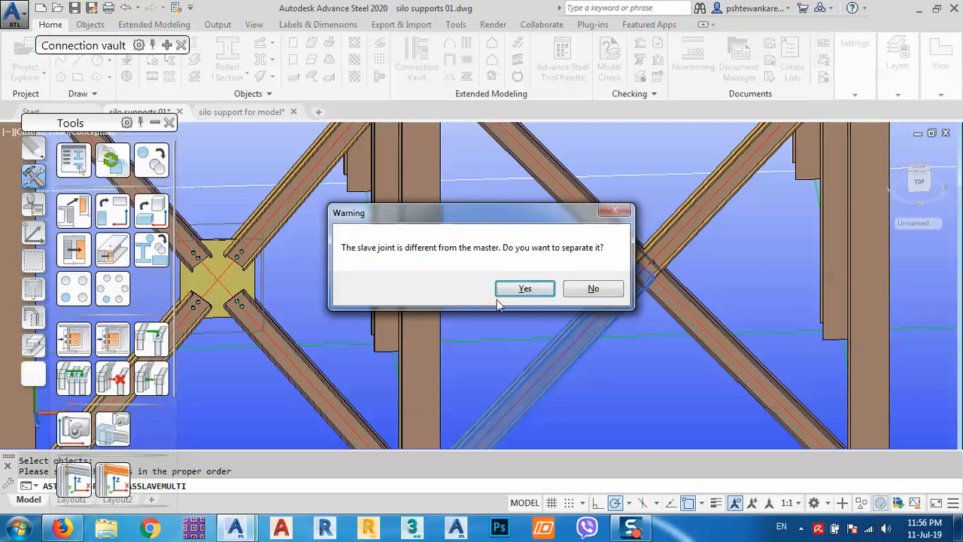
click(525, 289)
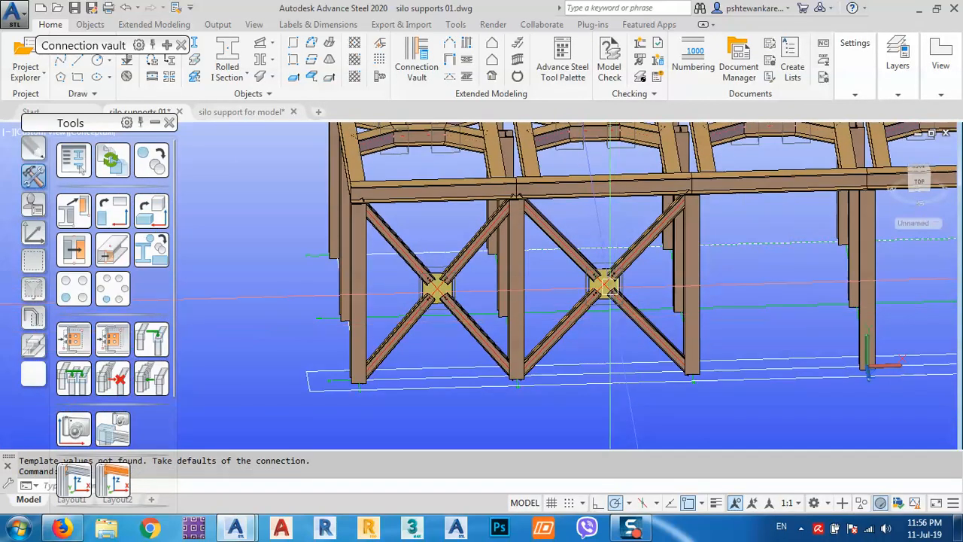
Inspect the second bay's centre gusset joint and select it together with its four diagonals
middle_drag(604, 272, 625, 301)
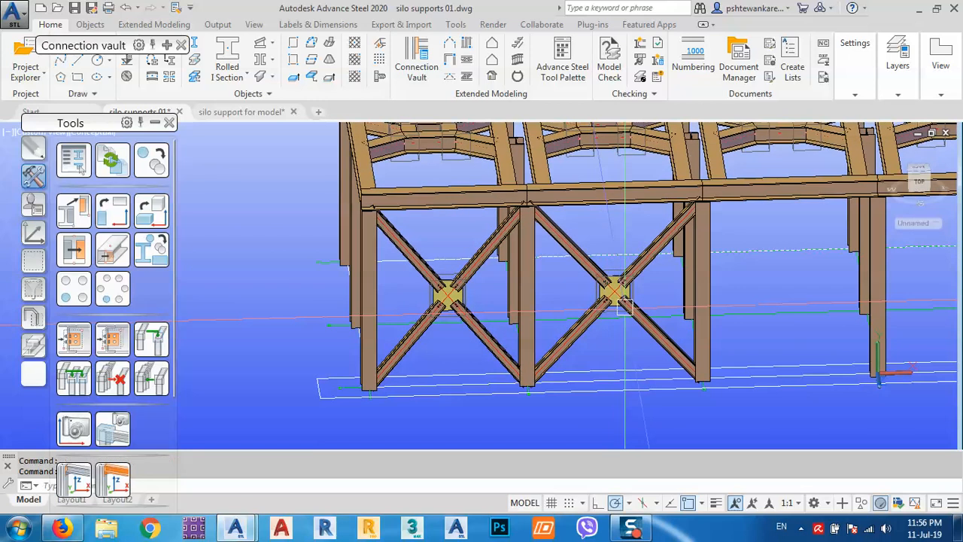
scroll(621, 325, up, 4)
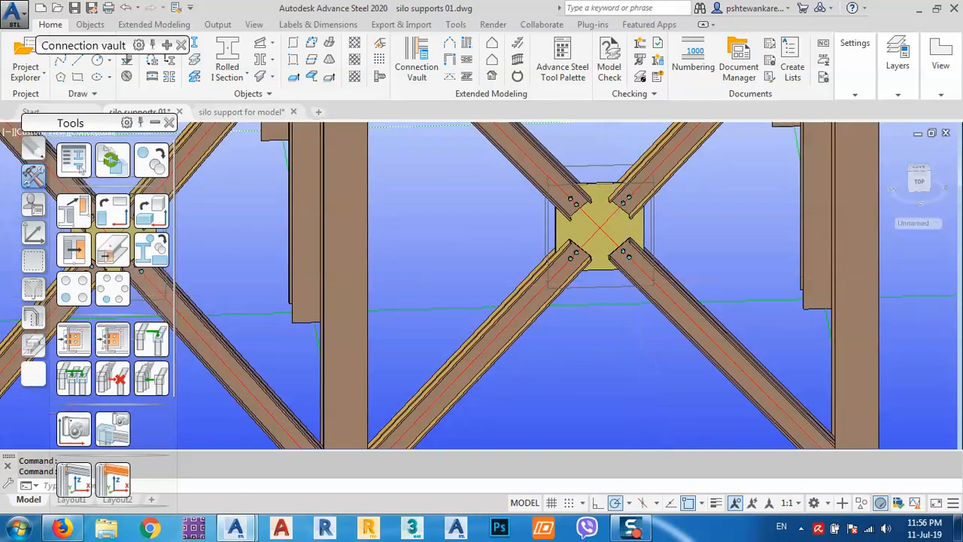
scroll(630, 341, down, 5)
scroll(630, 342, up, 6)
click(634, 344)
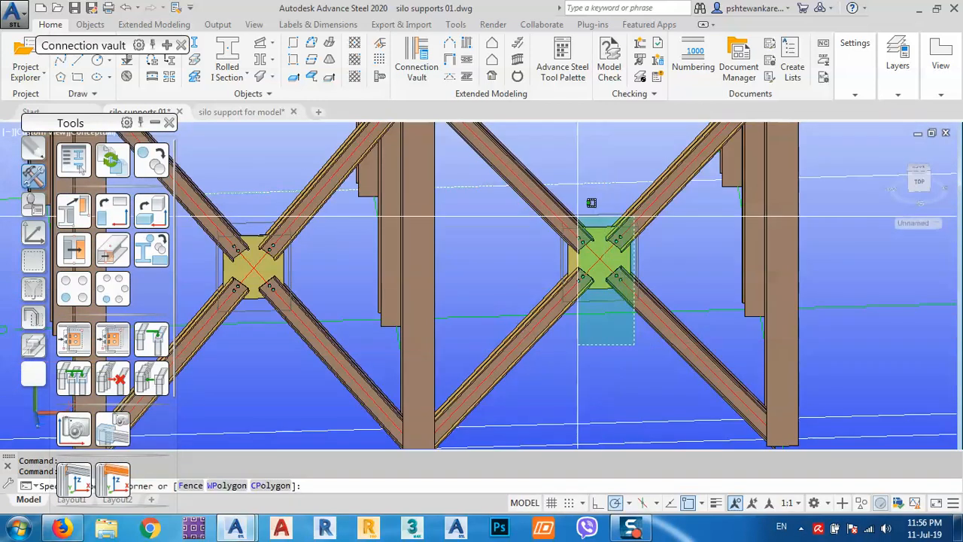
click(569, 209)
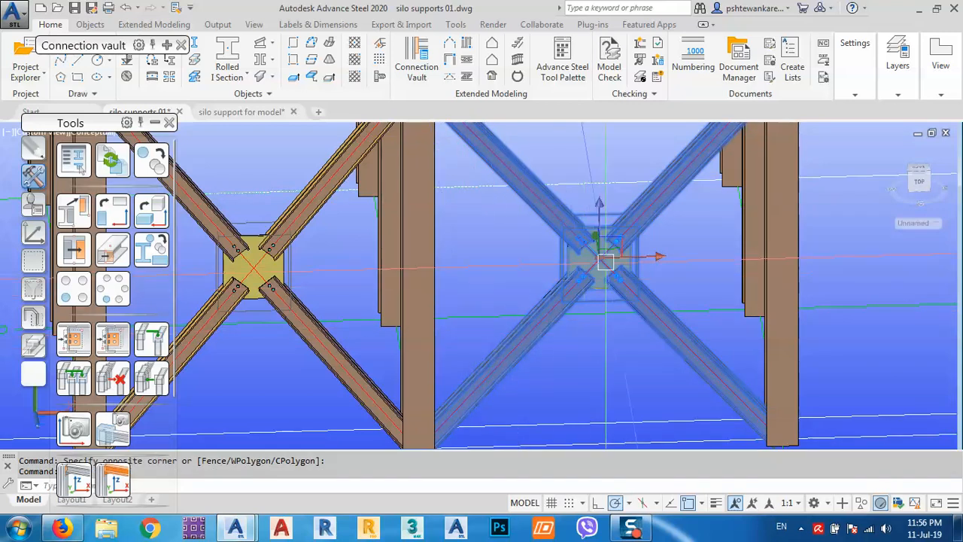
Set up a Transform Elements copy of the selected cross bracing, including additional connections, with X distance 3500 picked from grid line 2 to 3
scroll(605, 261, down, 5)
middle_drag(595, 337, 587, 392)
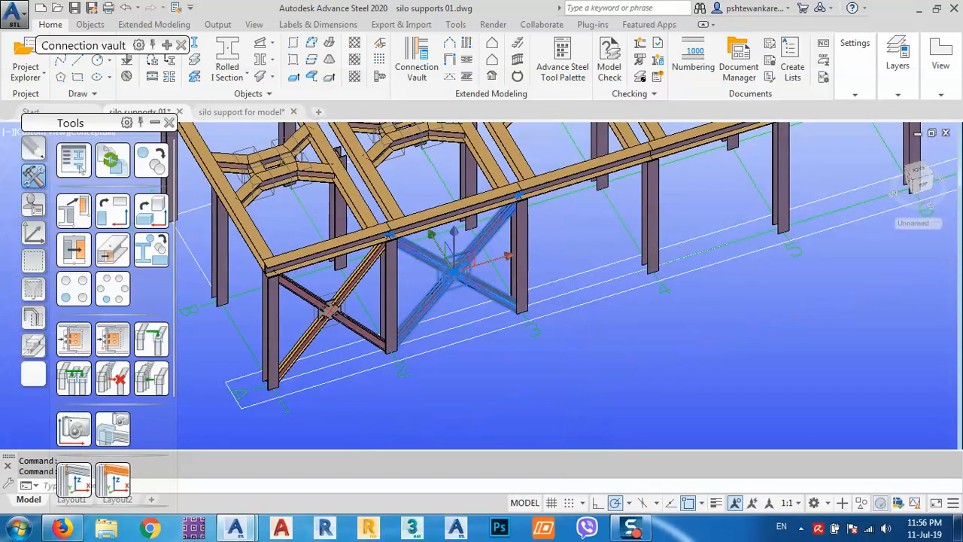
scroll(570, 318, down, 3)
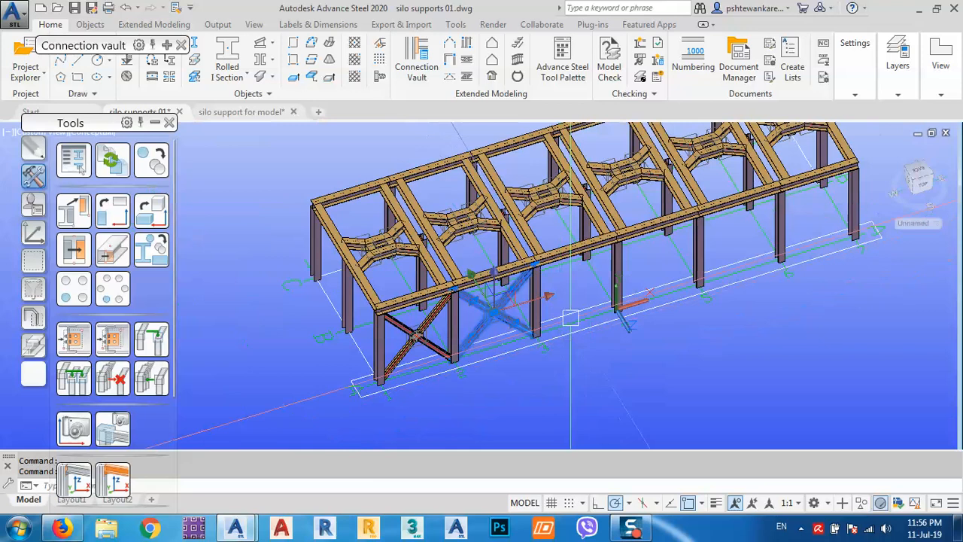
click(151, 160)
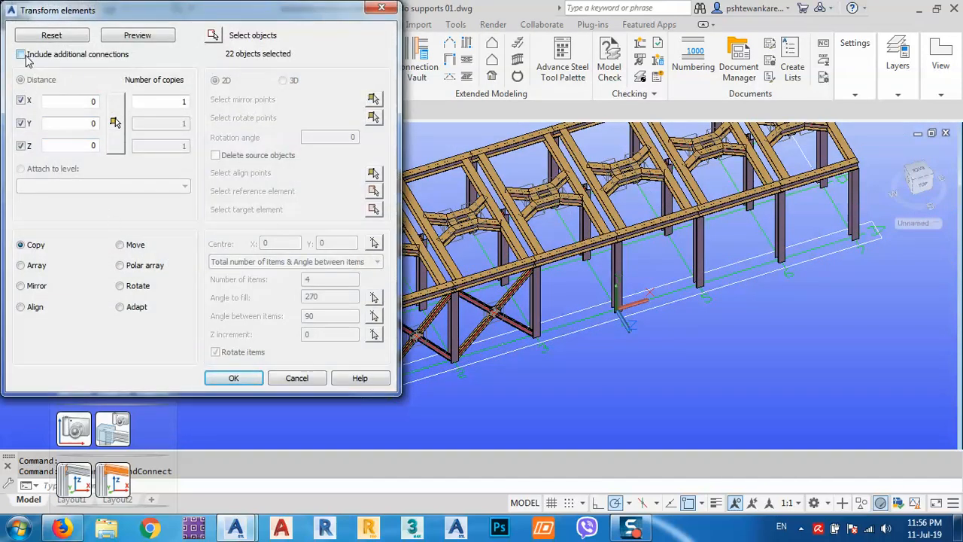
click(111, 129)
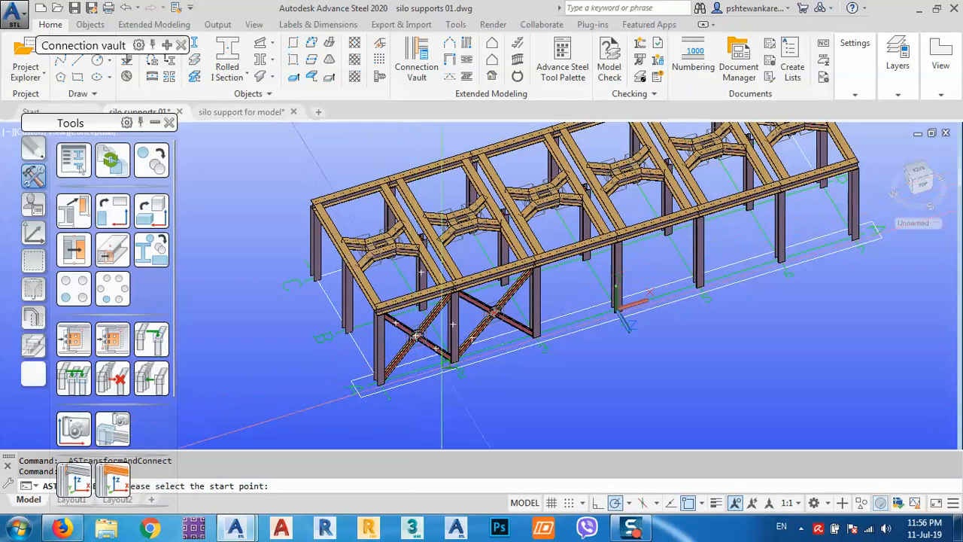
scroll(490, 337, up, 5)
scroll(490, 337, down, 5)
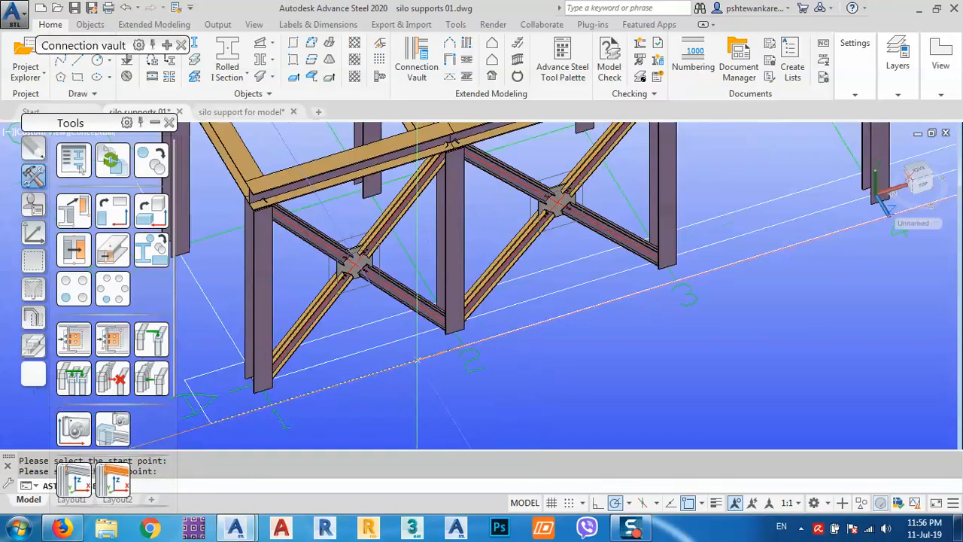
scroll(652, 268, up, 5)
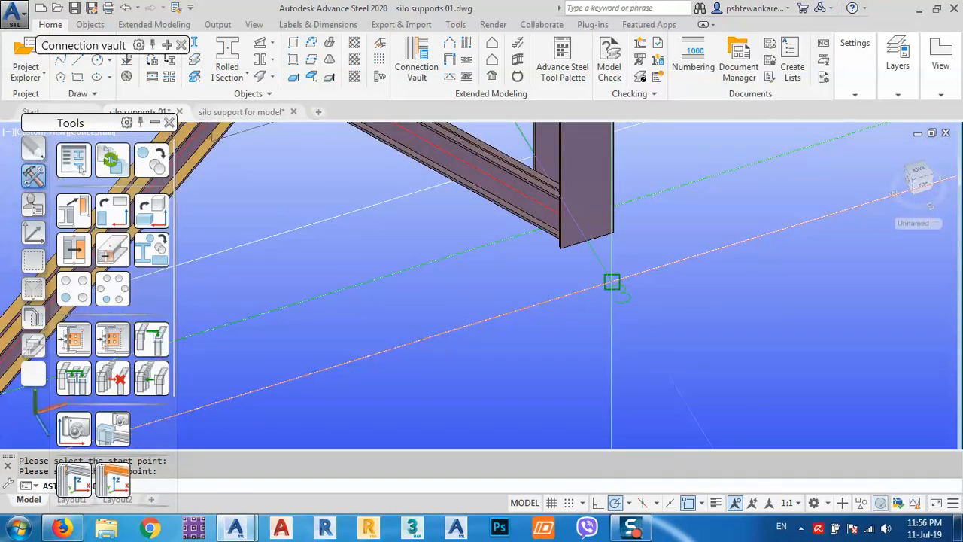
click(612, 283)
Make three copies of the bracing along grid line A, previewing and accepting the result
double_click(172, 106)
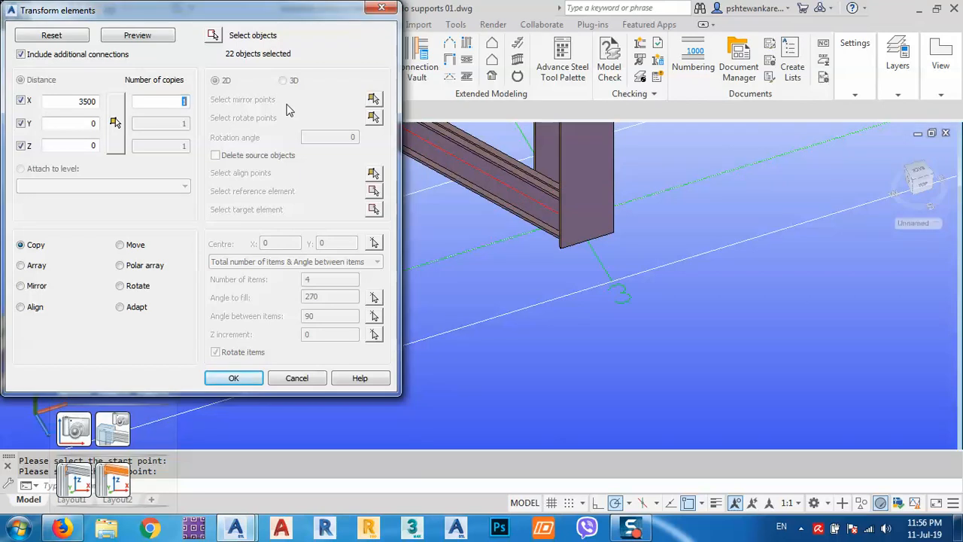
click(138, 36)
scroll(471, 311, down, 8)
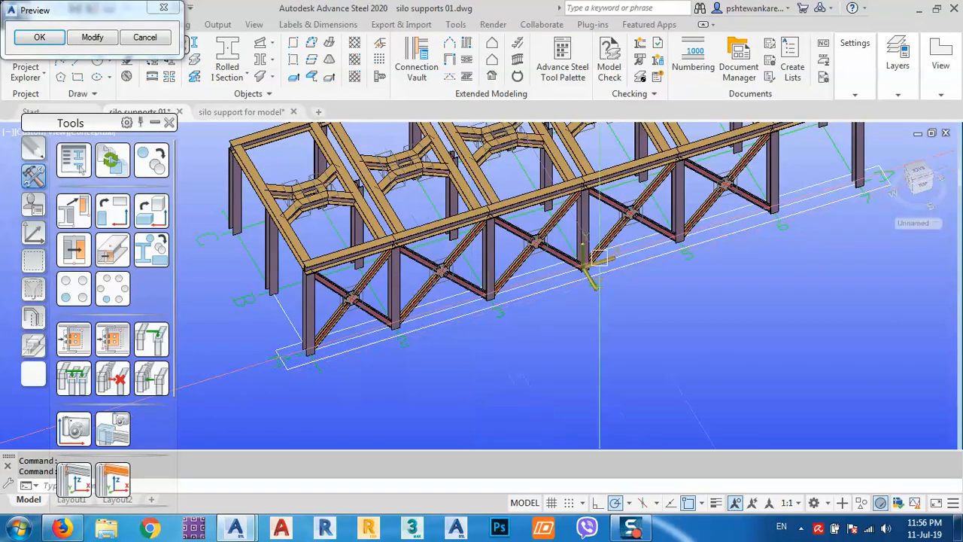
middle_drag(600, 259, 561, 343)
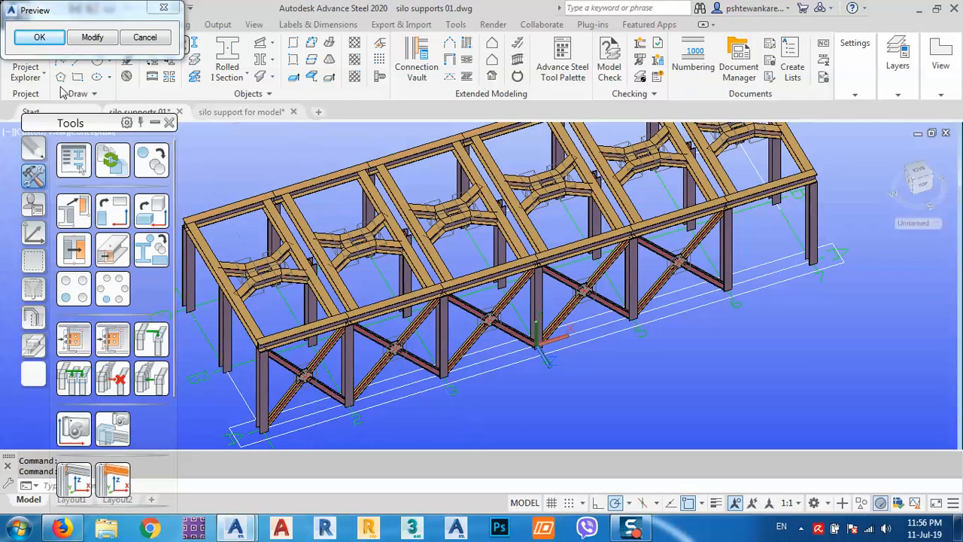
click(42, 39)
Select the cross bracing with its gusset plate and bolts in the bay between grid lines 1 and 2
middle_drag(304, 379, 421, 349)
scroll(361, 351, up, 5)
scroll(421, 354, up, 4)
click(384, 324)
click(382, 322)
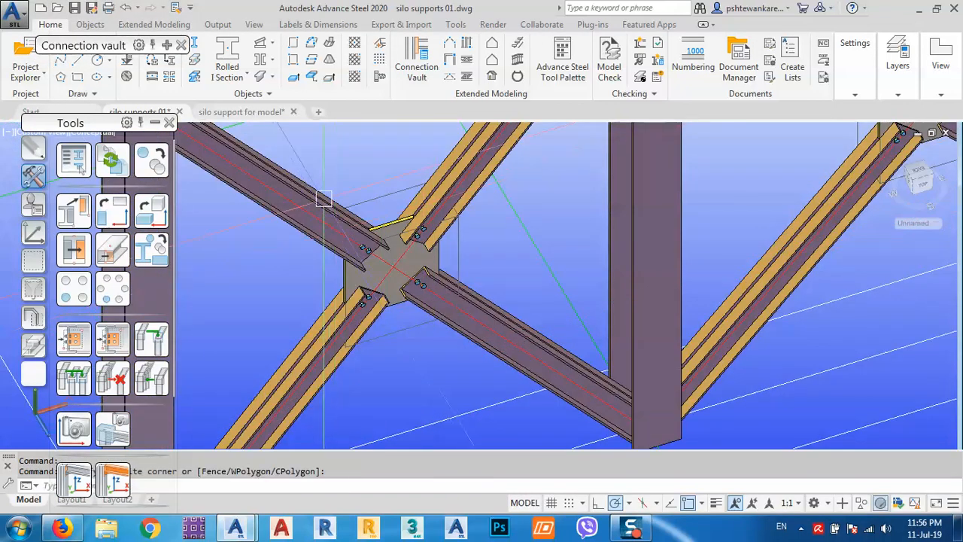
click(469, 350)
click(313, 158)
scroll(313, 157, down, 5)
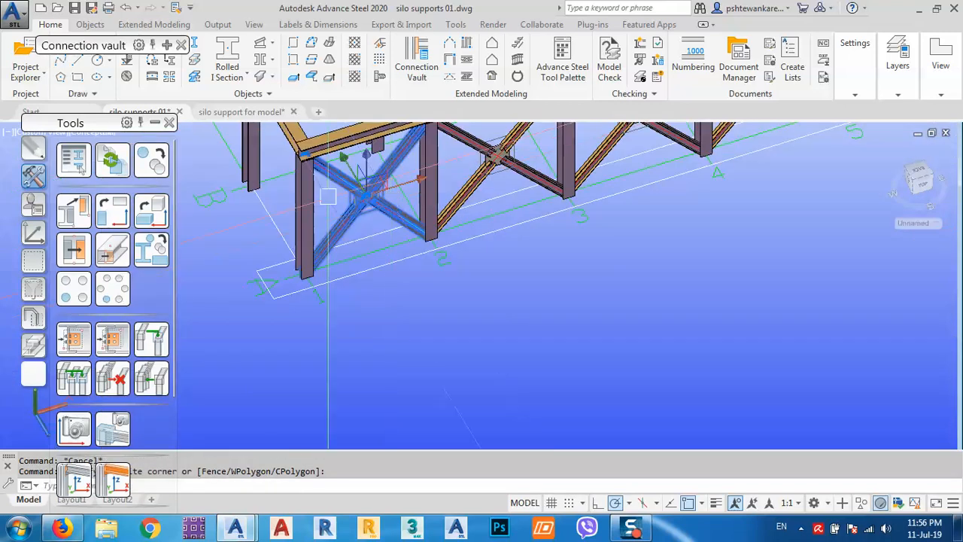
Copy the selected bracing once into the last bay, using an X distance of 17155 picked from grid line 1 to 6
click(153, 166)
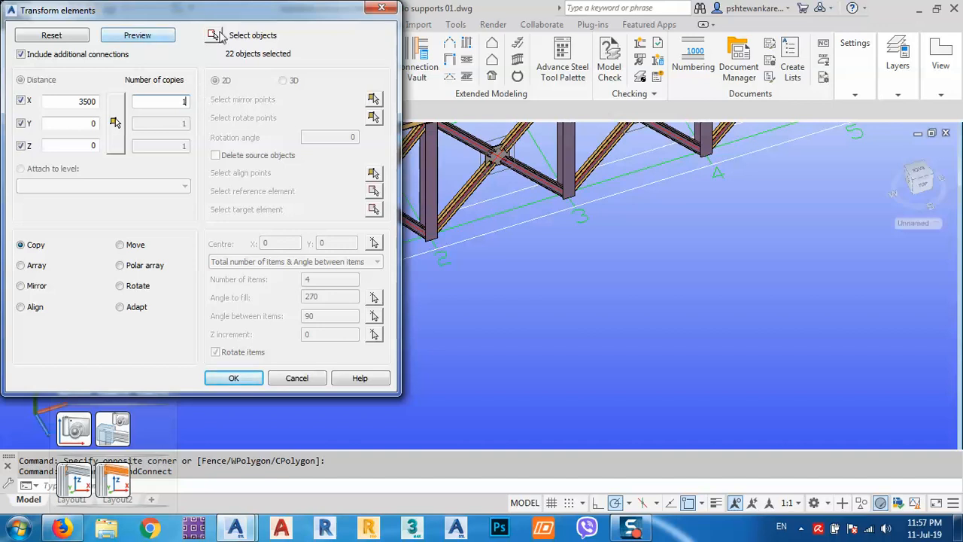
click(116, 123)
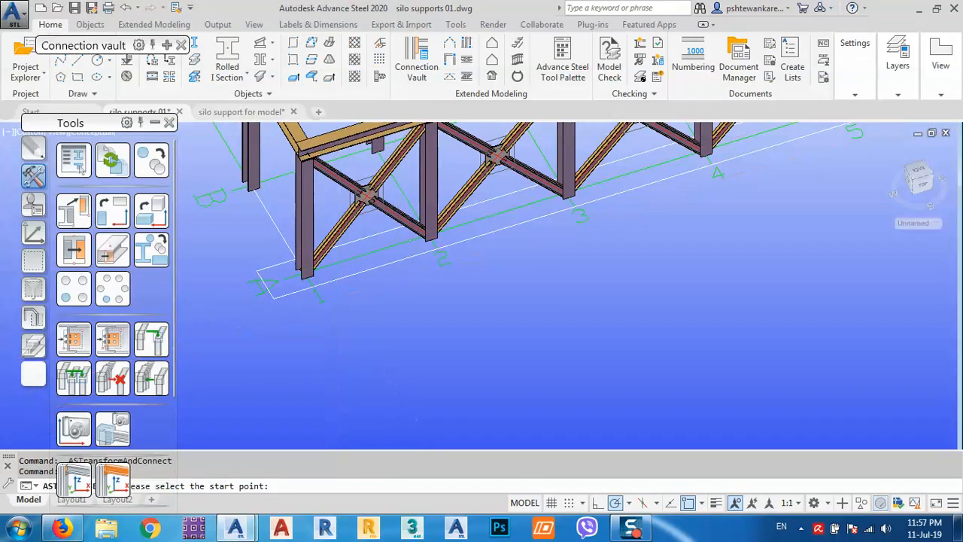
scroll(312, 260, up, 5)
scroll(315, 368, down, 5)
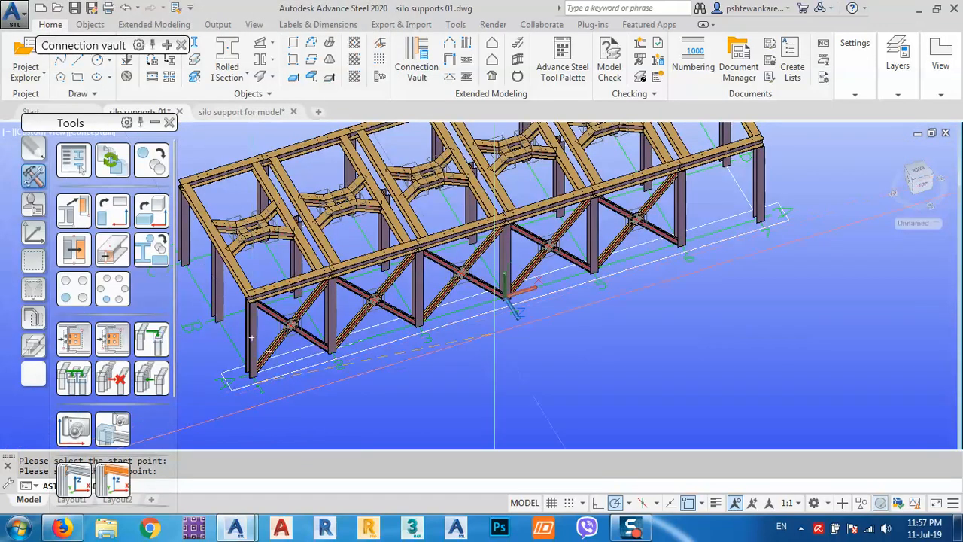
scroll(707, 267, up, 6)
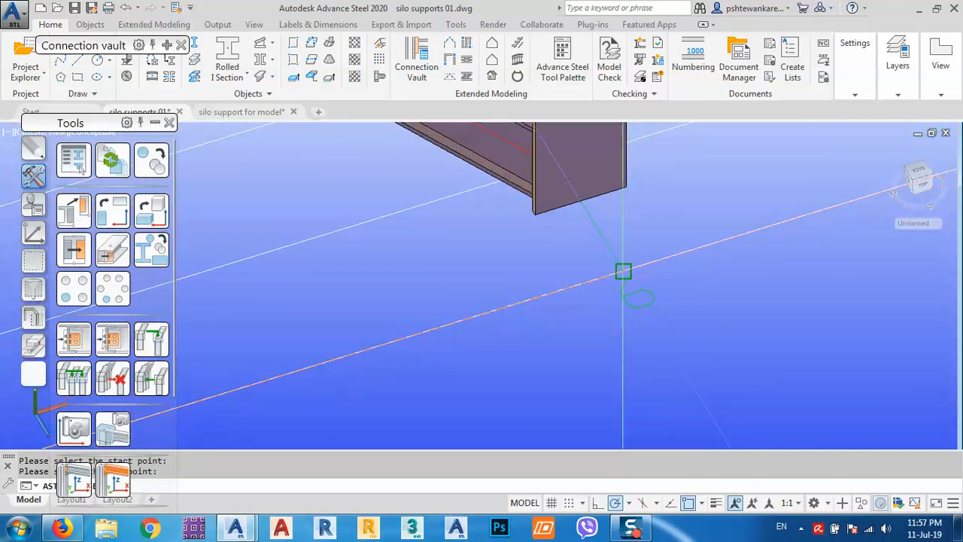
click(623, 270)
click(138, 36)
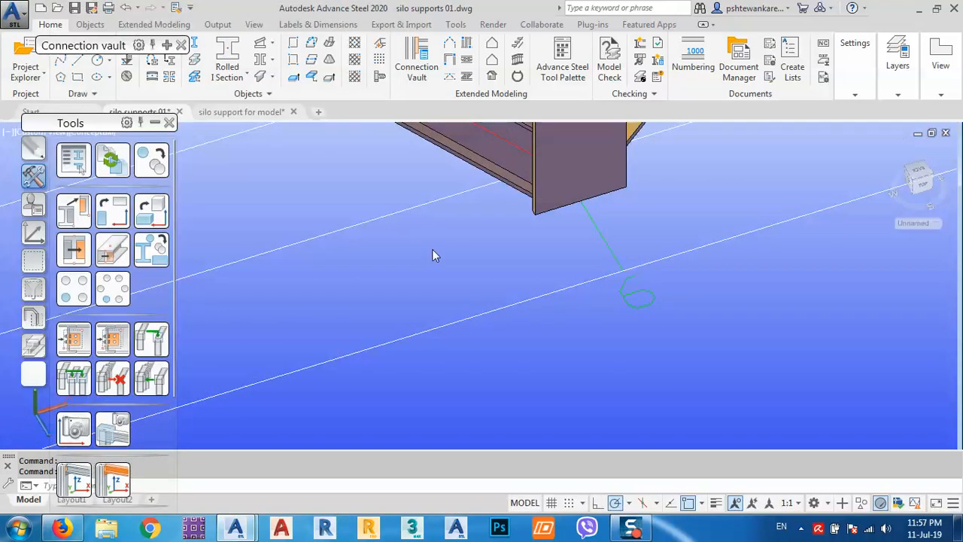
scroll(624, 301, down, 6)
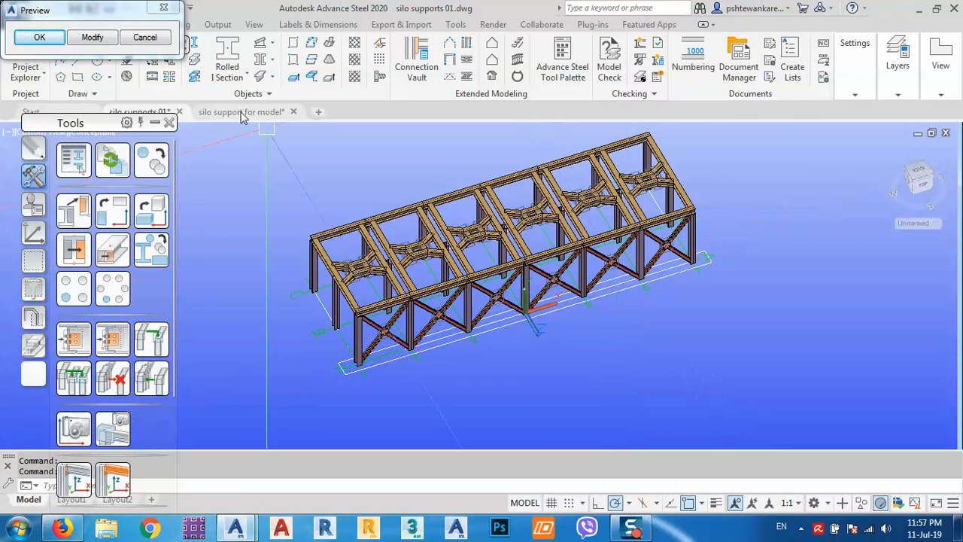
click(40, 38)
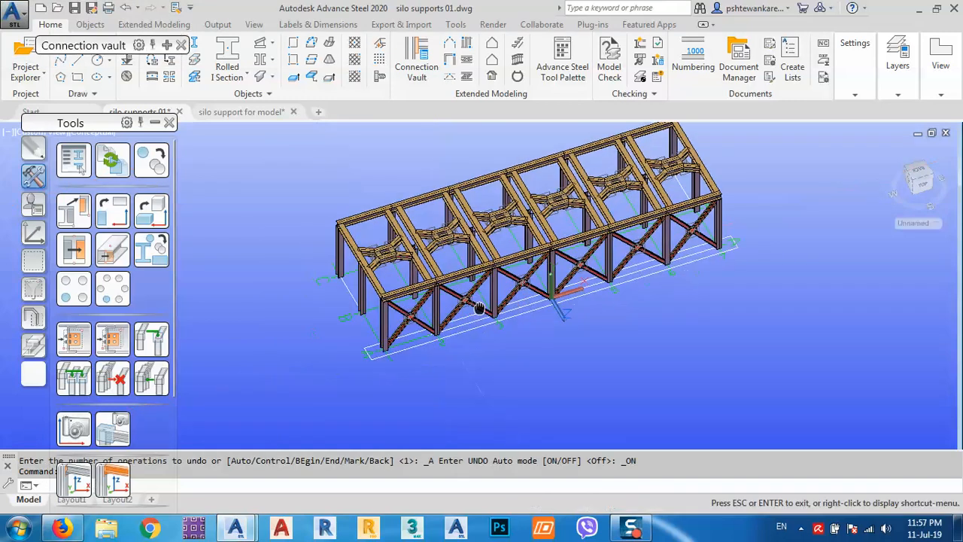
In a straight-on view of the frame side, select the bracing and connections in the first two bays from grid line 1
scroll(421, 329, up, 6)
middle_drag(405, 331, 516, 316)
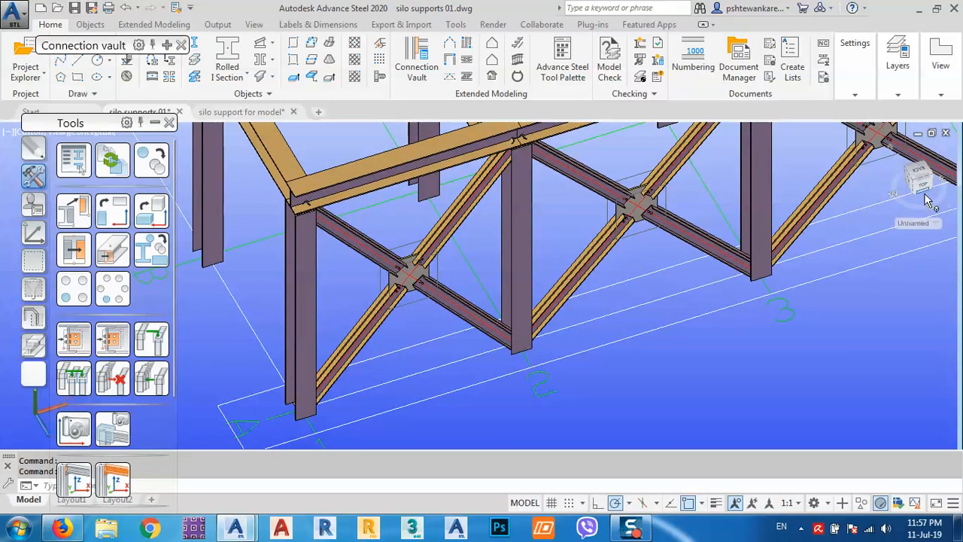
click(924, 188)
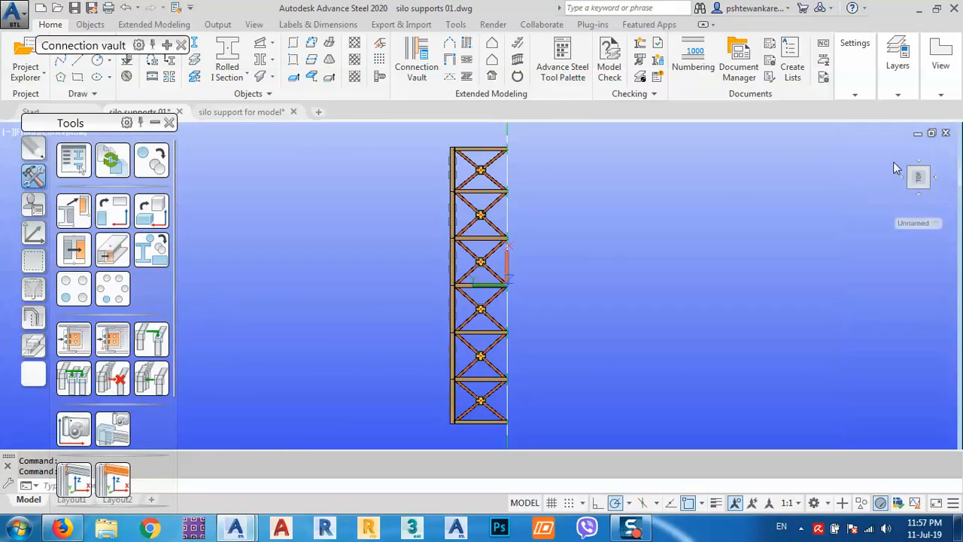
click(947, 155)
scroll(360, 289, up, 8)
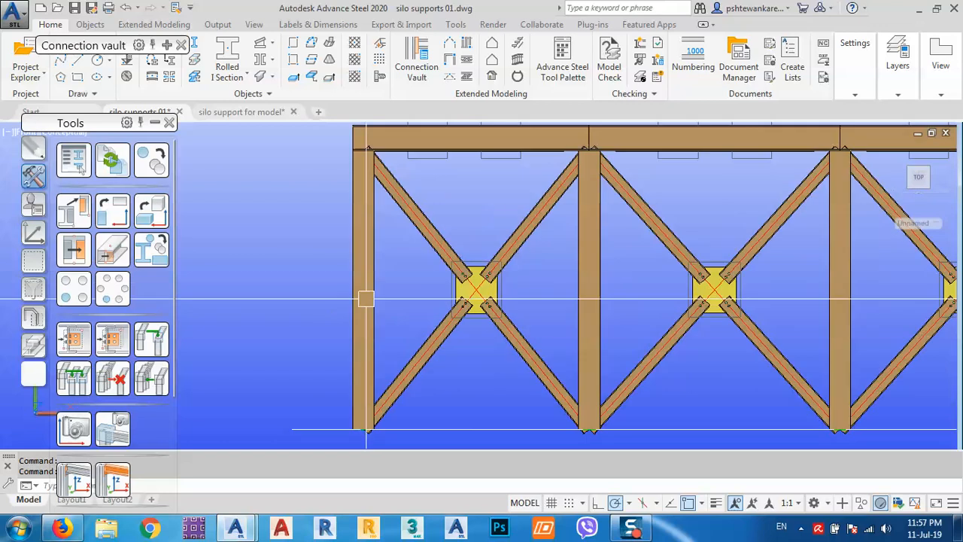
click(505, 360)
click(434, 236)
middle_drag(678, 313, 516, 301)
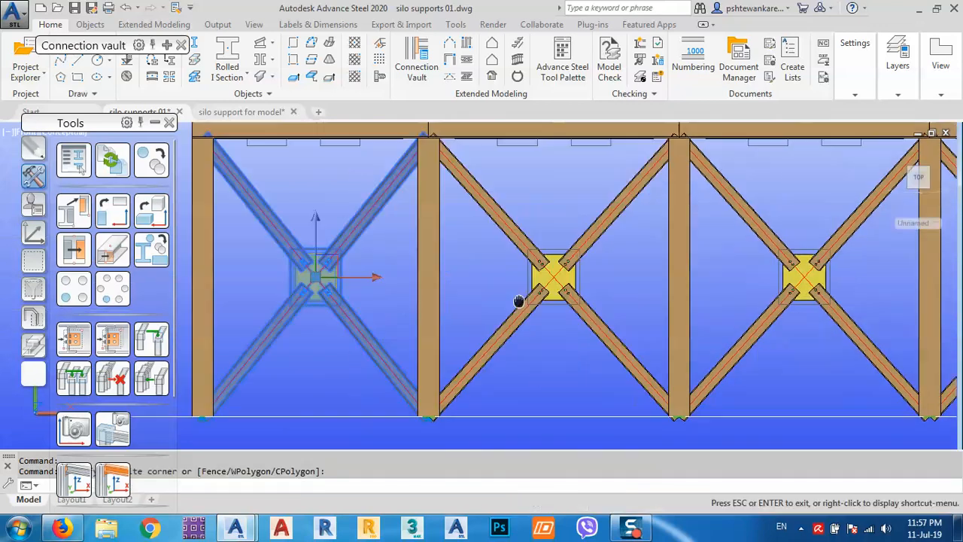
click(603, 360)
click(640, 237)
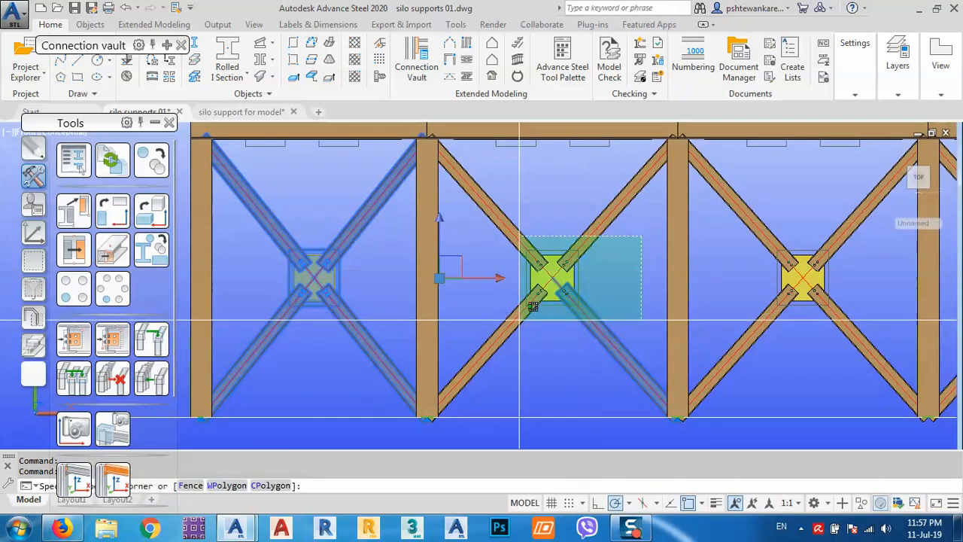
click(520, 322)
Add the cross bracing and connections of the remaining four bays to the selection
middle_drag(734, 293, 351, 300)
click(500, 236)
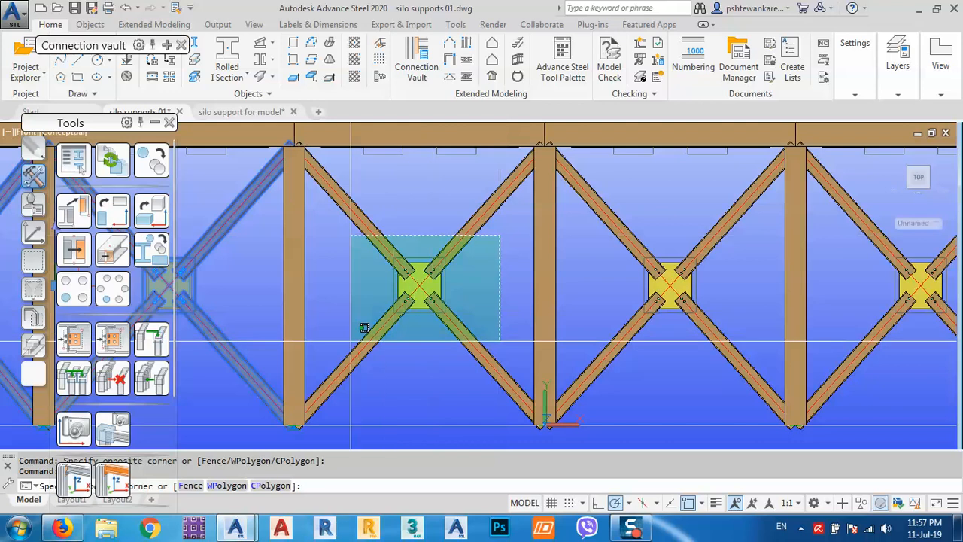
click(352, 340)
middle_drag(792, 297, 601, 298)
click(568, 228)
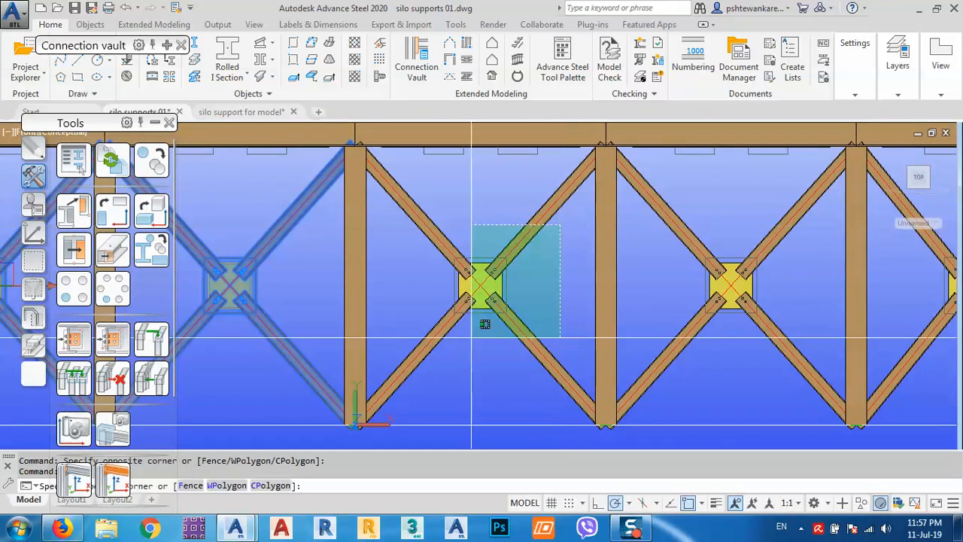
click(419, 350)
middle_drag(880, 268, 636, 271)
click(570, 250)
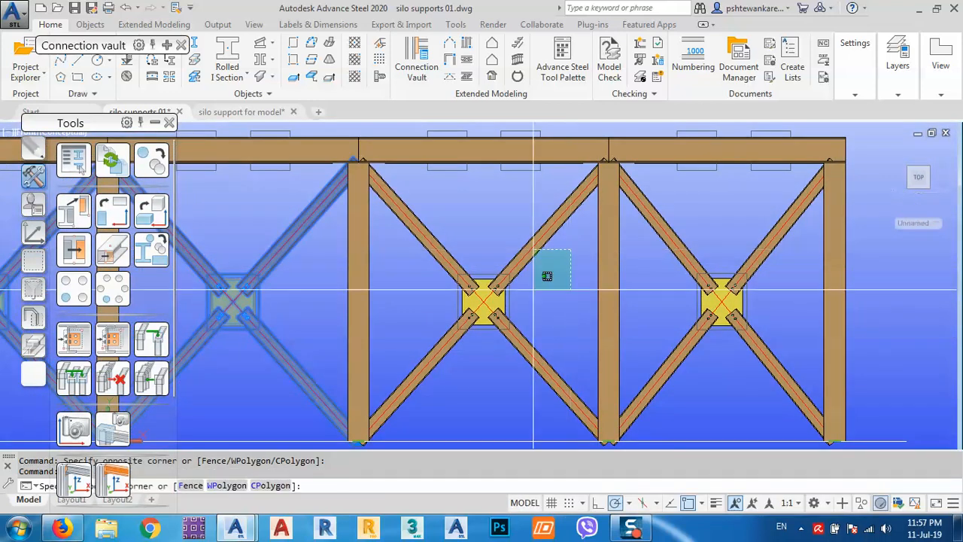
click(446, 338)
click(809, 250)
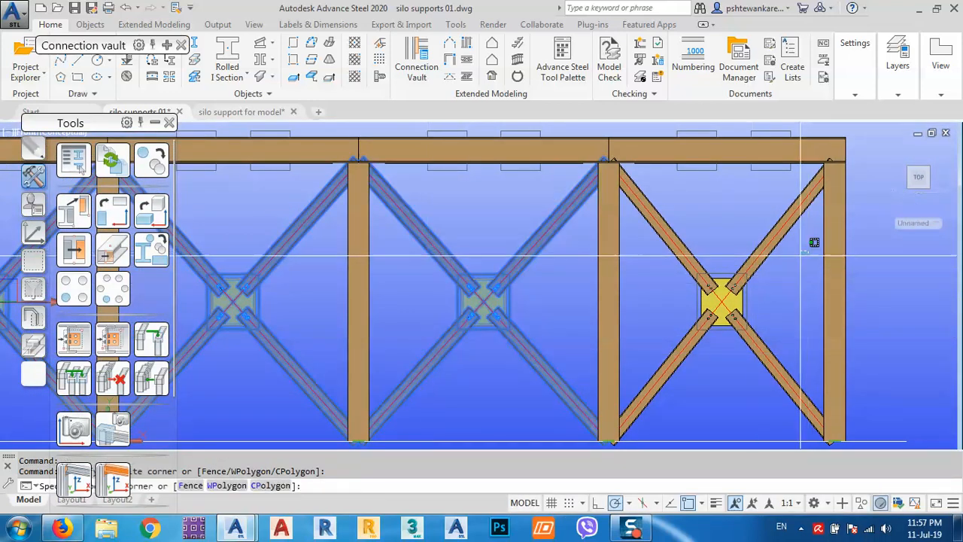
click(667, 351)
scroll(790, 214, down, 10)
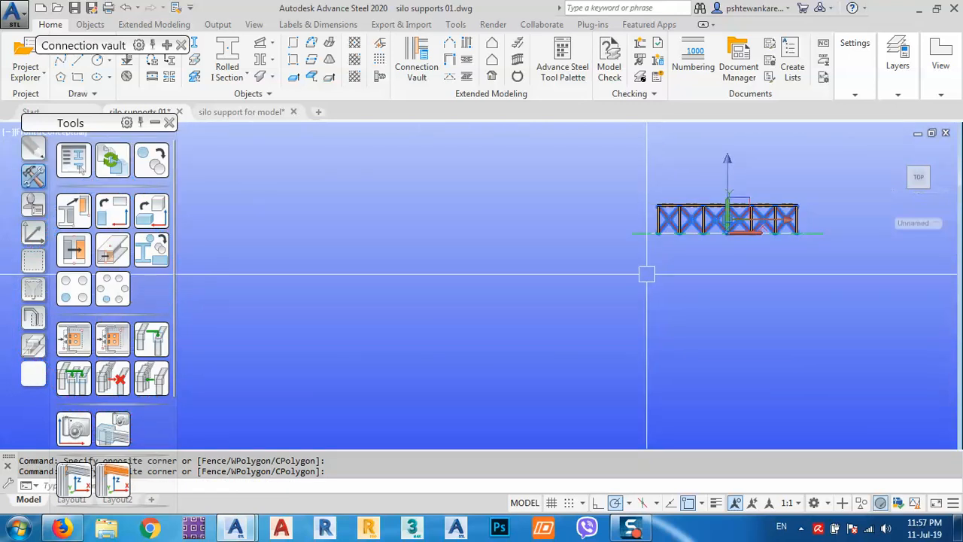
Copy the selected row A bracing twice to rows B and C, using a Z distance of -3150 picked from grid line A to B
shift+middle_drag(648, 294, 722, 361)
scroll(709, 248, up, 5)
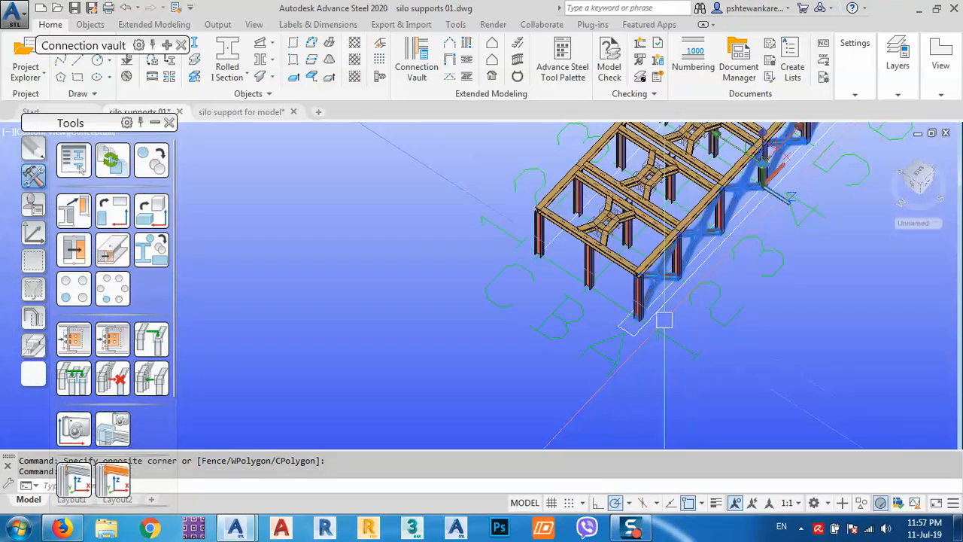
click(166, 163)
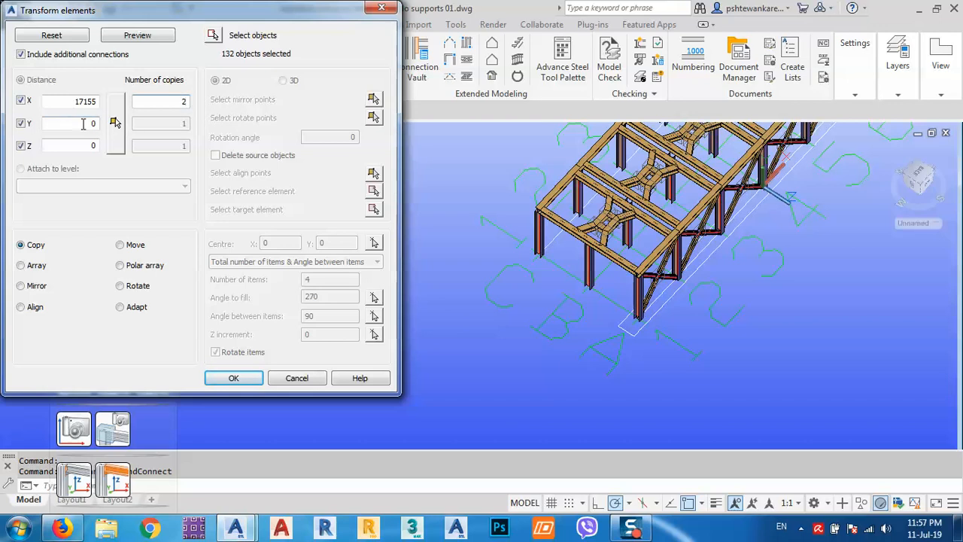
click(115, 122)
scroll(641, 240, up, 5)
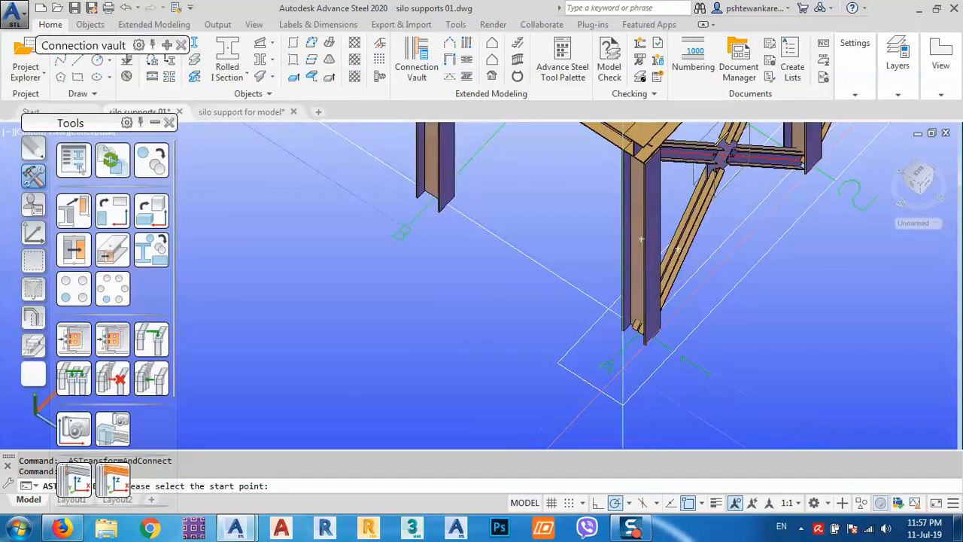
click(616, 357)
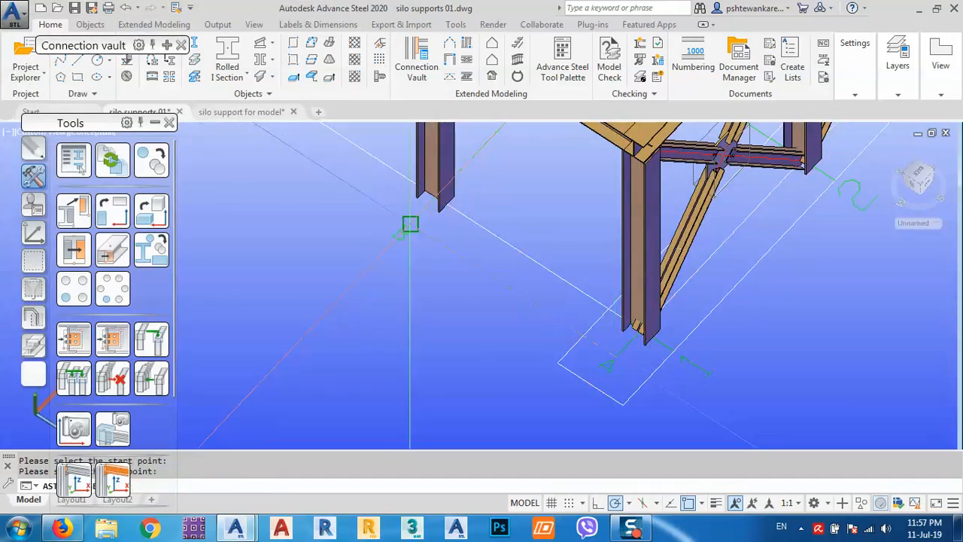
click(403, 226)
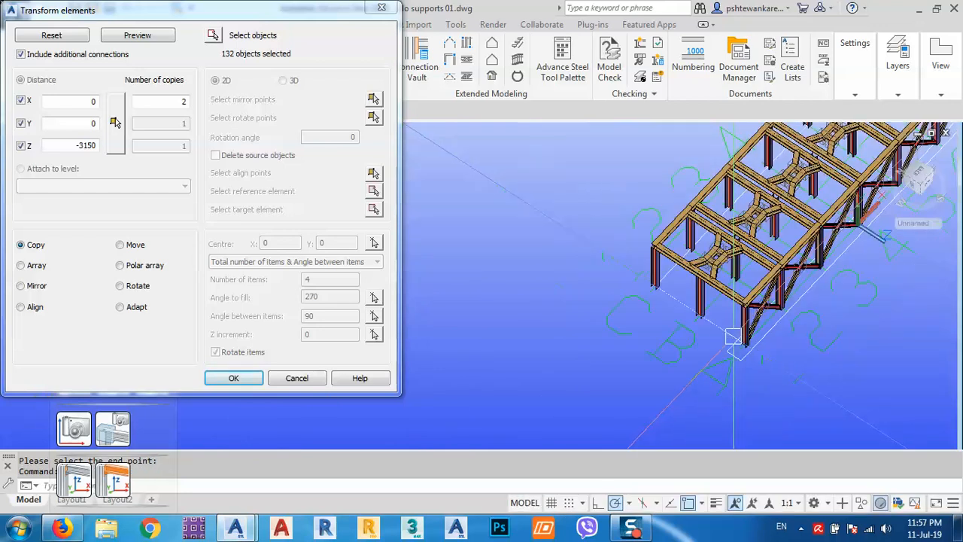
shift+middle_drag(746, 365, 693, 310)
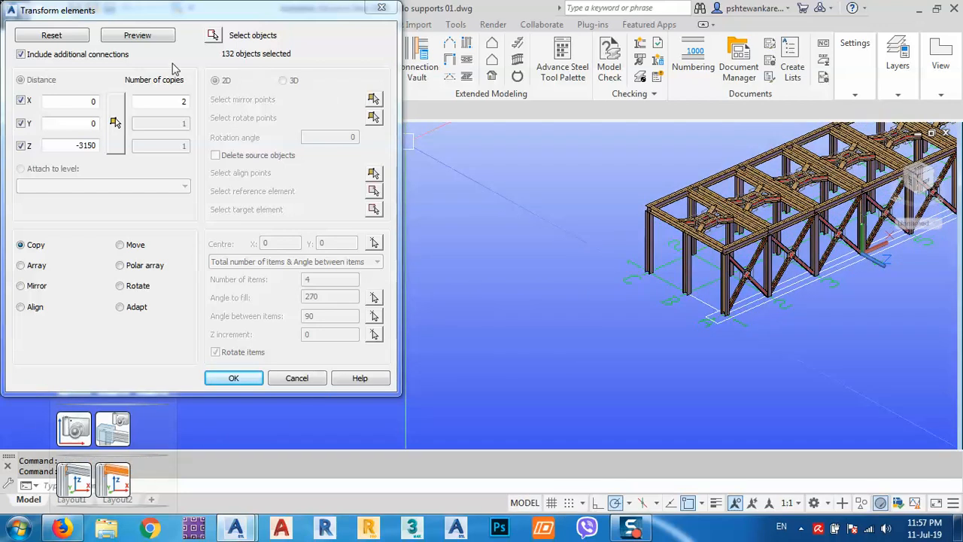
click(138, 36)
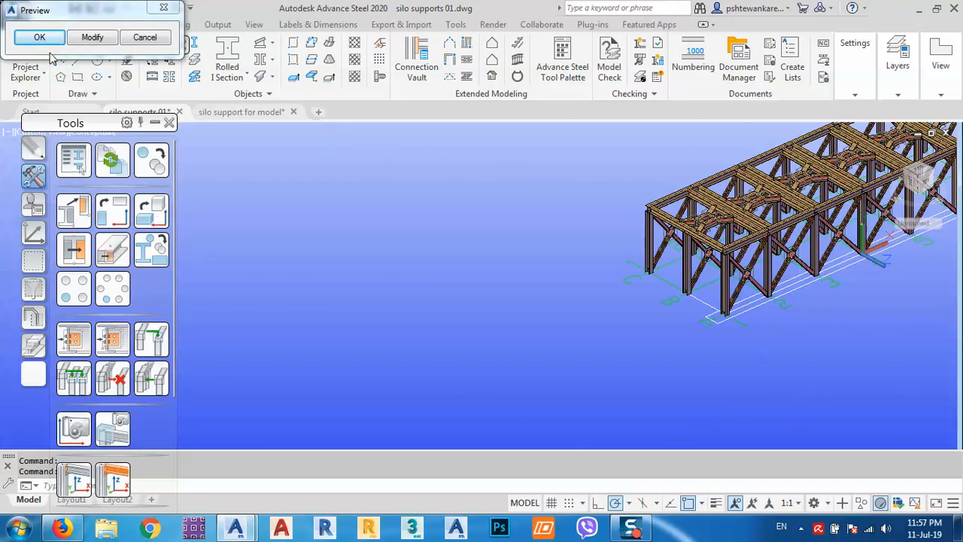
click(40, 38)
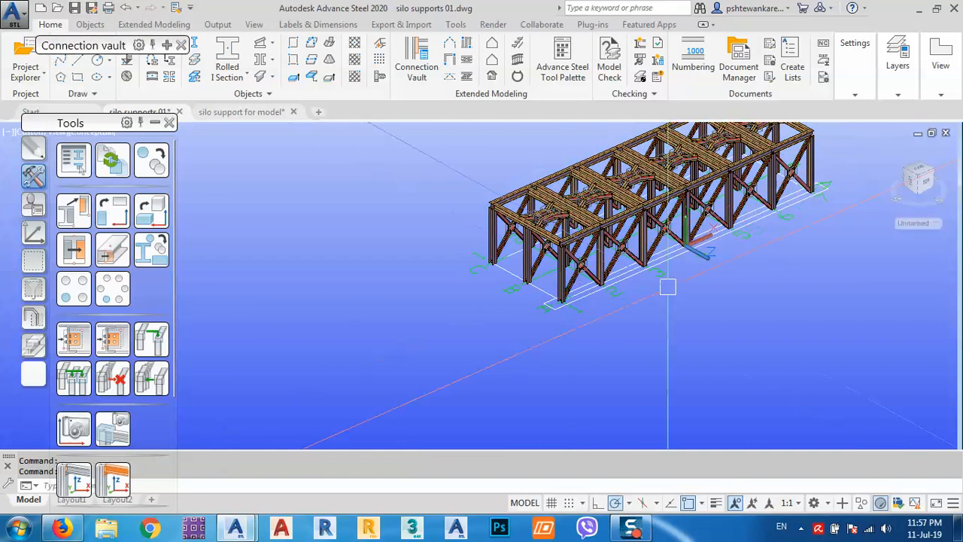
shift+middle_drag(827, 310, 694, 311)
scroll(685, 286, up, 5)
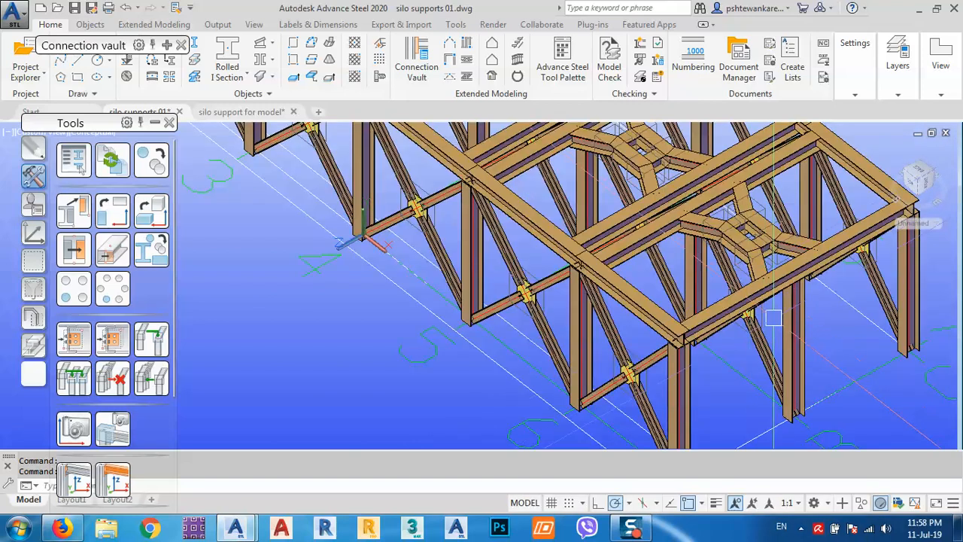
scroll(679, 398, down, 6)
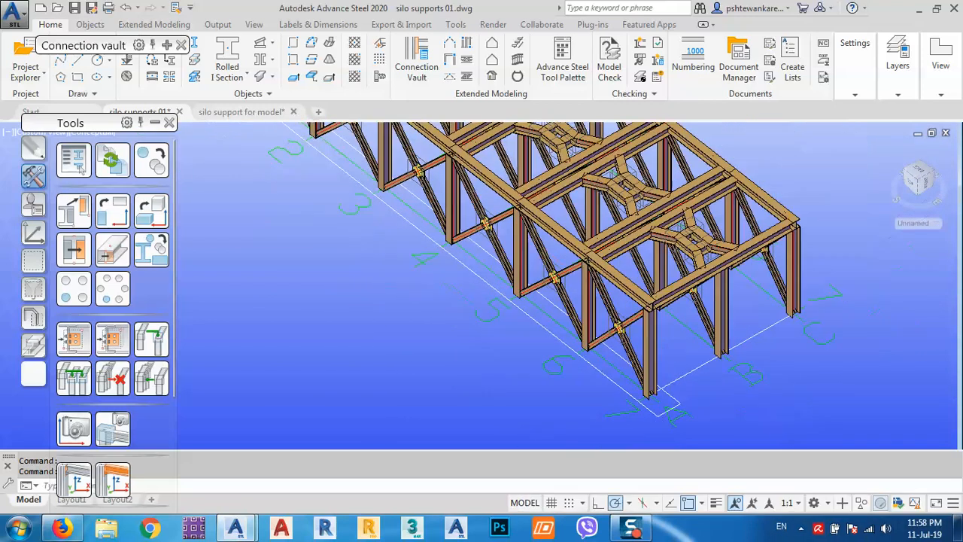
shift+middle_drag(696, 355, 613, 347)
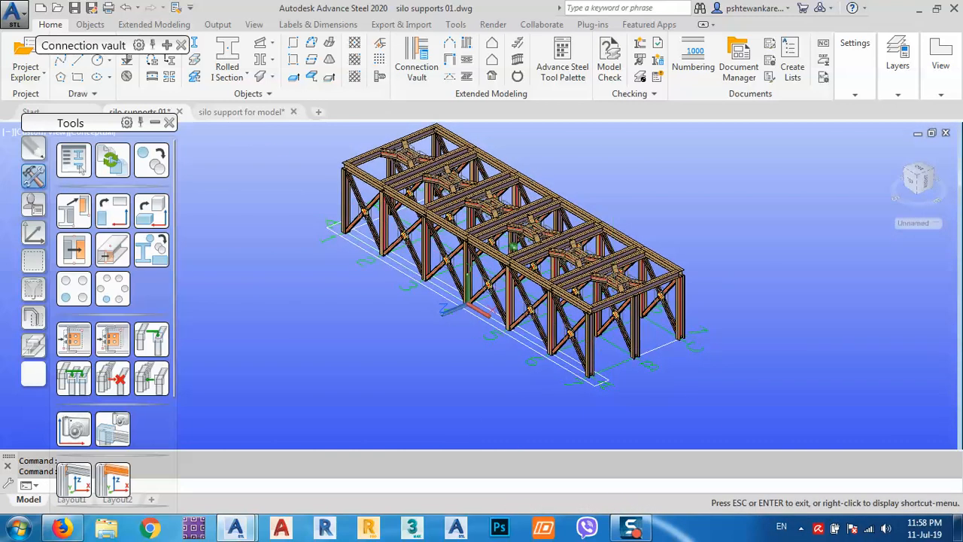
click(631, 530)
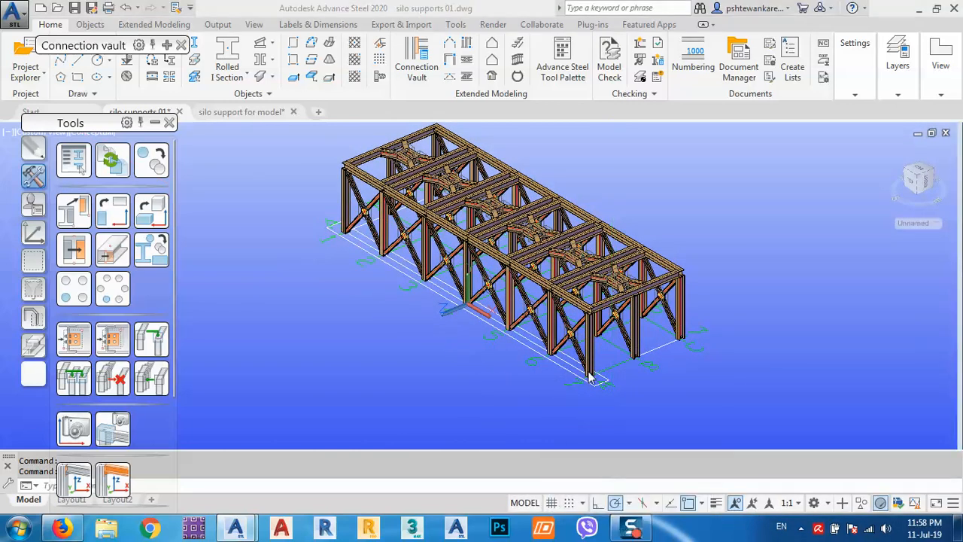
Switch to the silo support for model drawing and examine the stiffened column base plates in the isometric view
click(258, 116)
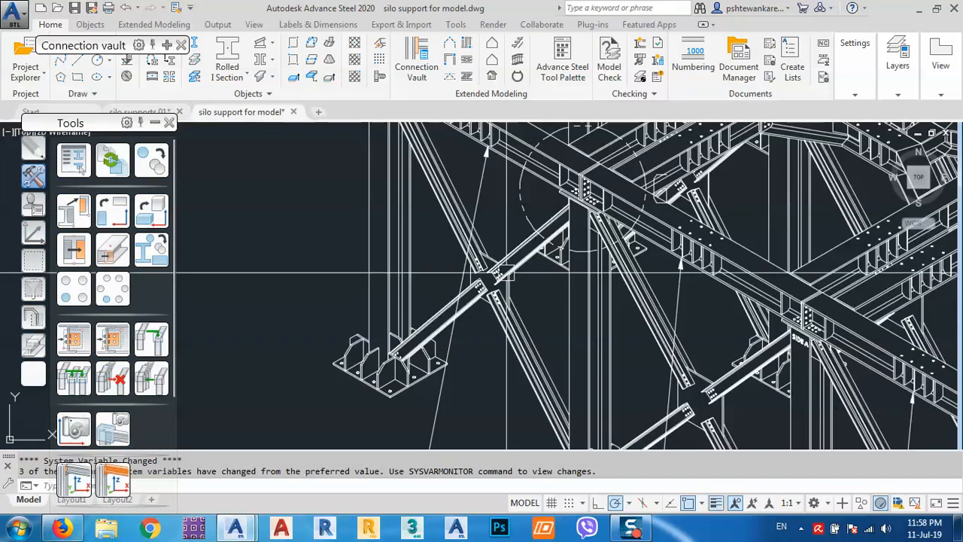
scroll(504, 275, down, 5)
scroll(669, 328, up, 3)
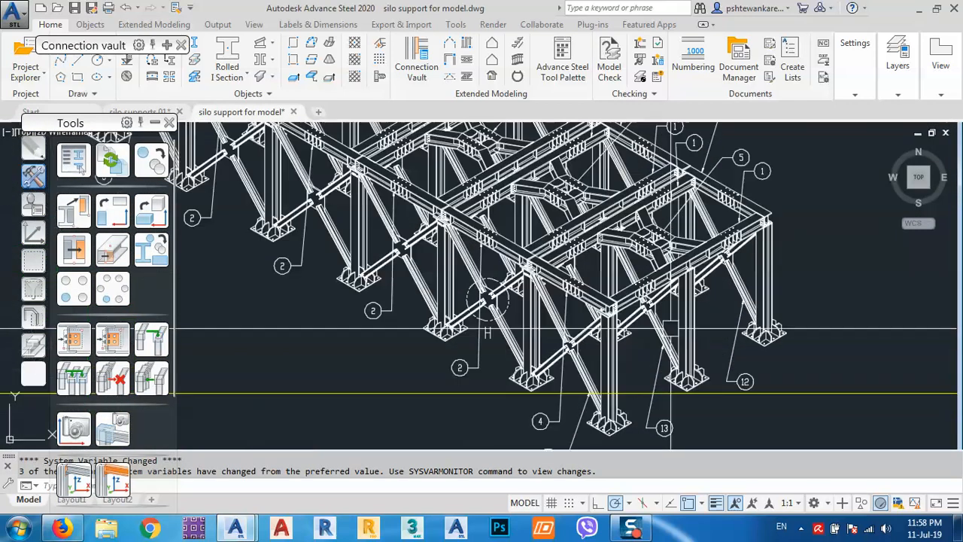
scroll(671, 328, up, 2)
scroll(625, 298, down, 2)
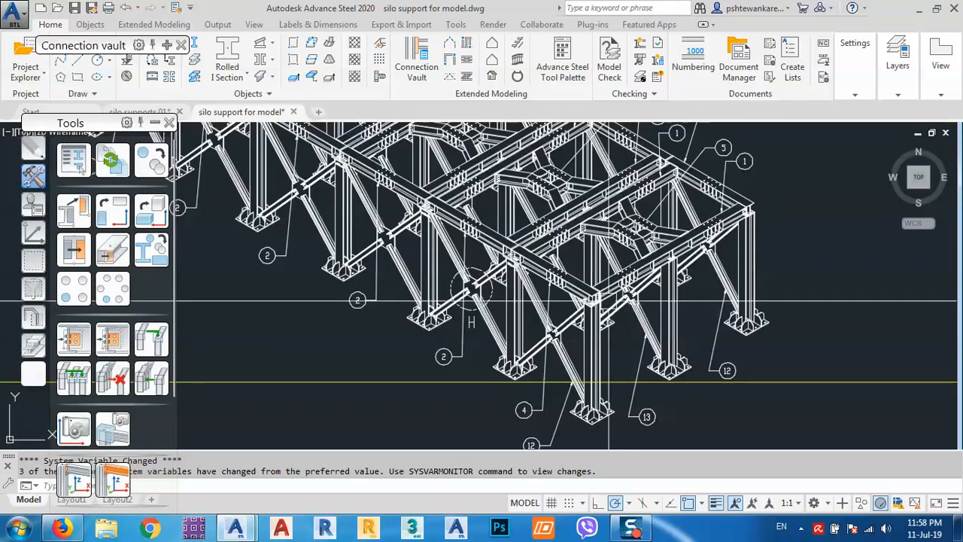
middle_drag(562, 307, 628, 312)
scroll(604, 290, down, 2)
scroll(591, 340, up, 2)
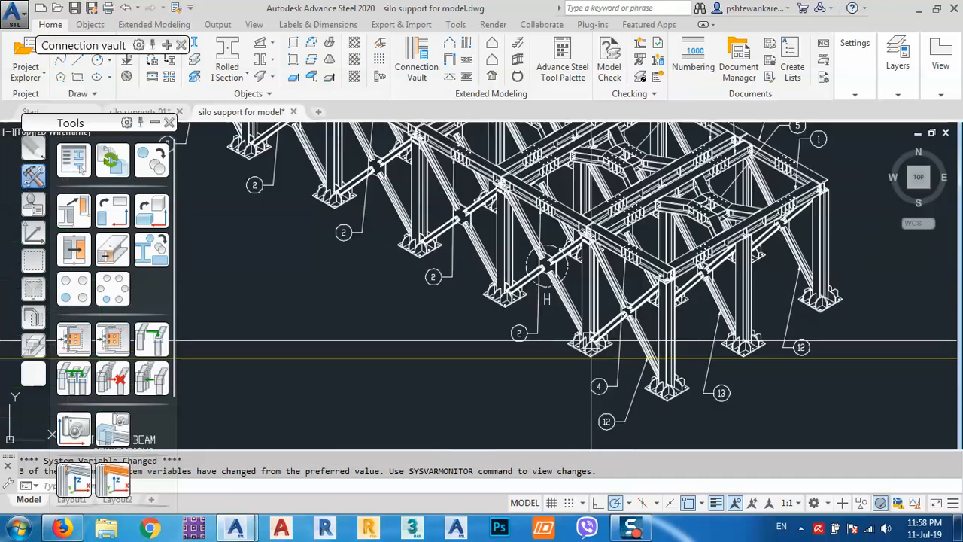
scroll(590, 340, up, 4)
scroll(704, 348, down, 4)
middle_drag(707, 376, 605, 349)
scroll(630, 356, up, 6)
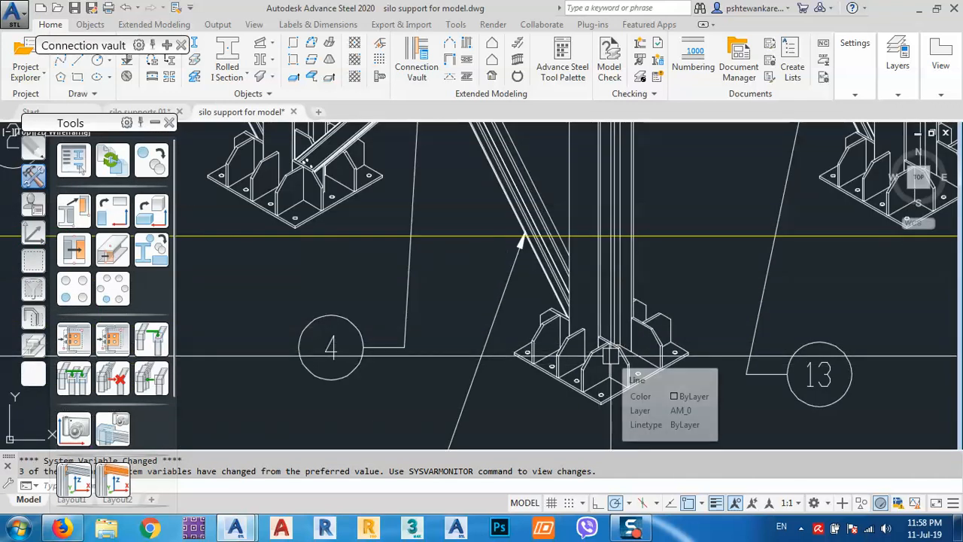
middle_drag(447, 235, 710, 308)
middle_drag(570, 221, 576, 254)
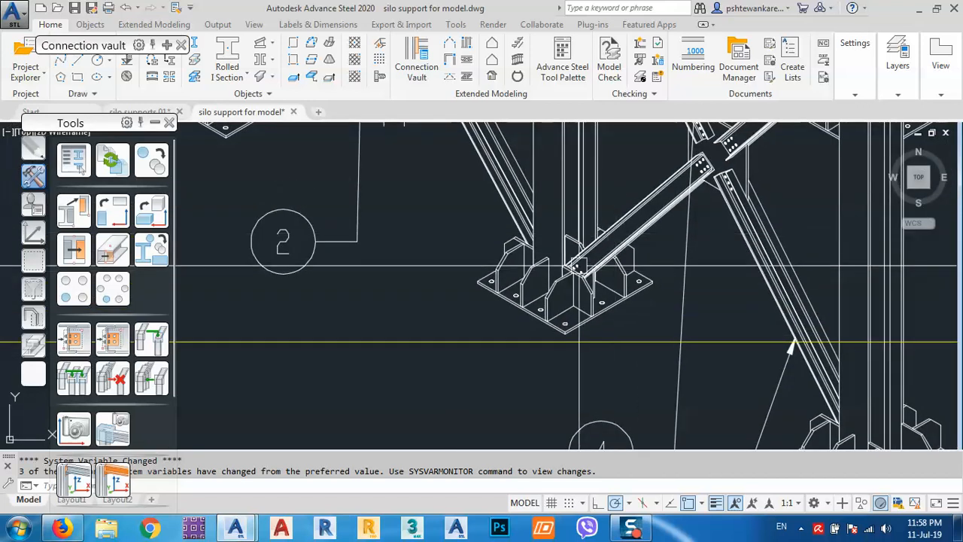
scroll(543, 250, down, 5)
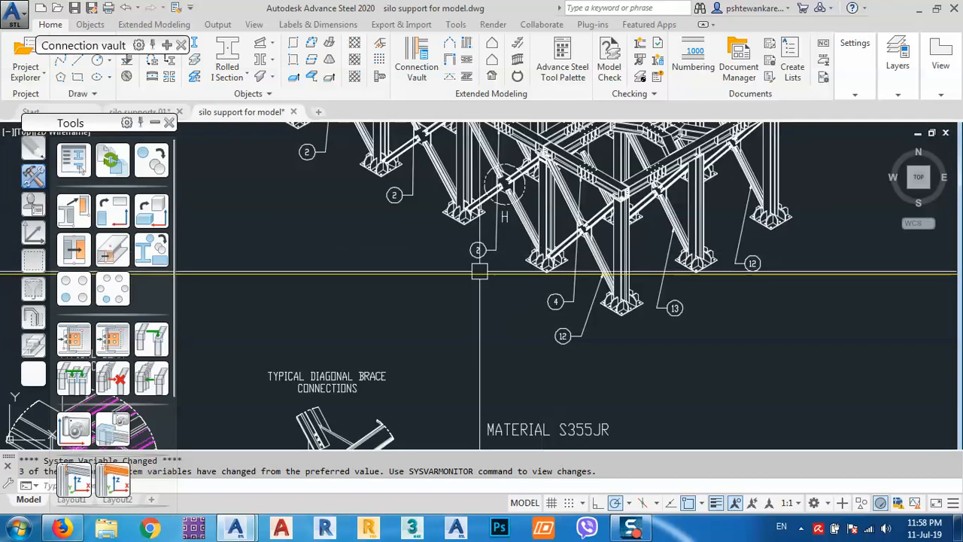
Measure the base plate's thickness in the section view with a temporary aligned dimension
scroll(474, 272, down, 4)
middle_drag(421, 283, 624, 286)
scroll(602, 286, down, 4)
scroll(564, 194, up, 7)
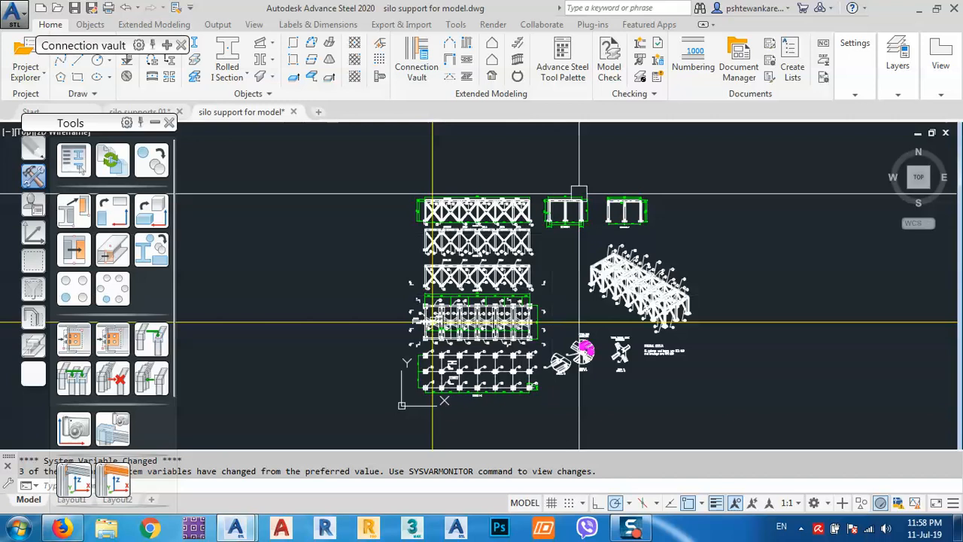
scroll(480, 291, up, 12)
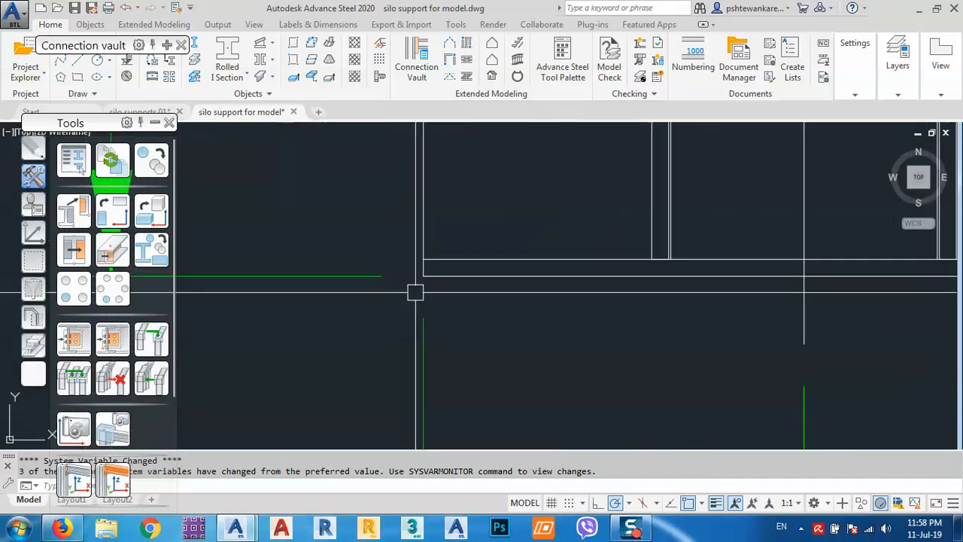
text(dal)
key(Return)
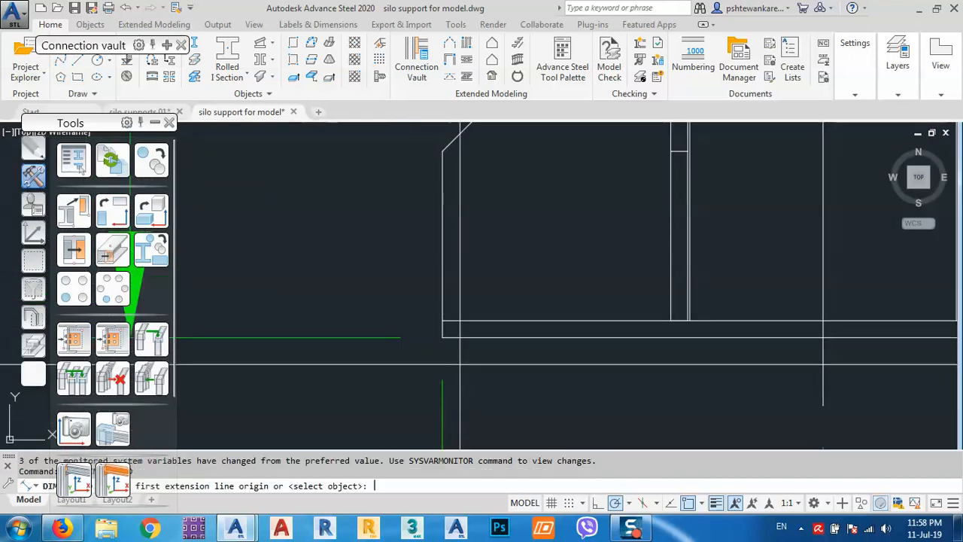
click(442, 321)
click(443, 337)
scroll(478, 324, down, 6)
scroll(469, 324, down, 2)
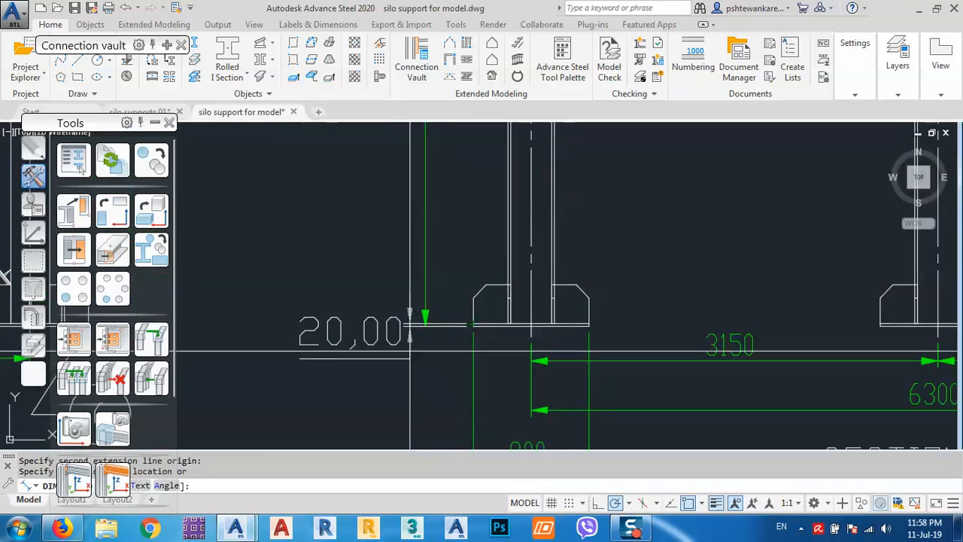
scroll(413, 287, down, 4)
middle_drag(417, 292, 474, 207)
In the base plan, add an aligned dimension from the column's upper flange to the upper edge of the base plate marked 6
scroll(474, 210, down, 6)
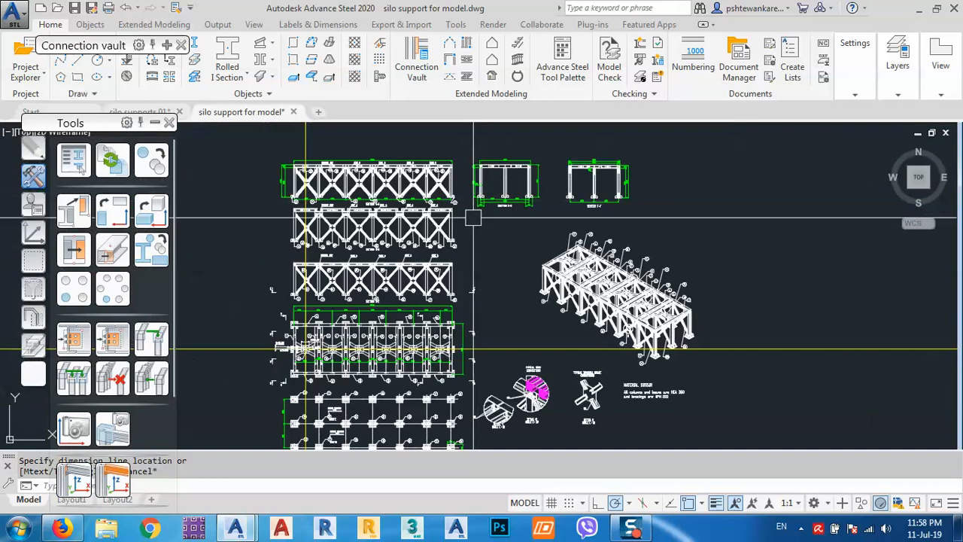
middle_drag(442, 346, 417, 252)
scroll(417, 254, up, 10)
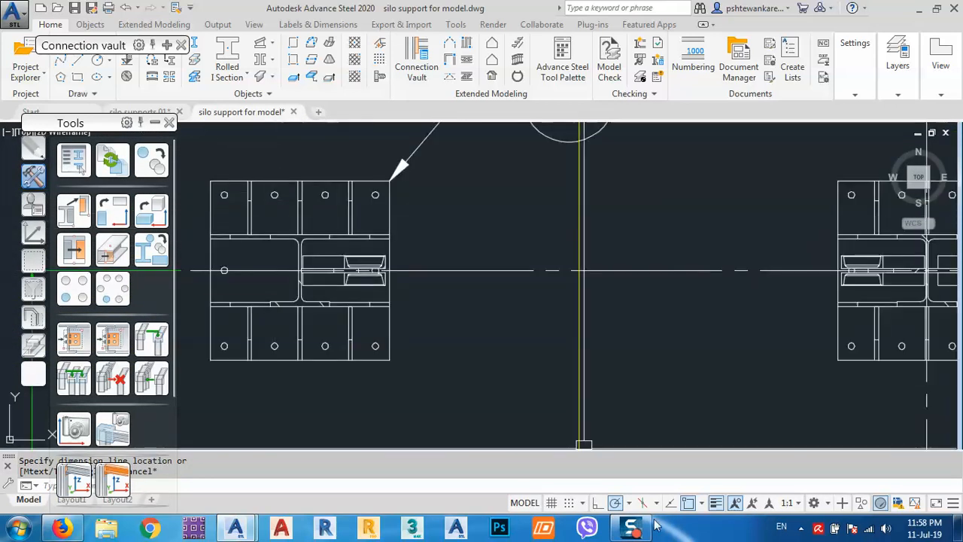
middle_drag(281, 244, 332, 308)
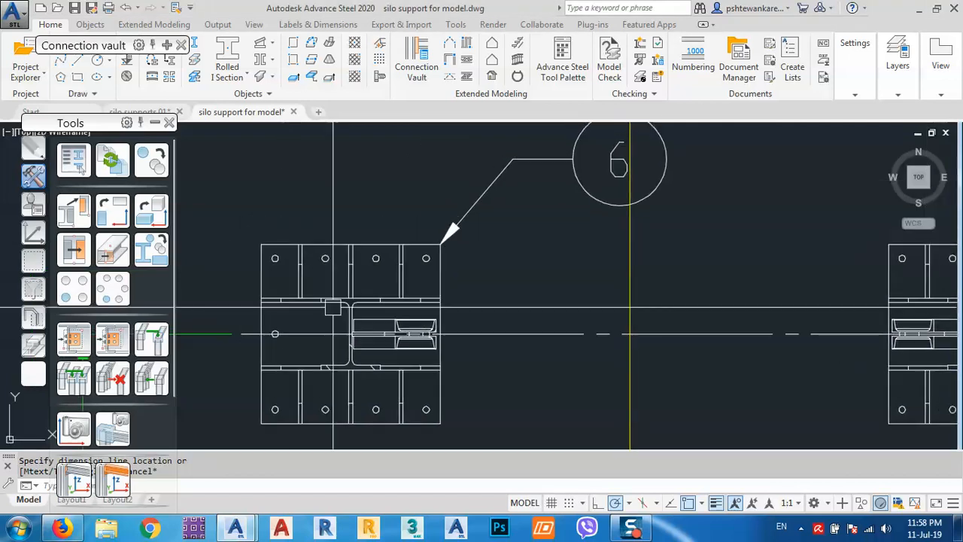
text(im)
key(Return)
scroll(339, 297, up, 3)
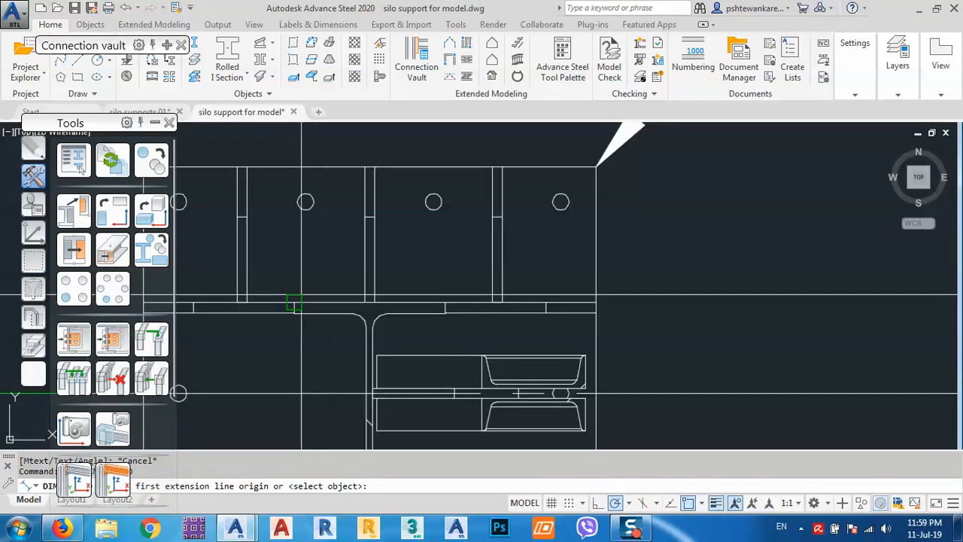
click(294, 303)
click(294, 167)
scroll(294, 166, down, 5)
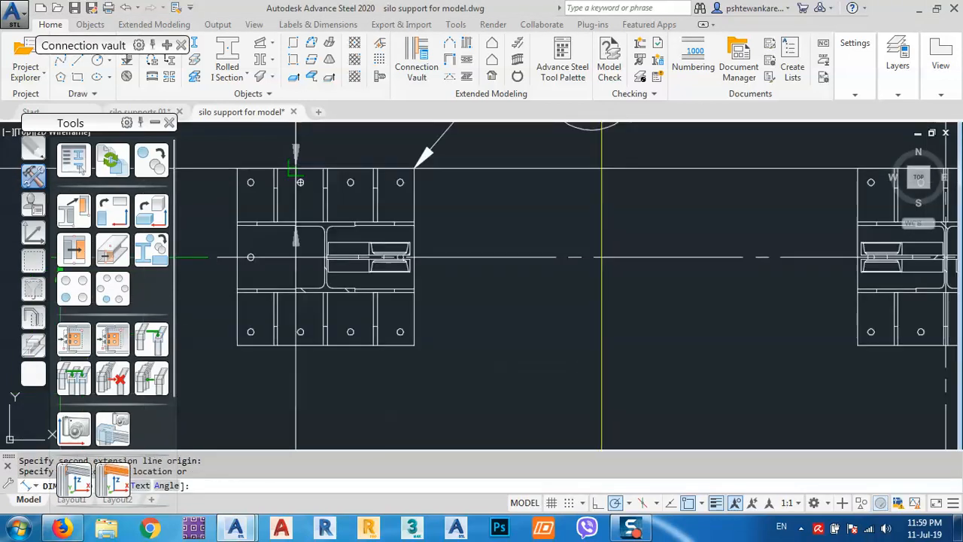
middle_drag(429, 186, 436, 316)
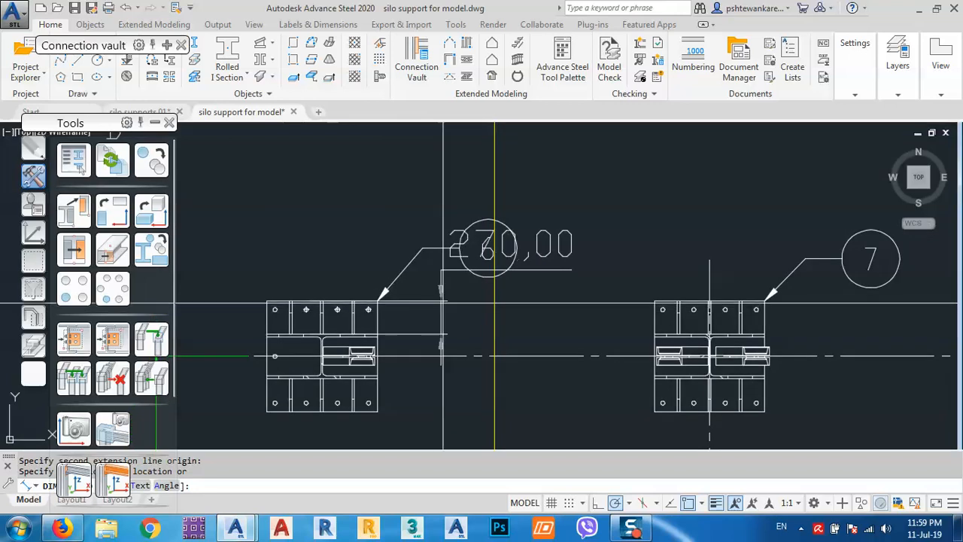
click(447, 302)
Add an aligned dimension from the column's lower flange to the lower edge of the same base plate
middle_drag(375, 394, 670, 256)
scroll(400, 319, up, 5)
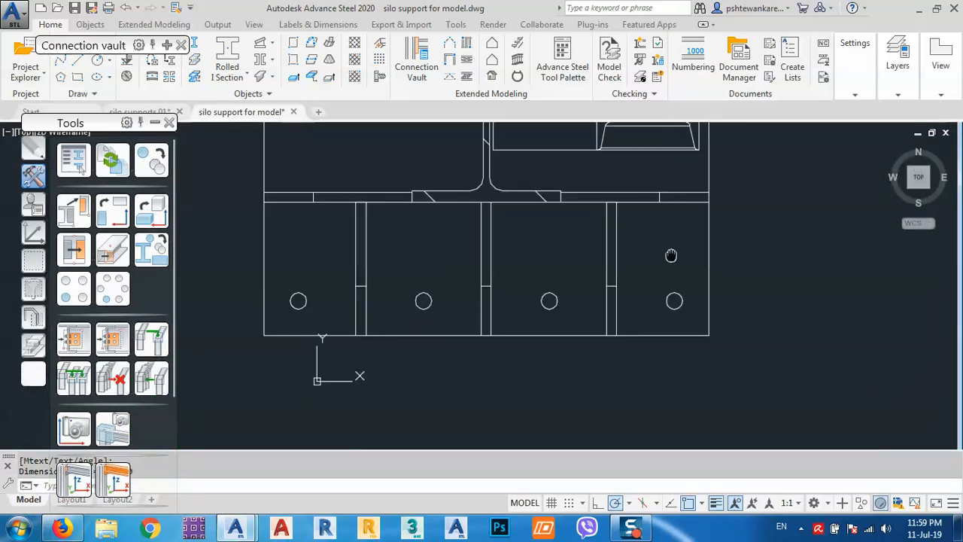
key(Return)
click(560, 201)
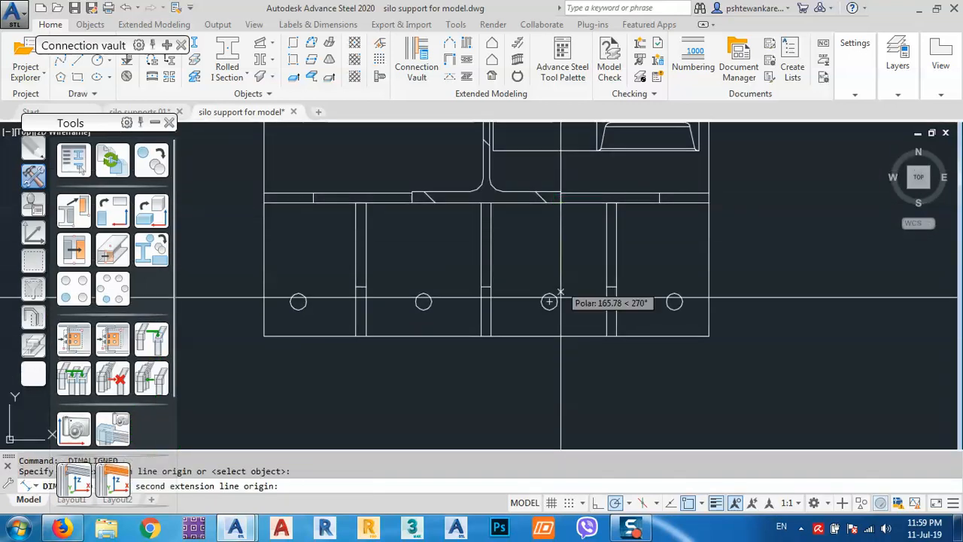
click(560, 336)
scroll(543, 325, down, 4)
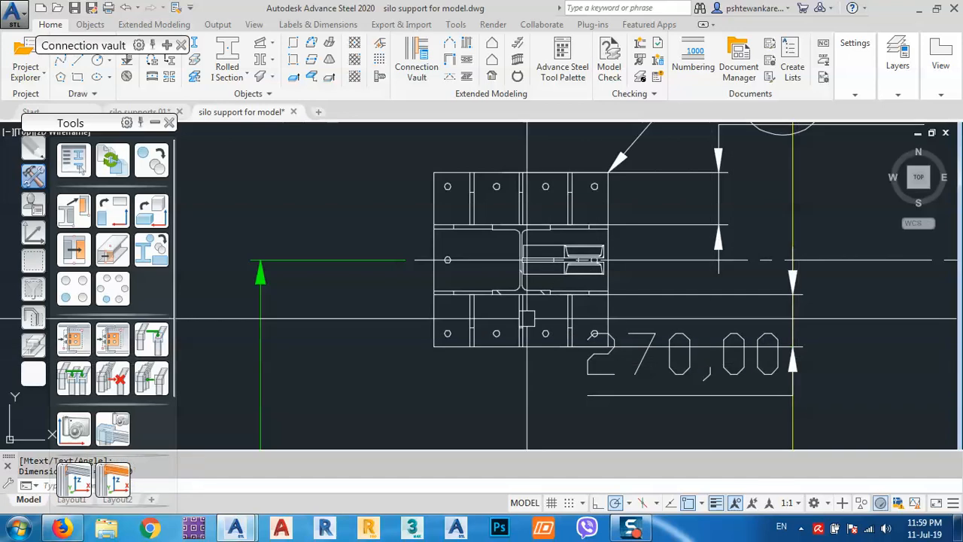
Dimension the horizontal distance from the column flange's left end to the base plate's left edge with an aligned dimension
key(Return)
scroll(527, 322, up, 4)
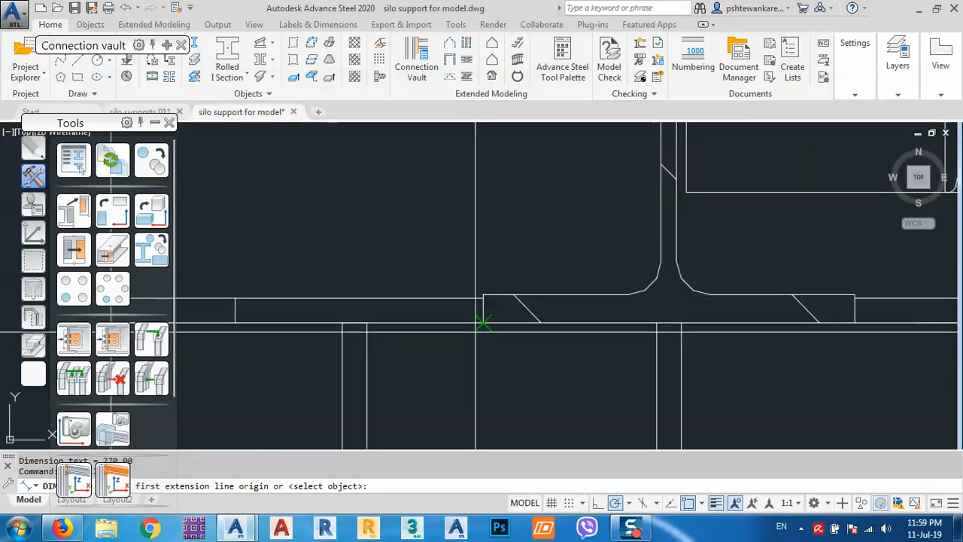
click(484, 322)
scroll(481, 319, down, 3)
click(446, 317)
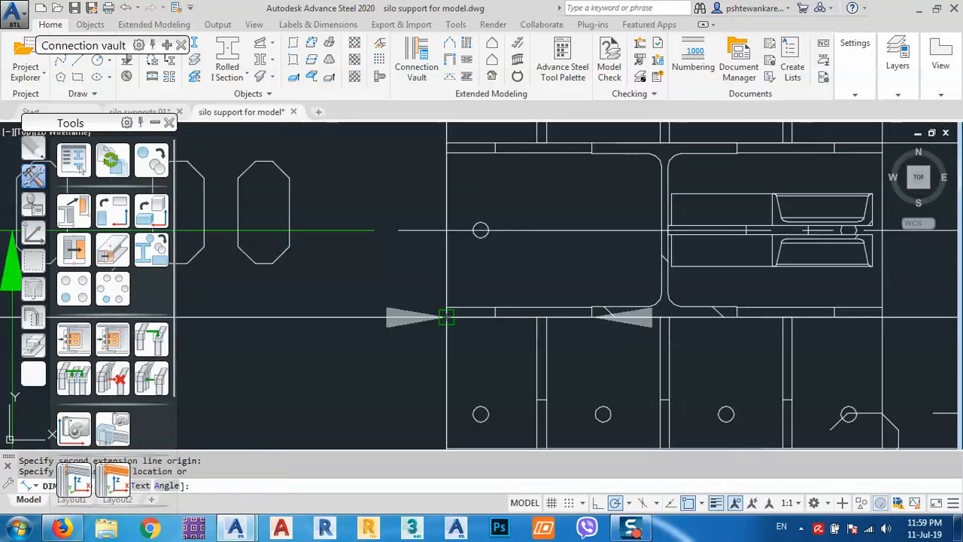
scroll(446, 319, down, 5)
click(447, 350)
middle_drag(444, 373, 410, 330)
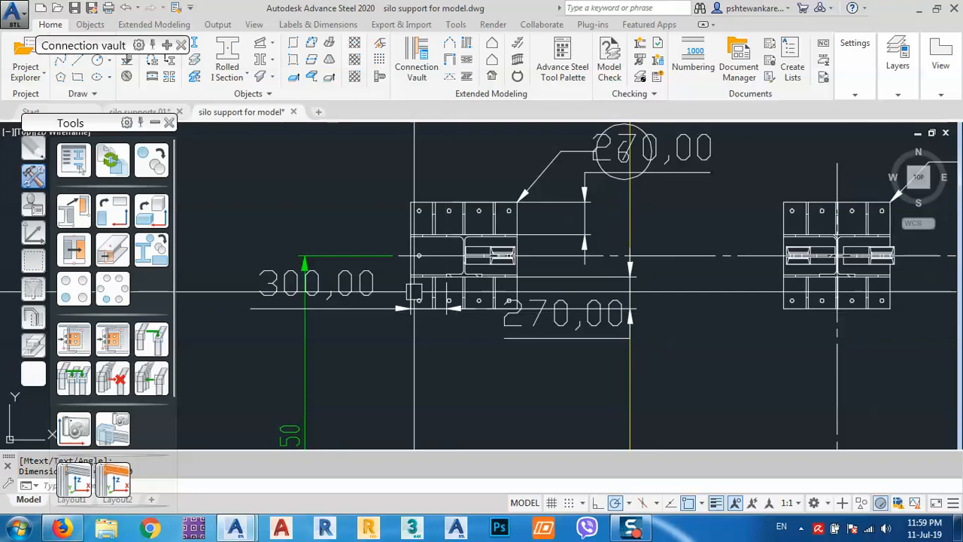
Switch to the silo supports 01 model and insert a base plate connection on the corner column at grid A-7, without an additional concrete object
drag(95, 126, 87, 153)
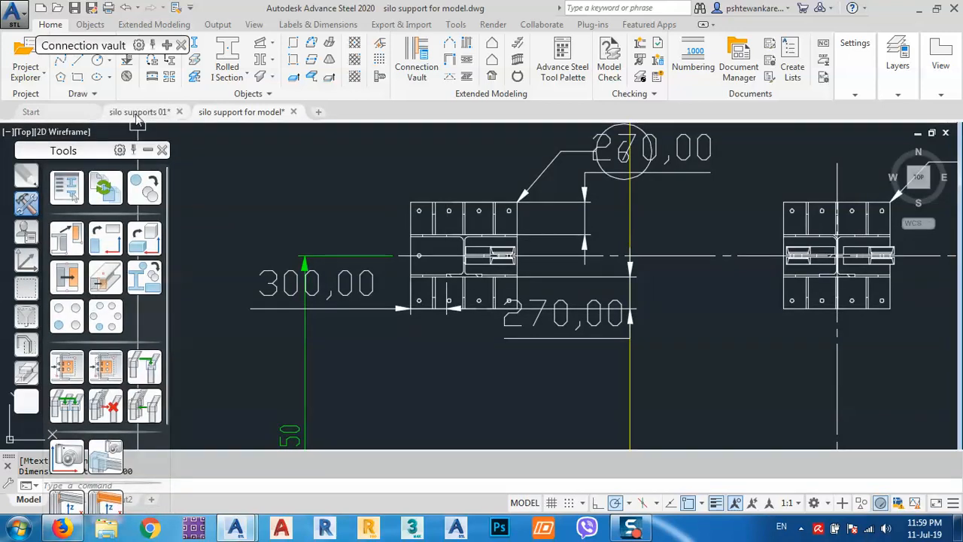
click(138, 116)
middle_drag(433, 307, 389, 248)
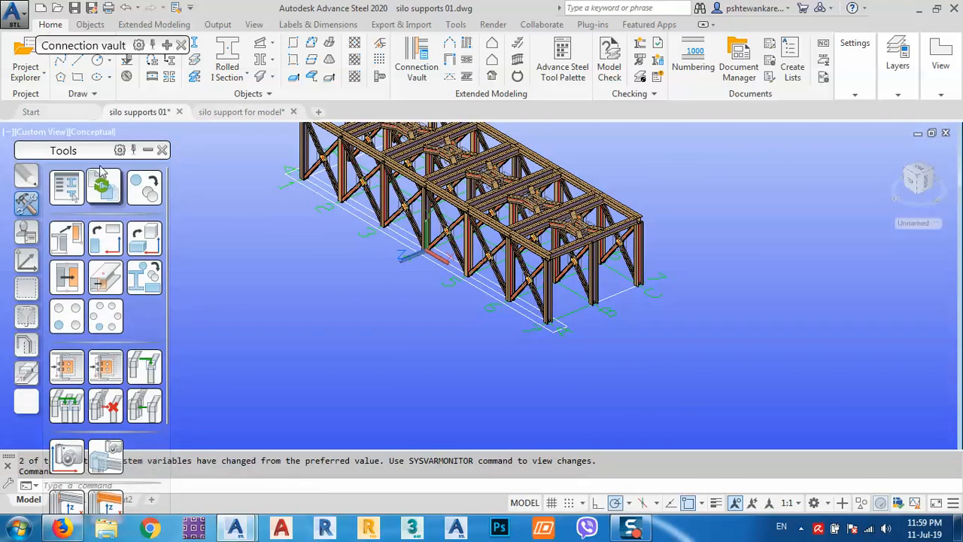
mouse_move(166, 46)
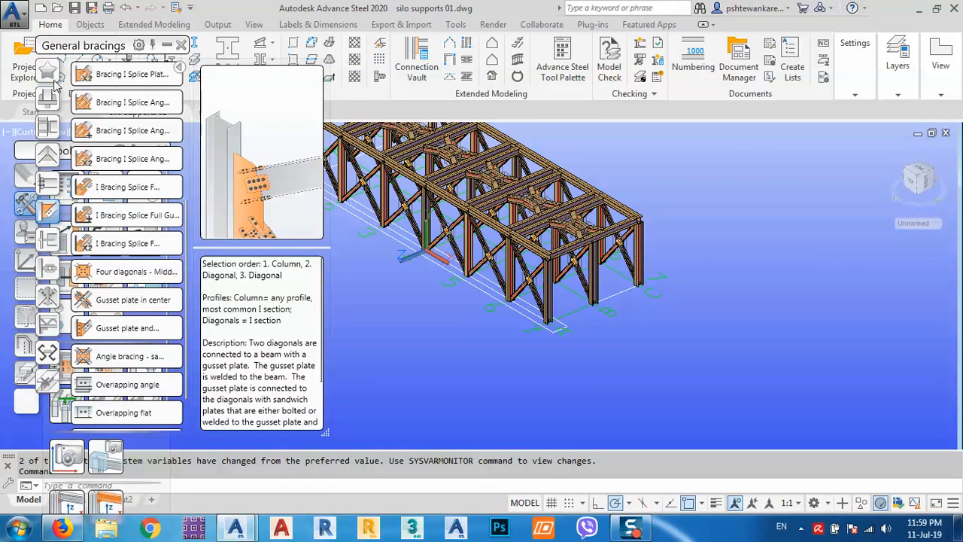
click(51, 95)
click(110, 81)
scroll(549, 317, up, 6)
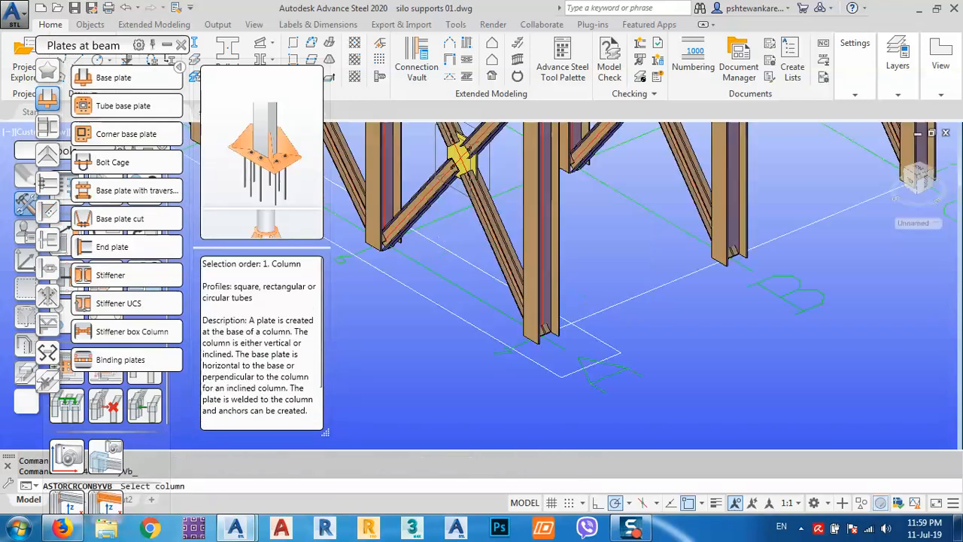
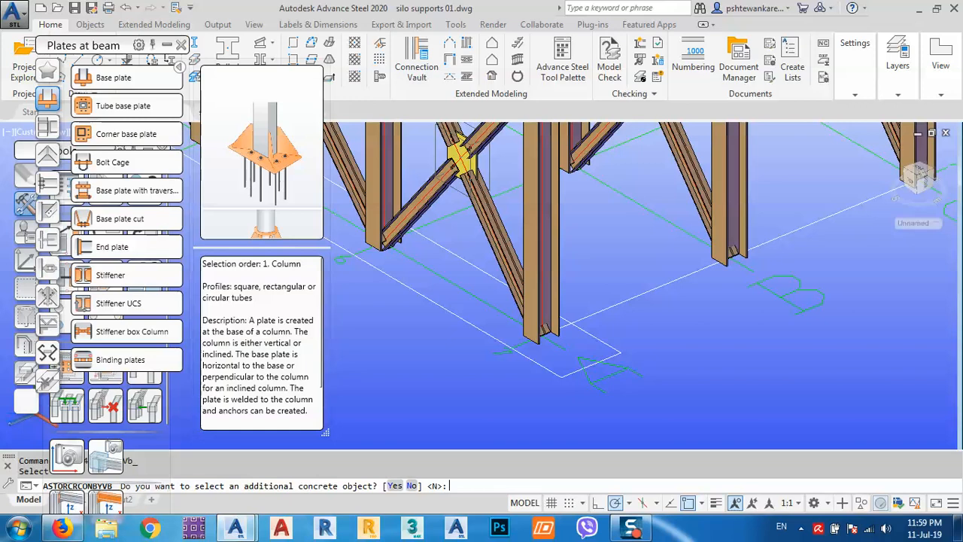
key(Return)
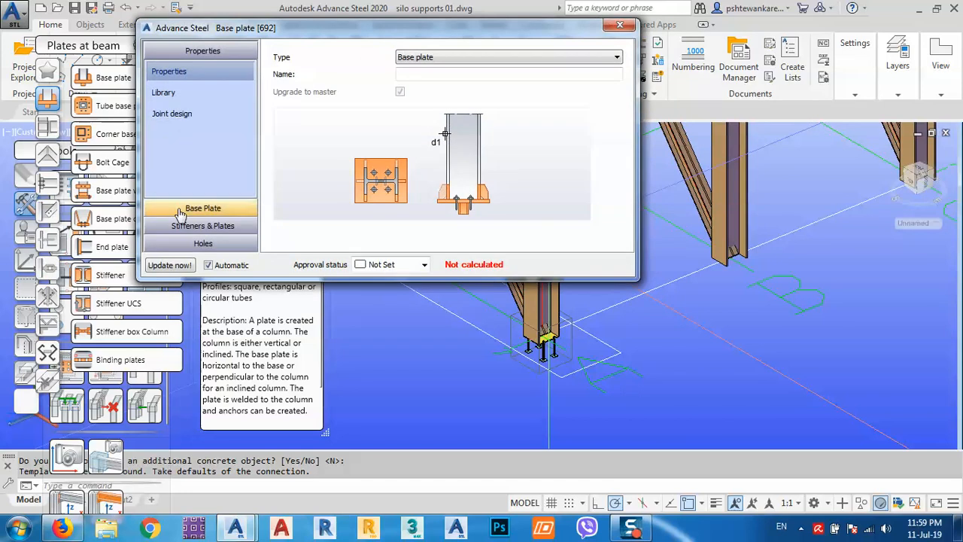
Set the base plate's thickness to 20 mm, turn off equal projections, and set projections 1 and 2 to 270 mm
click(181, 210)
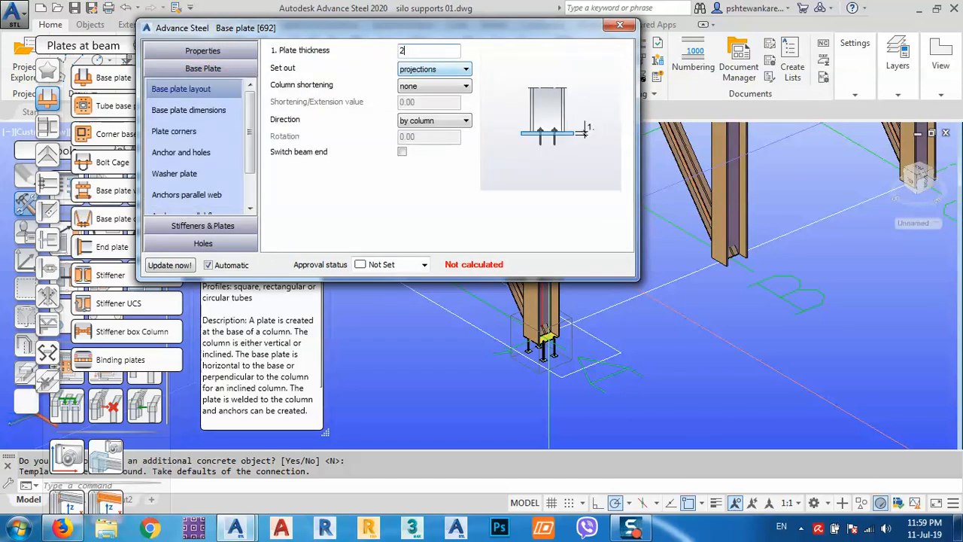
key(Return)
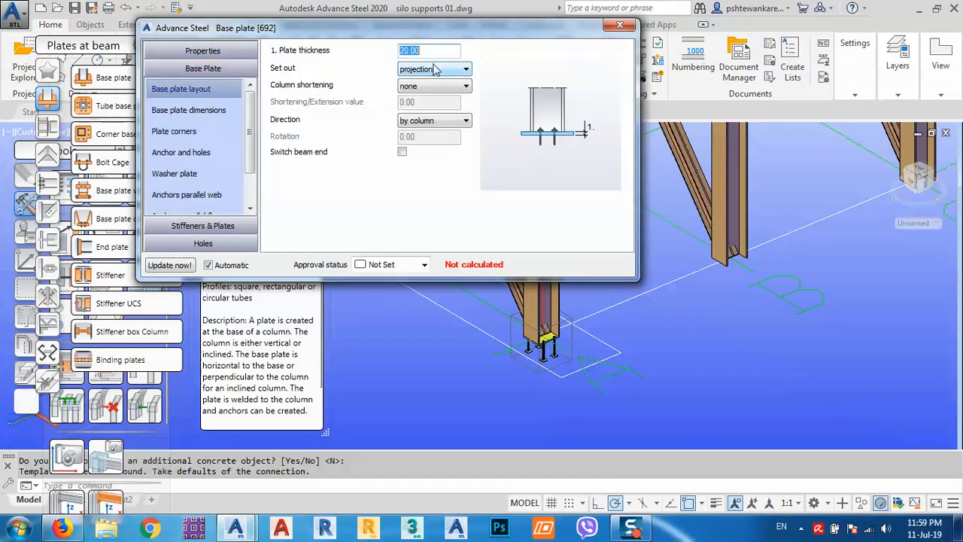
click(189, 110)
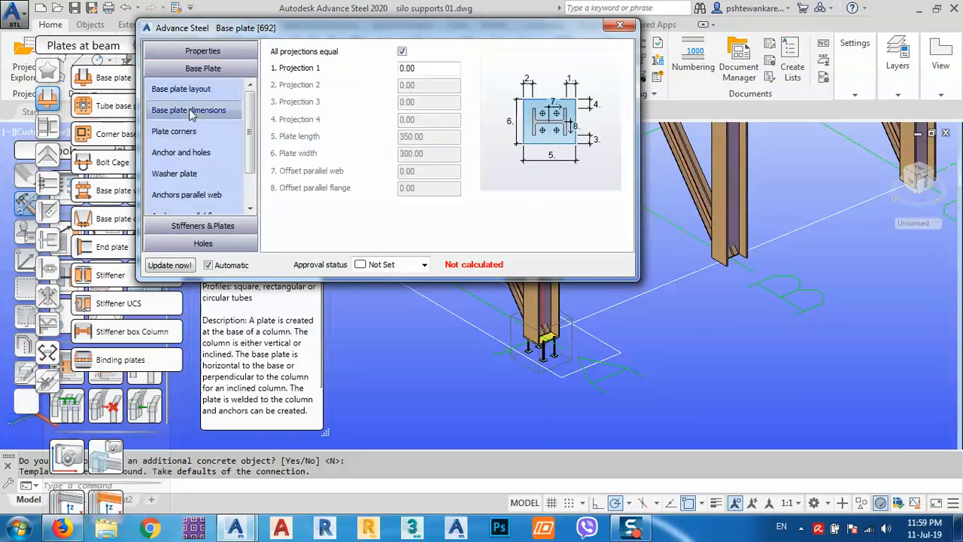
click(403, 52)
drag(464, 34, 376, 36)
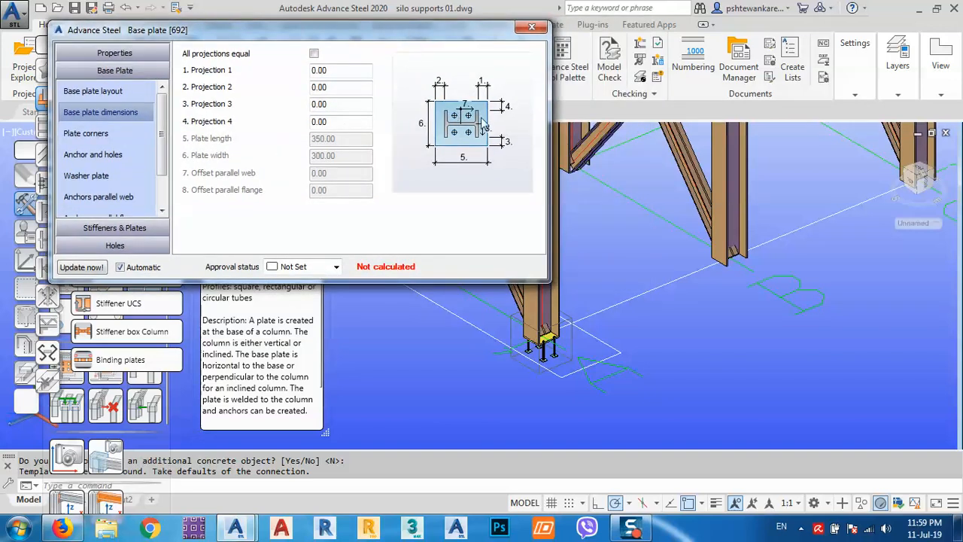
scroll(550, 343, up, 5)
middle_drag(550, 342, 710, 361)
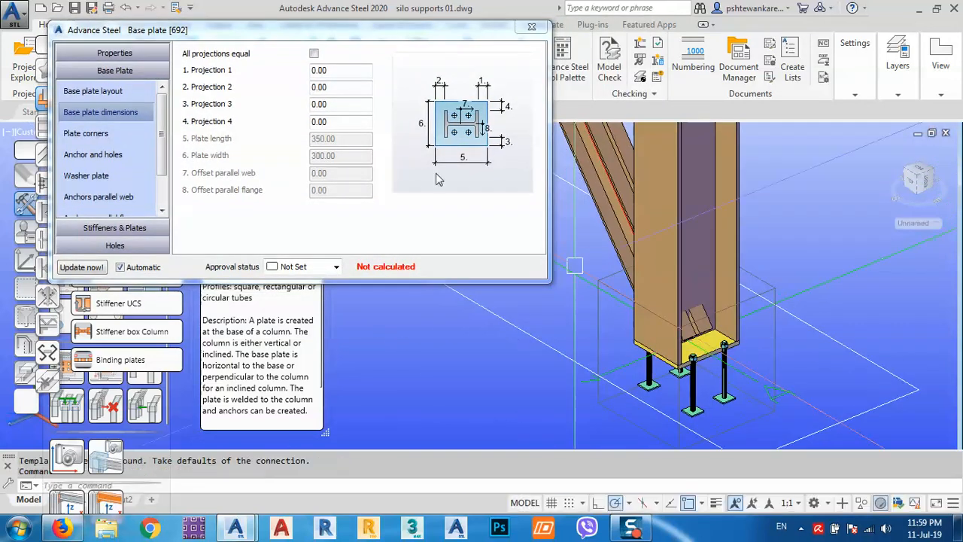
click(355, 70)
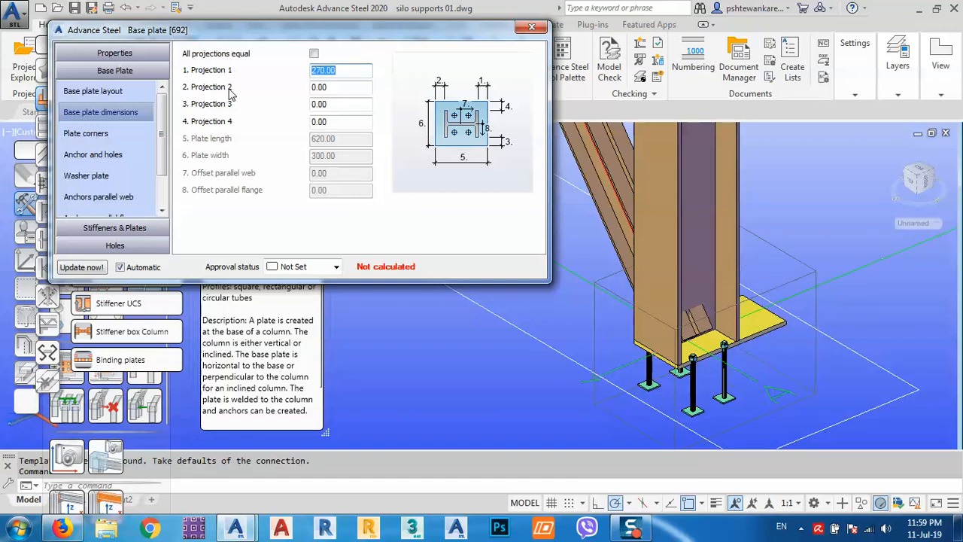
click(342, 85)
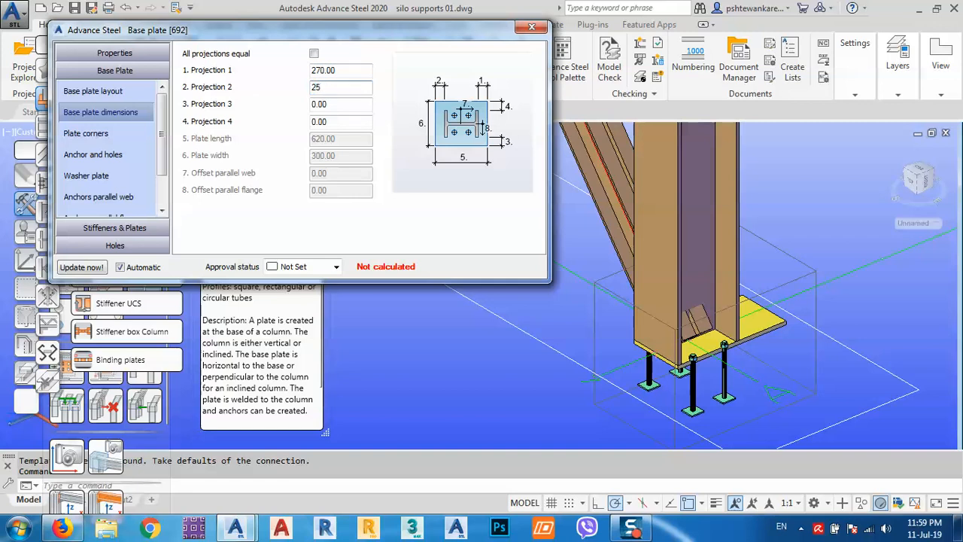
text(270)
key(Return)
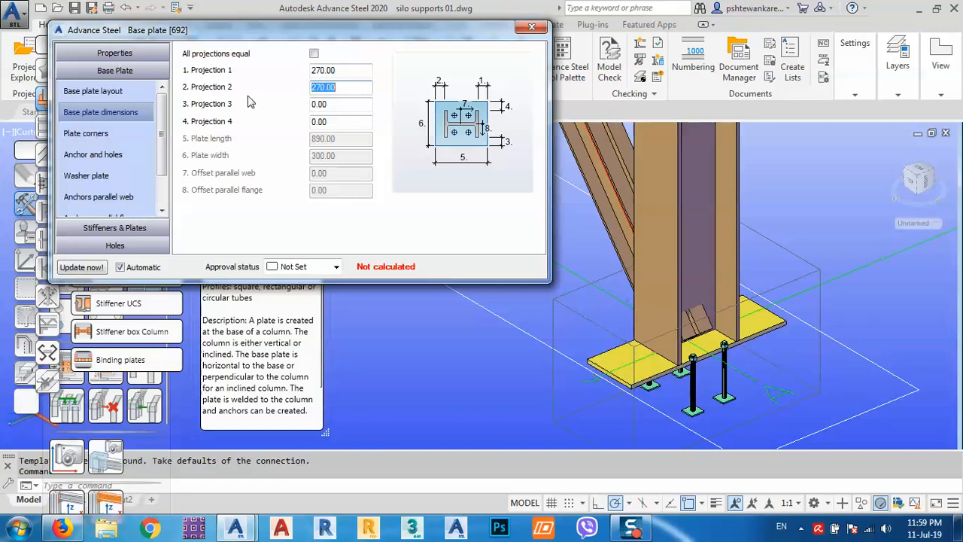
Set base plate projections 3 and 4 to 300 mm each
click(353, 103)
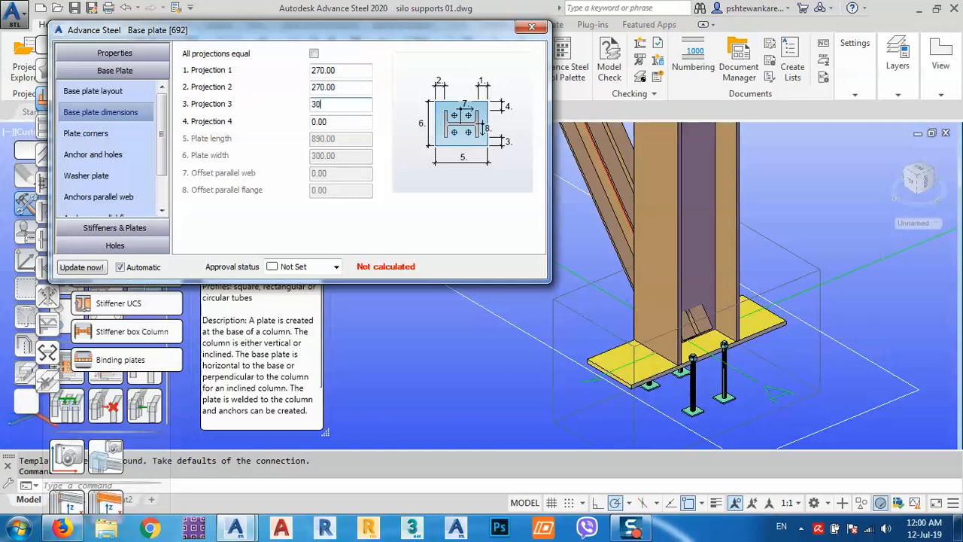
text(300)
key(Return)
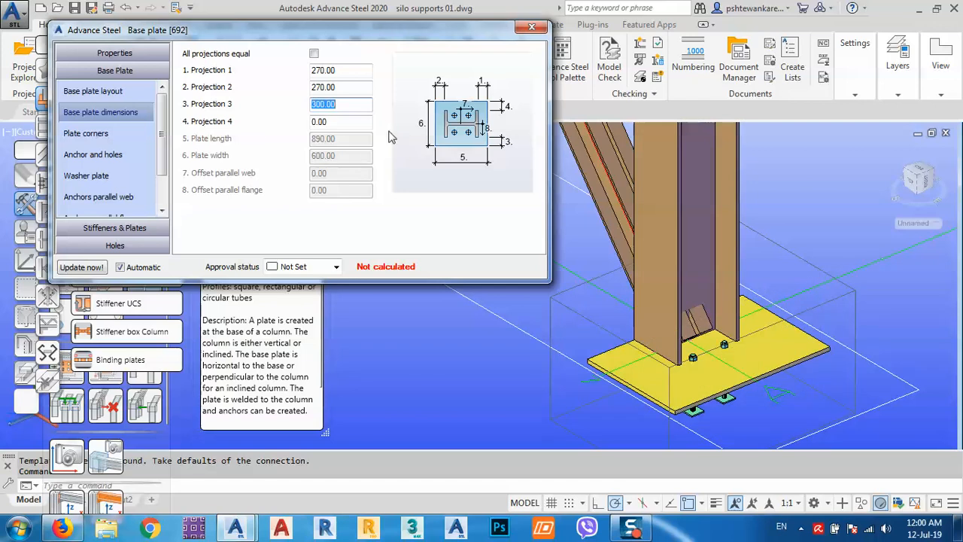
click(367, 122)
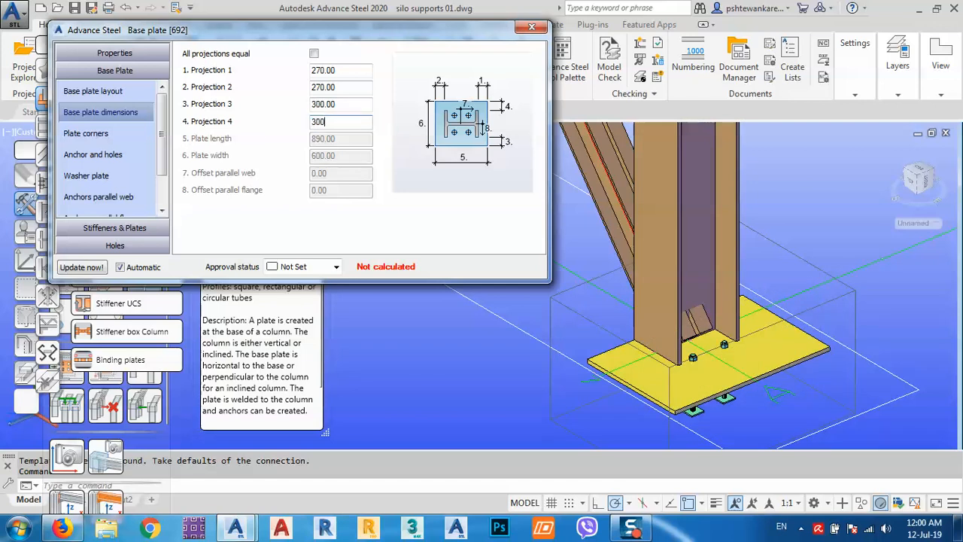
text(300)
key(Return)
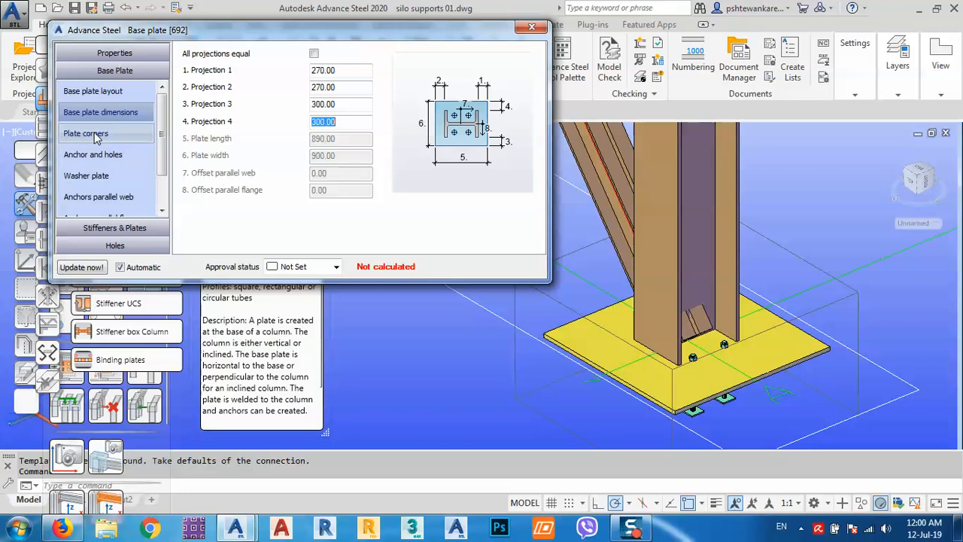
Set the base plate's anchor diameter to 30 mm
click(110, 156)
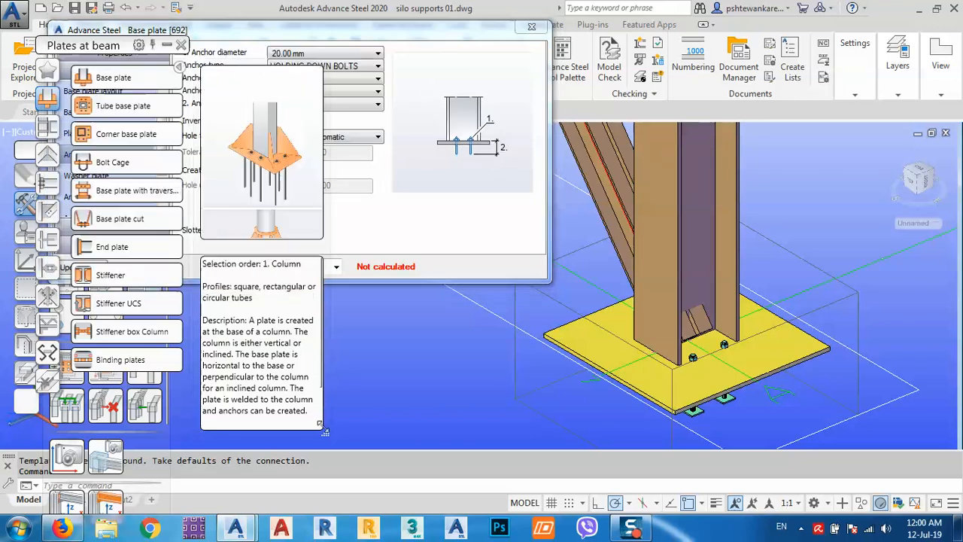
click(277, 54)
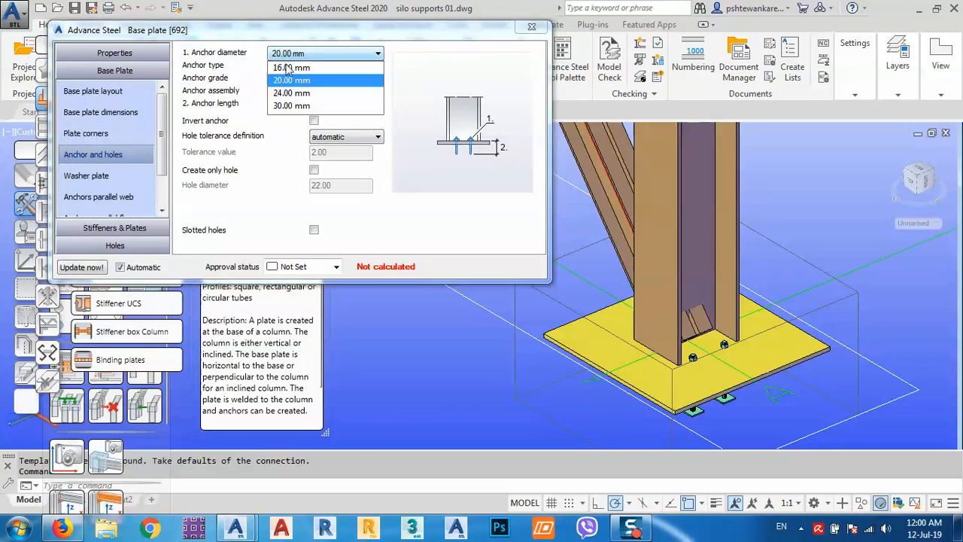
click(288, 106)
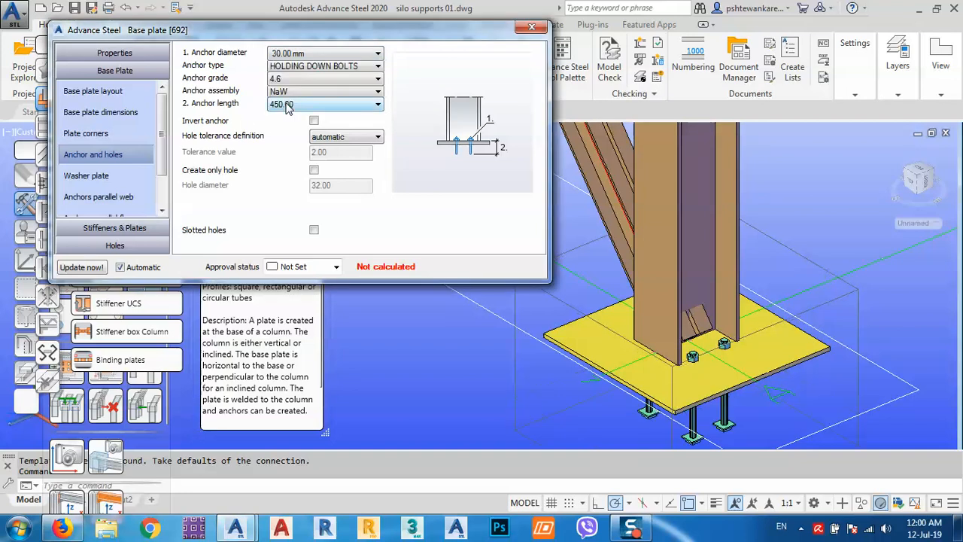
Try 3 anchors parallel to the web, return the number to 2, and close the base plate properties
click(101, 176)
click(105, 199)
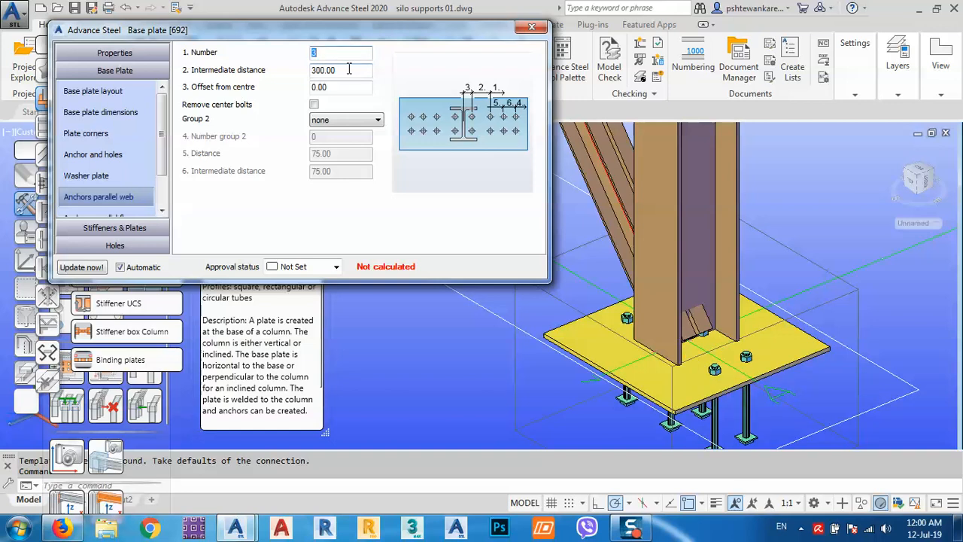
text(2)
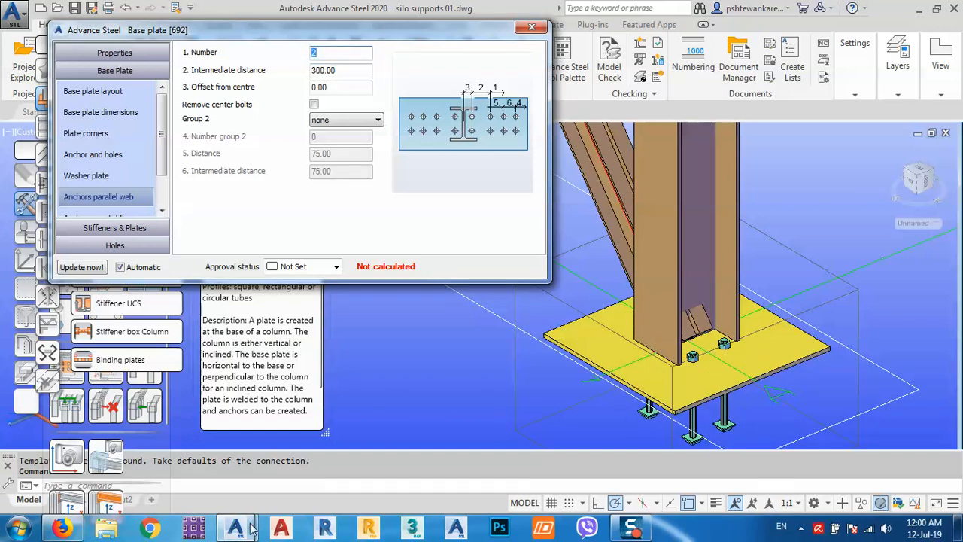
drag(321, 34, 361, 19)
click(571, 12)
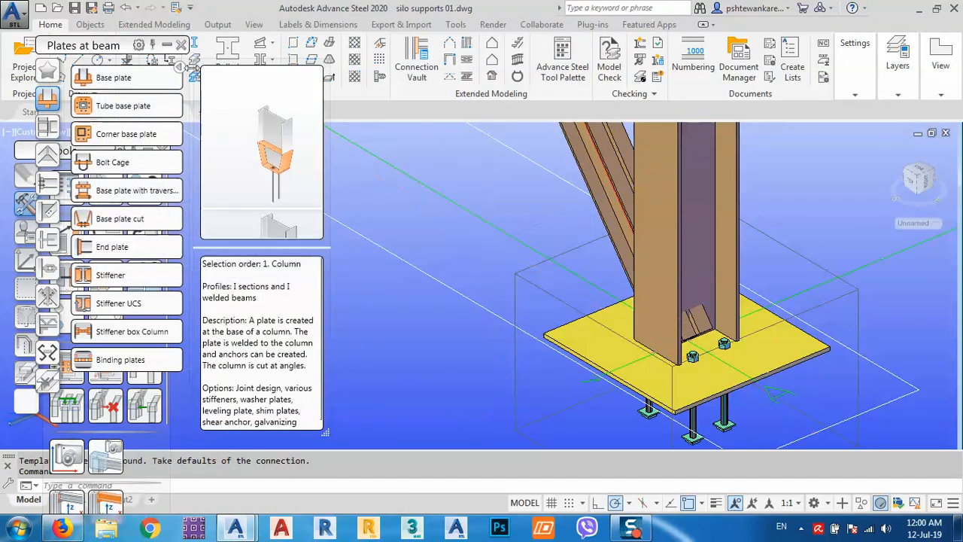
Close the connection vault and examine the anchor layout of the dimensioned base plate in the silo support for model drawing
drag(117, 47, 328, 170)
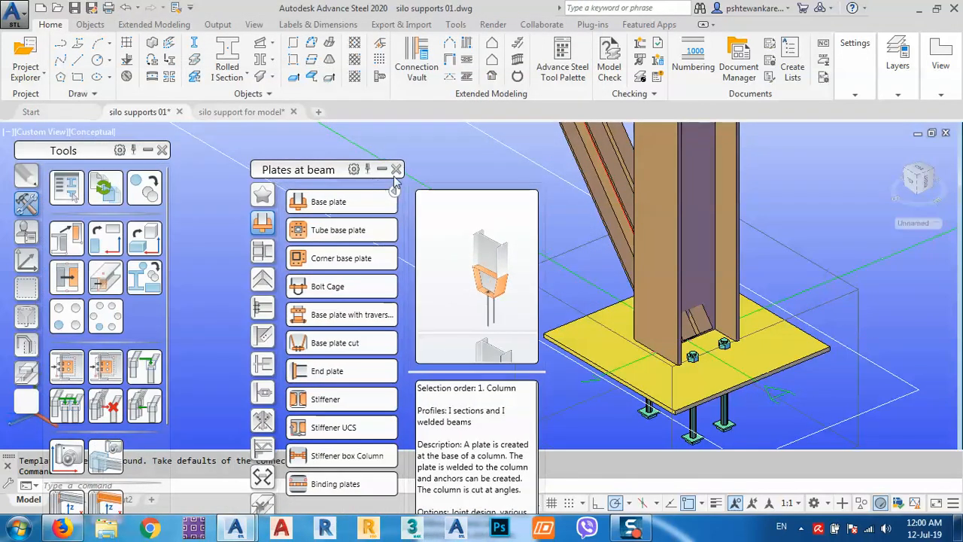
click(397, 170)
click(241, 111)
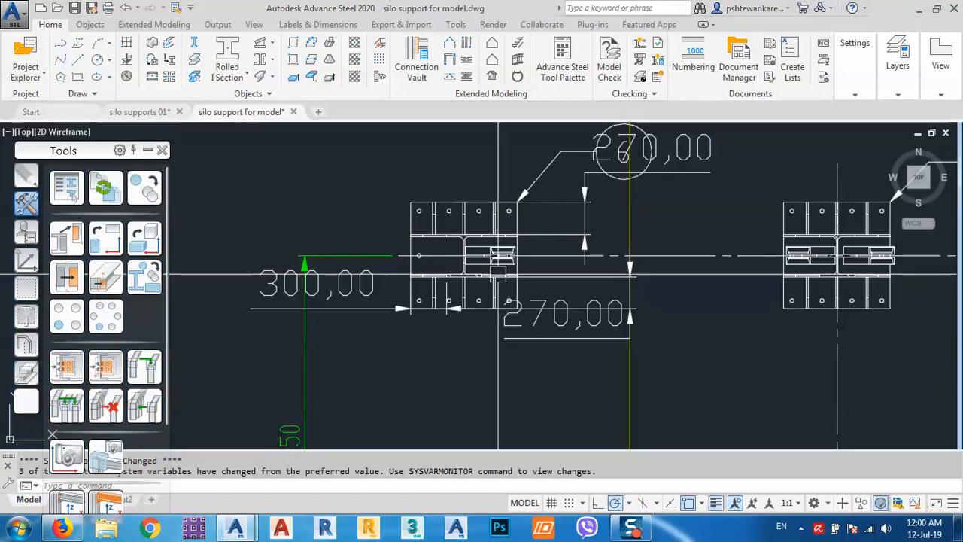
scroll(434, 255, up, 2)
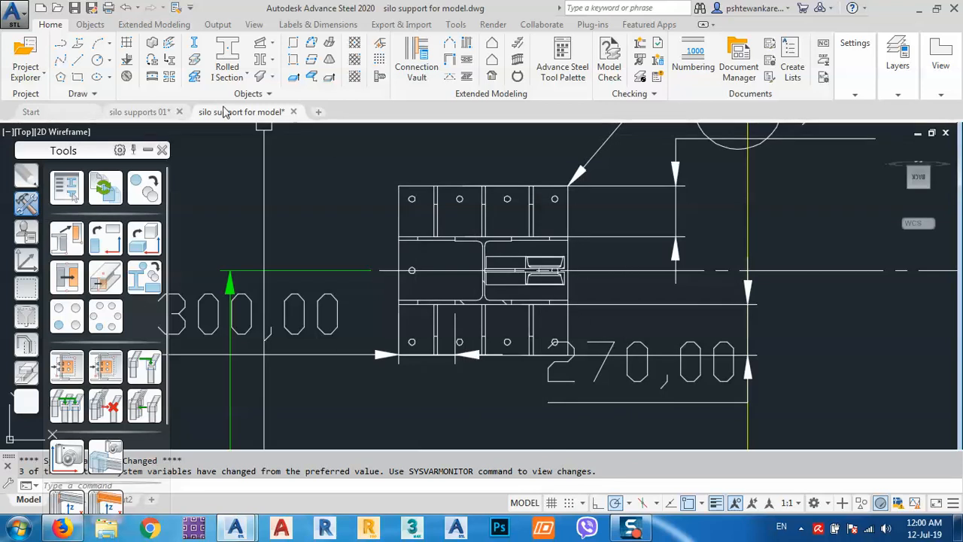
Return to the silo supports 01 model and reopen the Base Plate settings in the connection's joint properties
click(153, 113)
scroll(437, 285, down, 2)
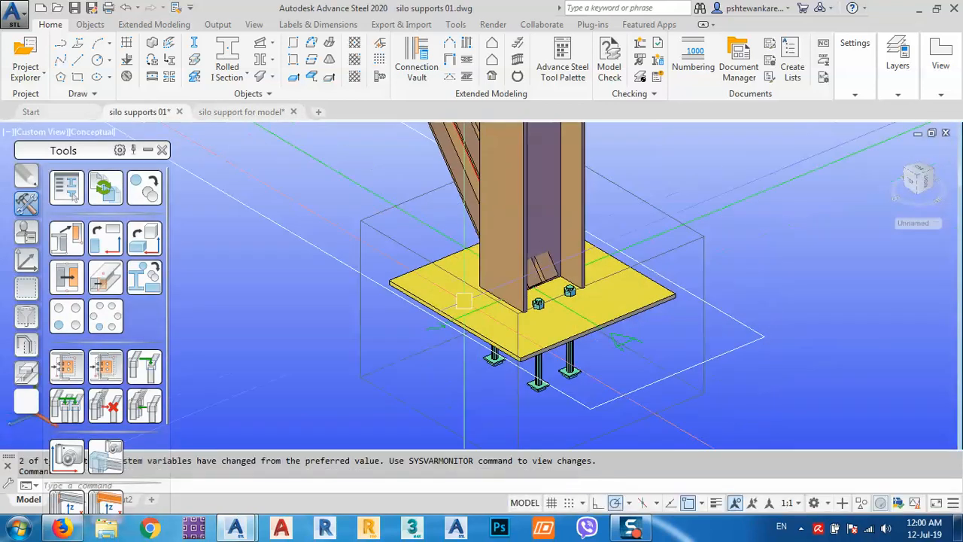
right_click(314, 275)
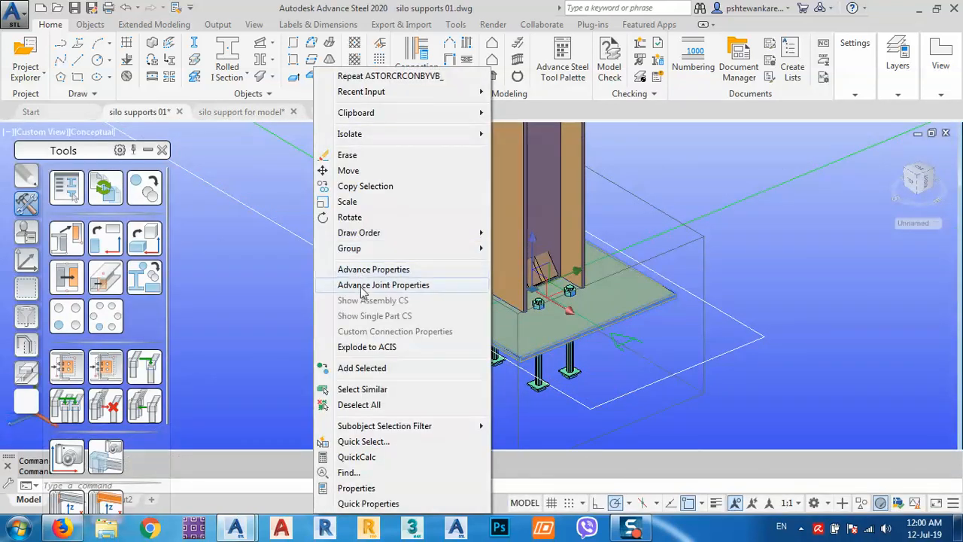
click(360, 286)
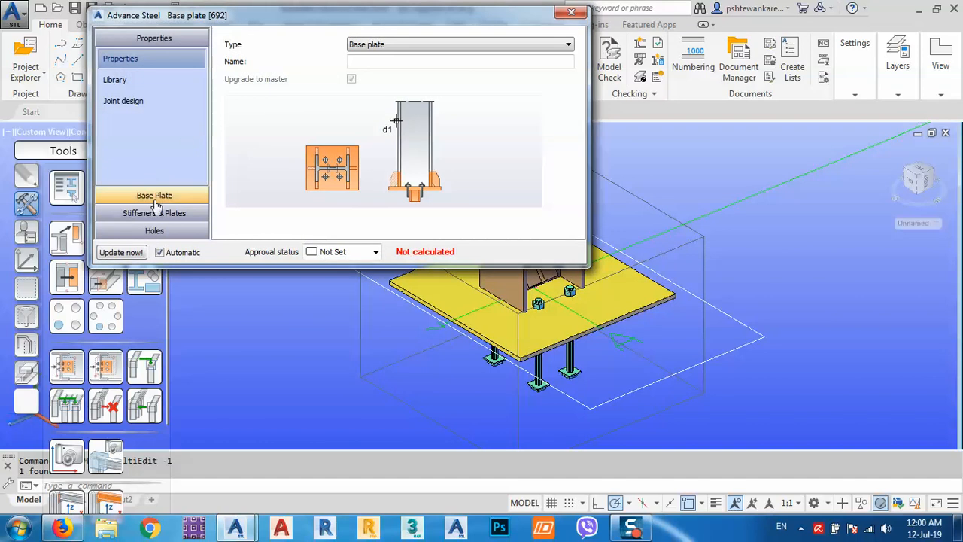
click(155, 197)
Try 4 anchors parallel to the flange, settle on 3, and open the settings for anchors parallel to the web
drag(202, 134, 203, 163)
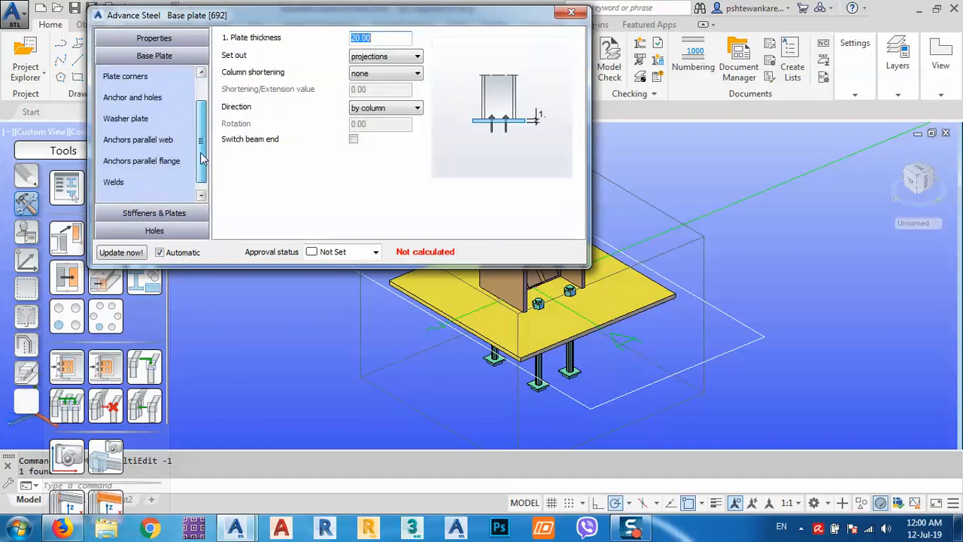
click(178, 162)
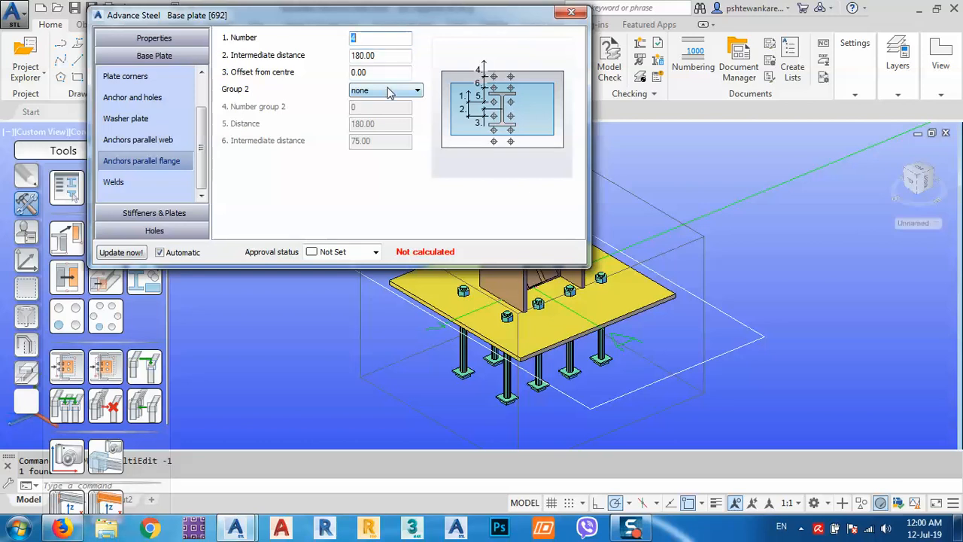
key(Return)
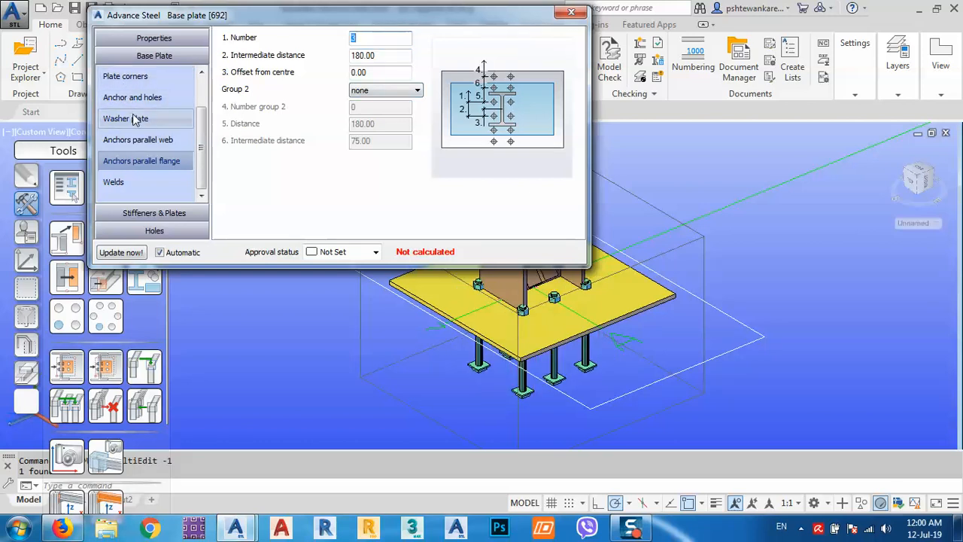
click(161, 143)
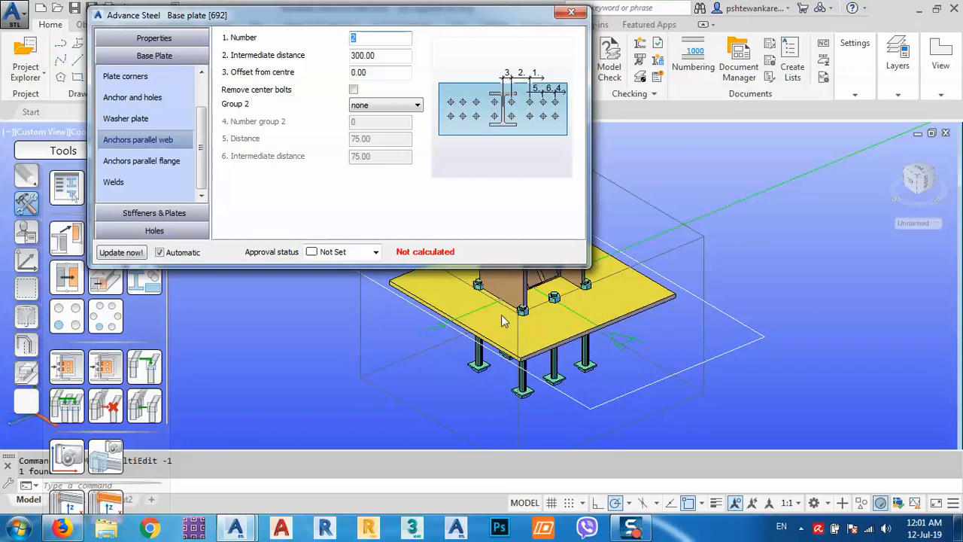
middle_drag(618, 322, 764, 342)
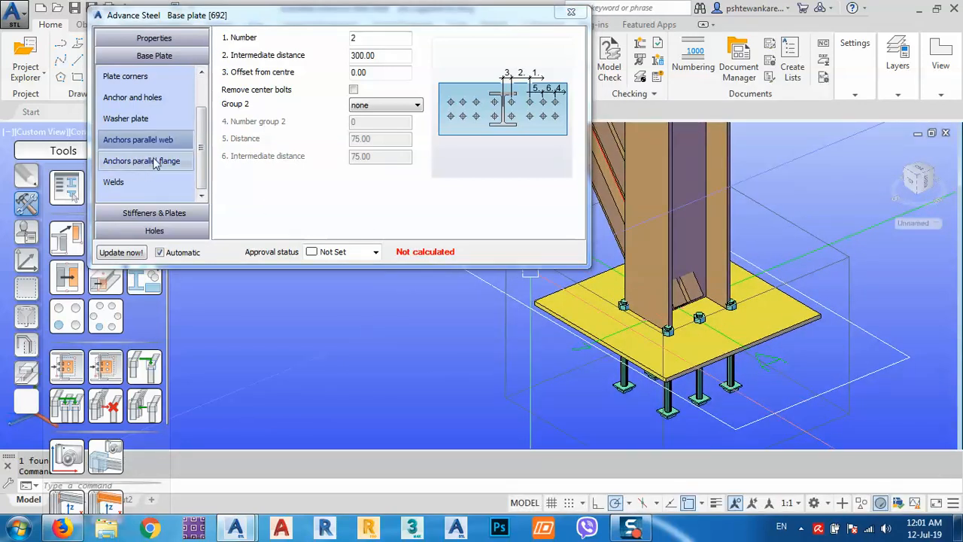
Set 4 anchors parallel to the web and 2 parallel to the flange, and close the base plate properties
click(313, 46)
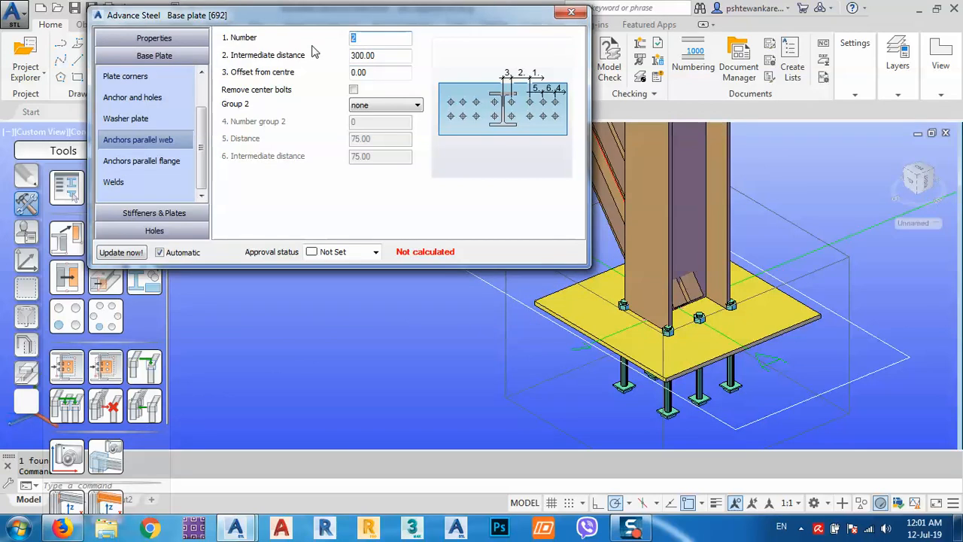
key(Return)
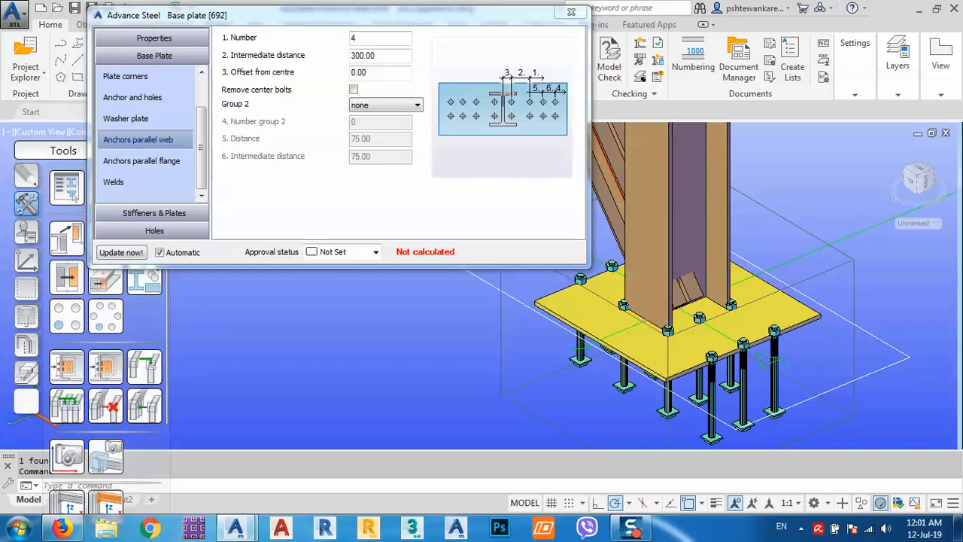
click(135, 160)
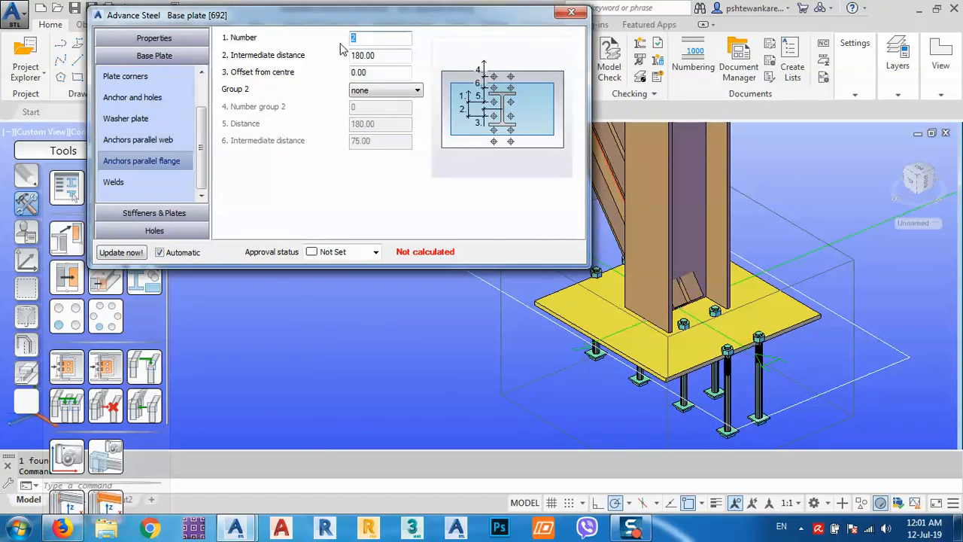
middle_drag(657, 335, 739, 317)
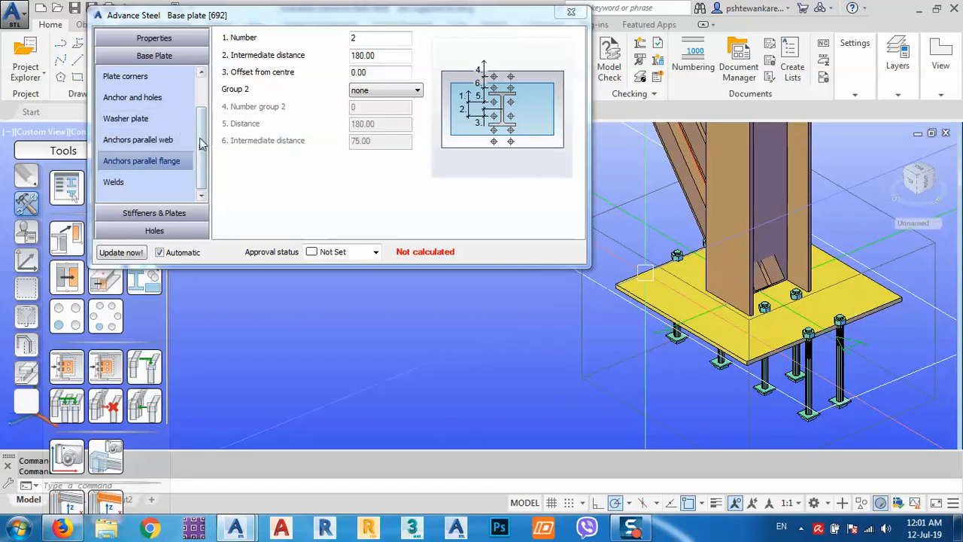
click(154, 140)
double_click(363, 36)
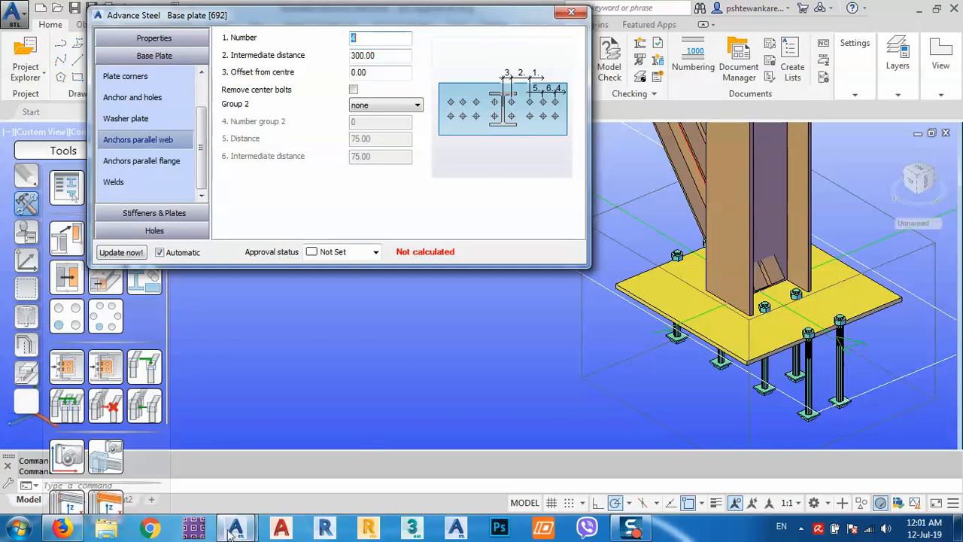
click(571, 12)
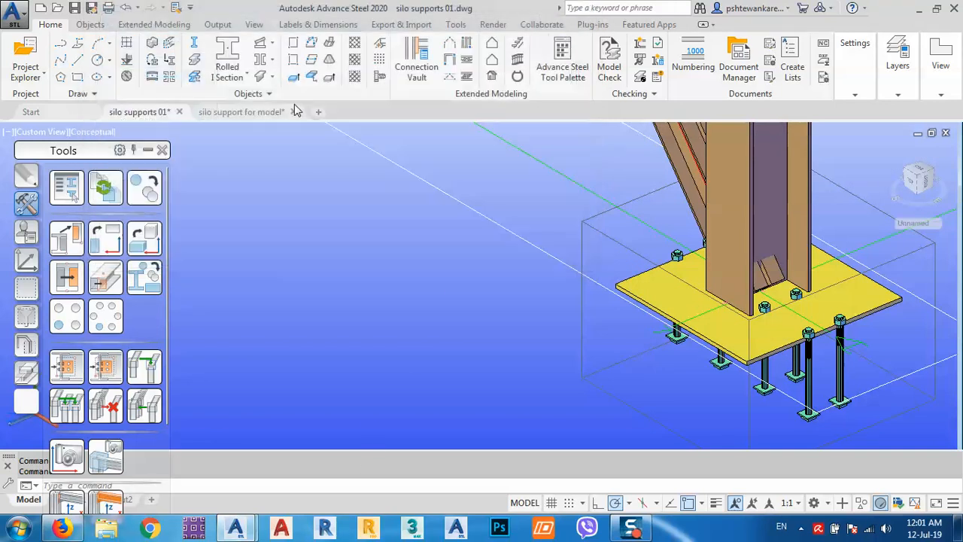
In the silo support for model drawing, add an aligned dimension between the first and second anchor holes of the plate's upper row
click(241, 111)
middle_drag(485, 232, 477, 278)
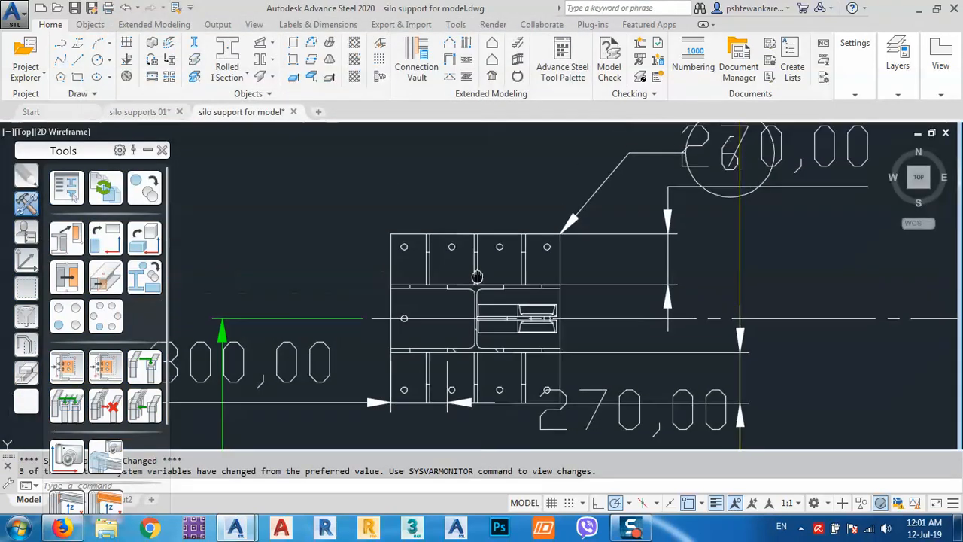
text(dal)
key(space)
scroll(422, 248, up, 2)
scroll(417, 249, up, 2)
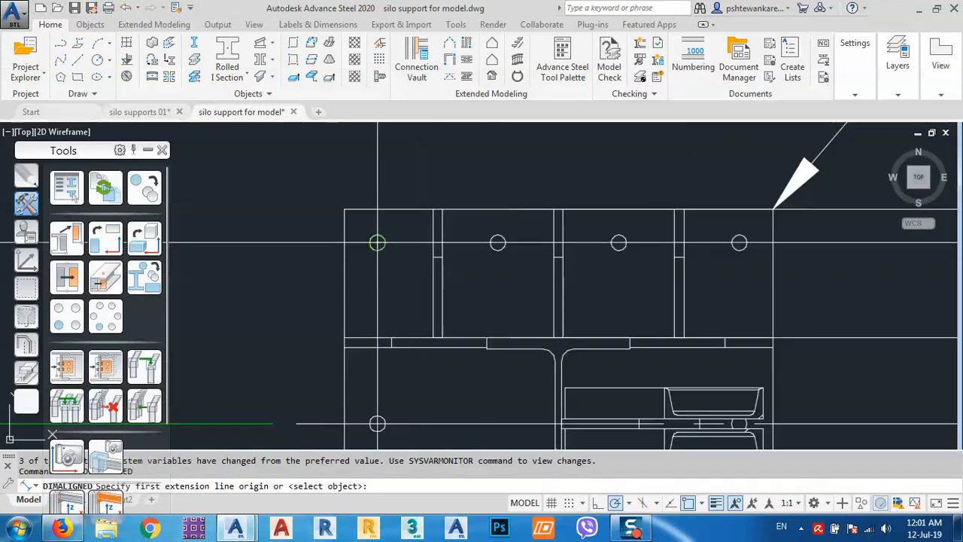
click(376, 236)
click(497, 236)
scroll(493, 253, down, 4)
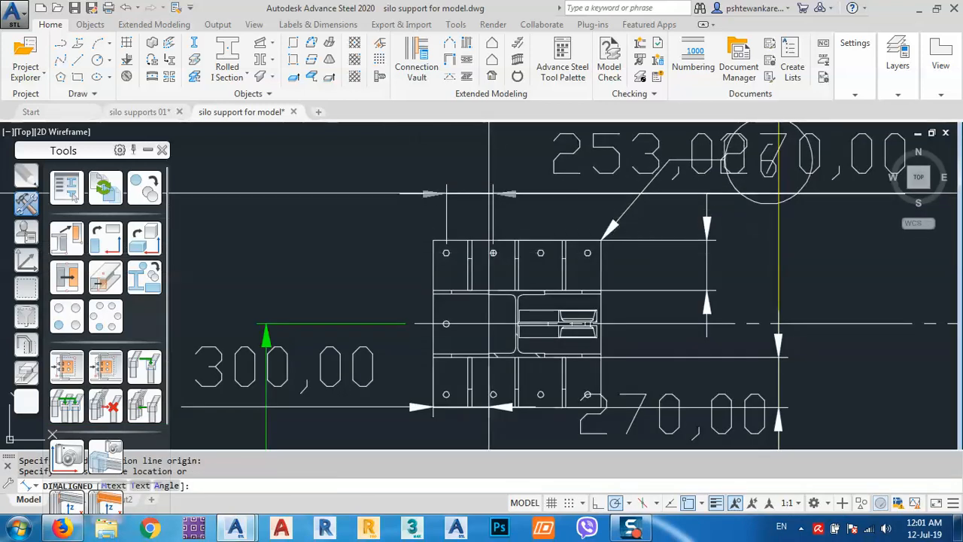
click(493, 184)
Add an aligned dimension between the second and third anchor holes of the upper row, placed above the previous one
middle_drag(517, 225, 428, 275)
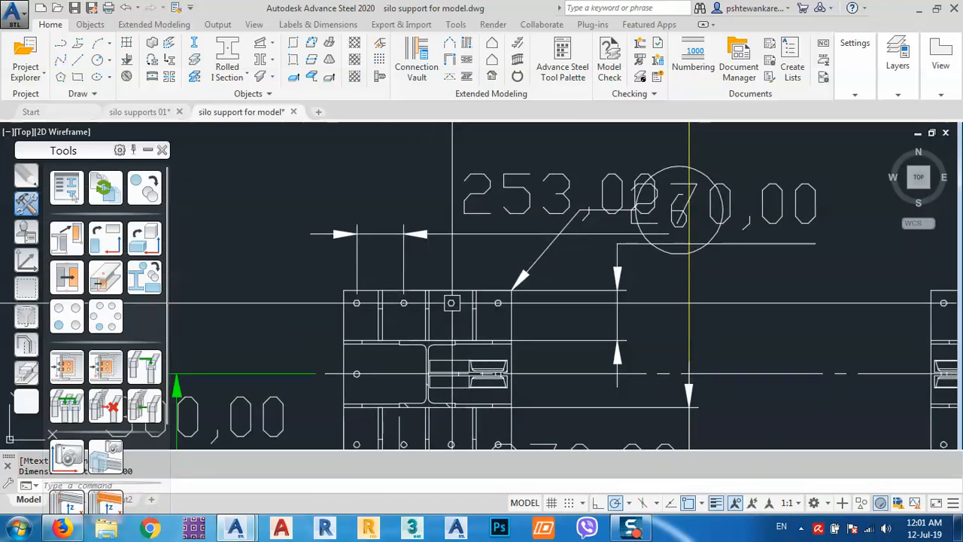
scroll(454, 303, up, 3)
key(space)
click(321, 306)
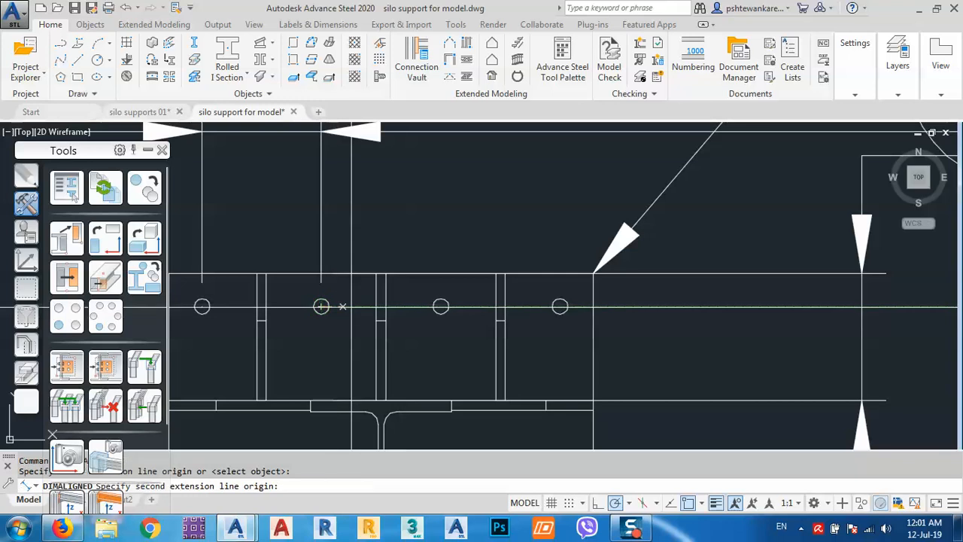
click(441, 306)
scroll(439, 307, down, 4)
middle_drag(471, 214, 465, 301)
click(460, 231)
Measure the spacing between the third and fourth anchor holes of the upper row without placing the dimension
middle_drag(451, 380, 446, 316)
scroll(447, 316, up, 4)
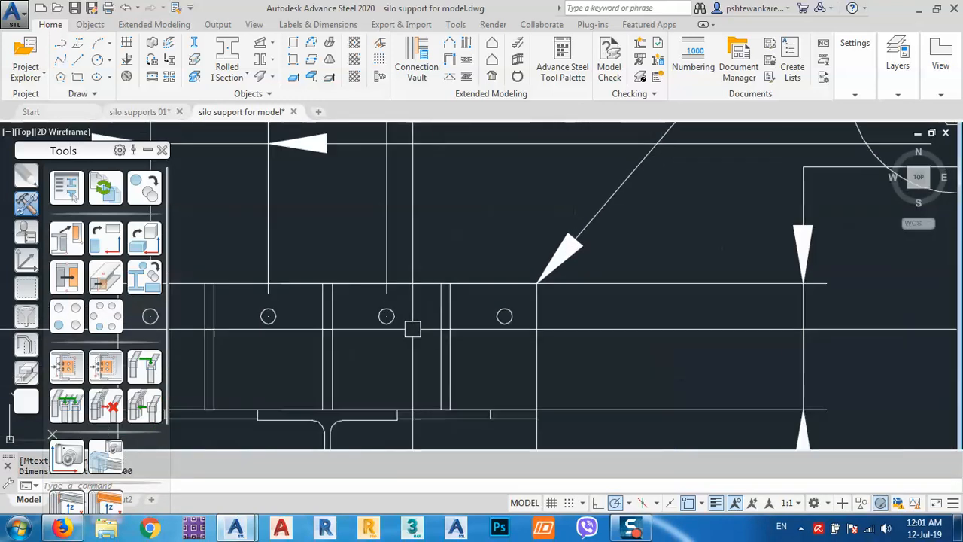
key(space)
click(387, 316)
click(504, 316)
scroll(504, 317, down, 3)
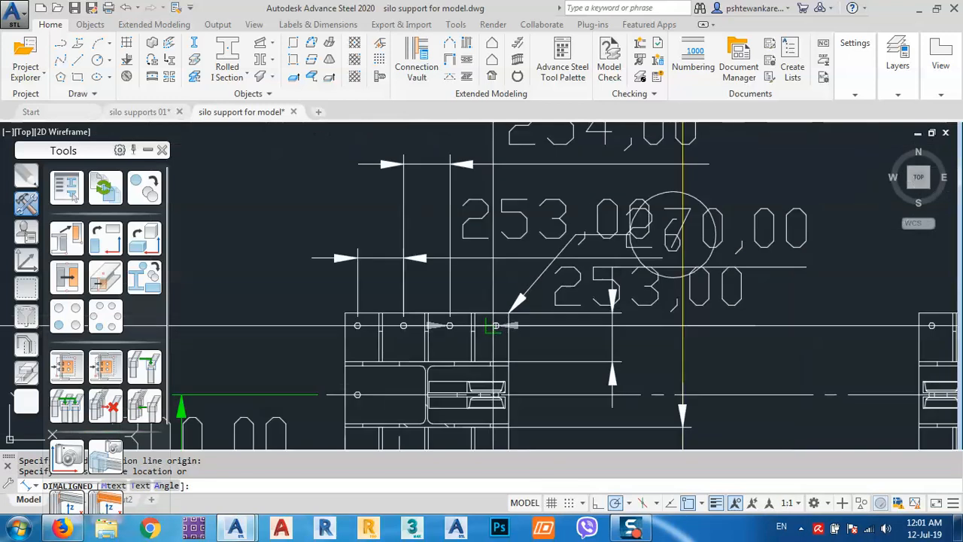
key(Escape)
Add a vertical aligned dimension between the plate's middle-left anchor hole and the lower-left anchor hole
scroll(425, 286, up, 4)
scroll(426, 286, up, 4)
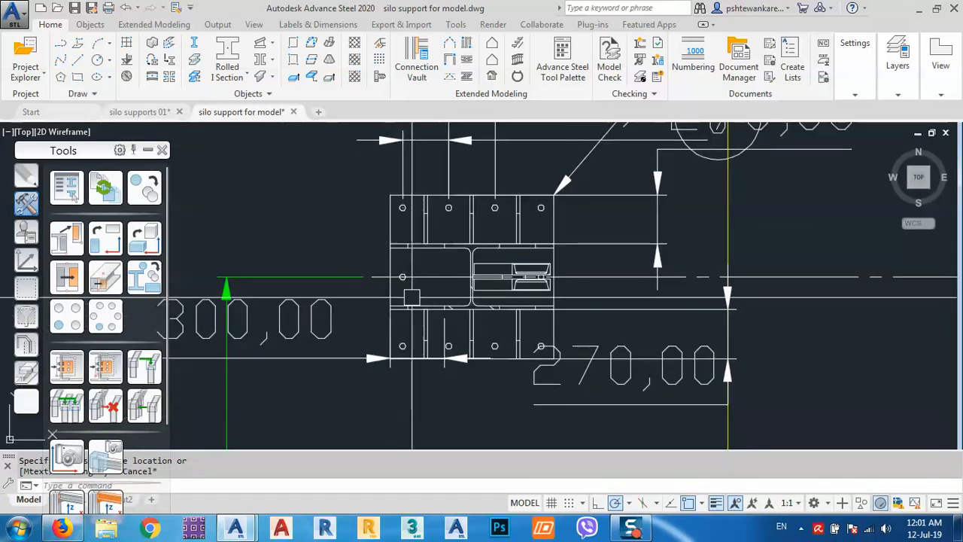
key(space)
click(382, 248)
middle_drag(393, 349, 440, 224)
click(427, 296)
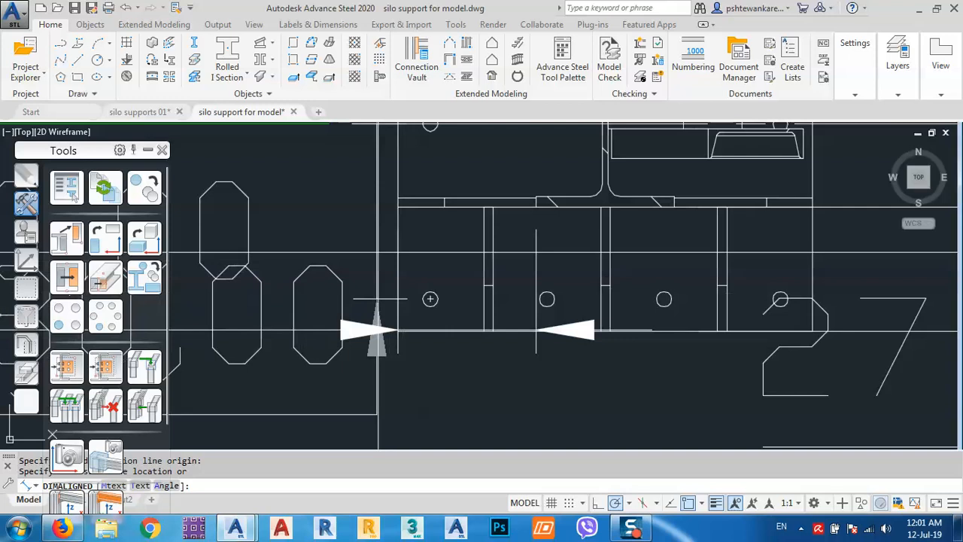
scroll(385, 254, down, 2)
click(422, 333)
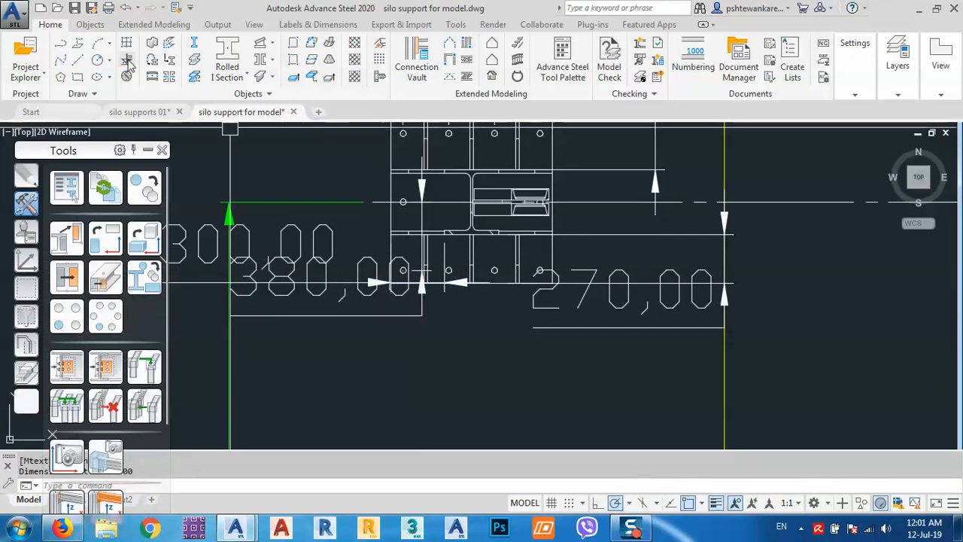
Return to the silo supports 01 model and set the intermediate distance of the base plate's anchors parallel to the web to 254
click(134, 127)
click(145, 118)
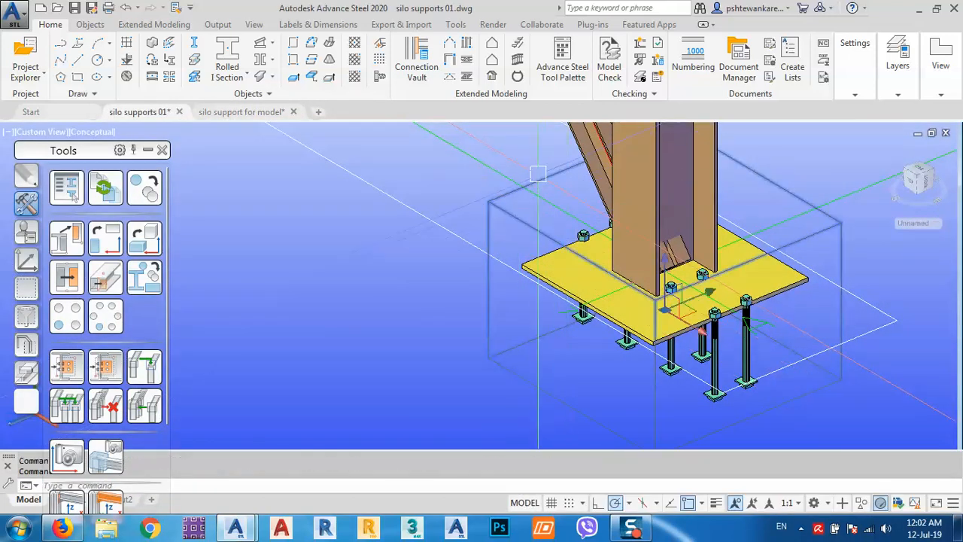
double_click(540, 182)
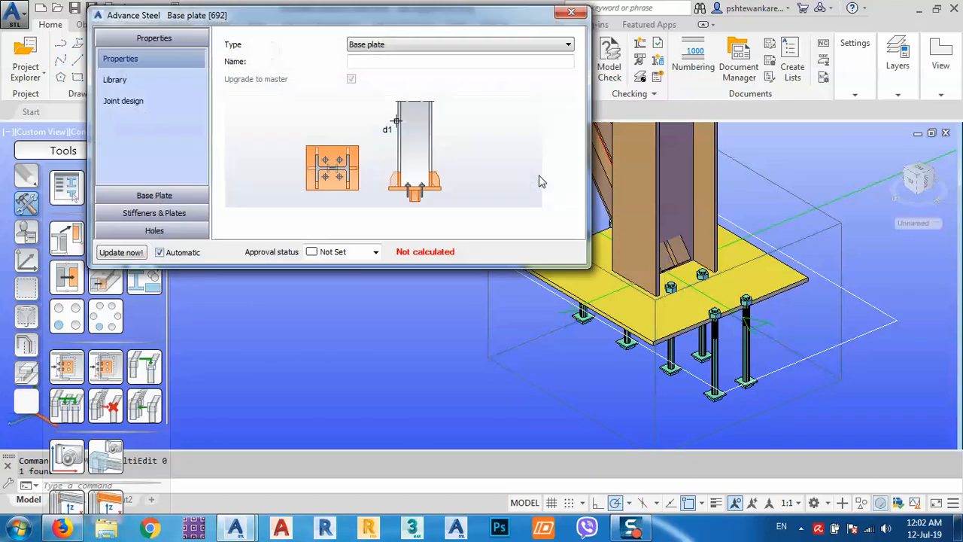
click(154, 195)
click(167, 184)
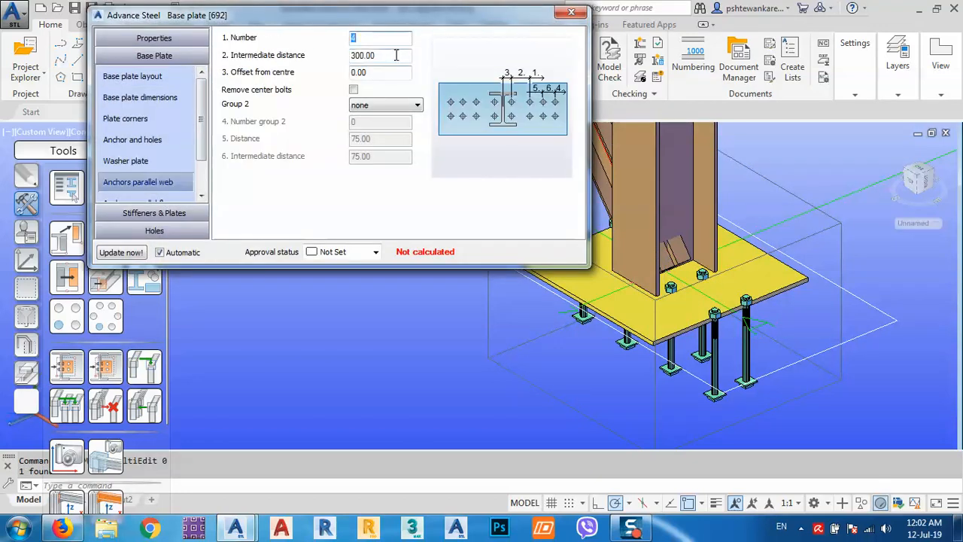
key(Tab)
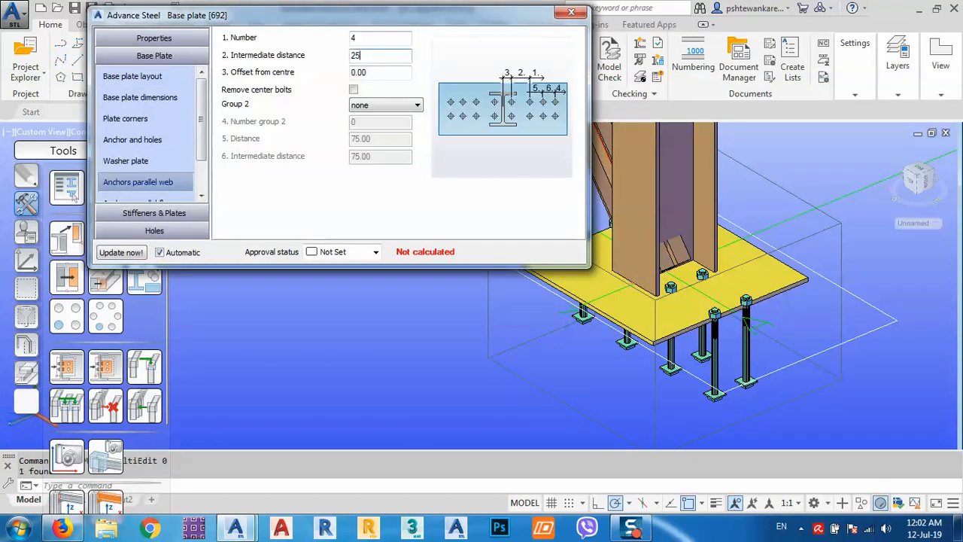
text(254)
key(Return)
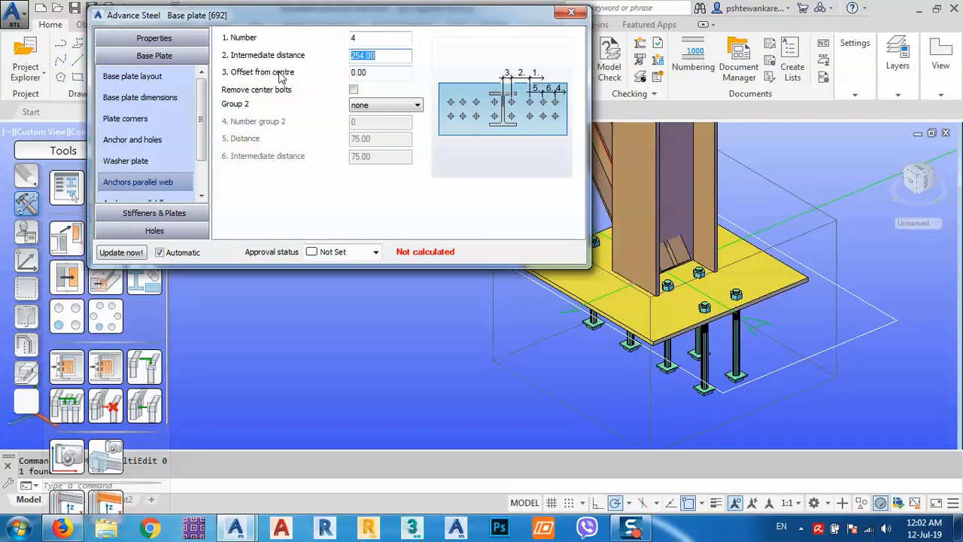
Set the intermediate distance of the anchors parallel to the flange to 380 and close the base plate properties
click(136, 197)
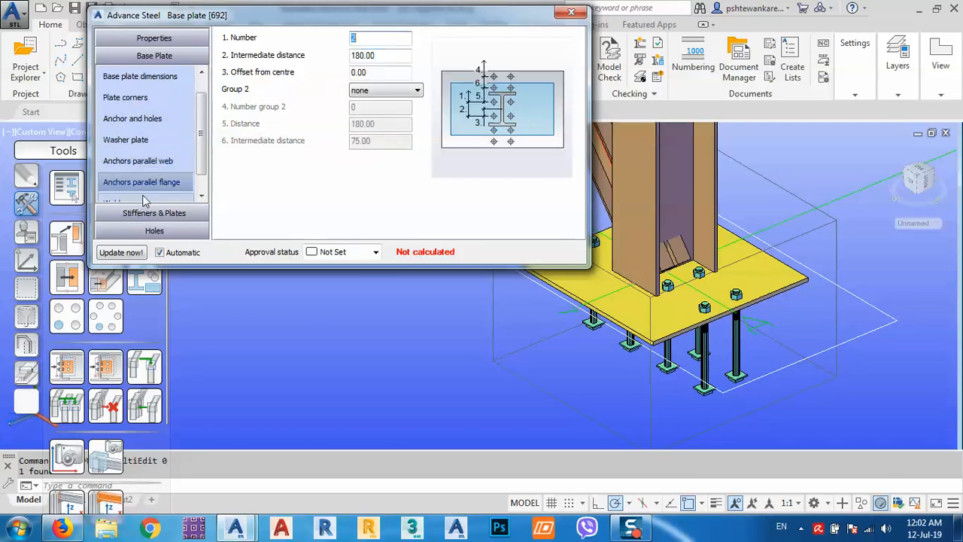
key(Return)
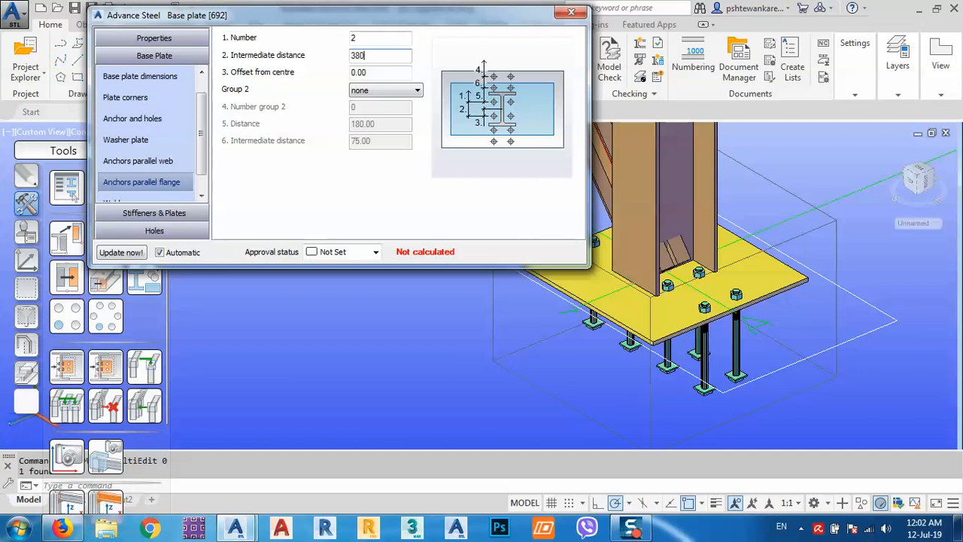
text(380)
key(Return)
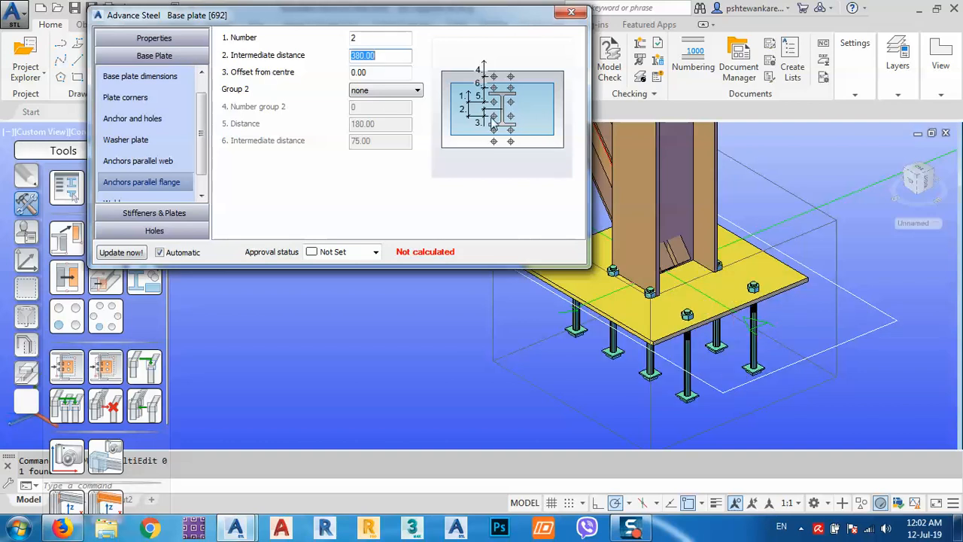
drag(416, 16, 334, 292)
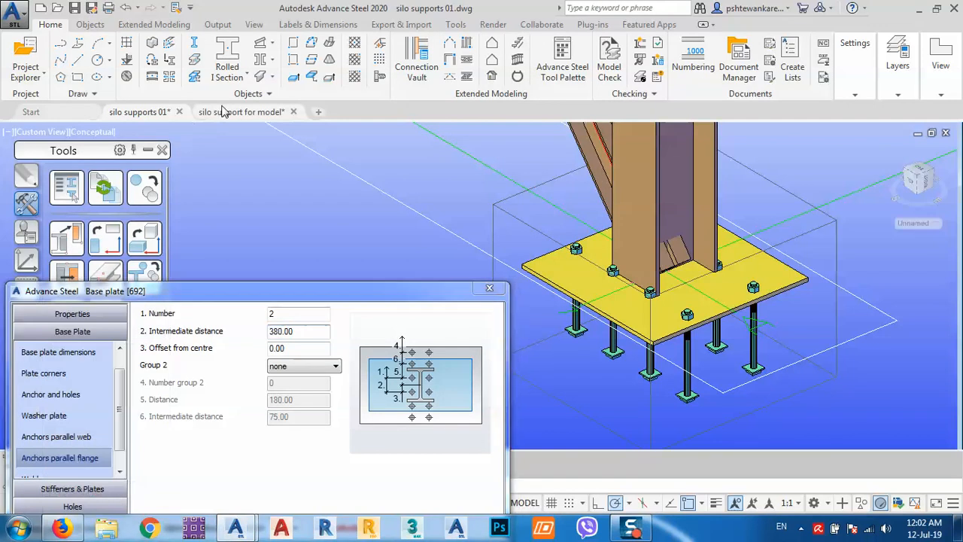
click(489, 287)
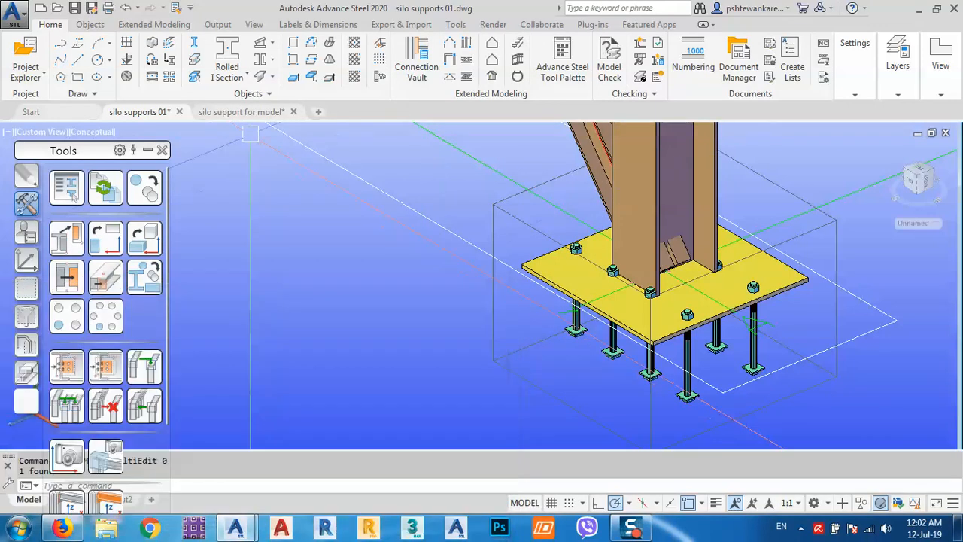
Examine the anchor spacing dimensions around the plate in the silo support for model drawing and select the vertical anchor spacing dimension
click(245, 112)
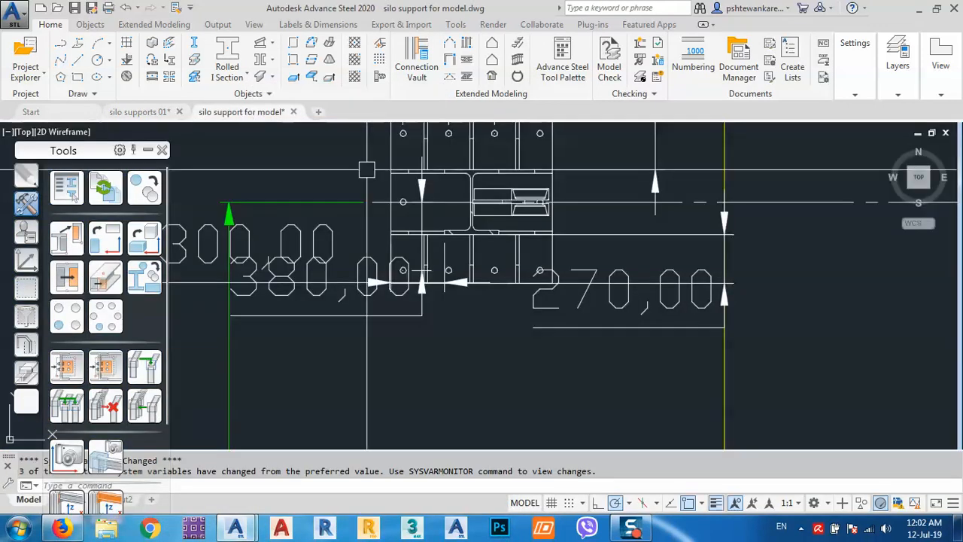
middle_drag(471, 332, 629, 325)
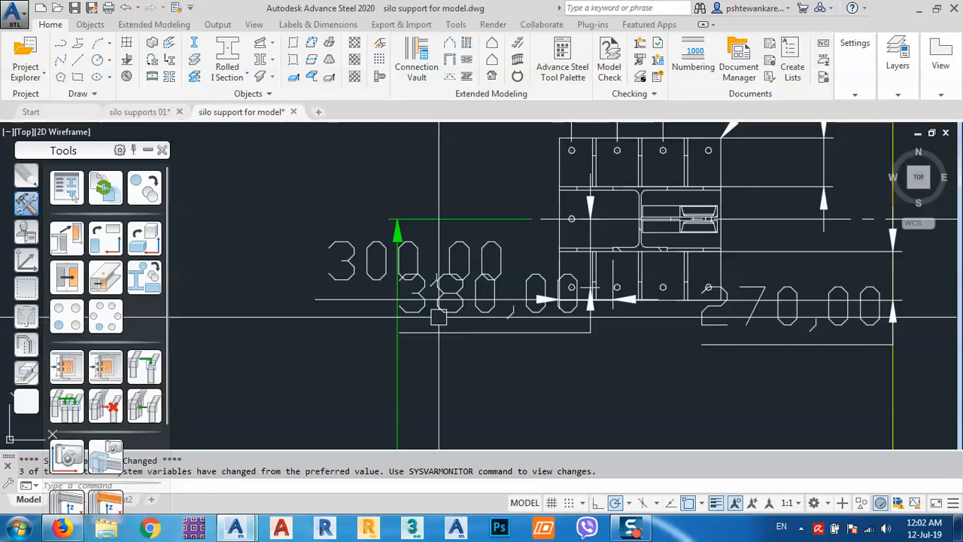
mouse_move(672, 171)
middle_down()
mouse_move(523, 262)
mouse_move(529, 279)
mouse_move(525, 234)
middle_up()
middle_drag(412, 332, 496, 310)
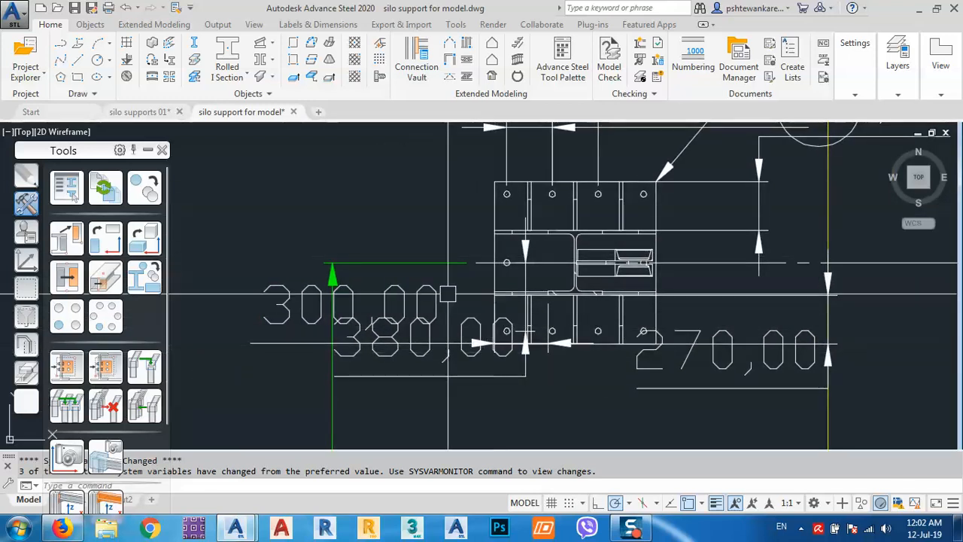
click(628, 527)
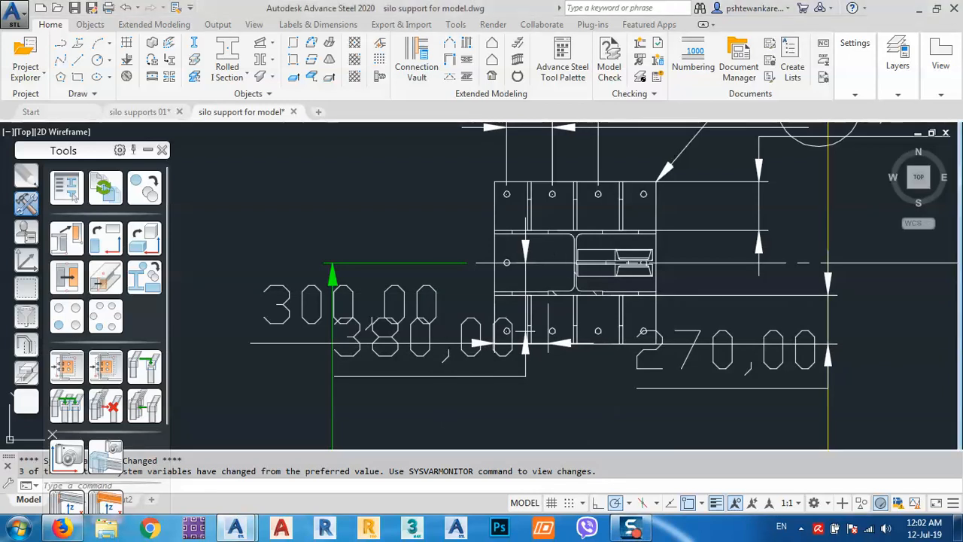
middle_drag(542, 225, 523, 353)
scroll(523, 354, down, 3)
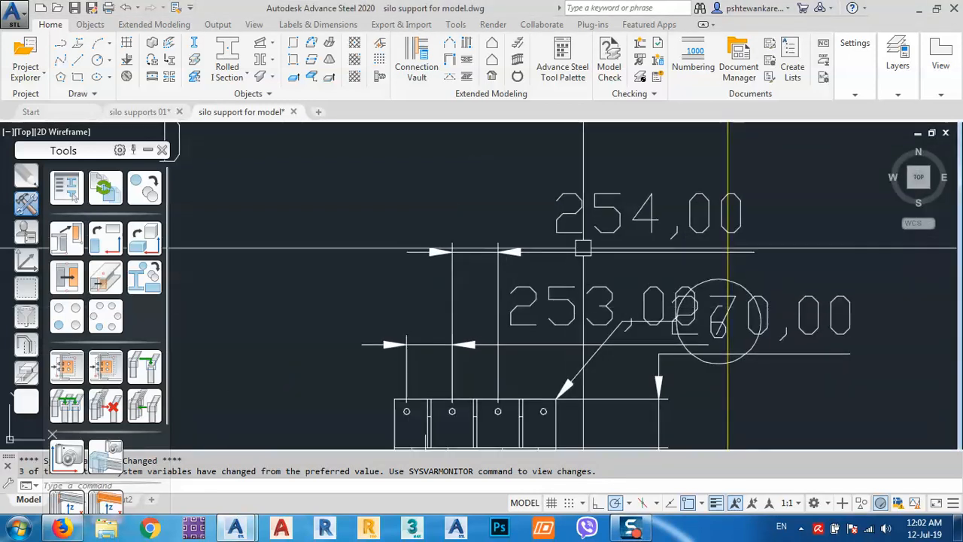
scroll(608, 181, down, 2)
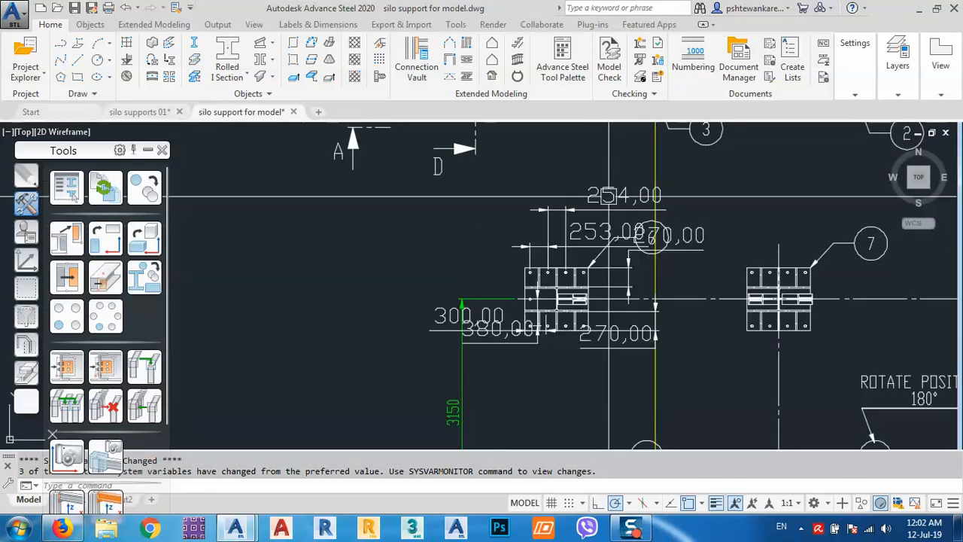
scroll(499, 337, up, 2)
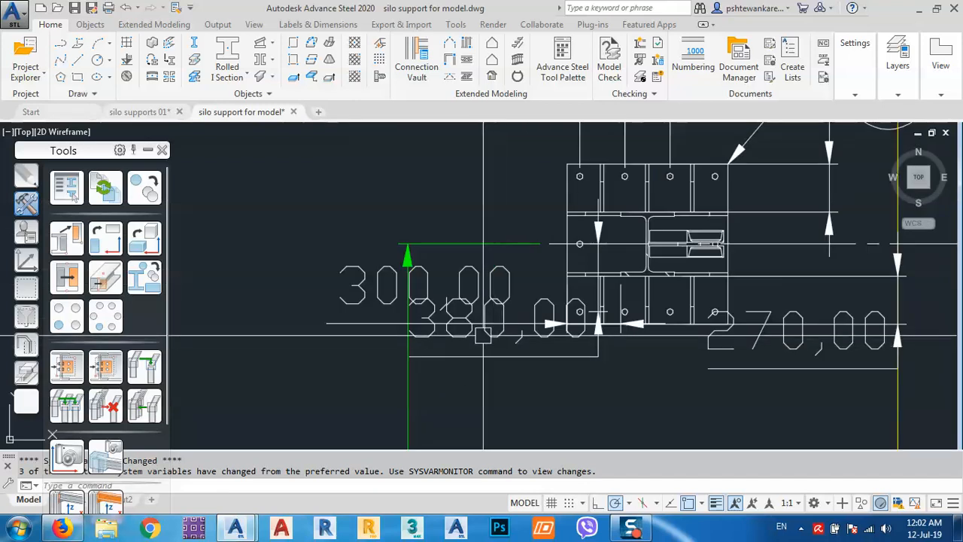
click(529, 346)
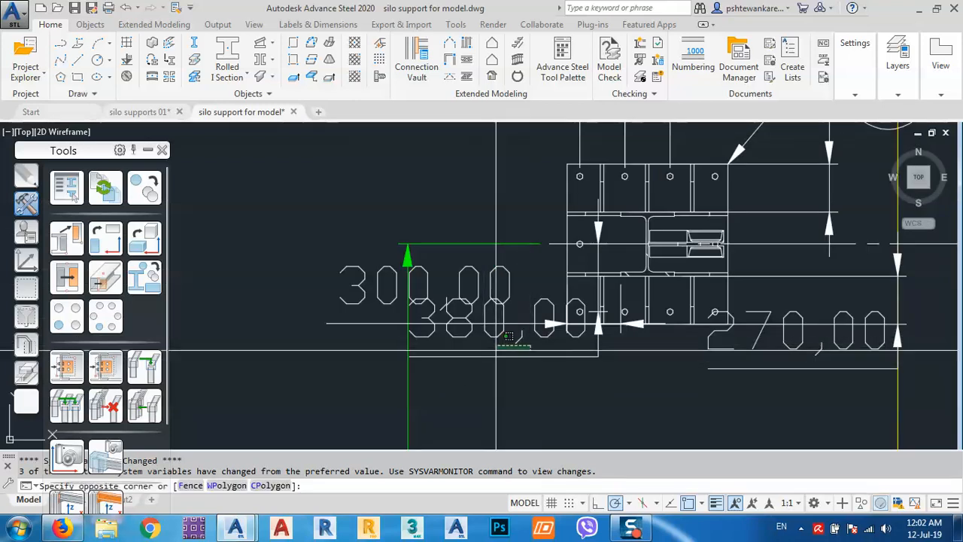
click(497, 351)
click(486, 337)
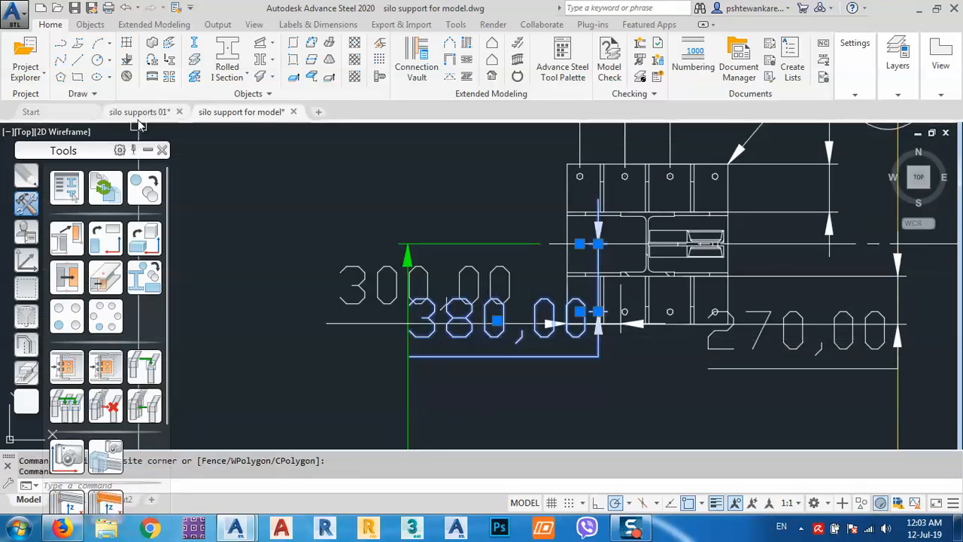
Return to the silo supports 01 model and set the number of base plate anchors parallel to the flange to 3
click(139, 112)
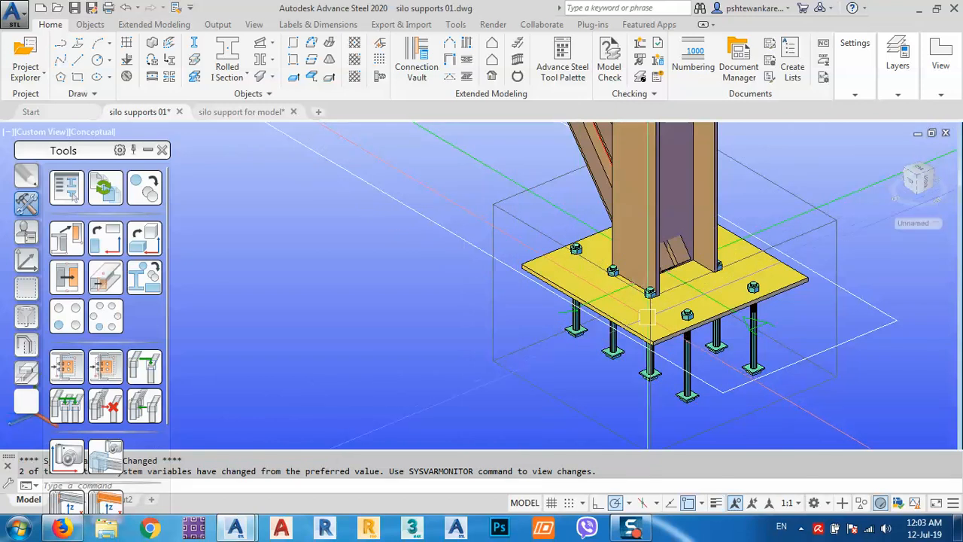
shift+middle_drag(648, 338, 649, 362)
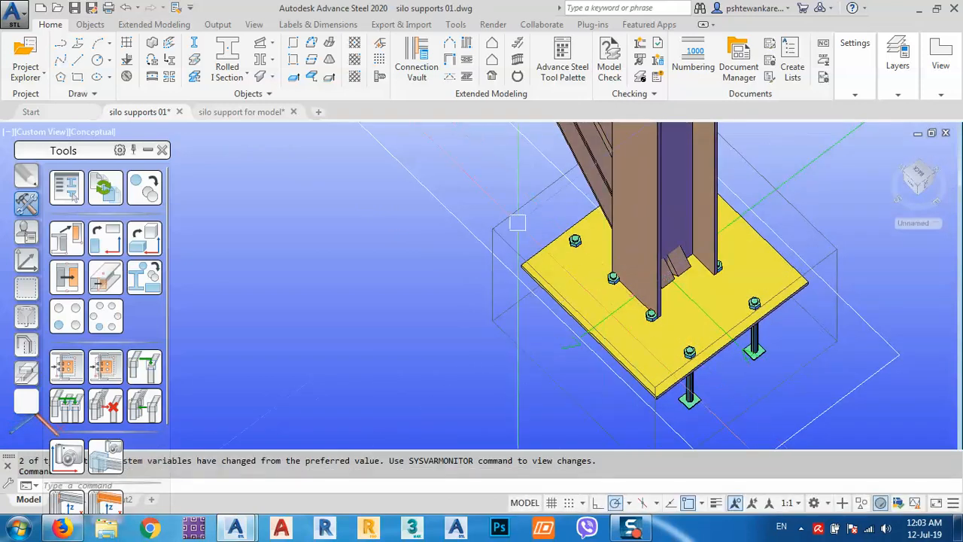
click(516, 211)
double_click(490, 213)
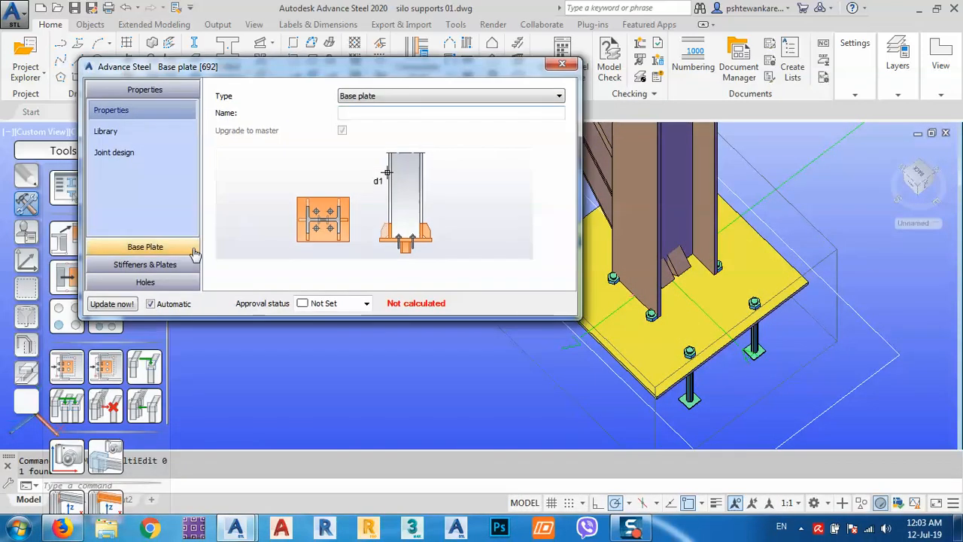
click(185, 262)
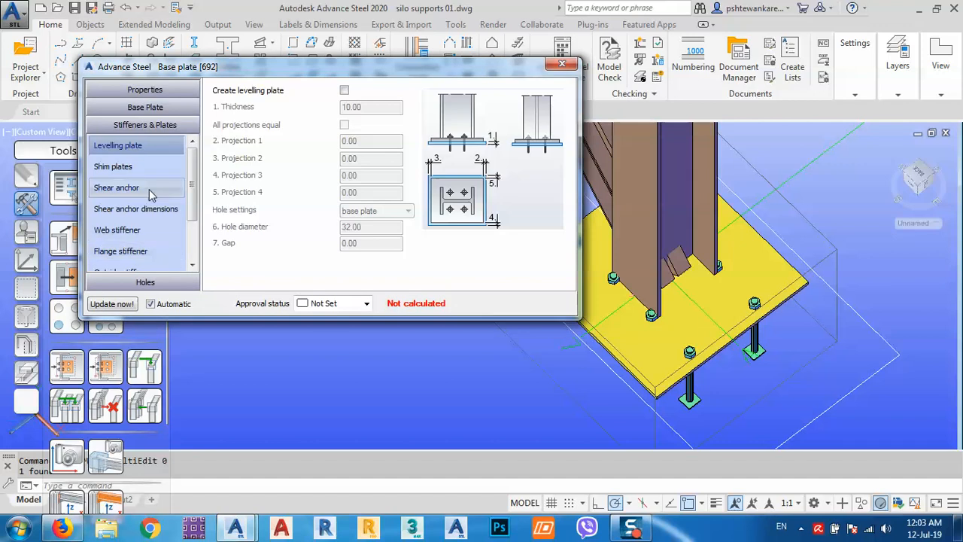
click(144, 105)
click(134, 234)
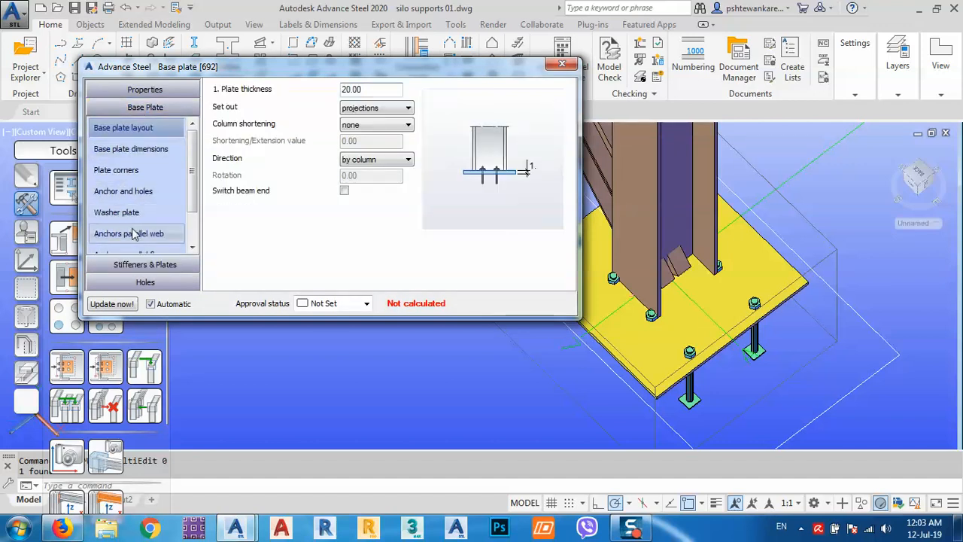
click(147, 253)
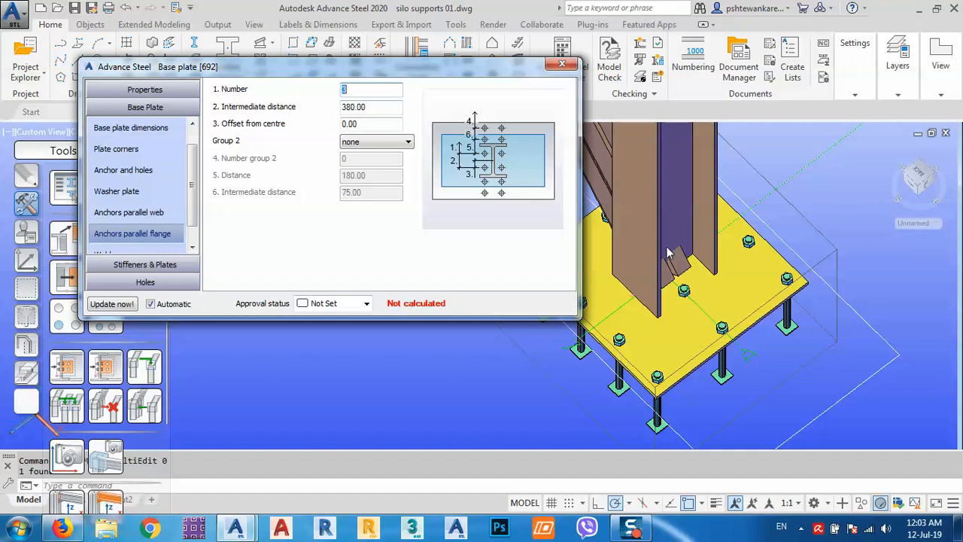
click(686, 278)
mouse_move(729, 299)
mouse_down()
mouse_move(727, 219)
mouse_move(735, 306)
mouse_up()
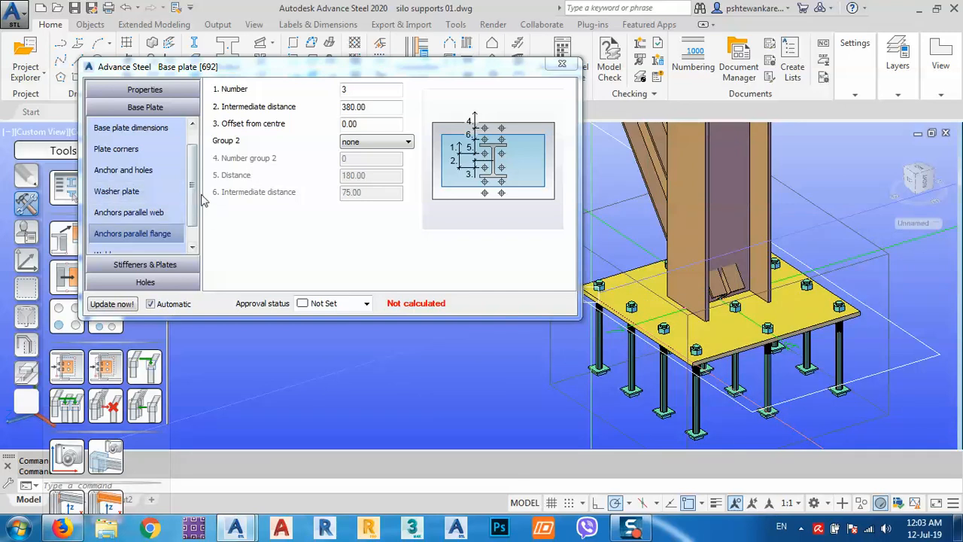
Set the base plate's anchor grade to 8.8 and the anchor length to 550, keeping full anchors instead of holes only
drag(191, 211, 186, 225)
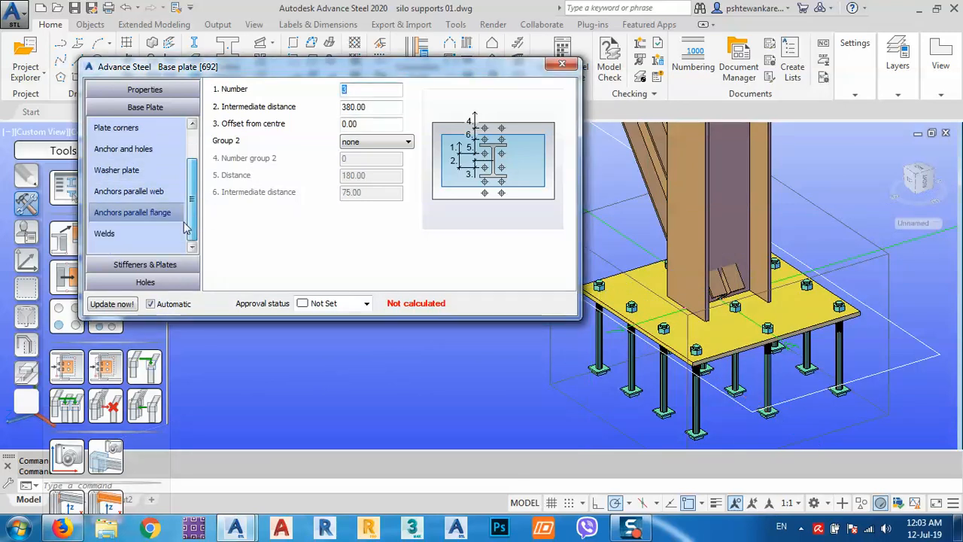
click(121, 195)
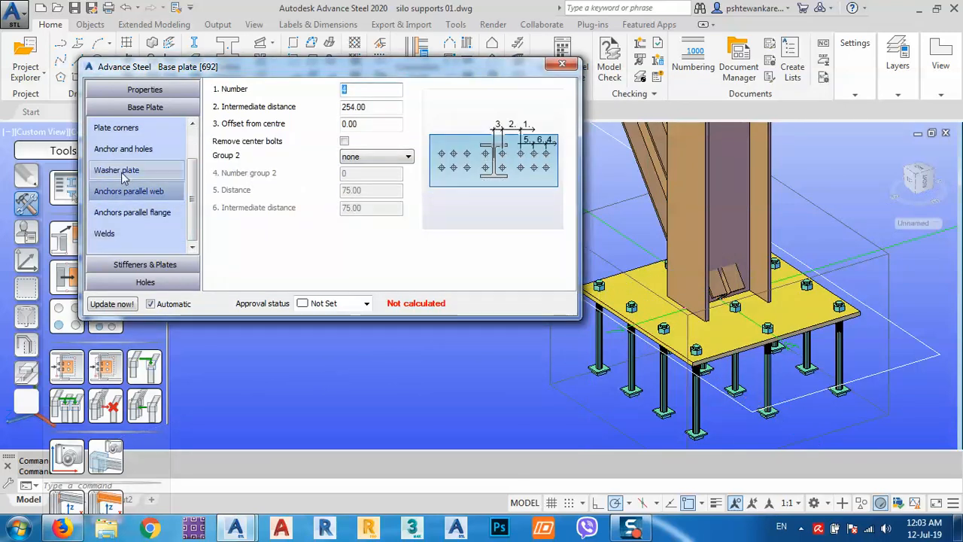
click(116, 173)
click(115, 153)
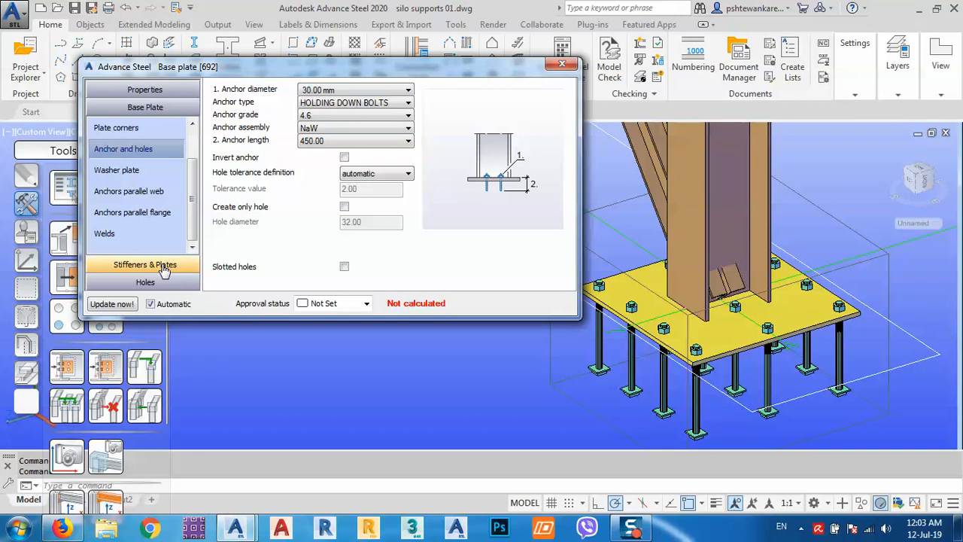
click(344, 207)
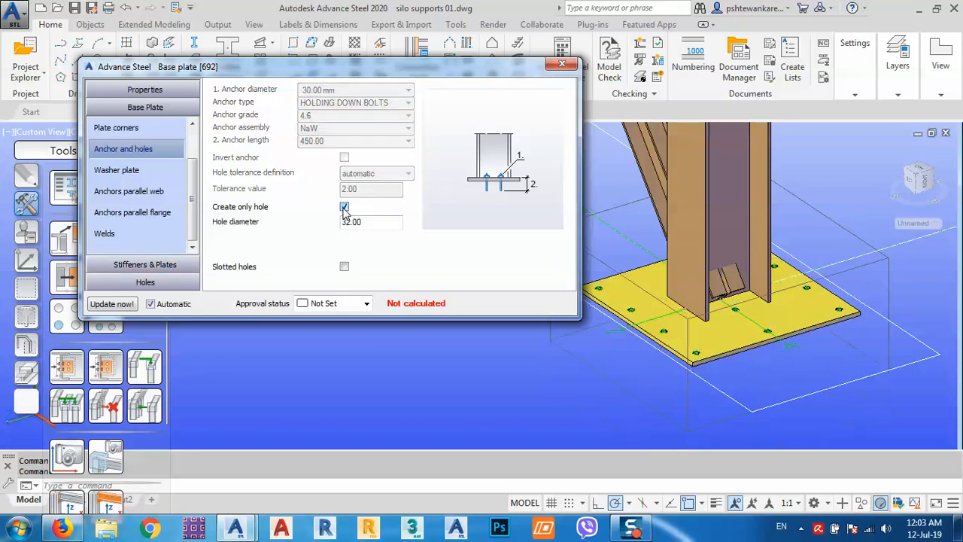
click(344, 207)
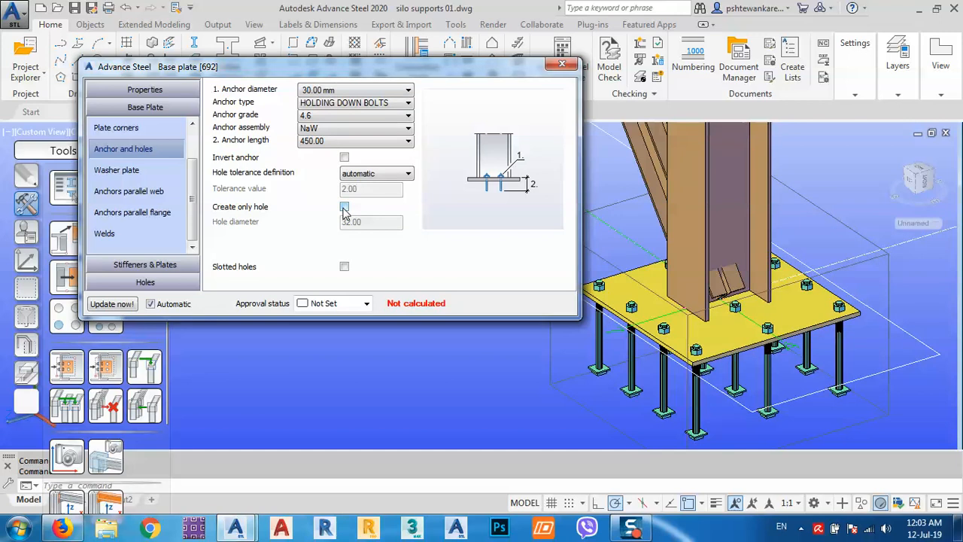
click(354, 116)
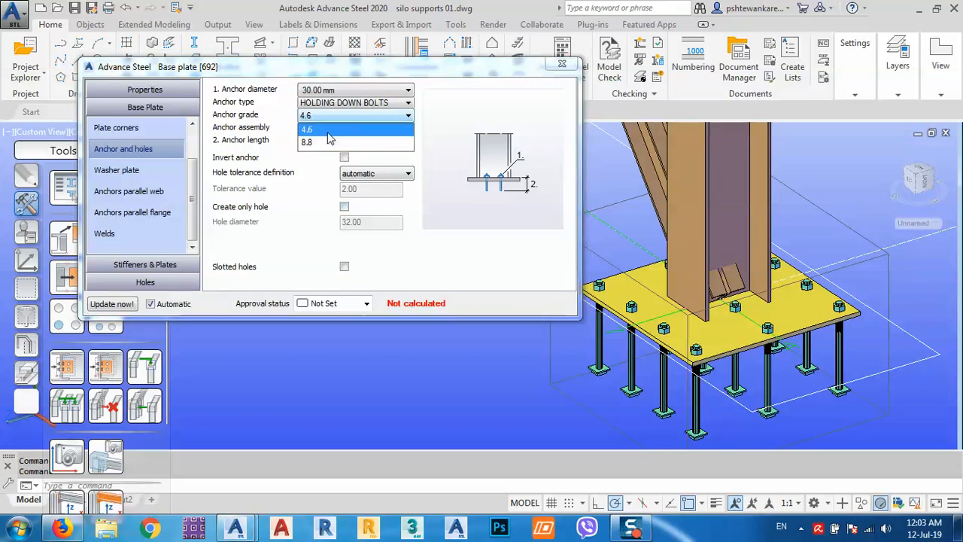
click(328, 134)
click(320, 145)
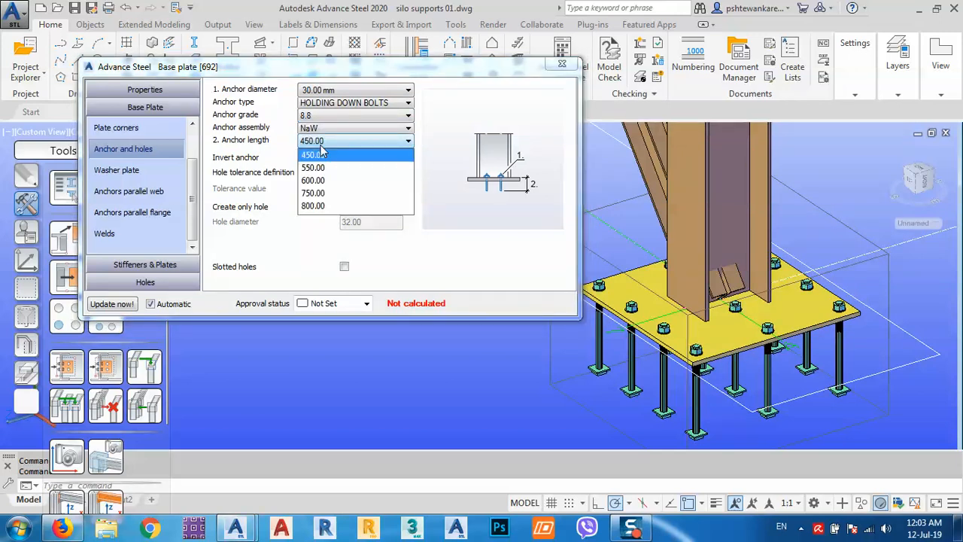
click(324, 175)
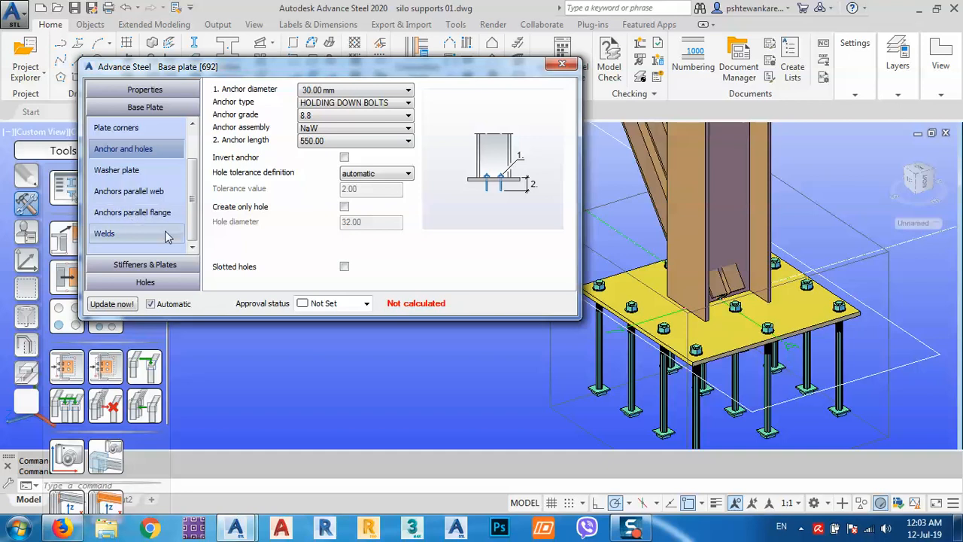
Create web stiffeners on both sides of the base plate connection, located at corners, and close the properties
click(164, 265)
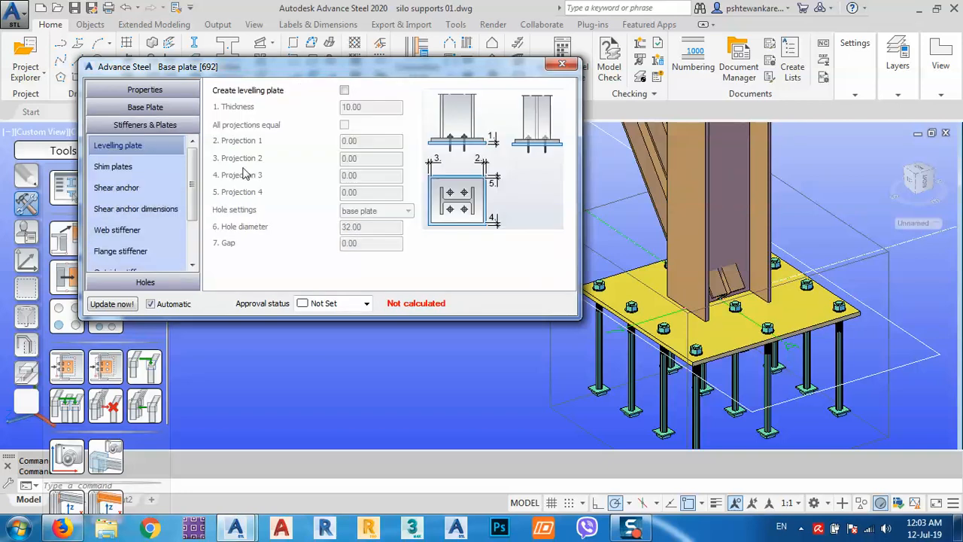
click(153, 166)
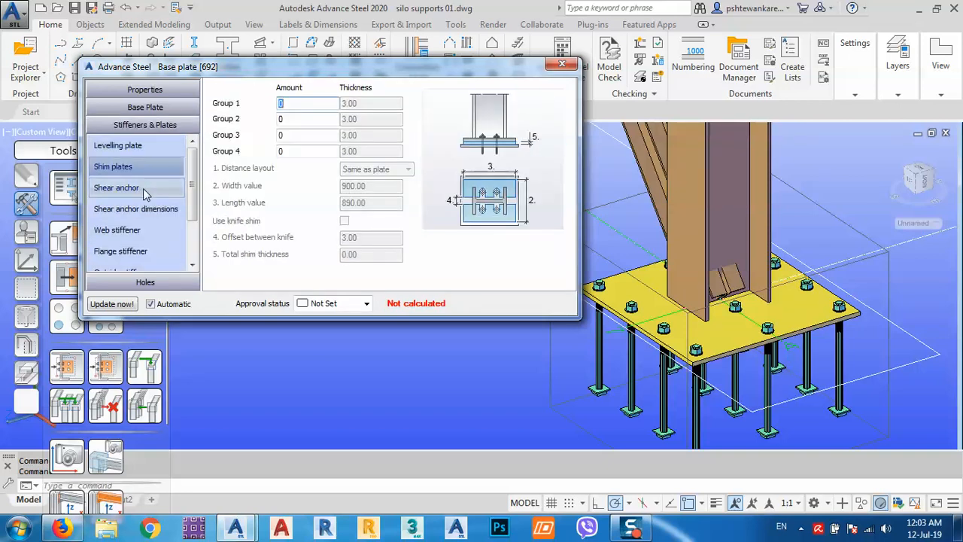
click(143, 188)
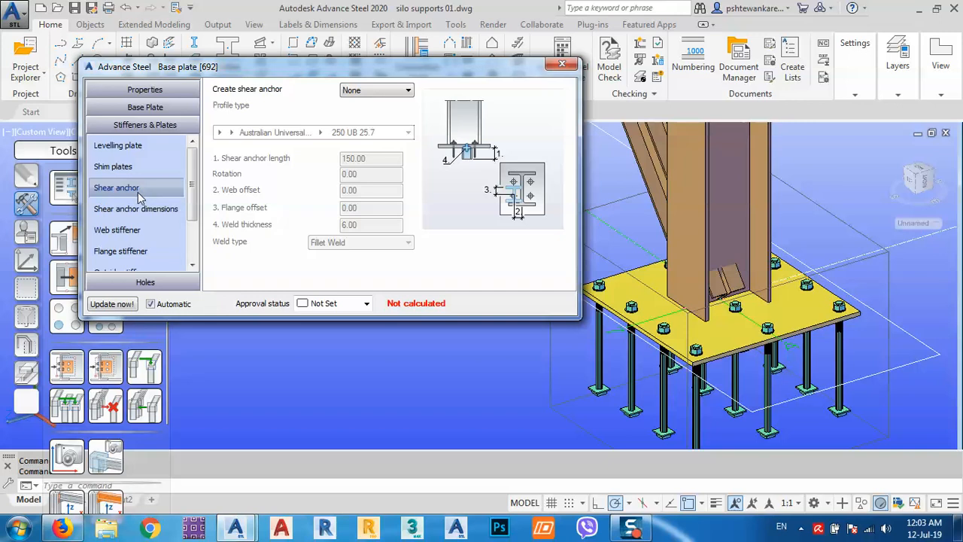
click(119, 229)
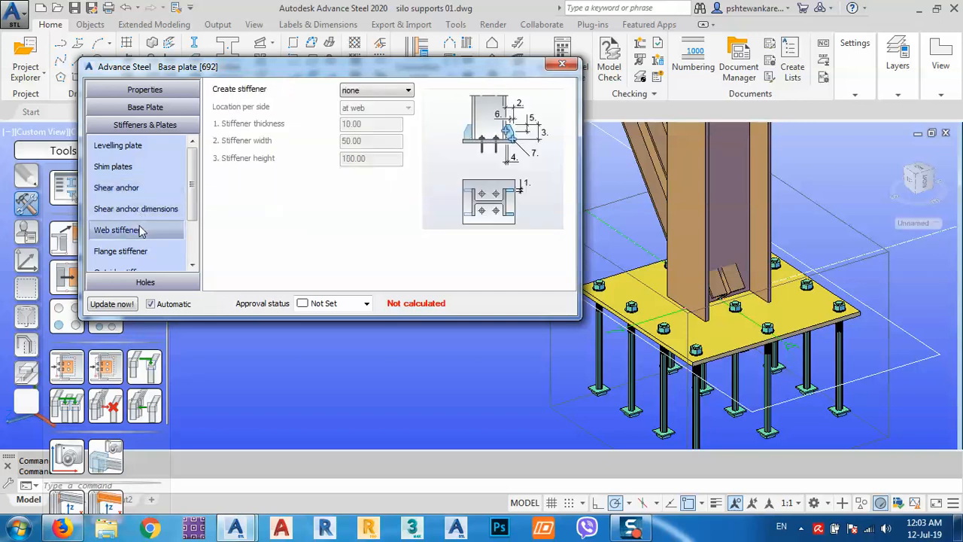
click(359, 92)
click(365, 130)
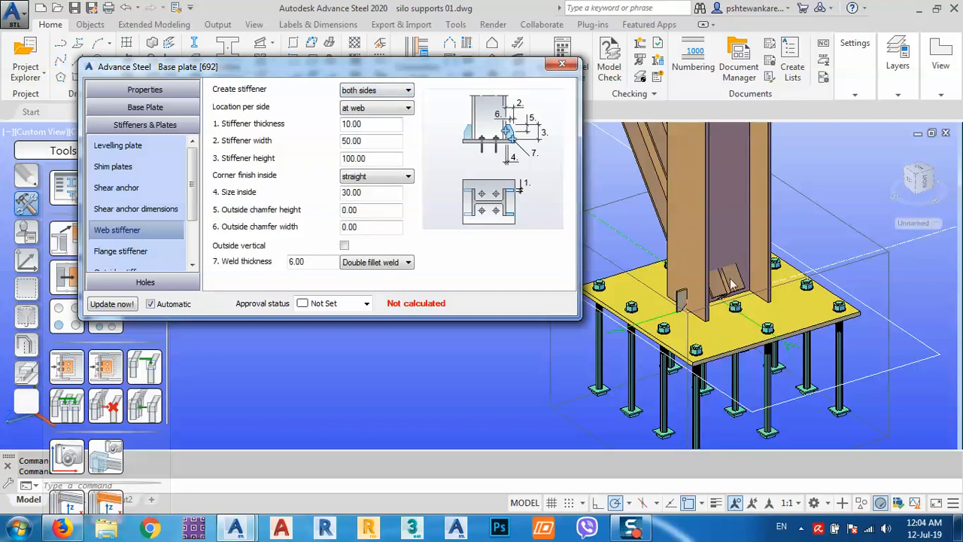
click(358, 108)
click(366, 131)
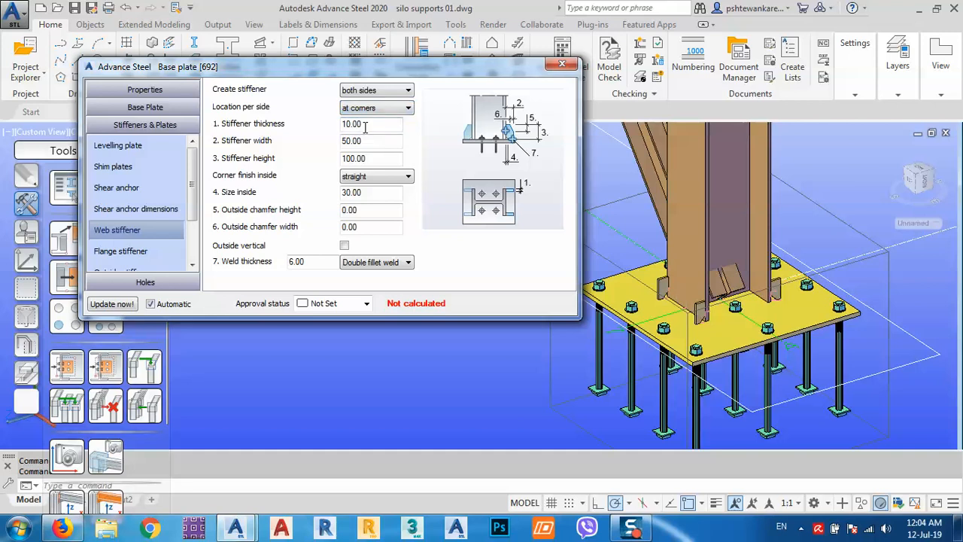
click(561, 65)
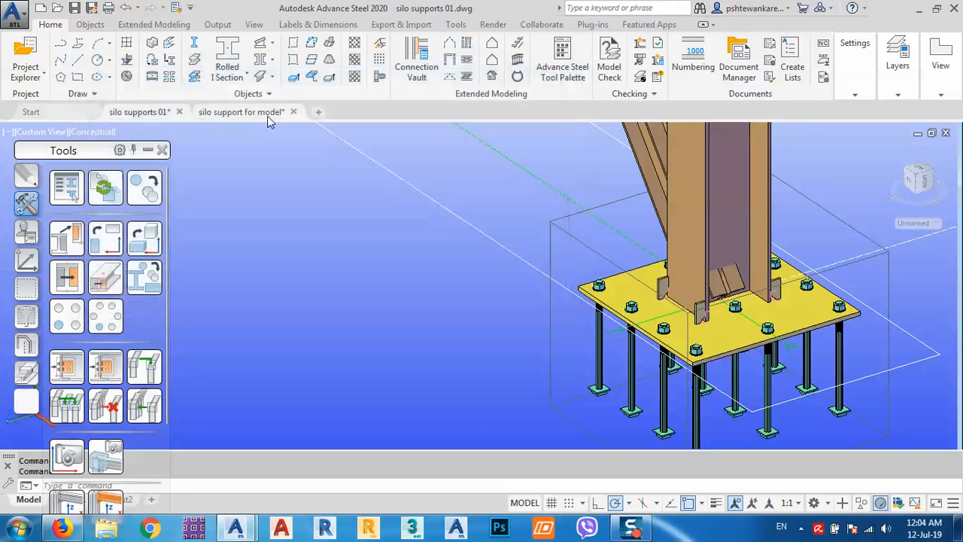
Check the stiffener layout in the silo support for model drawing and create flange stiffeners on both sides in the silo supports 01 base plate
click(232, 112)
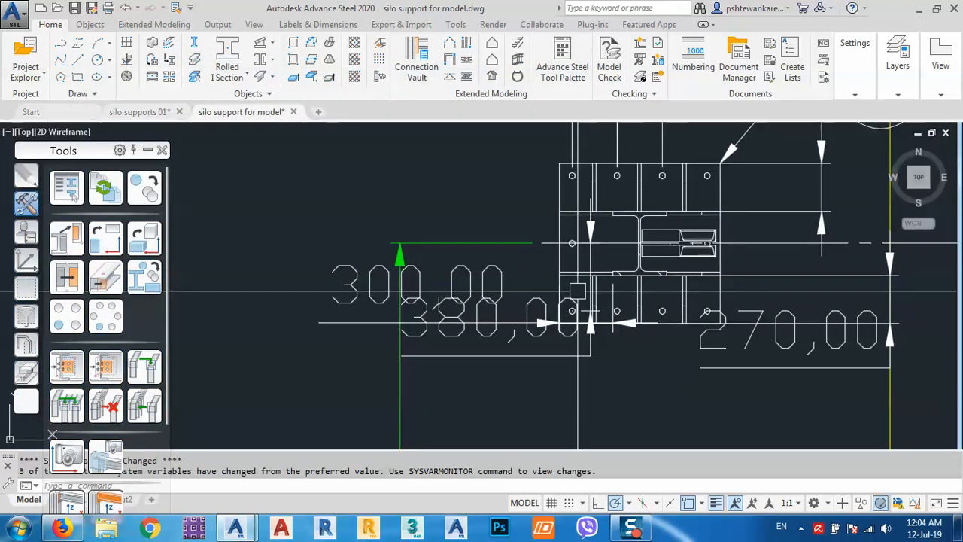
click(139, 111)
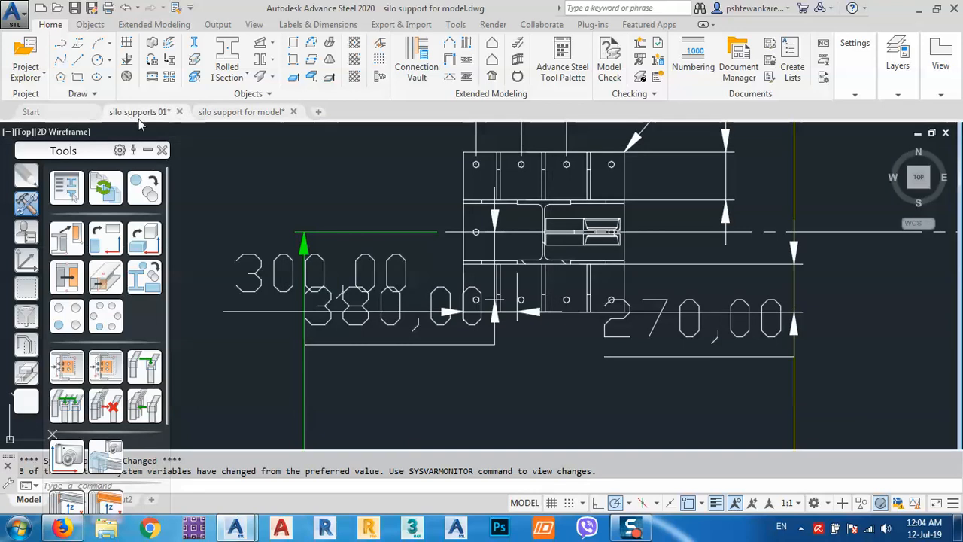
click(263, 113)
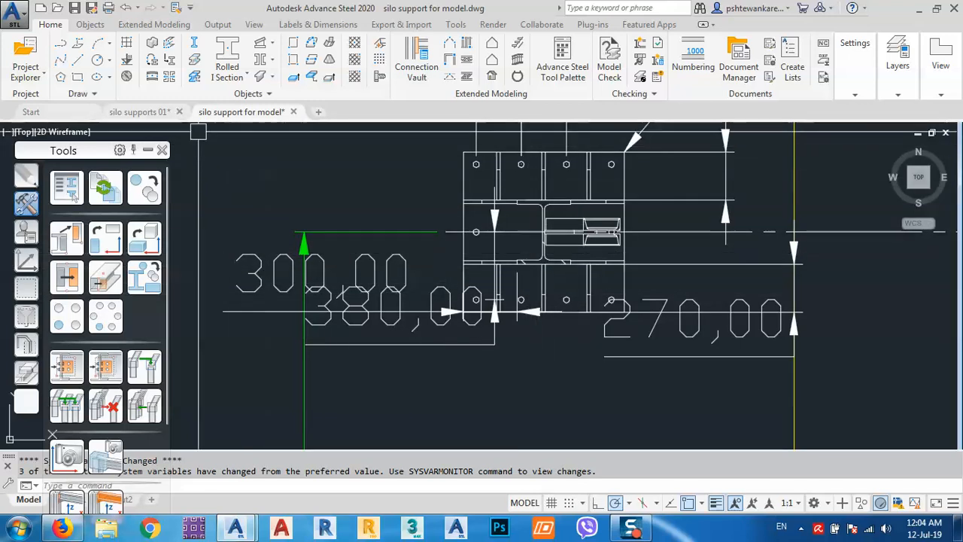
click(160, 112)
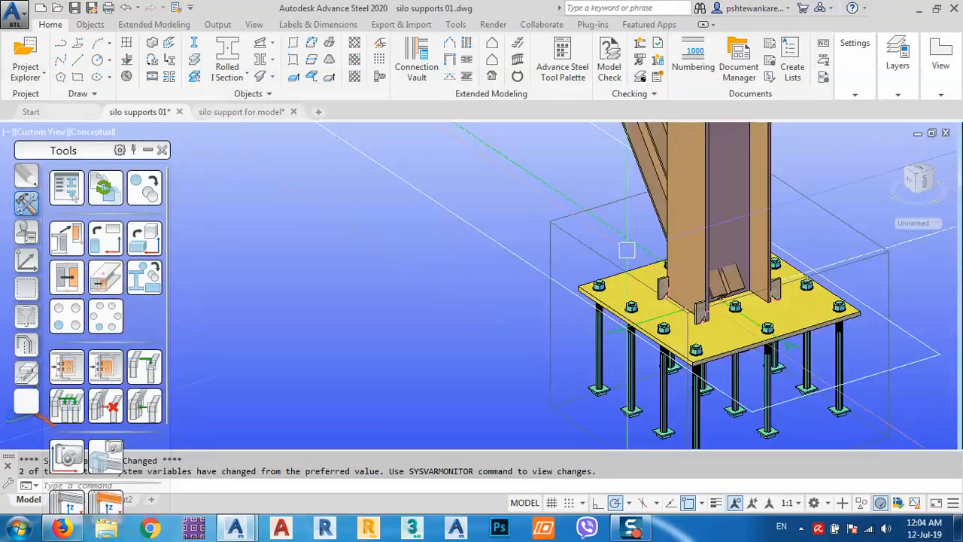
double_click(723, 335)
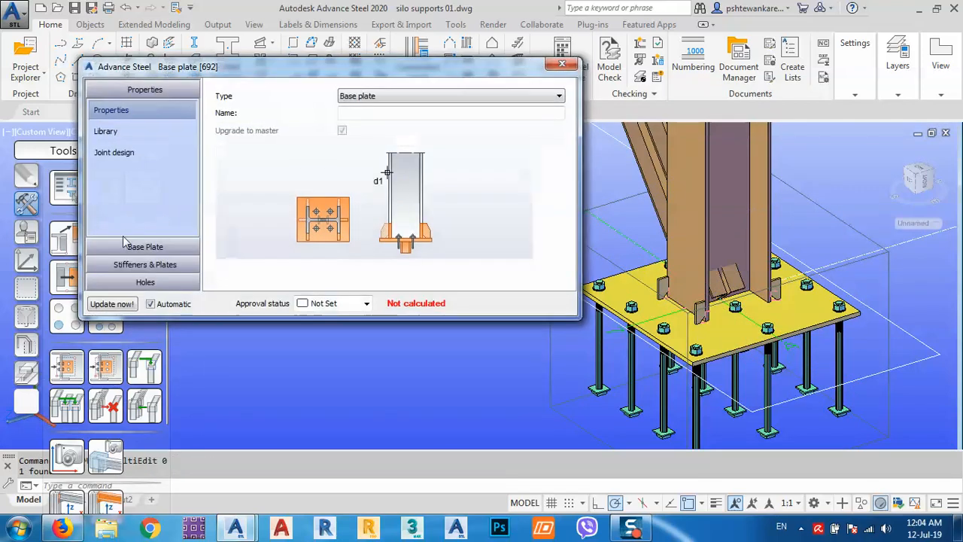
click(130, 265)
click(145, 251)
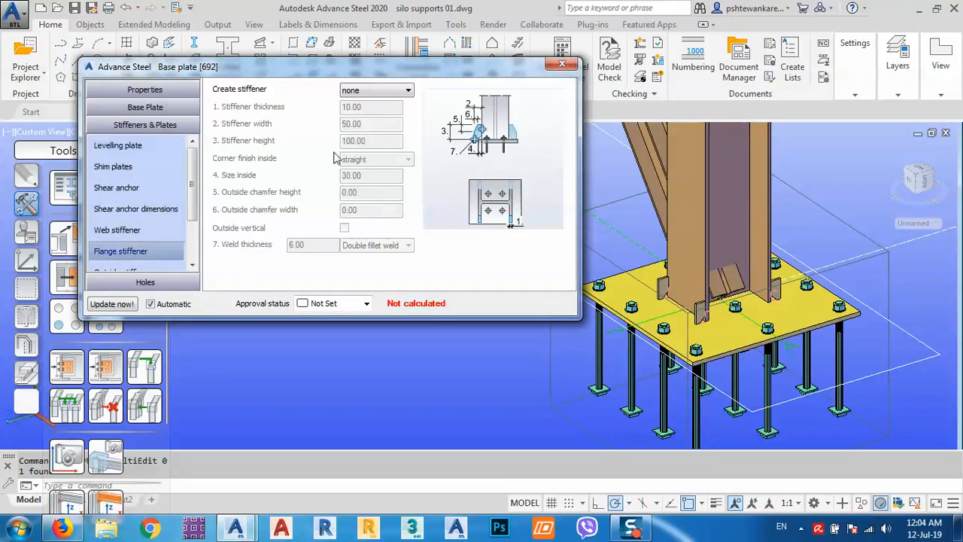
click(354, 91)
click(361, 125)
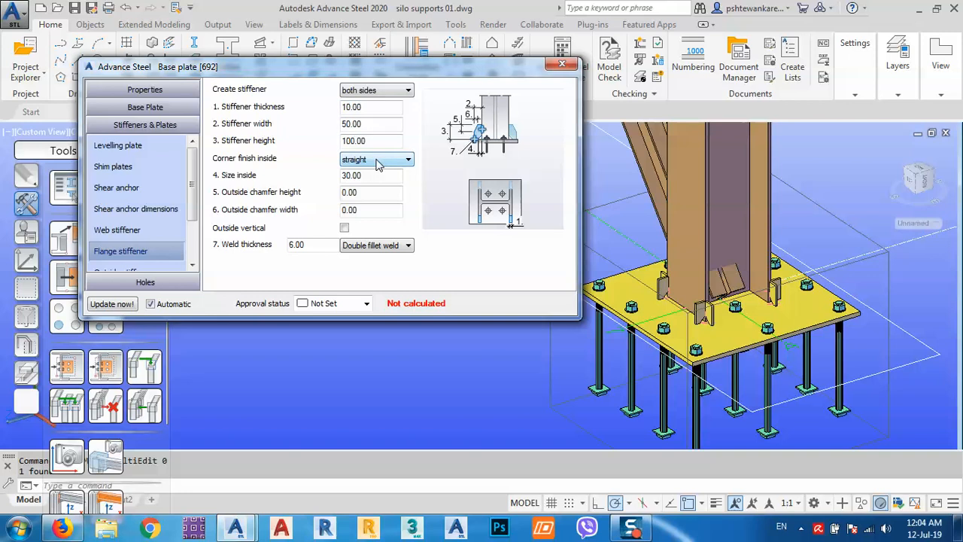
click(561, 65)
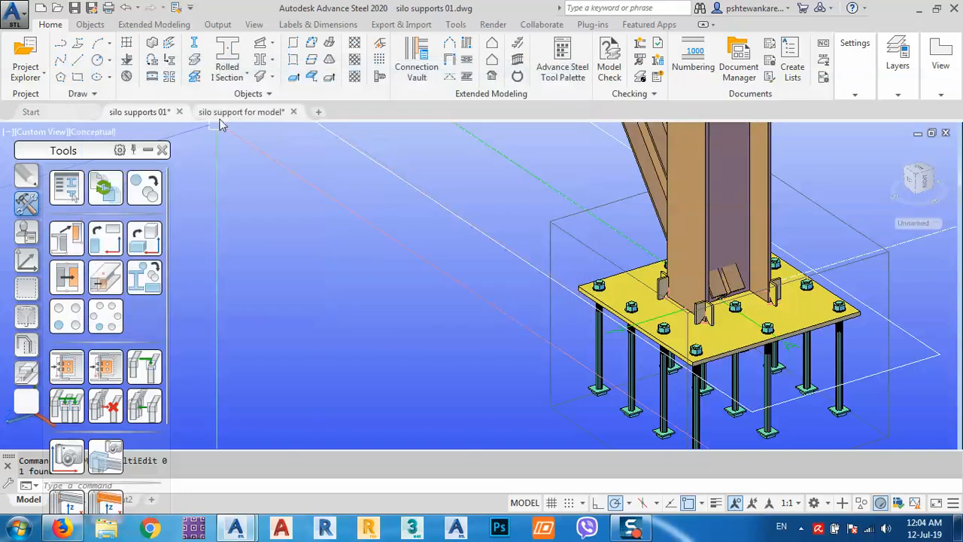
In the silo support for model drawing, add a horizontal aligned dimension from the column base elevation's left plate edge to the column face
click(222, 115)
scroll(526, 262, down, 10)
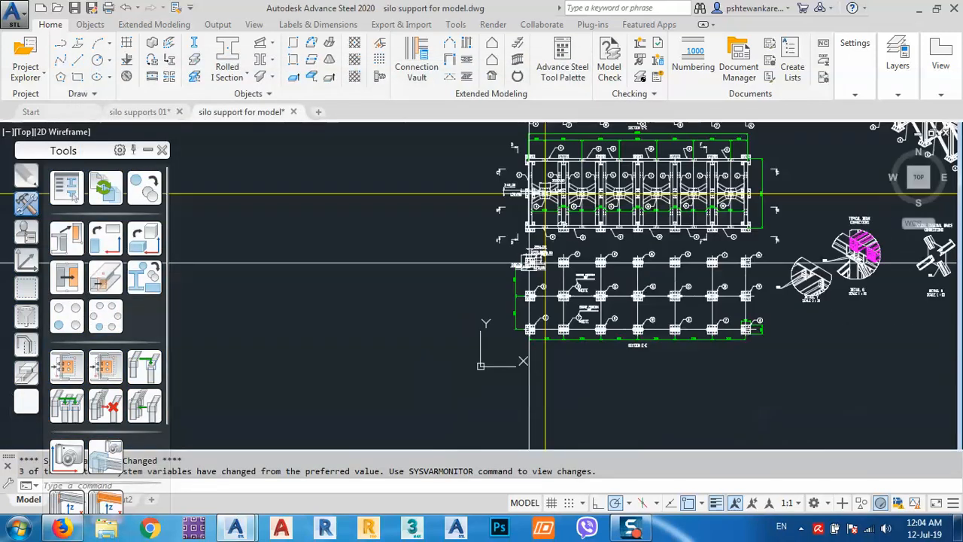
scroll(521, 249, down, 5)
scroll(527, 249, up, 15)
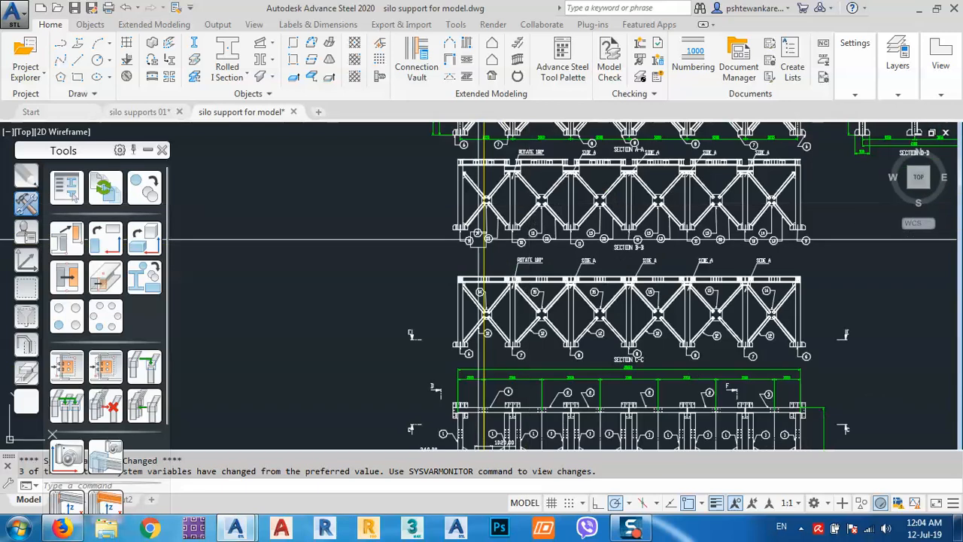
middle_drag(373, 174, 436, 311)
scroll(389, 234, up, 5)
middle_drag(424, 277, 516, 269)
text(dal)
key(space)
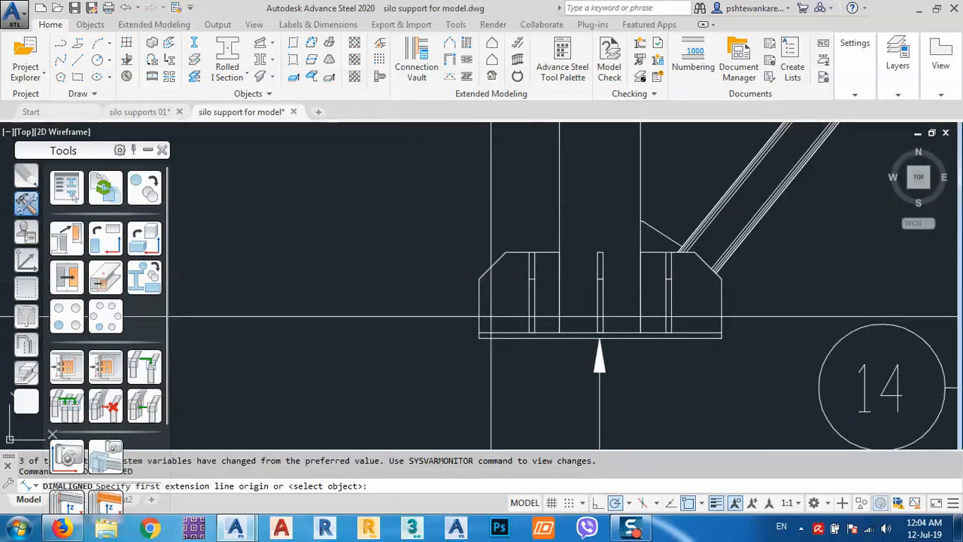
click(479, 332)
click(560, 332)
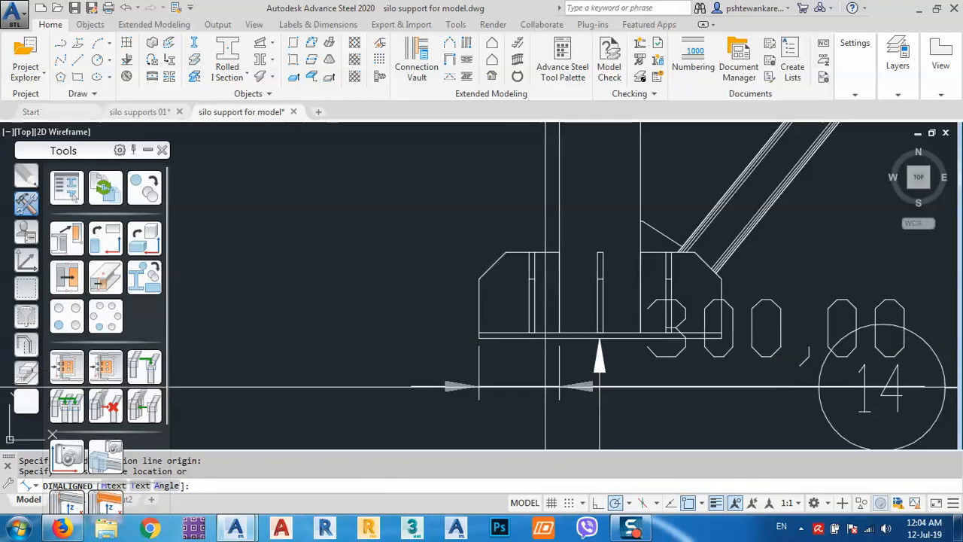
click(591, 387)
Add a vertical aligned dimension from the base plate's top to the stiffener's top edge at the column face
key(space)
click(560, 332)
click(560, 252)
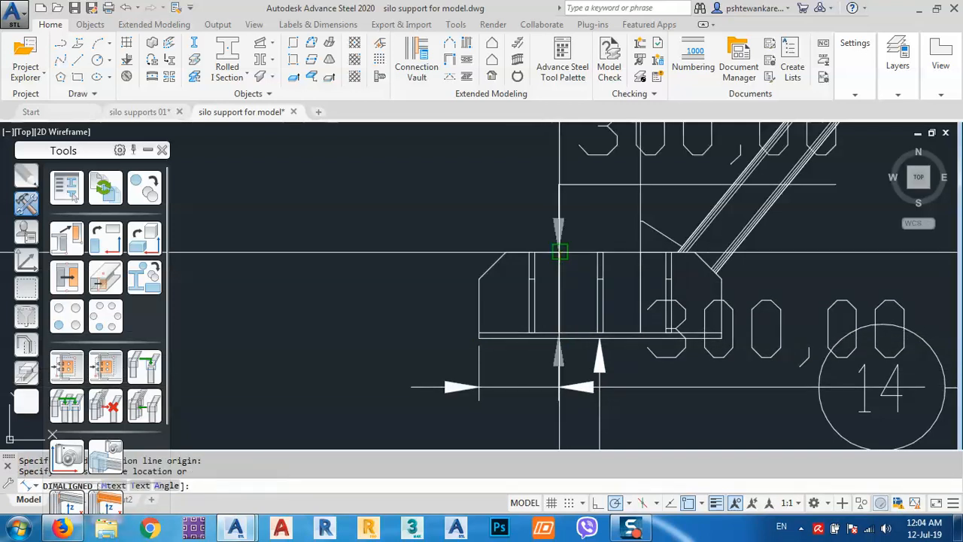
scroll(396, 260, down, 5)
click(340, 233)
scroll(441, 261, up, 6)
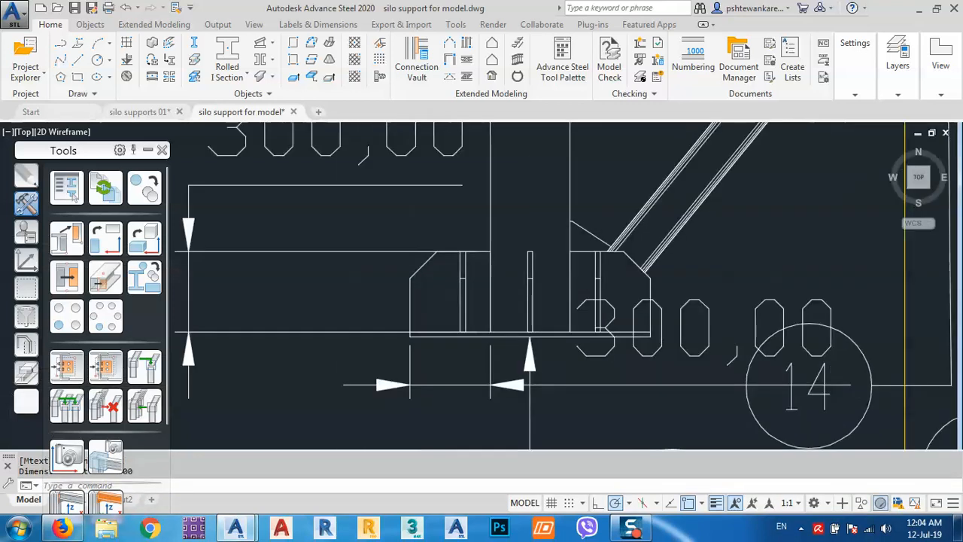
Measure the vertical size of the stiffener's outer corner chamfer with a linear dimension, without placing it
middle_drag(427, 269, 466, 295)
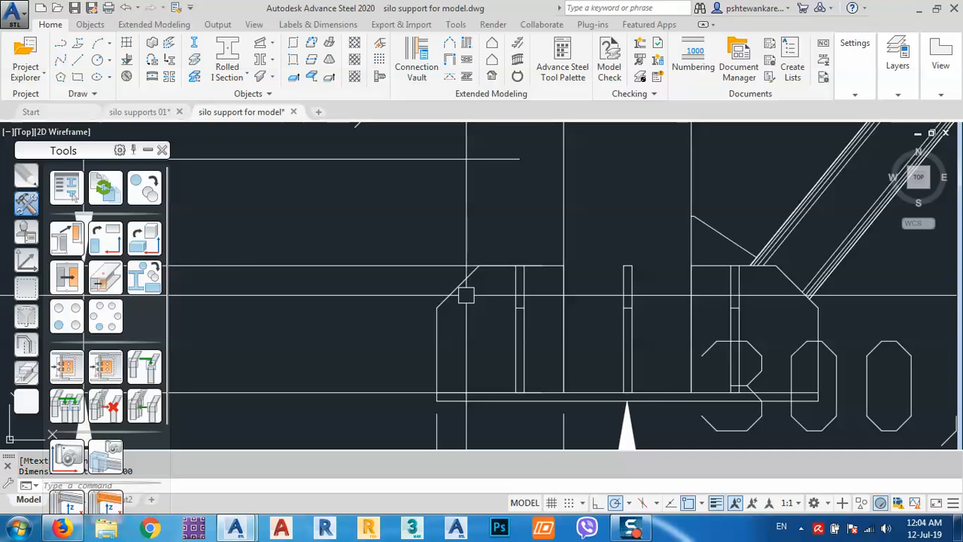
text(dli)
key(Return)
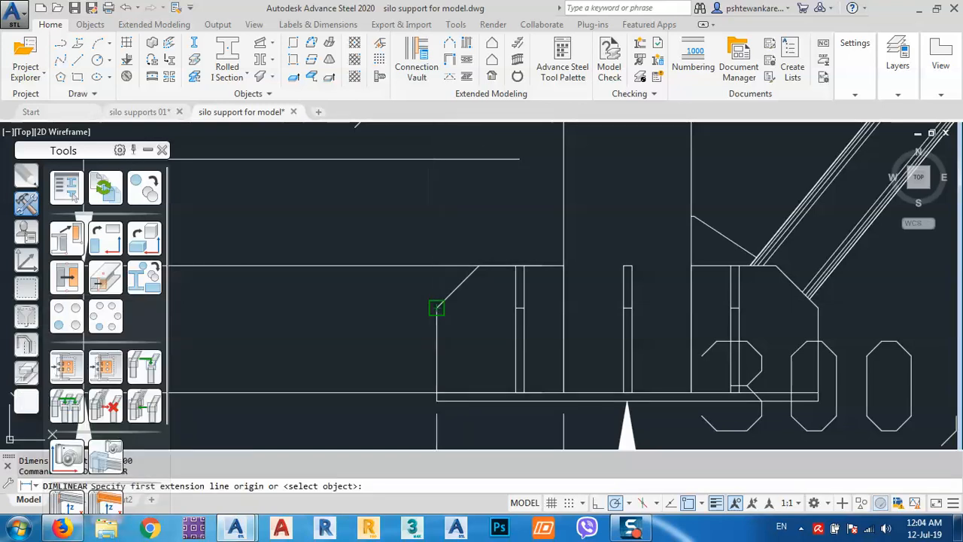
click(437, 307)
click(430, 268)
scroll(431, 268, down, 5)
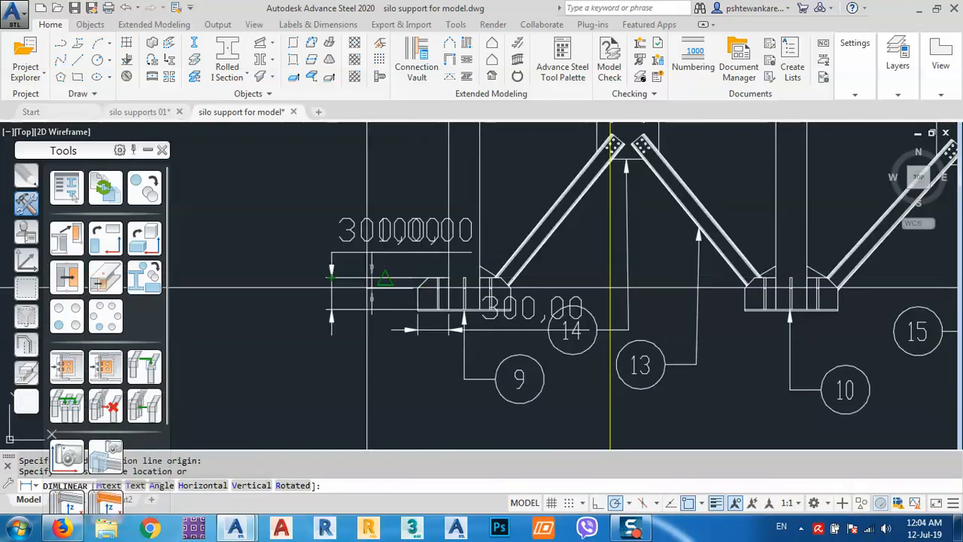
key(Escape)
middle_drag(422, 291, 516, 236)
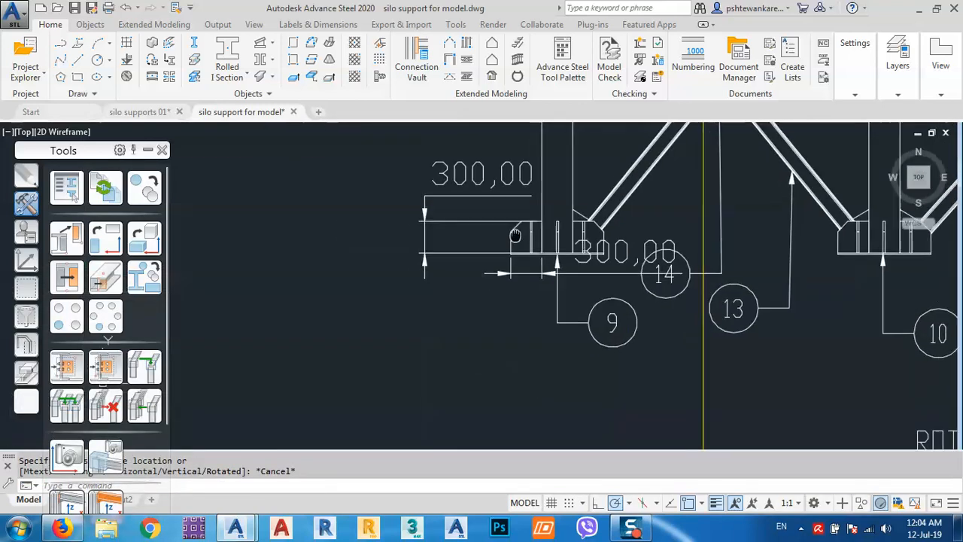
In silo supports 01, reopen the base plate's joint properties and set the flange stiffener width and height to 300
click(143, 111)
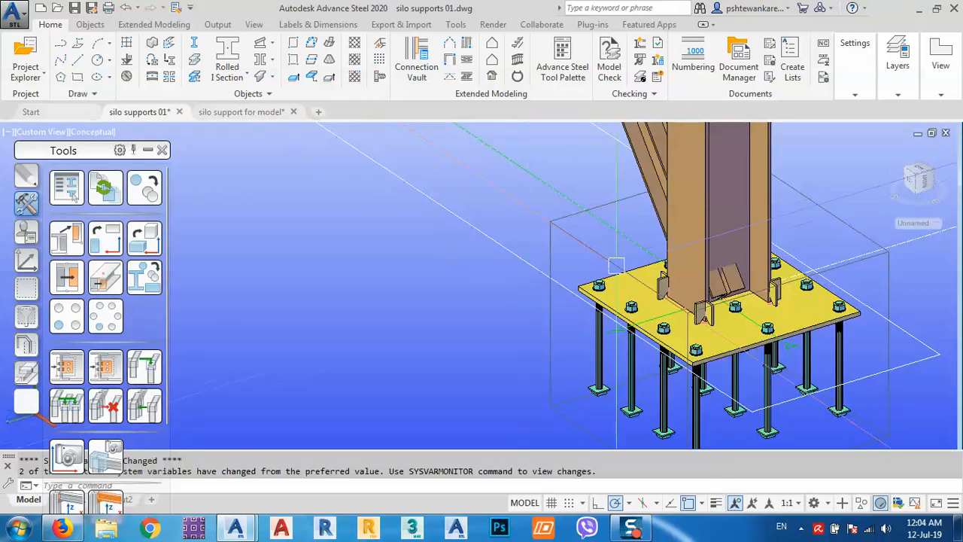
click(616, 265)
right_click(486, 294)
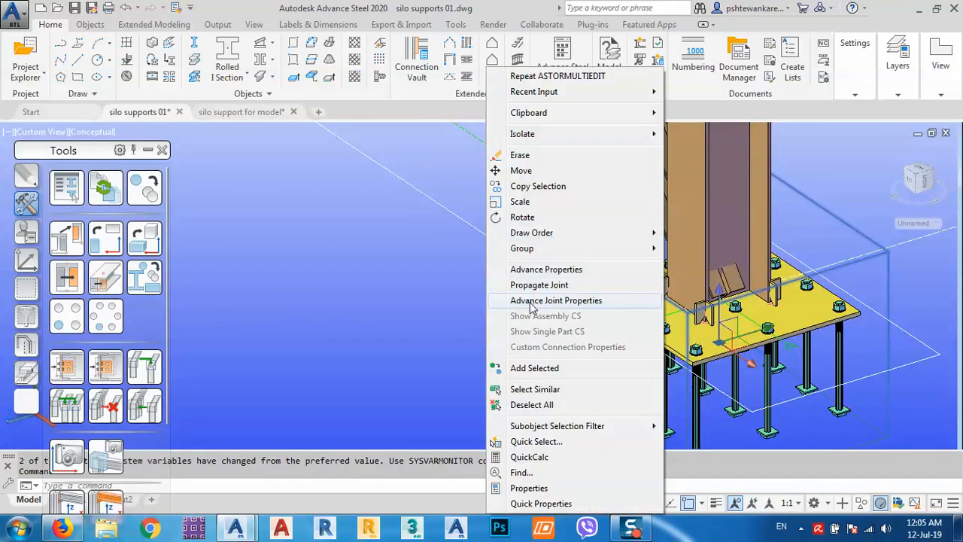
click(531, 302)
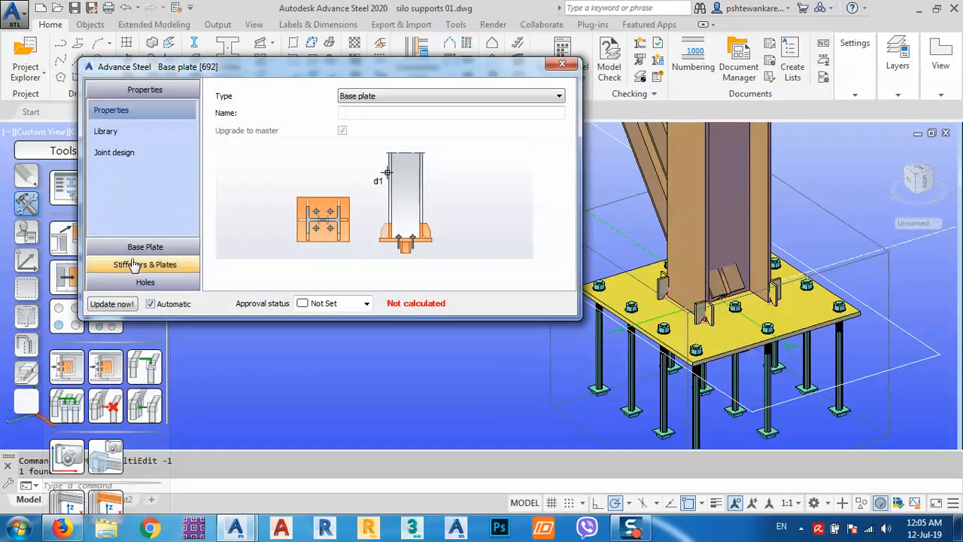
click(132, 265)
click(121, 251)
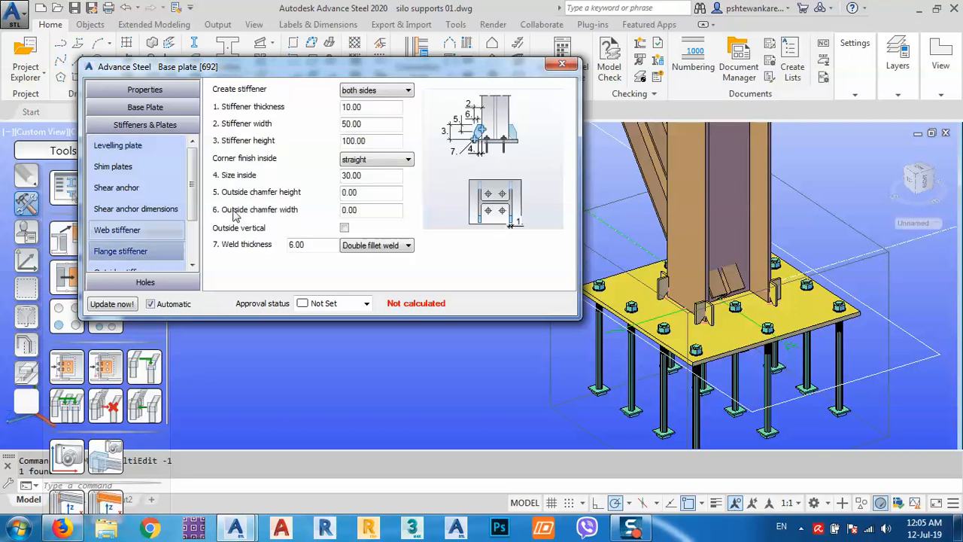
double_click(387, 125)
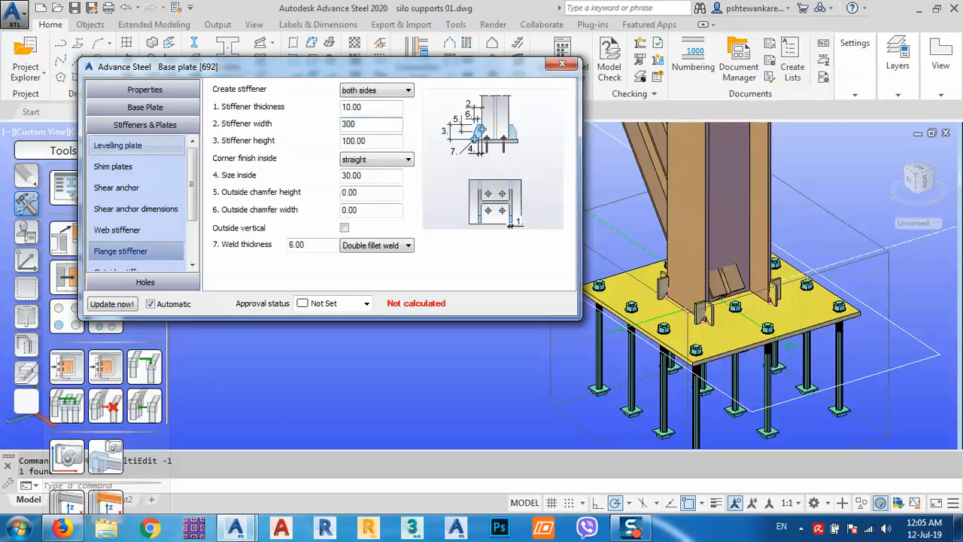
text(300)
key(Return)
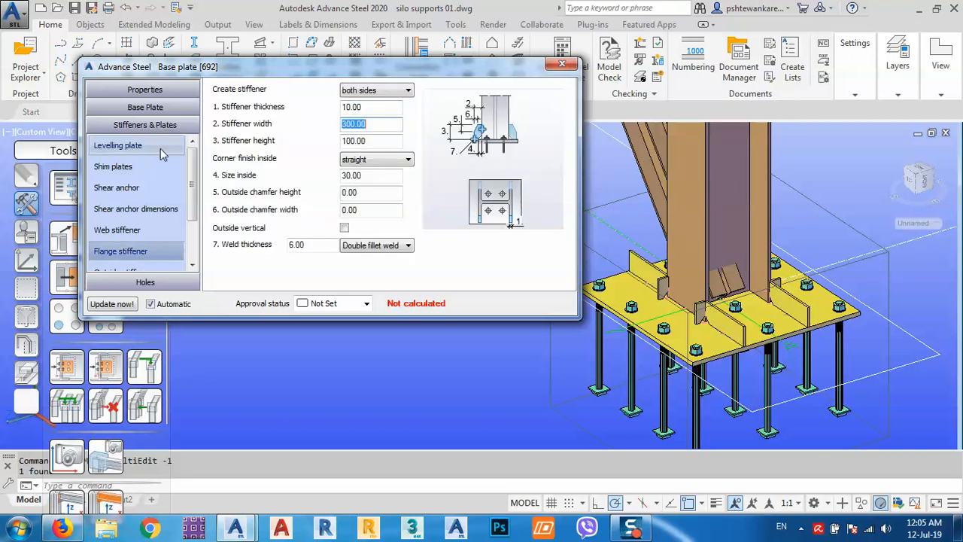
double_click(390, 142)
text(3)
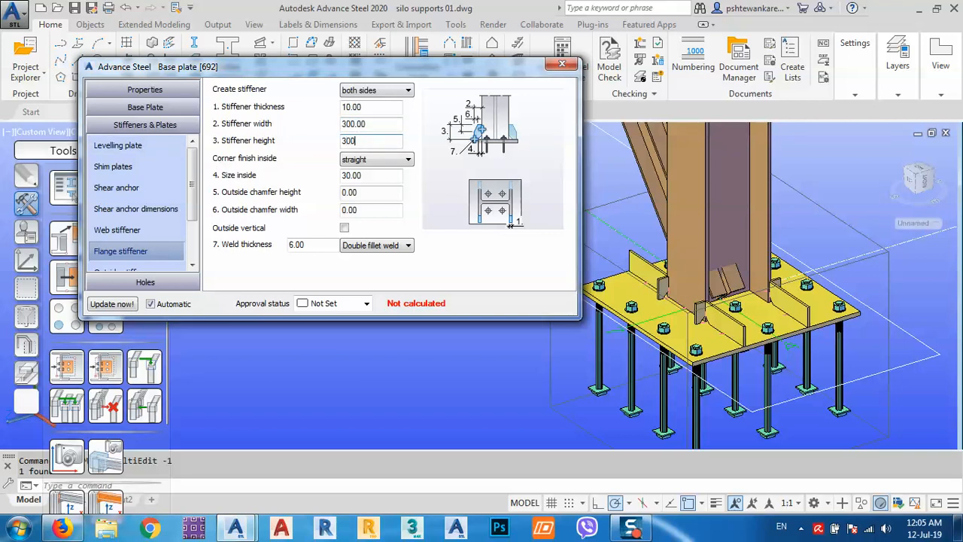
text(00)
key(Return)
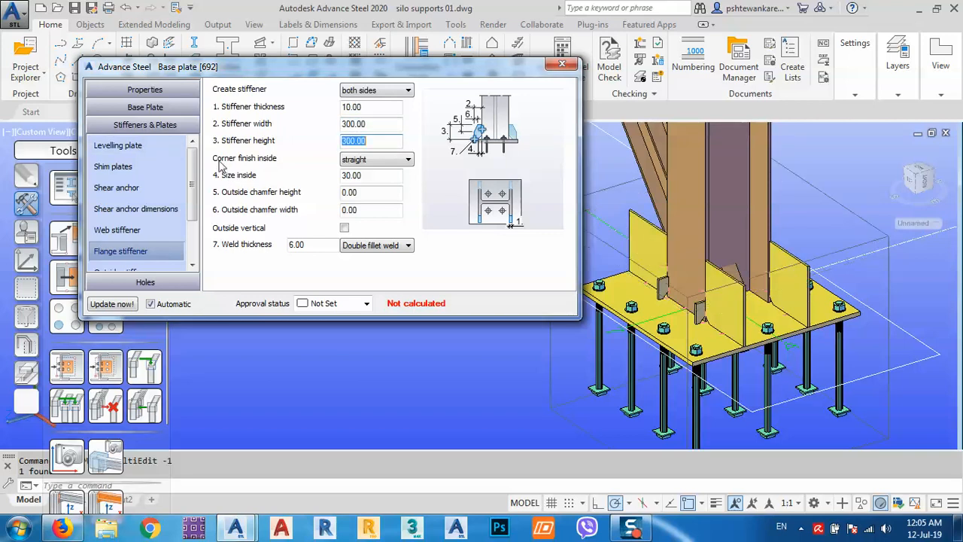
Set the flange stiffener's outside chamfer height and outside chamfer width to 100
double_click(355, 193)
text(100)
key(Return)
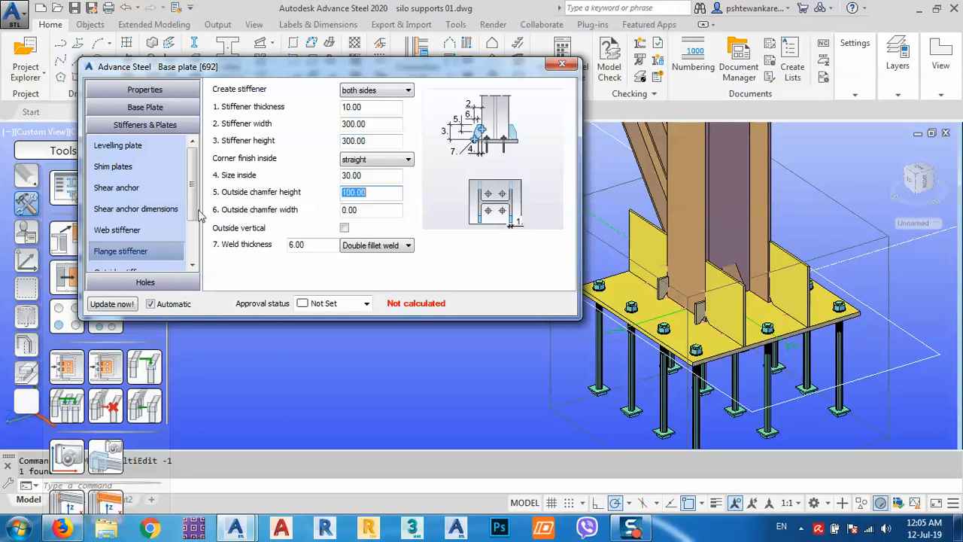
key(Tab)
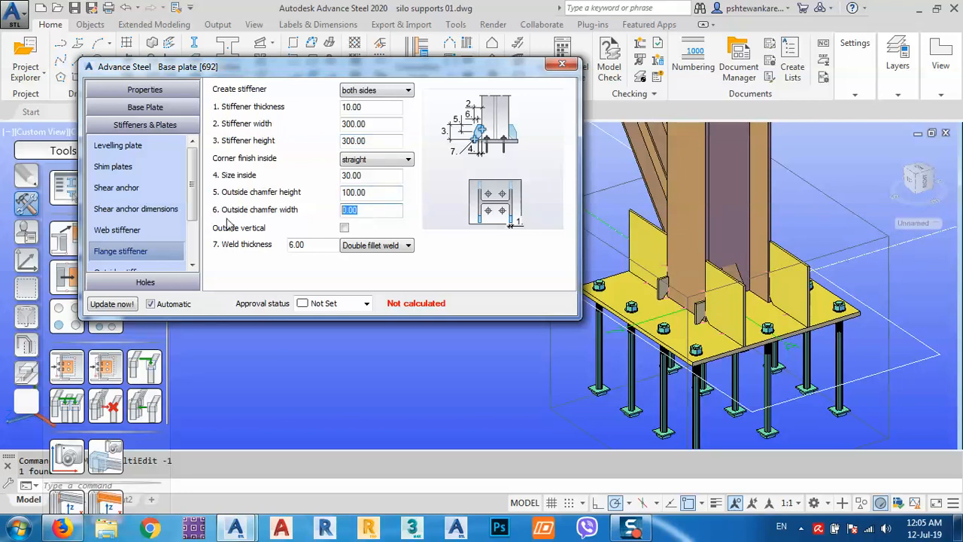
text(100)
key(Return)
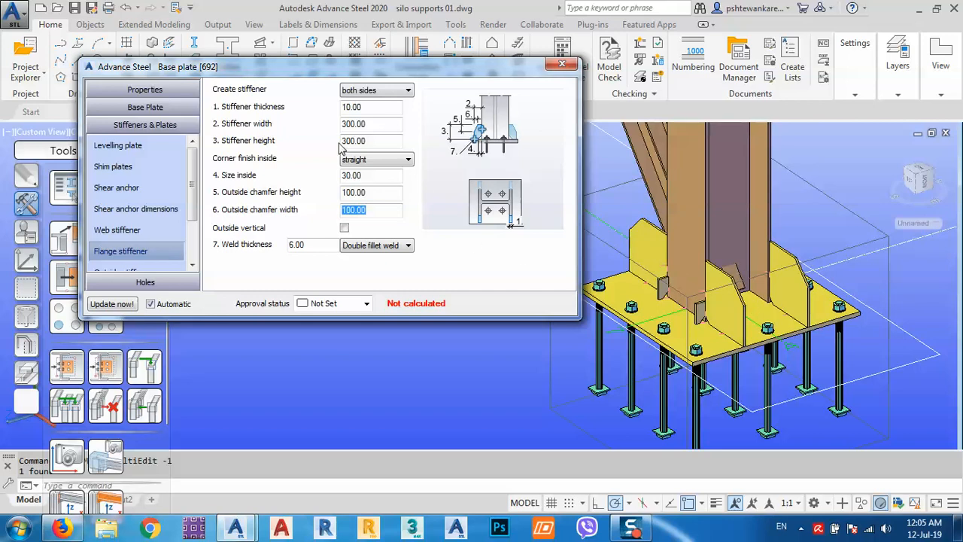
Set the web stiffener width and height to 300, keeping the location per side at corners
scroll(188, 210, down, 1)
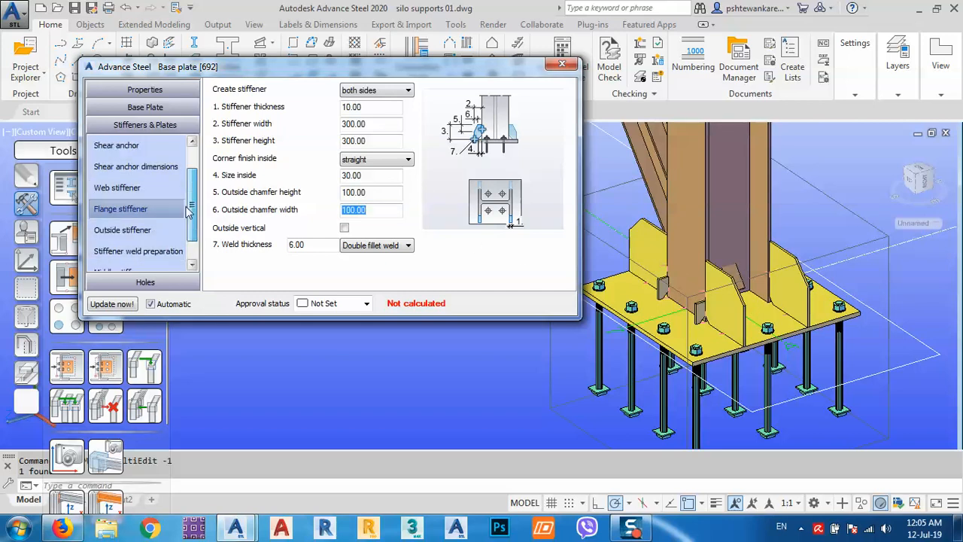
click(133, 232)
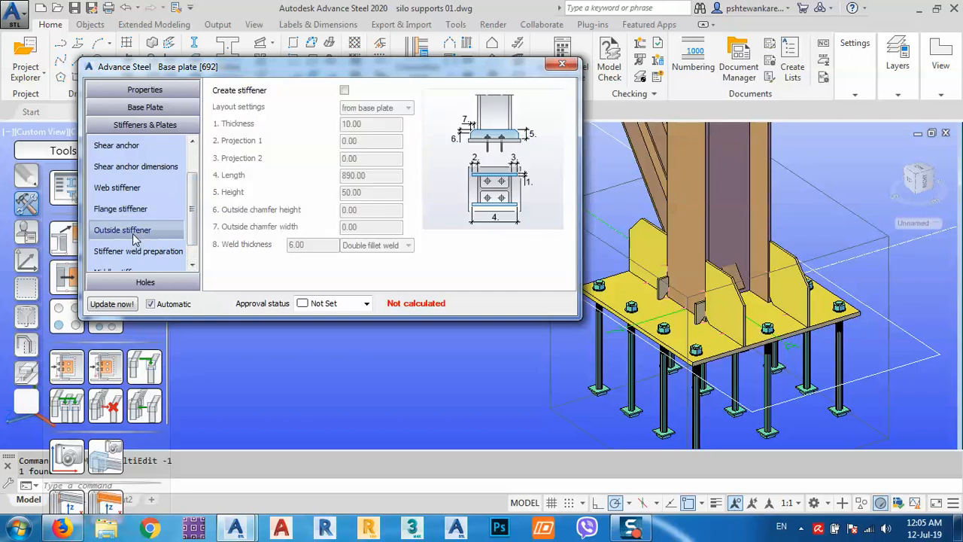
click(107, 190)
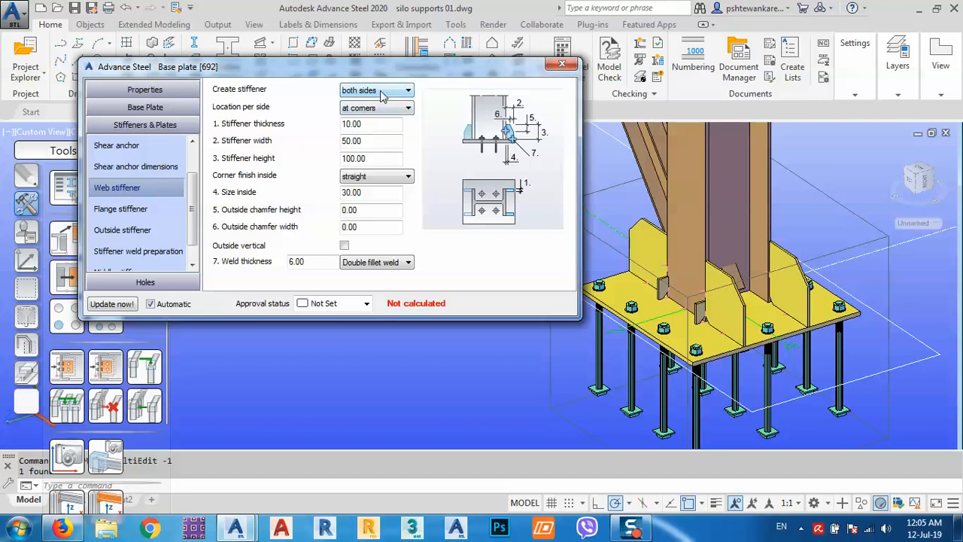
click(383, 113)
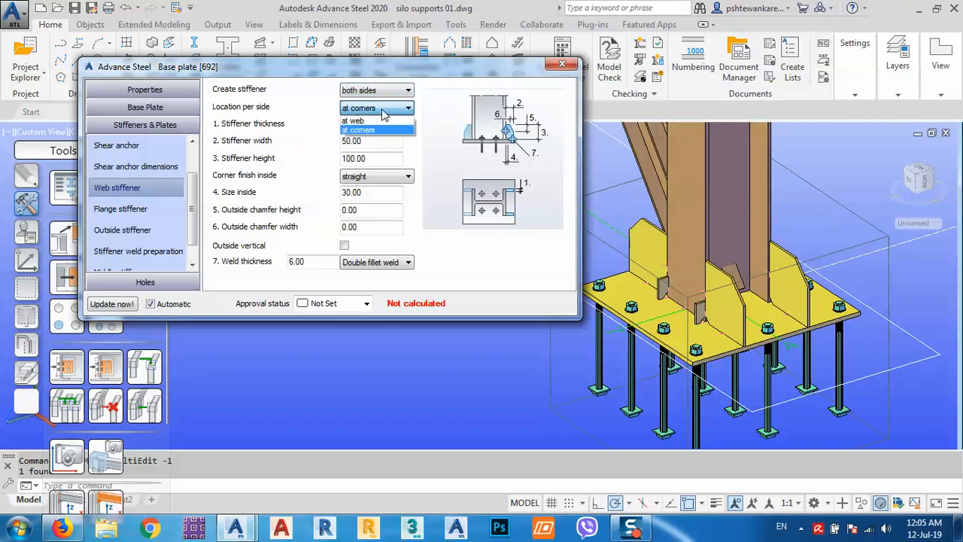
click(384, 113)
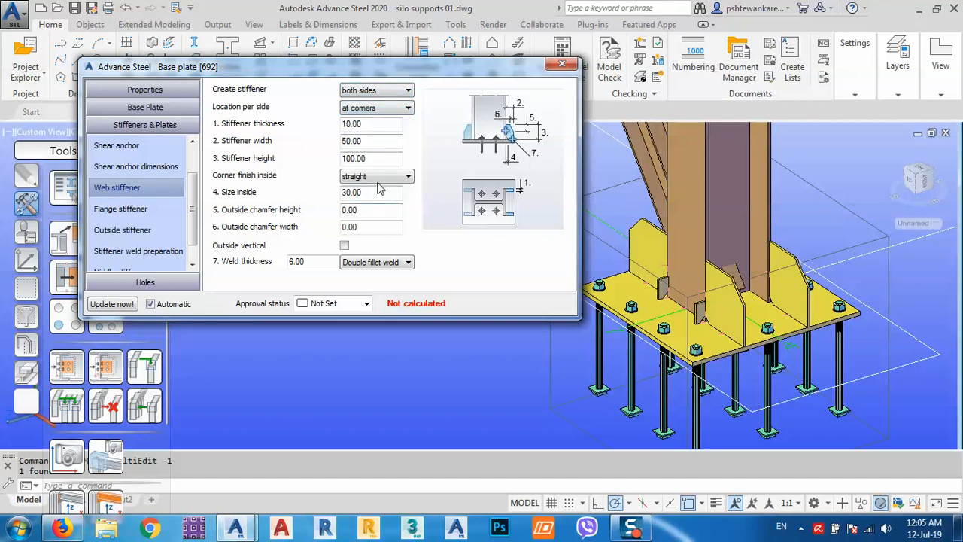
double_click(382, 137)
text(300)
key(Return)
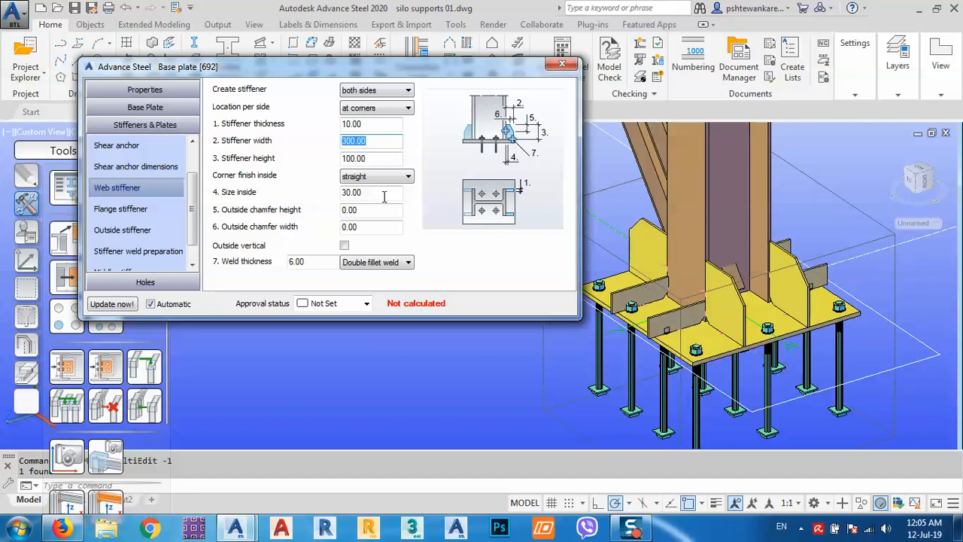
key(Tab)
text(30)
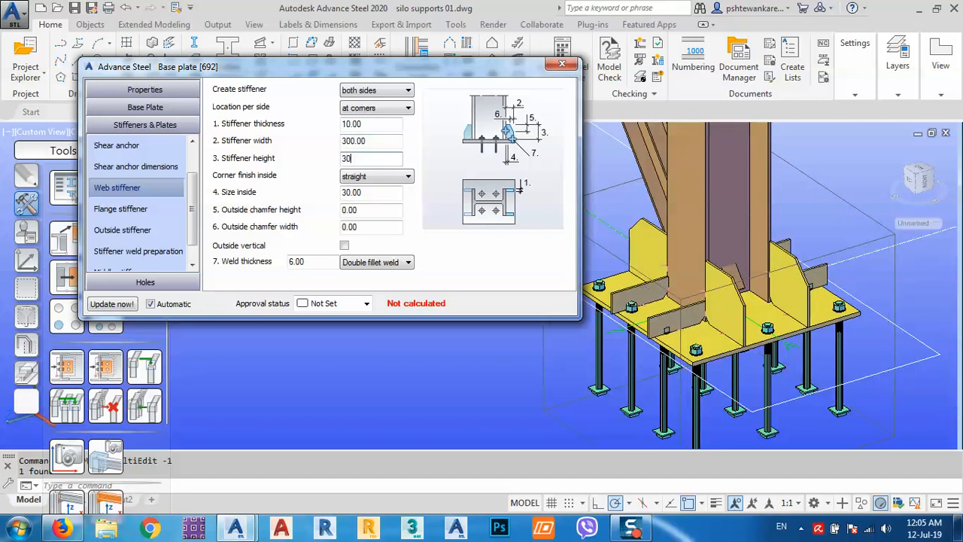
key(Return)
Set the web stiffener's outside chamfer height and outside chamfer width to 100
click(365, 209)
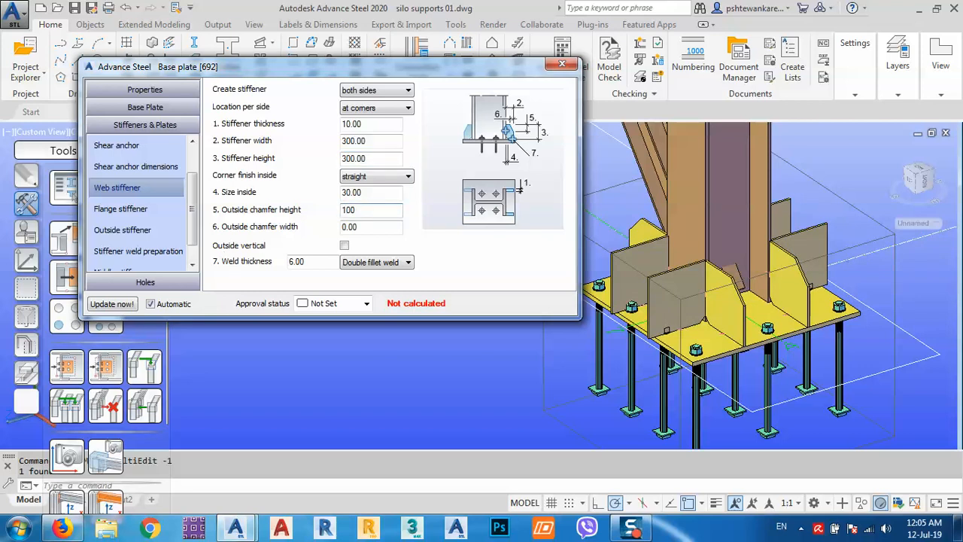
text(100)
key(Return)
click(374, 226)
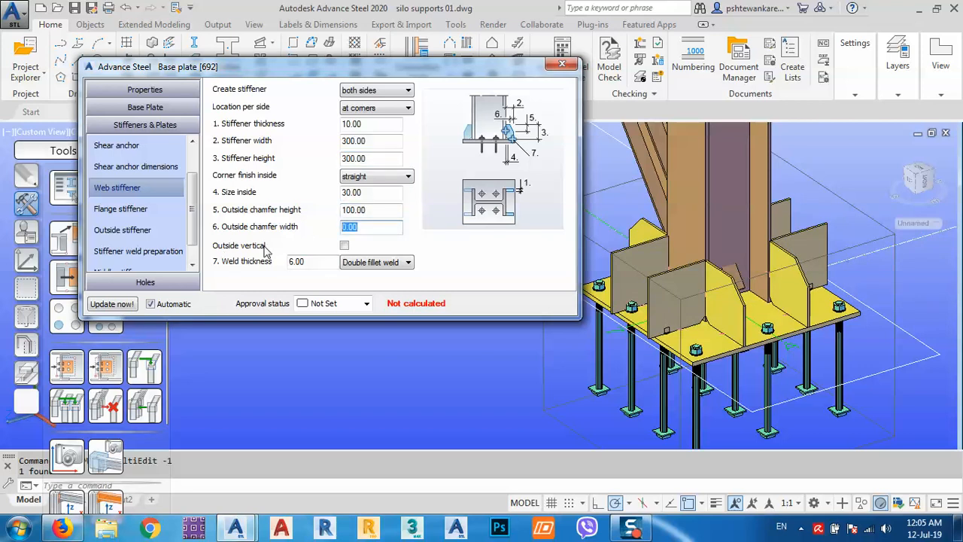
key(Return)
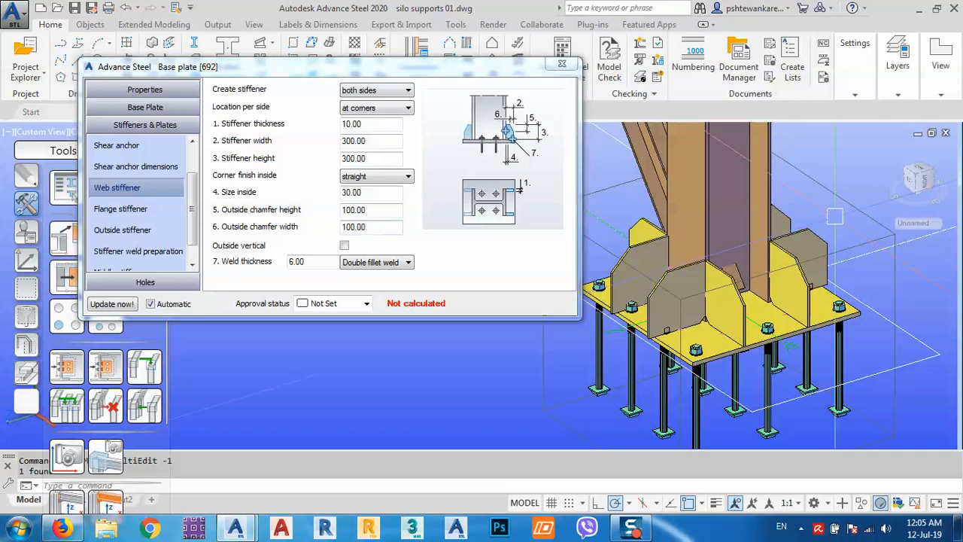
Try creating middle stiffeners on both sides of the base plate connection and inspect them on the column web
click(143, 251)
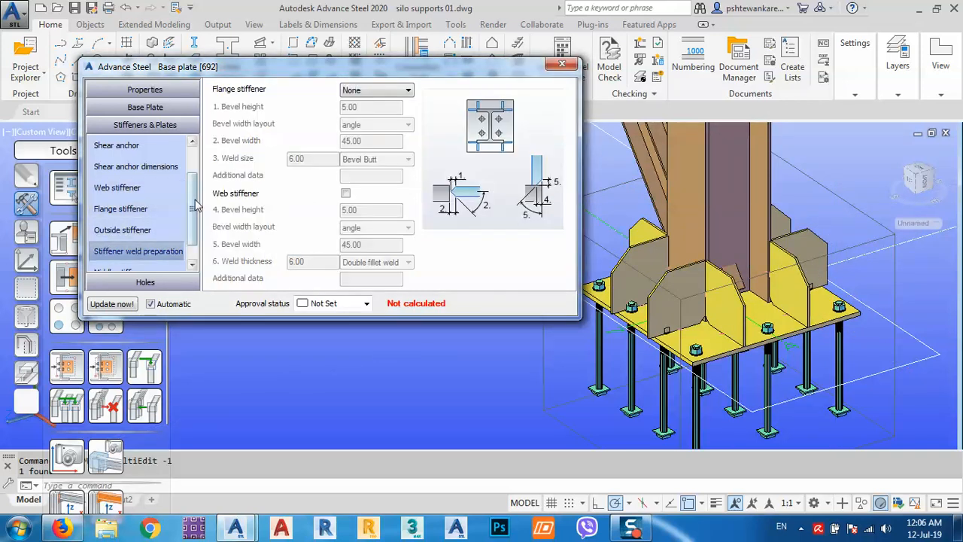
scroll(147, 241, down, 1)
click(124, 251)
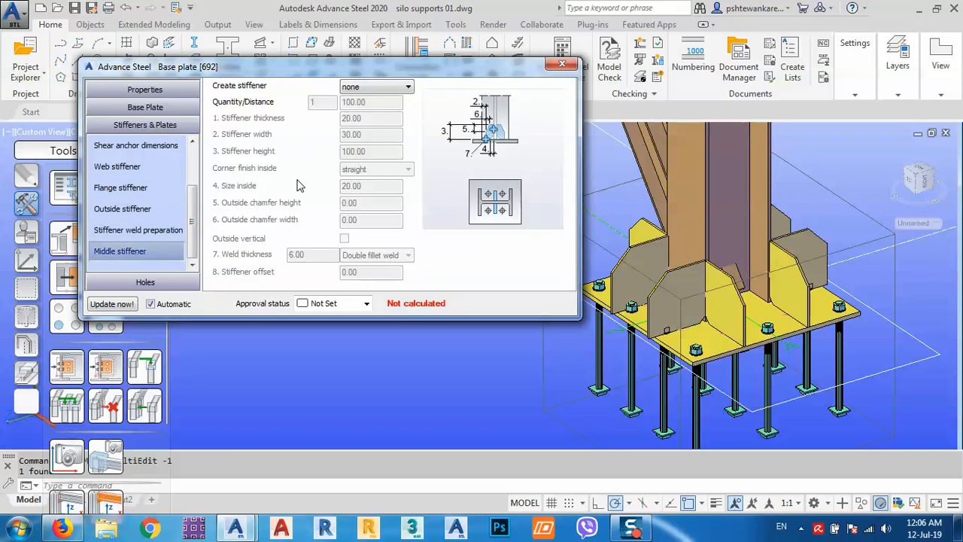
click(372, 86)
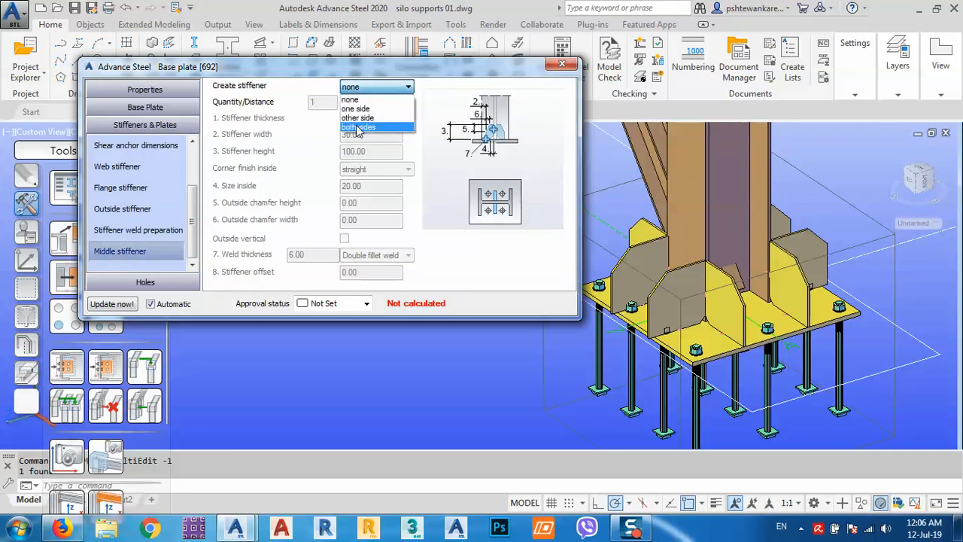
click(359, 124)
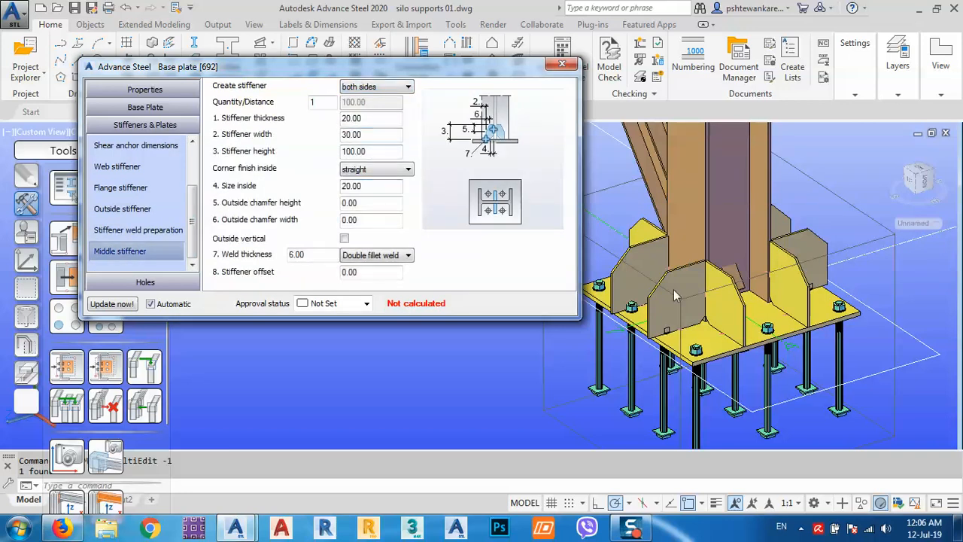
shift+middle_drag(672, 278, 633, 296)
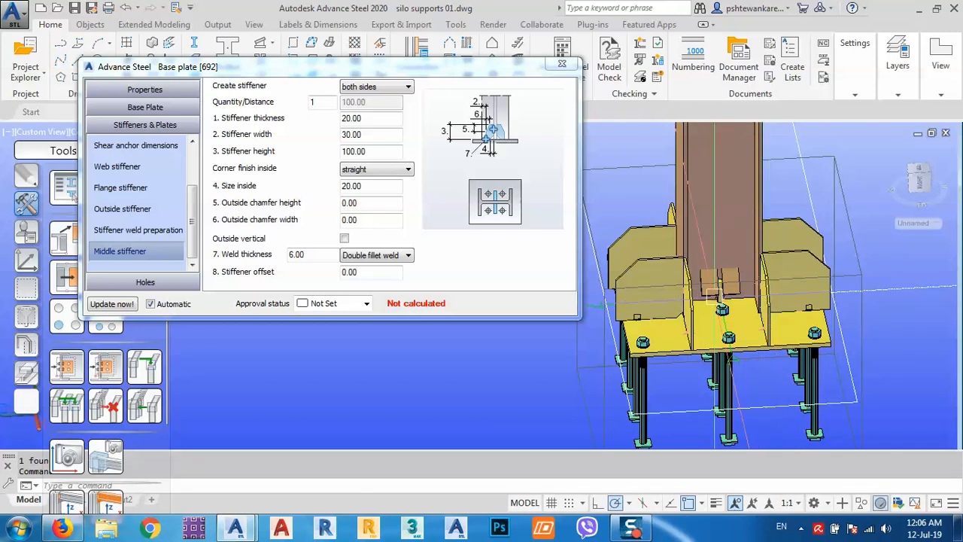
Set the middle stiffener creation back to none and check the base plate's remaining stiffeners
click(384, 87)
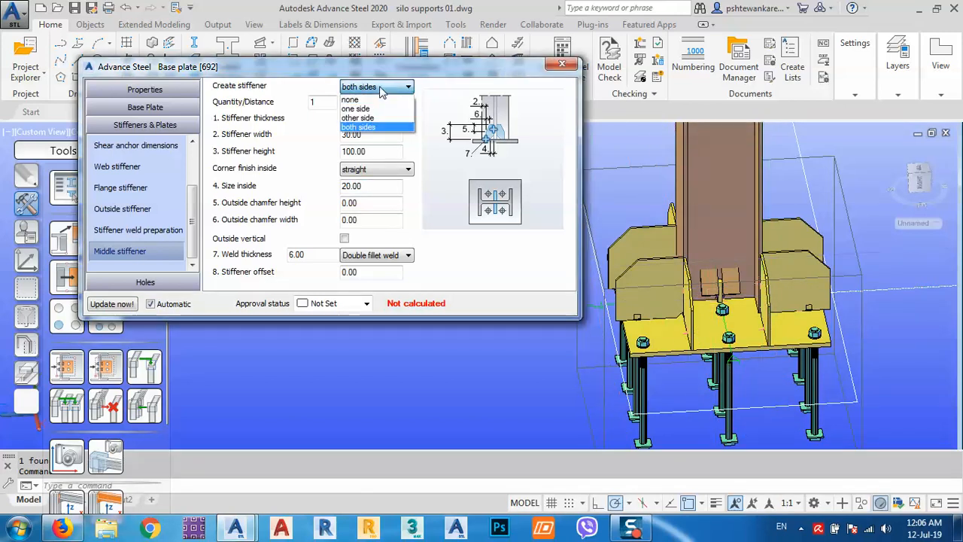
click(366, 101)
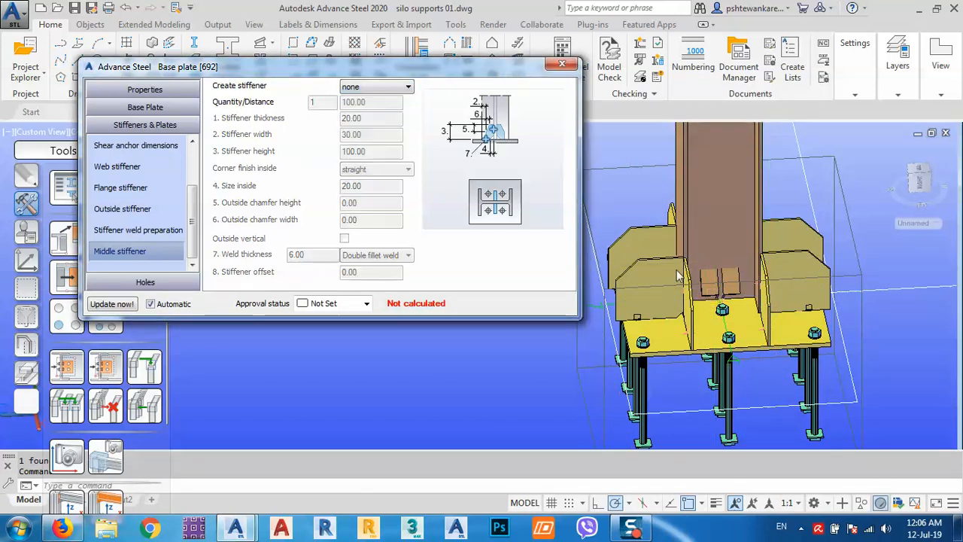
shift+middle_drag(686, 284, 629, 339)
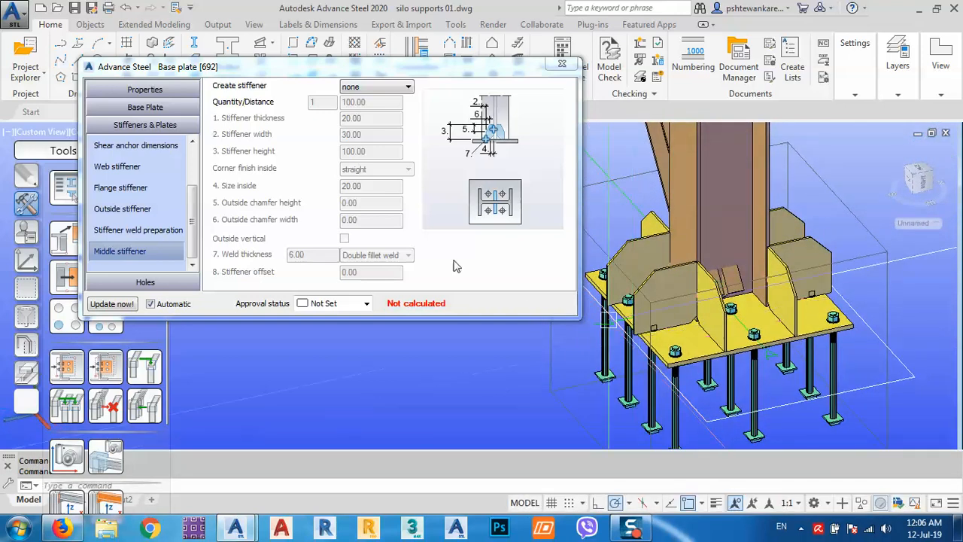
Review the base plate's stiffener settings and set the web stiffener width to 270
click(134, 229)
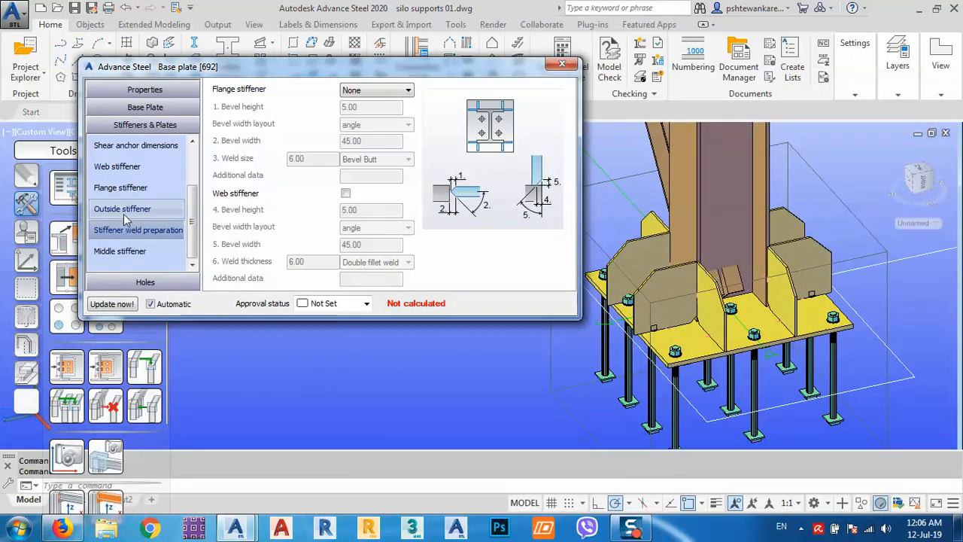
click(125, 211)
click(122, 188)
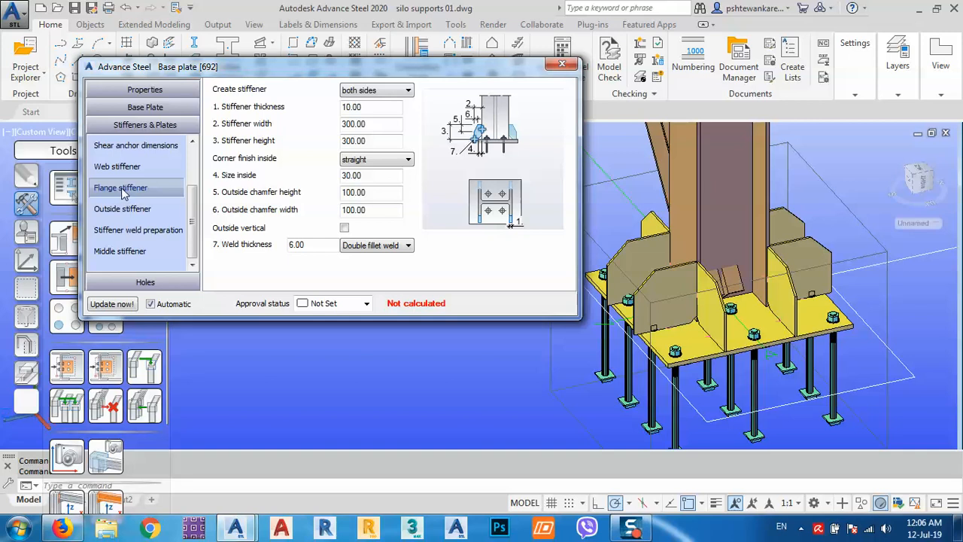
click(122, 166)
double_click(383, 141)
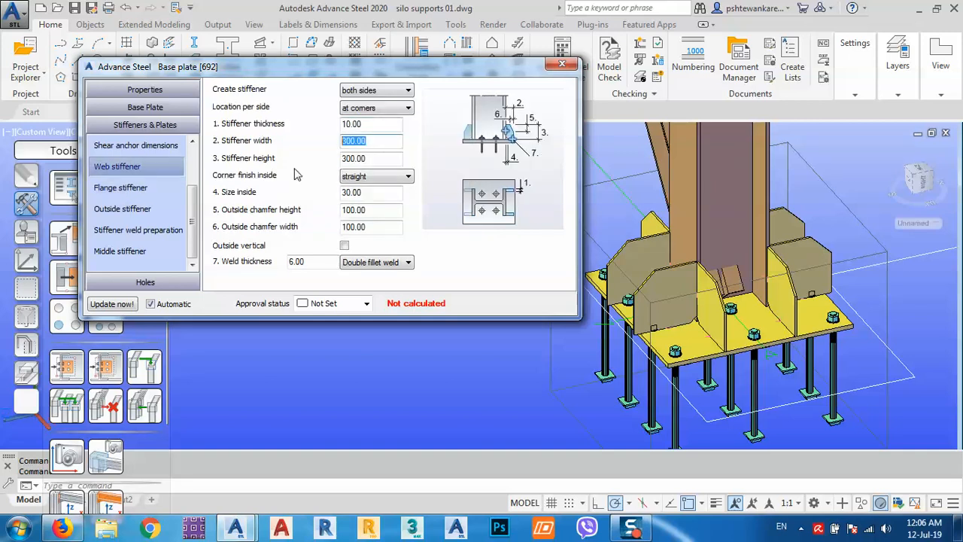
text(270)
key(Return)
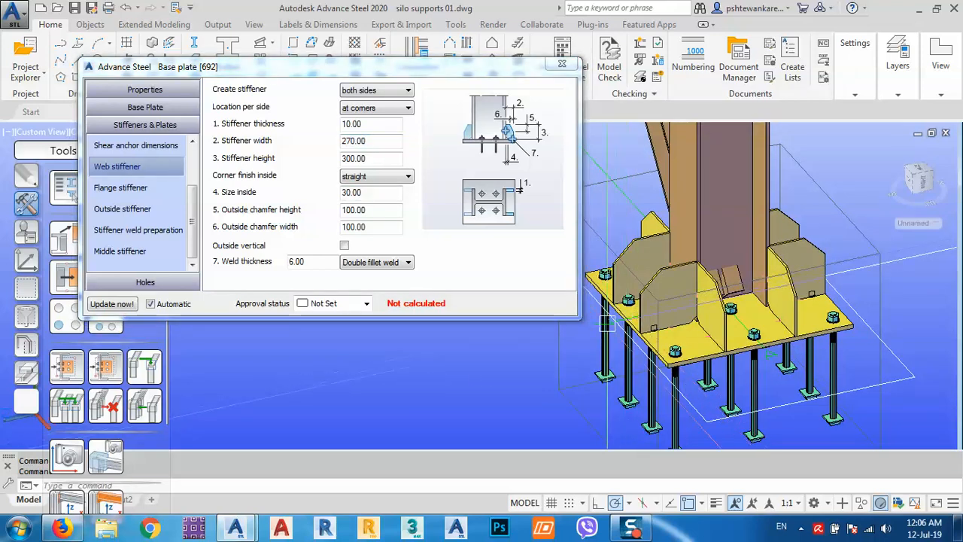
Set the weld thickness to 4 for both the web stiffeners and the flange stiffeners
shift+middle_drag(634, 308, 692, 338)
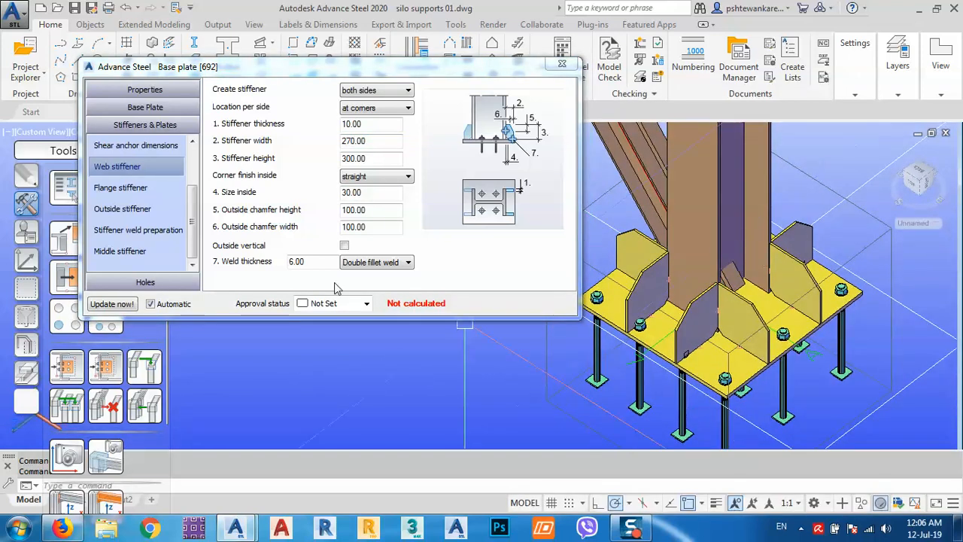
click(316, 262)
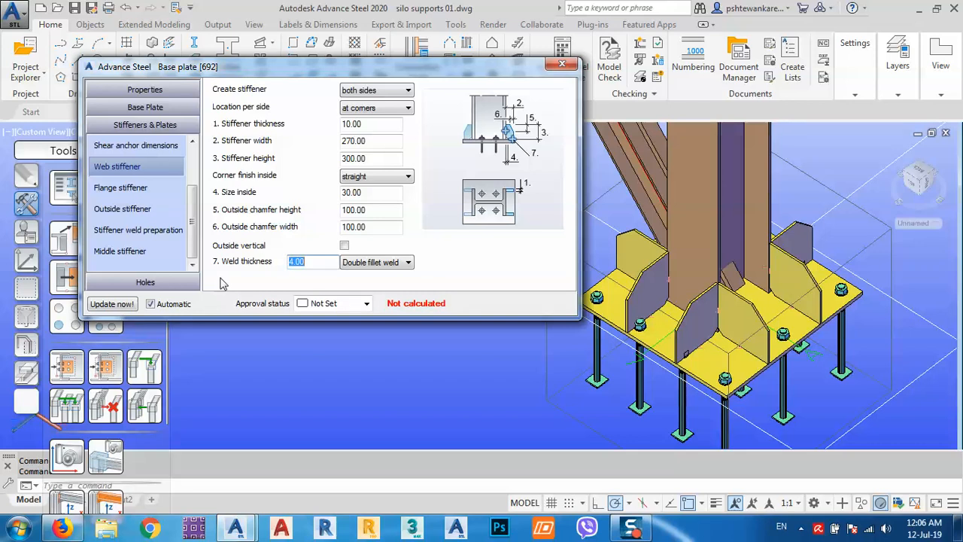
click(125, 188)
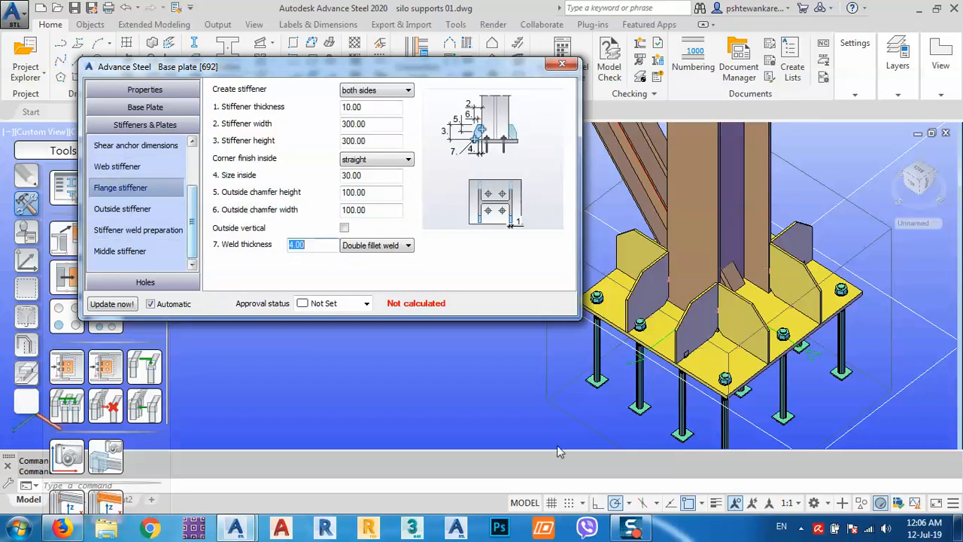
click(517, 421)
Close the base plate settings and propagate the finished base plate connection to the silo frame's other columns
scroll(734, 294, down, 7)
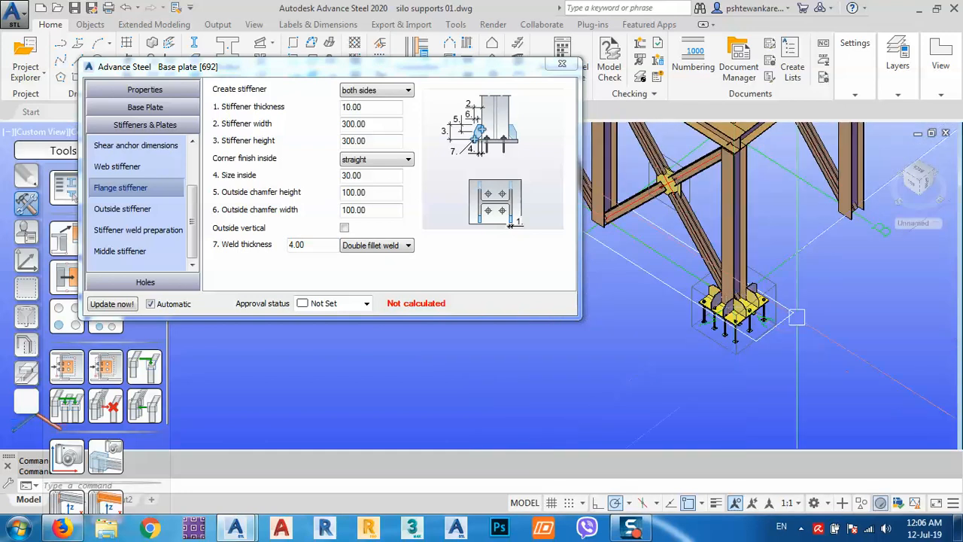
shift+middle_drag(798, 316, 767, 320)
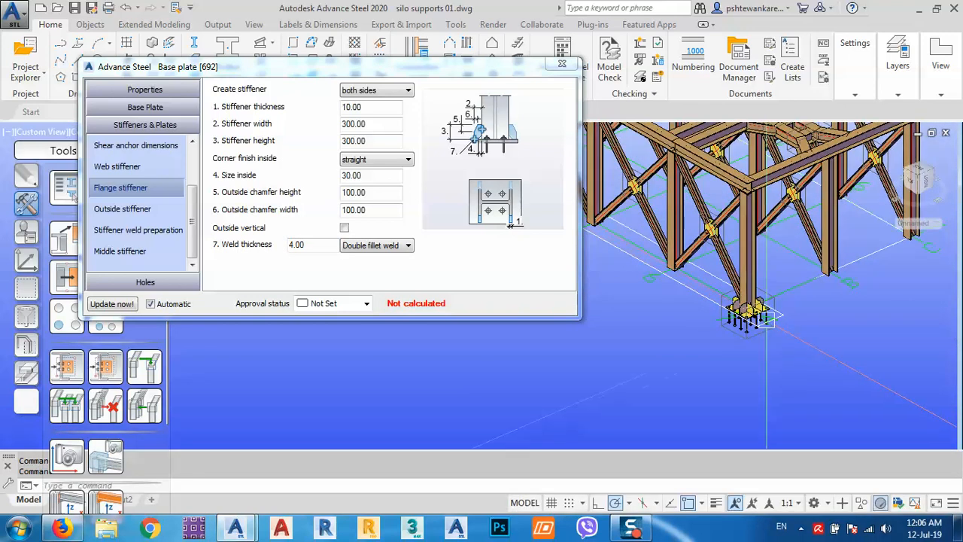
click(566, 69)
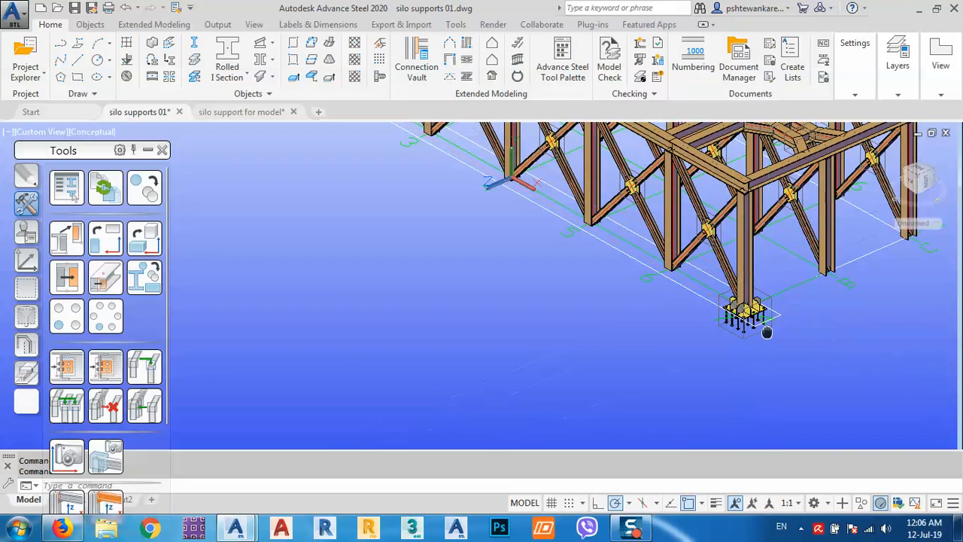
scroll(539, 236, up, 5)
click(539, 237)
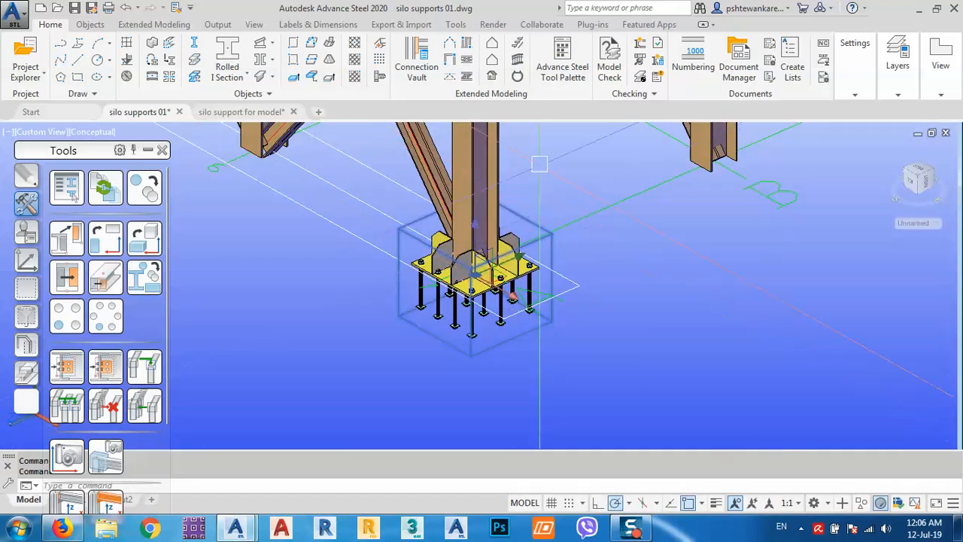
right_click(540, 233)
click(597, 285)
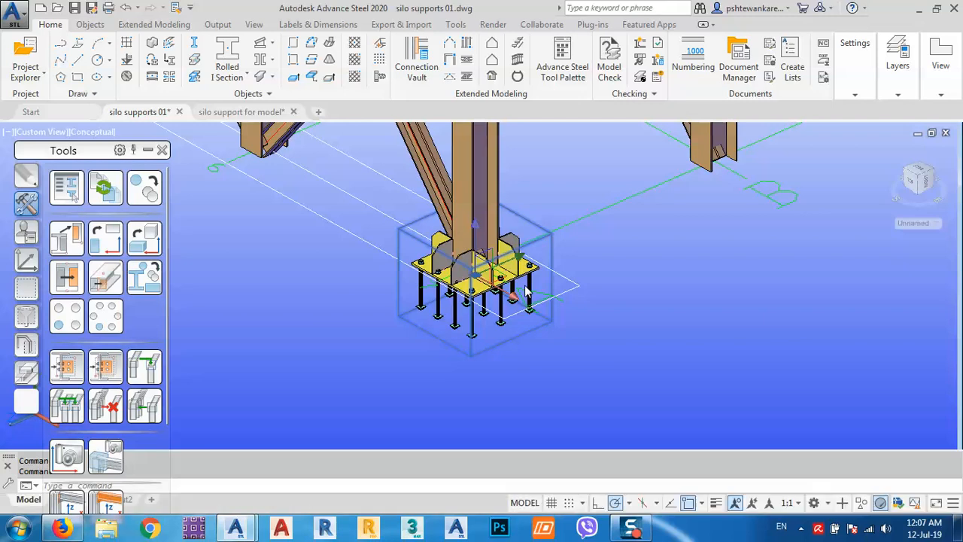
Inspect the base plates, anchors and stiffeners at the column feet across the whole silo frame
scroll(525, 296, down, 8)
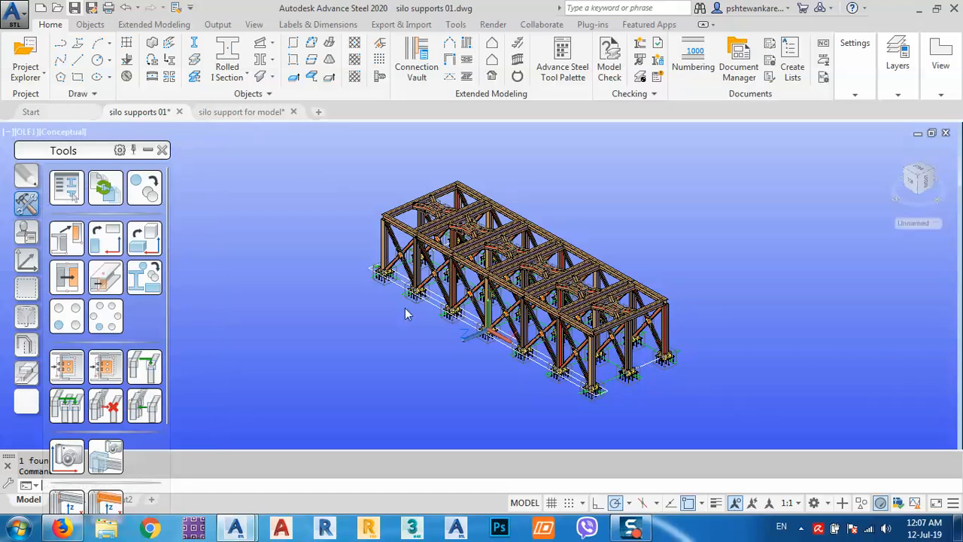
scroll(598, 363, up, 5)
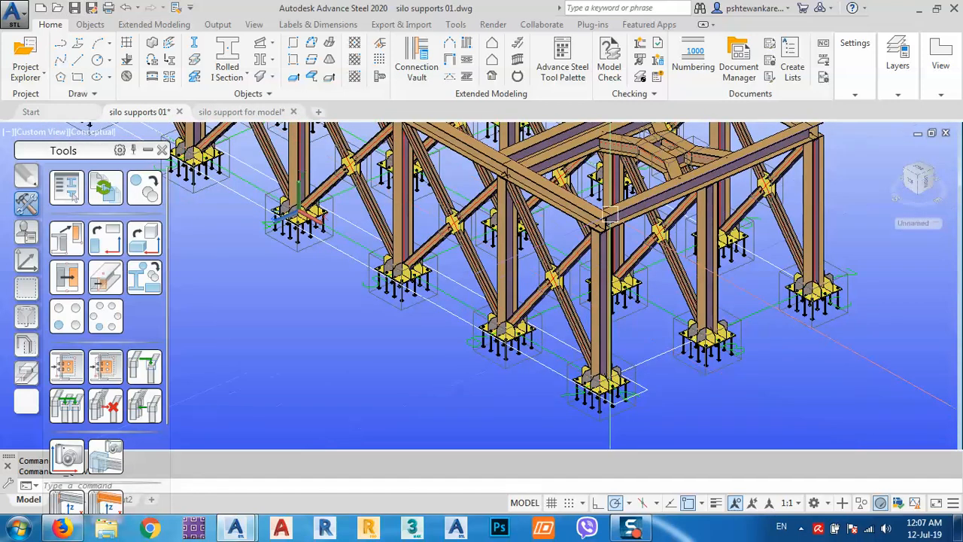
scroll(630, 203, up, 3)
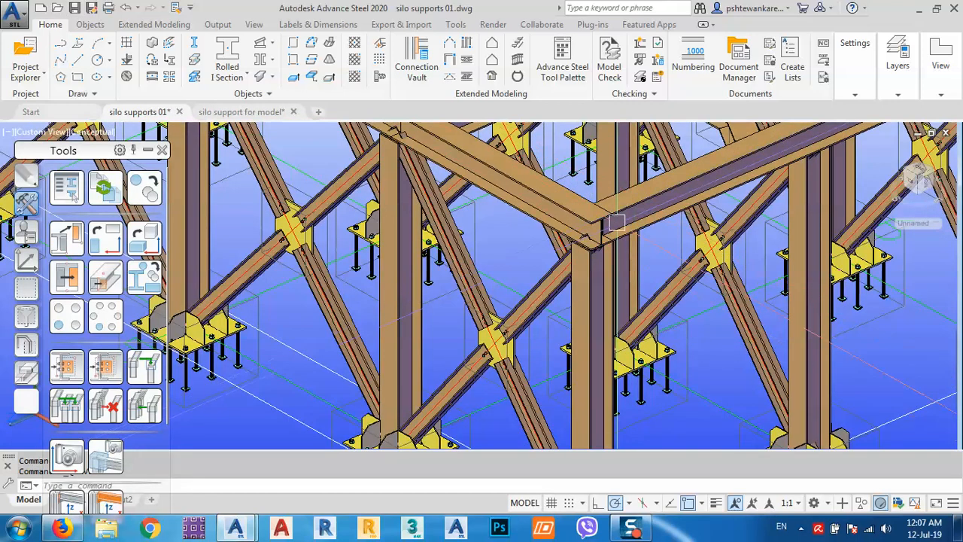
scroll(613, 207, down, 5)
scroll(500, 280, up, 5)
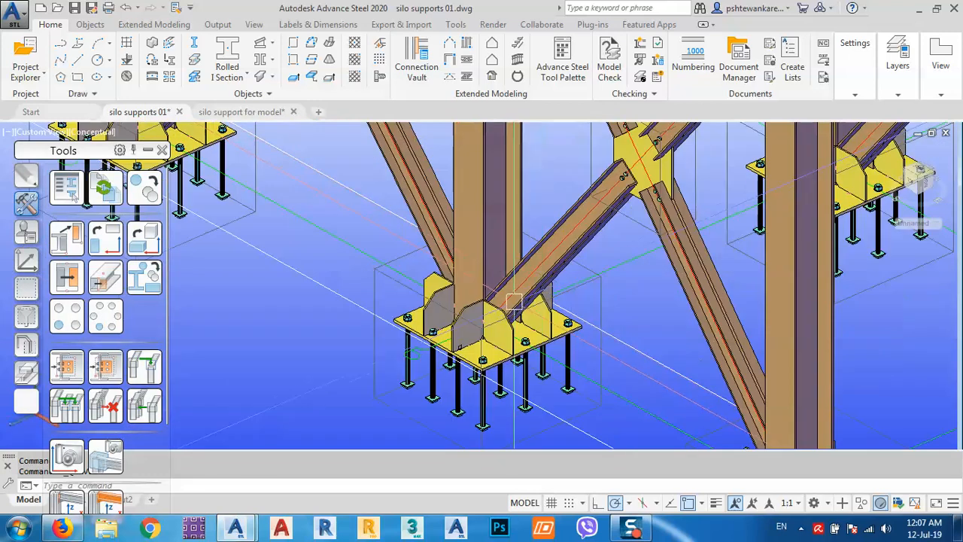
scroll(500, 280, down, 4)
scroll(616, 323, down, 4)
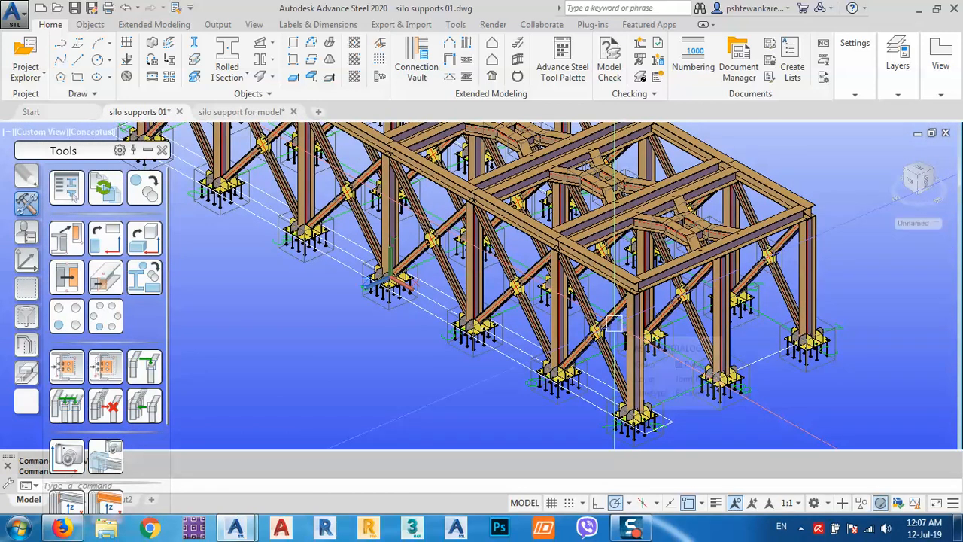
middle_drag(563, 185, 610, 230)
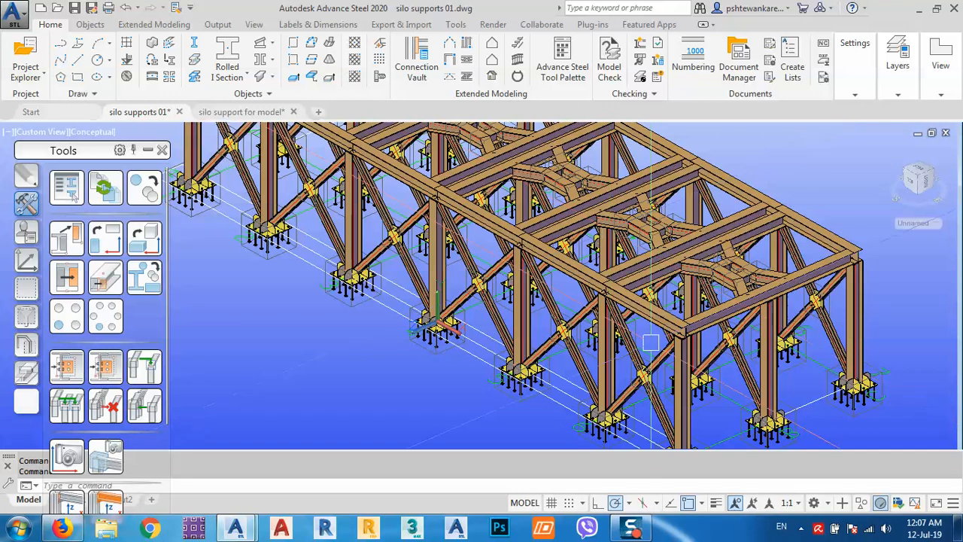